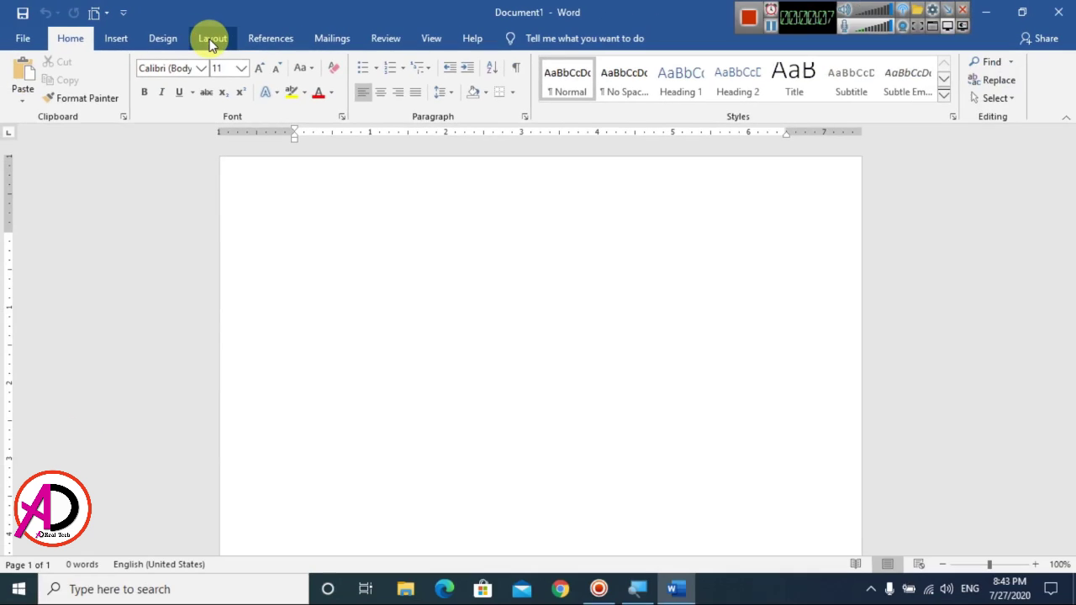
# - Set the document's page margins to the Narrow preset, 0.5" on all sides
pyautogui.click(211, 39)
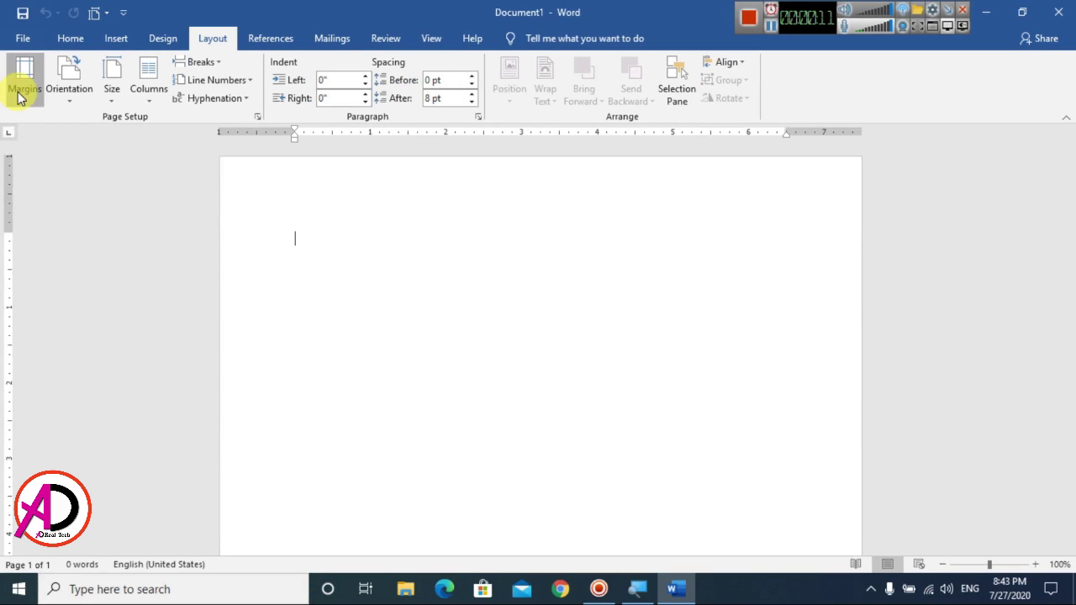
pyautogui.click(26, 94)
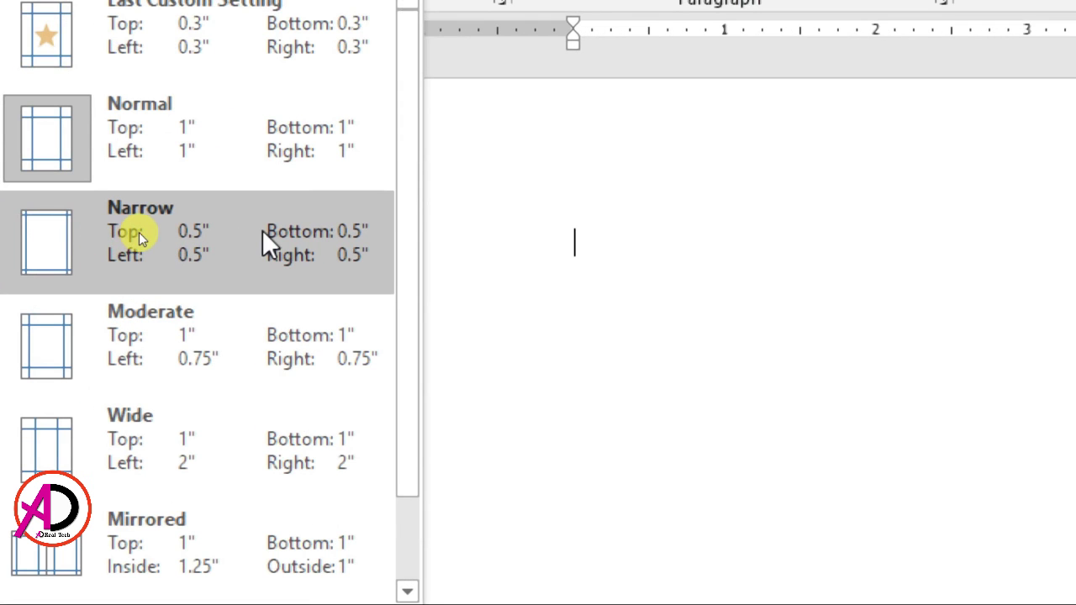
pyautogui.click(126, 239)
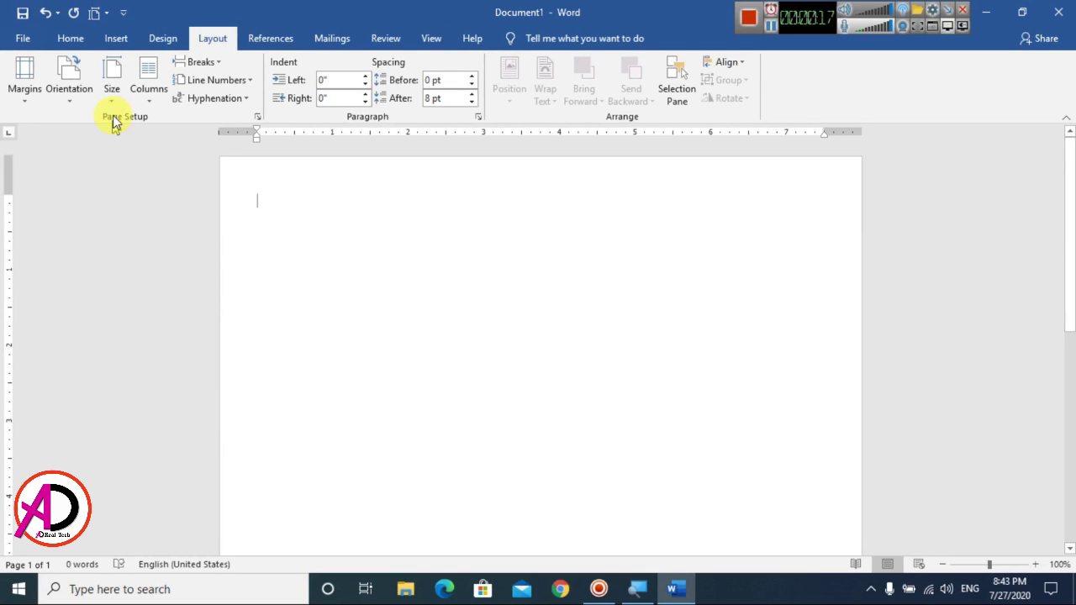
# - Change the paper size to A4 and the page orientation to Landscape
pyautogui.click(112, 79)
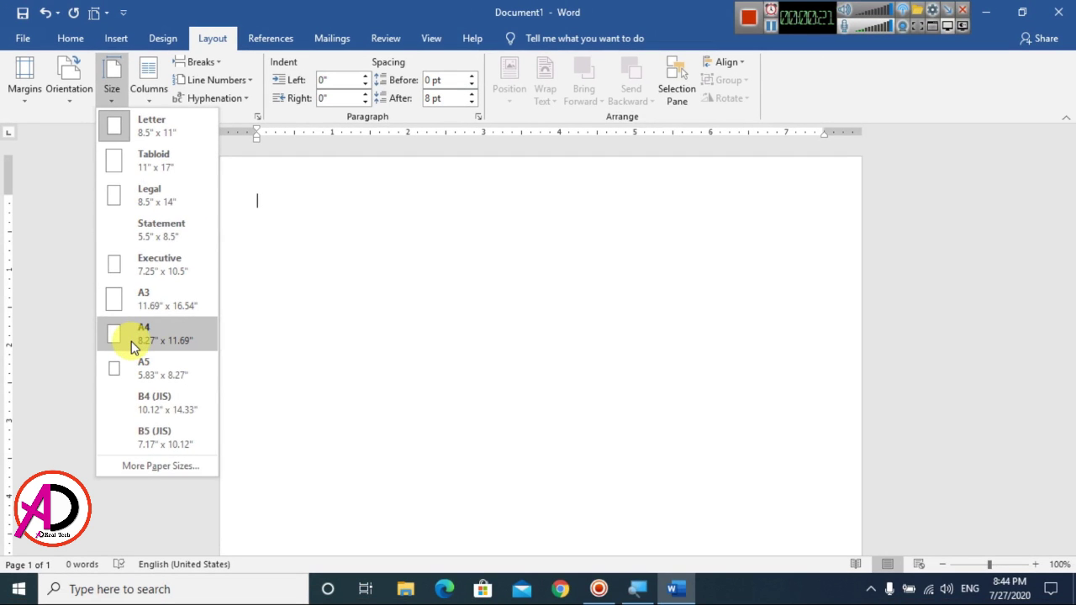
pyautogui.click(131, 342)
pyautogui.click(86, 99)
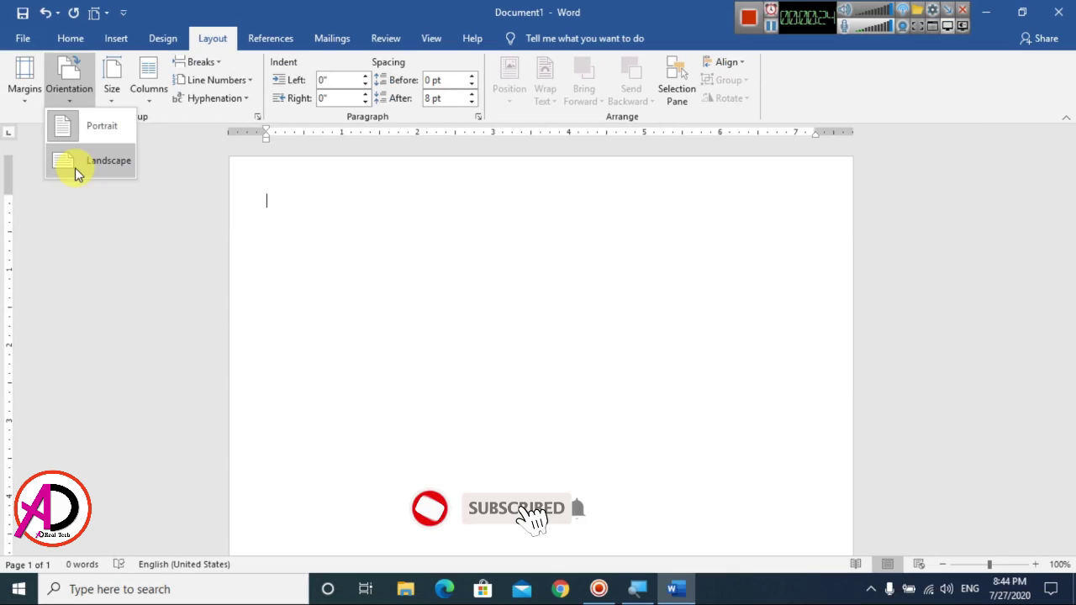
pyautogui.click(75, 168)
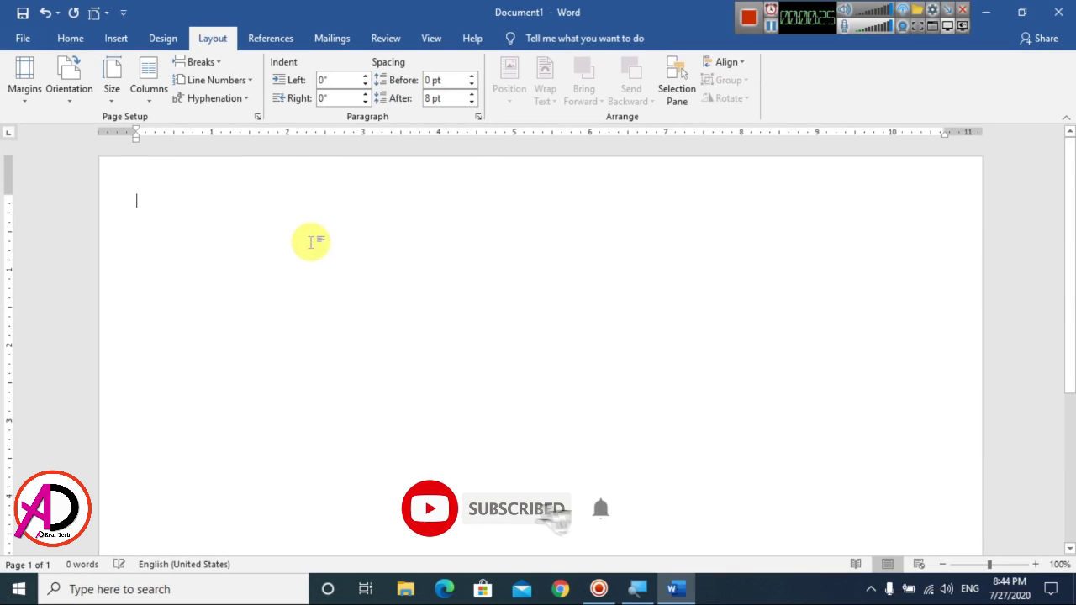
# - Draw a rectangle about 3.84" wide and 3.59" high in the lower left part of the page
pyautogui.keyDown('ctrl'); pyautogui.scroll(-4, 470, 302); pyautogui.keyUp('ctrl')
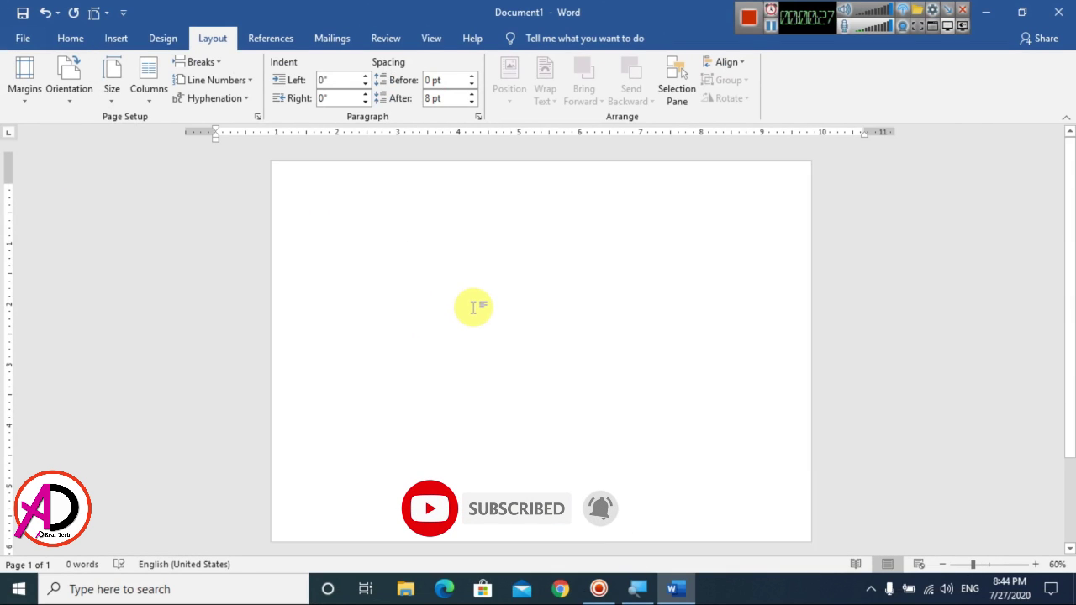
pyautogui.click(118, 40)
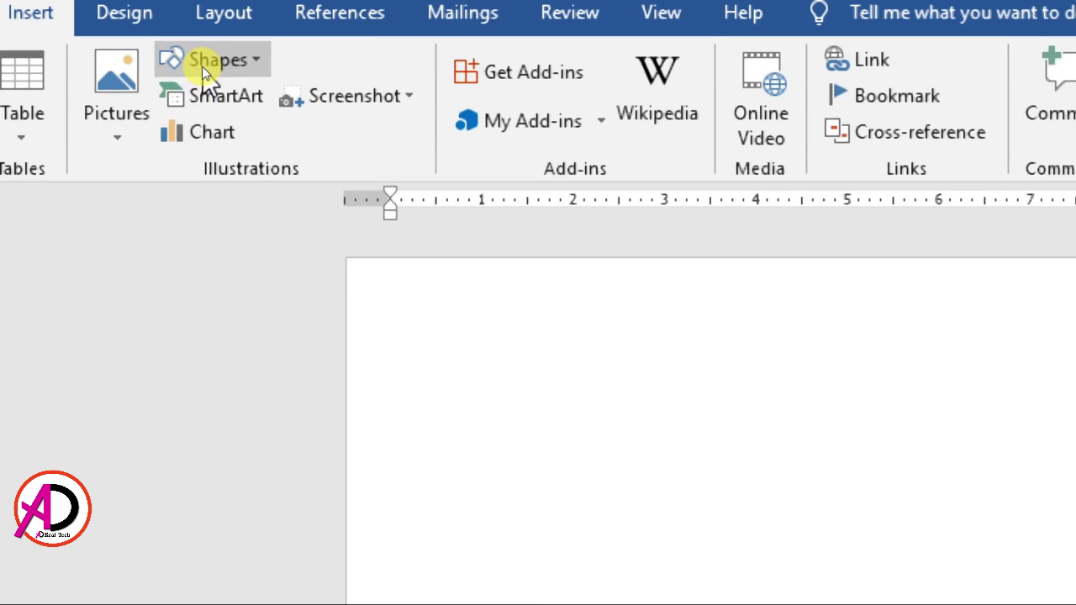
pyautogui.click(202, 66)
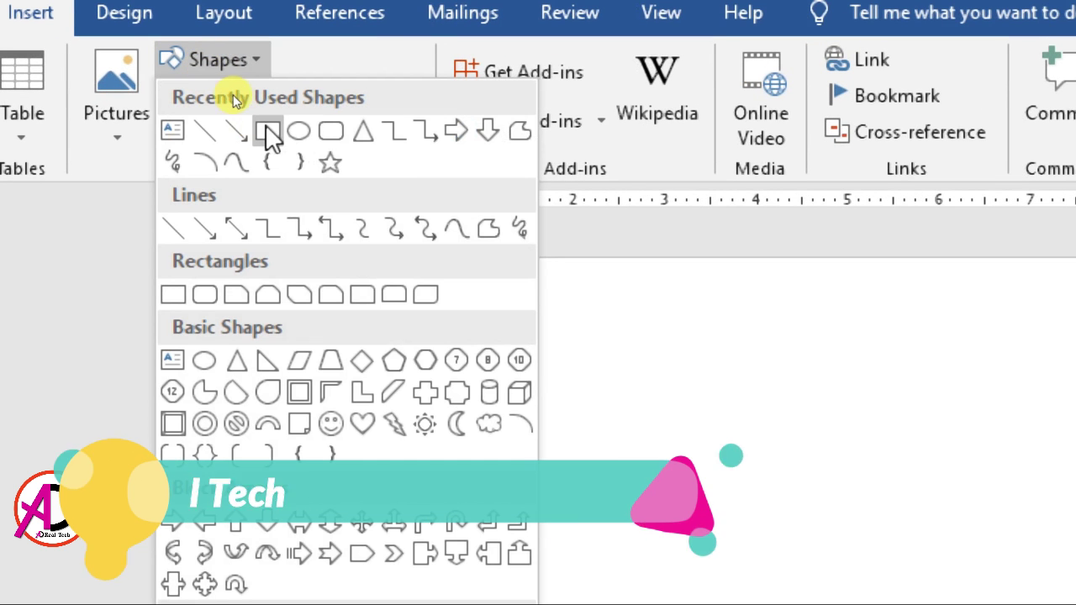
pyautogui.click(267, 131)
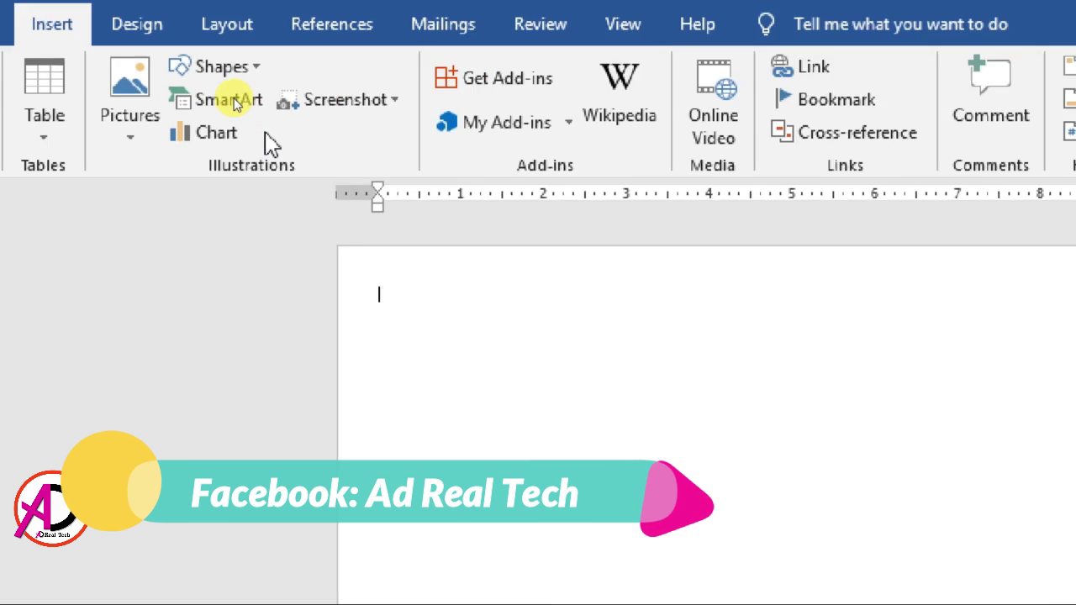
pyautogui.moveTo(302, 325)
pyautogui.mouseDown()
pyautogui.moveTo(415, 438)
pyautogui.moveTo(479, 479)
pyautogui.mouseUp()
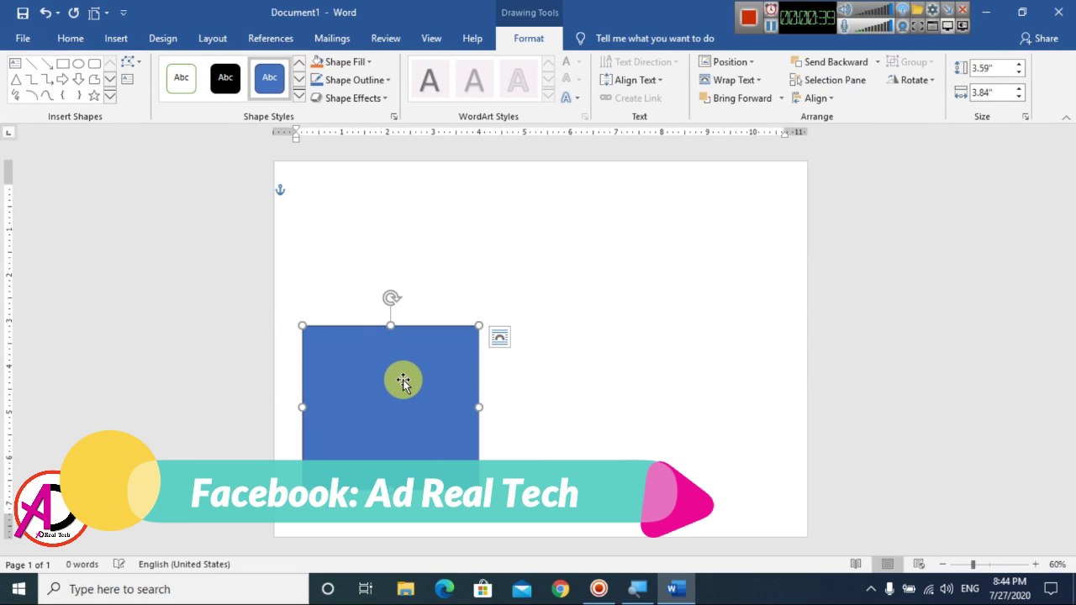
# - Remove the rectangle's outline and fill the shape with a custom crimson red
pyautogui.click(357, 84)
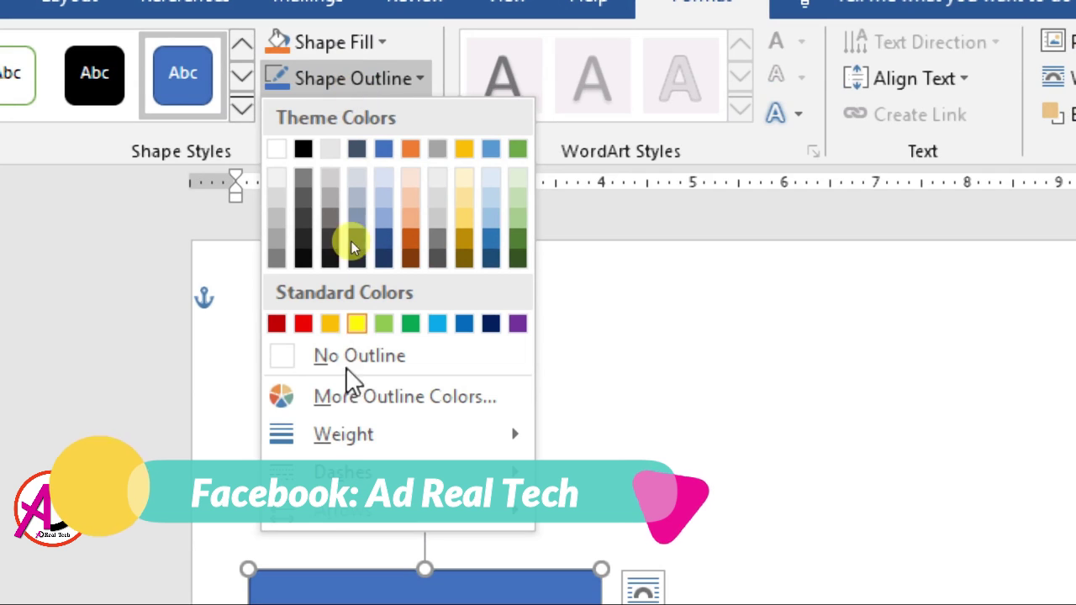
pyautogui.click(300, 358)
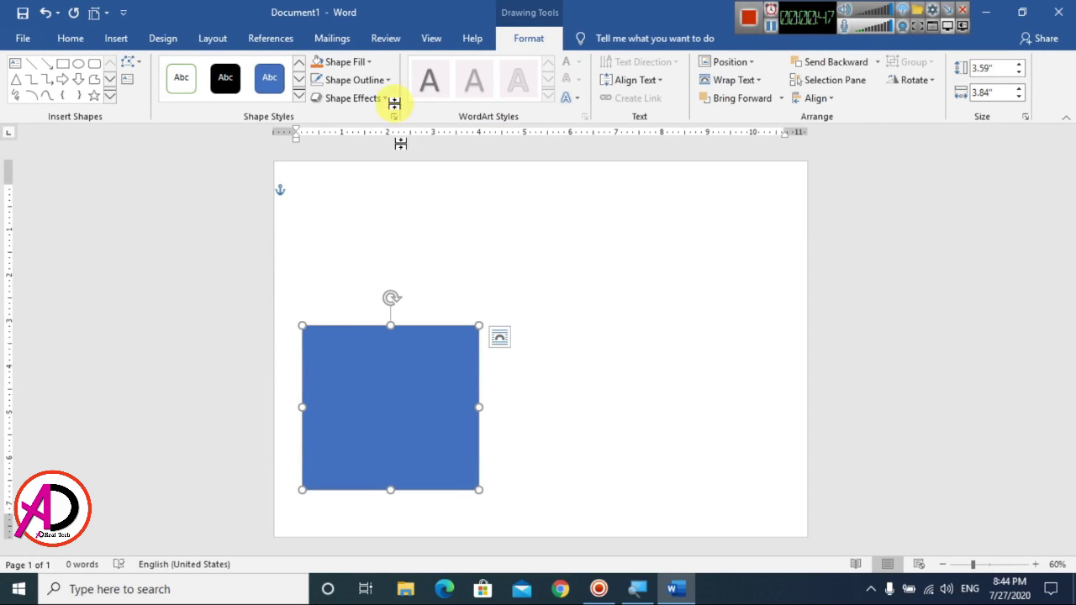
pyautogui.click(348, 63)
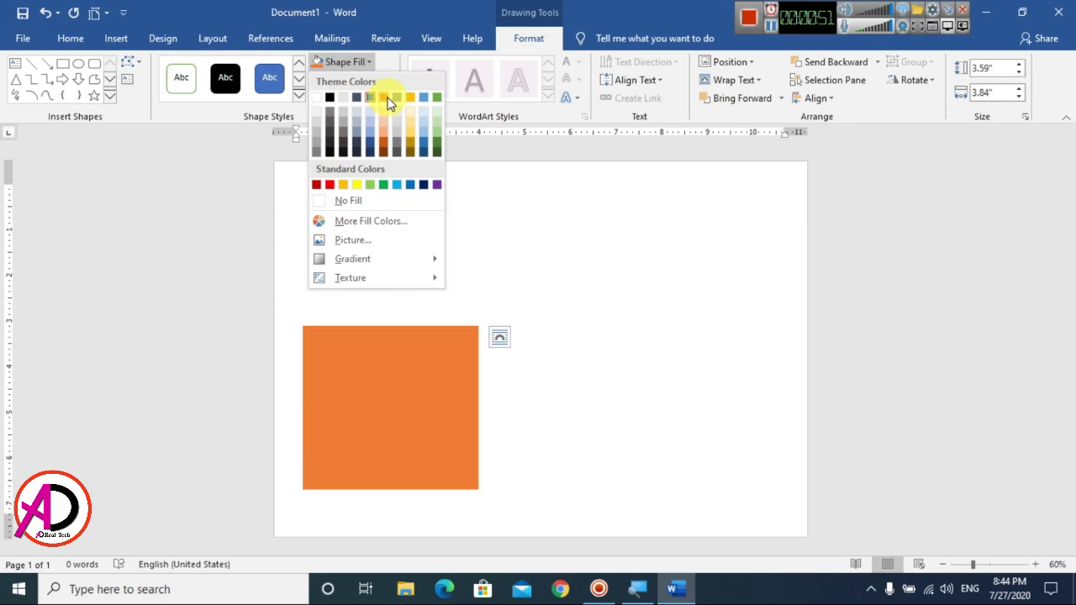
pyautogui.click(351, 221)
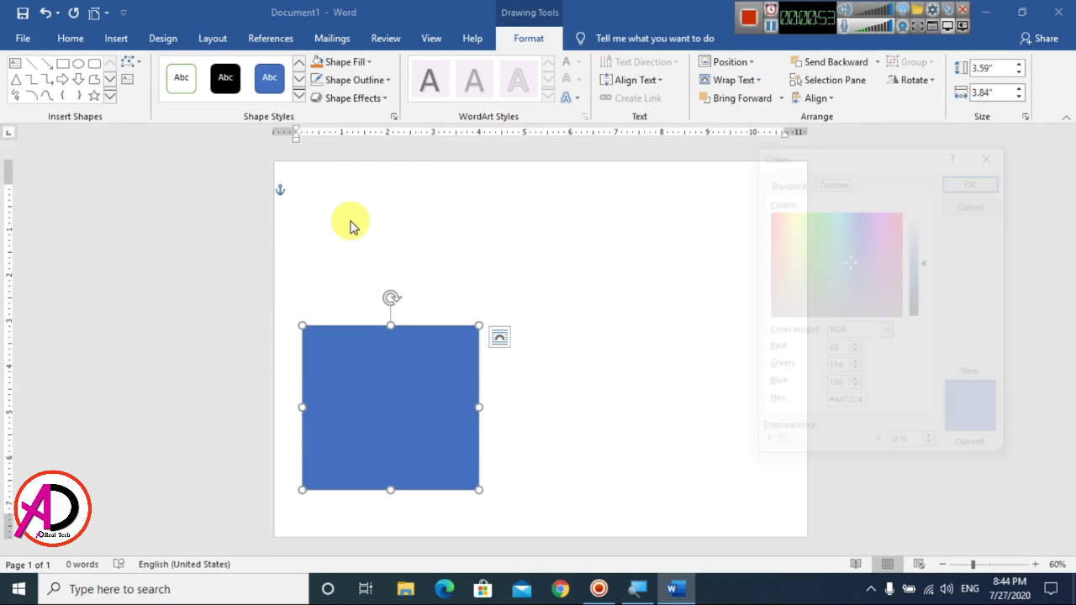
pyautogui.click(782, 220)
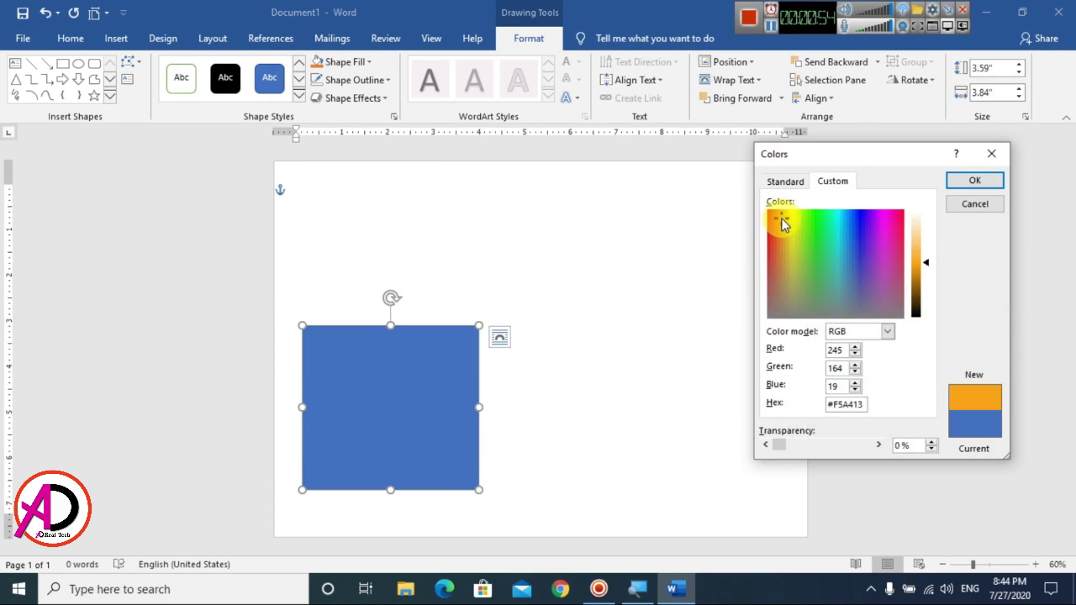
pyautogui.click(891, 218)
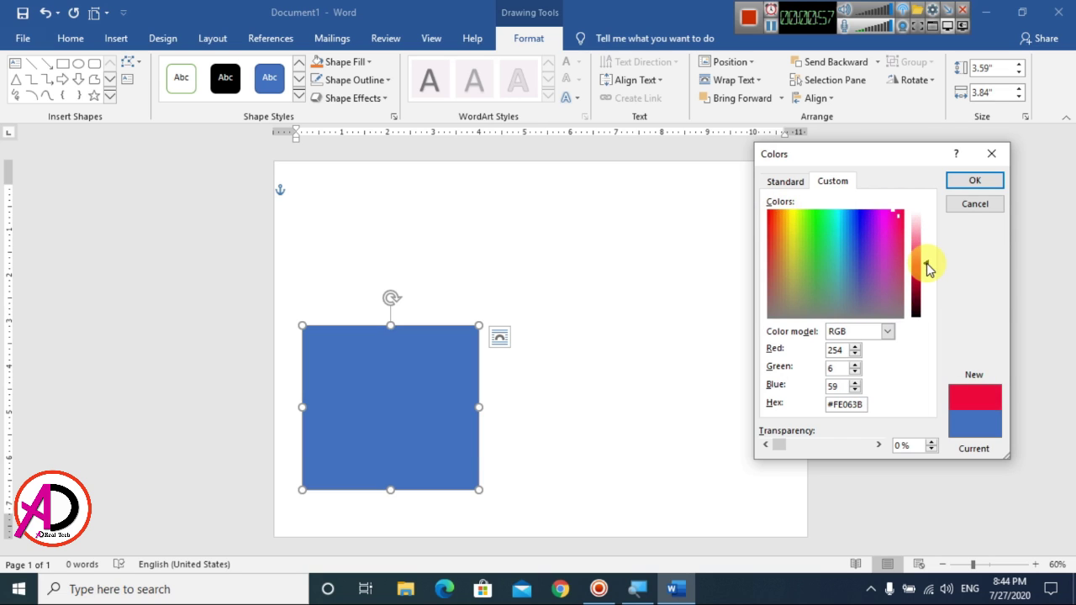
pyautogui.moveTo(926, 263); pyautogui.dragTo(927, 261)
pyautogui.click(975, 180)
pyautogui.click(528, 431)
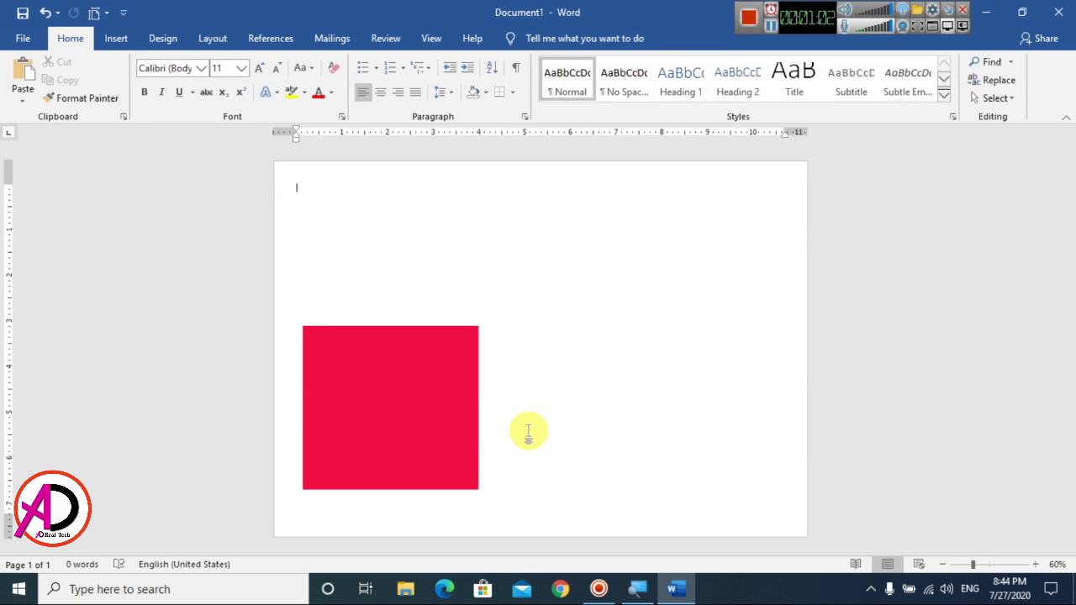
# - Set the red rectangle's width to 3.89" and move it into the lower left corner of the page
pyautogui.click(422, 406)
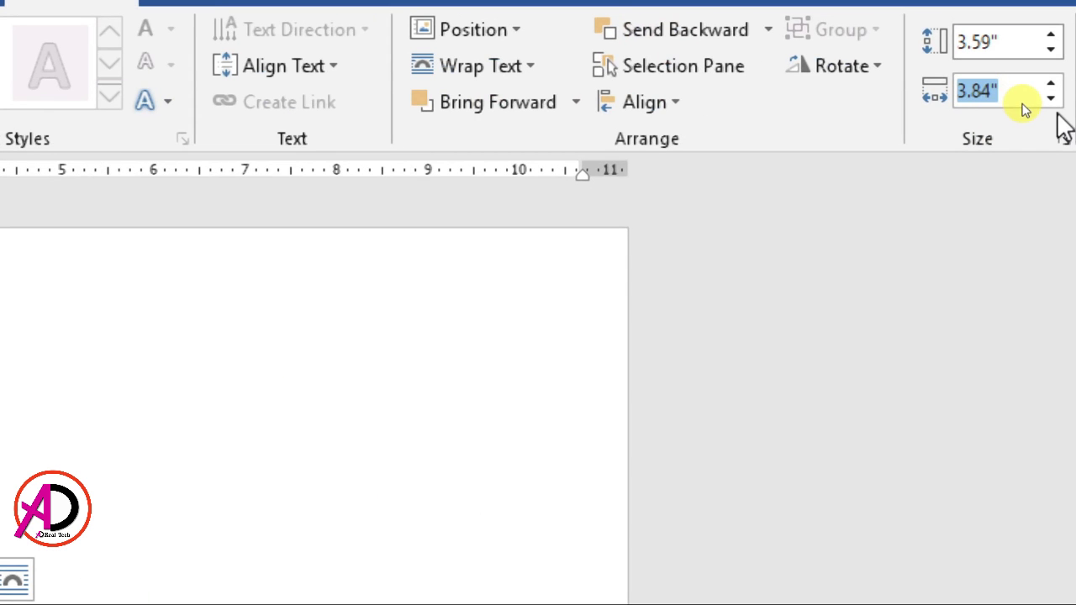
pyautogui.press('BackSpace')
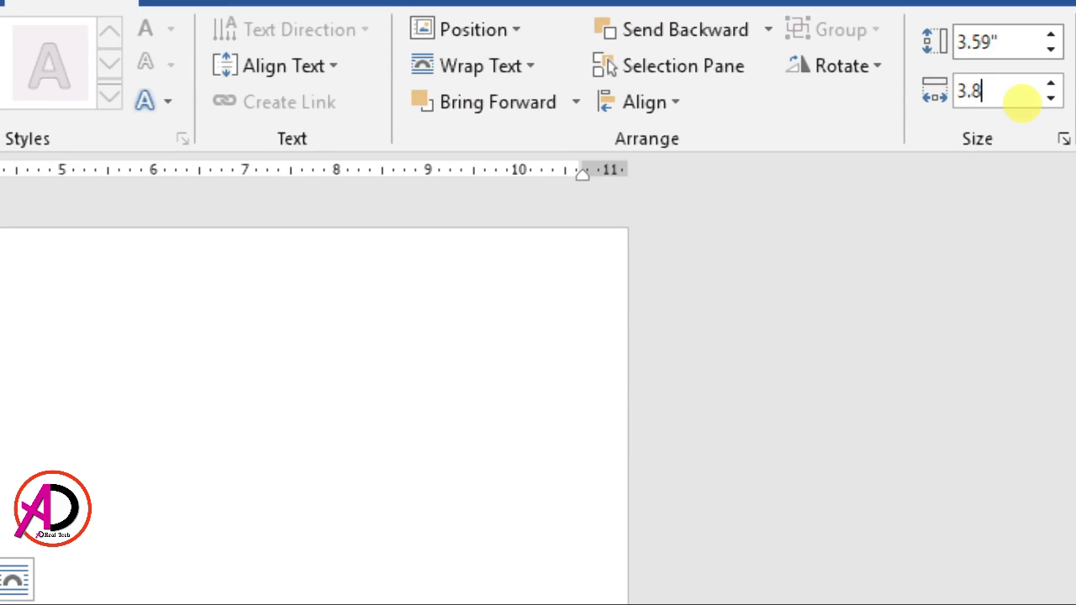
pyautogui.press('Return')
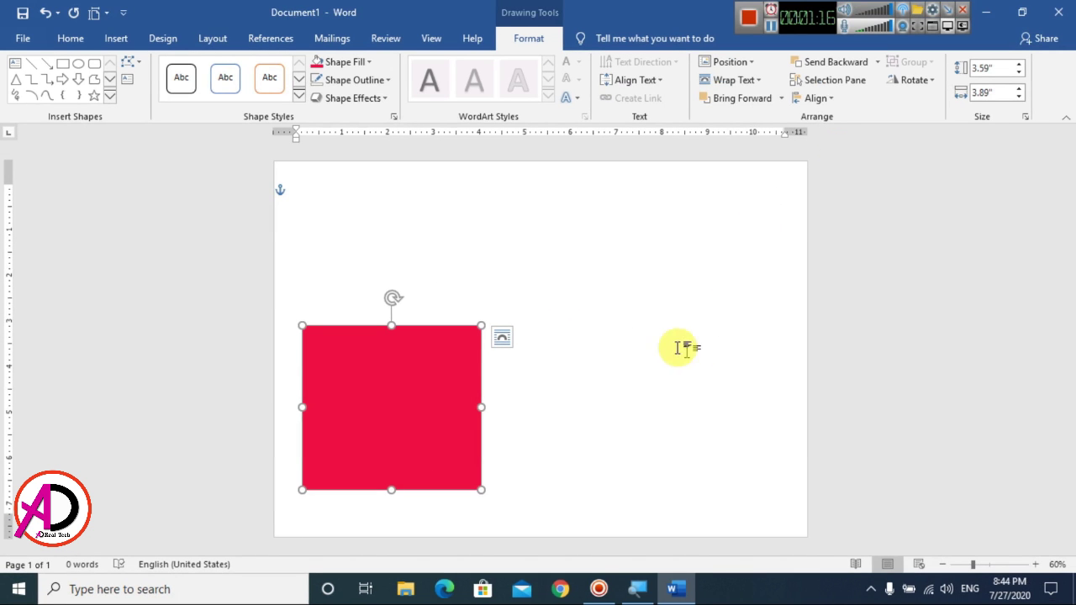
pyautogui.moveTo(412, 438); pyautogui.dragTo(405, 457)
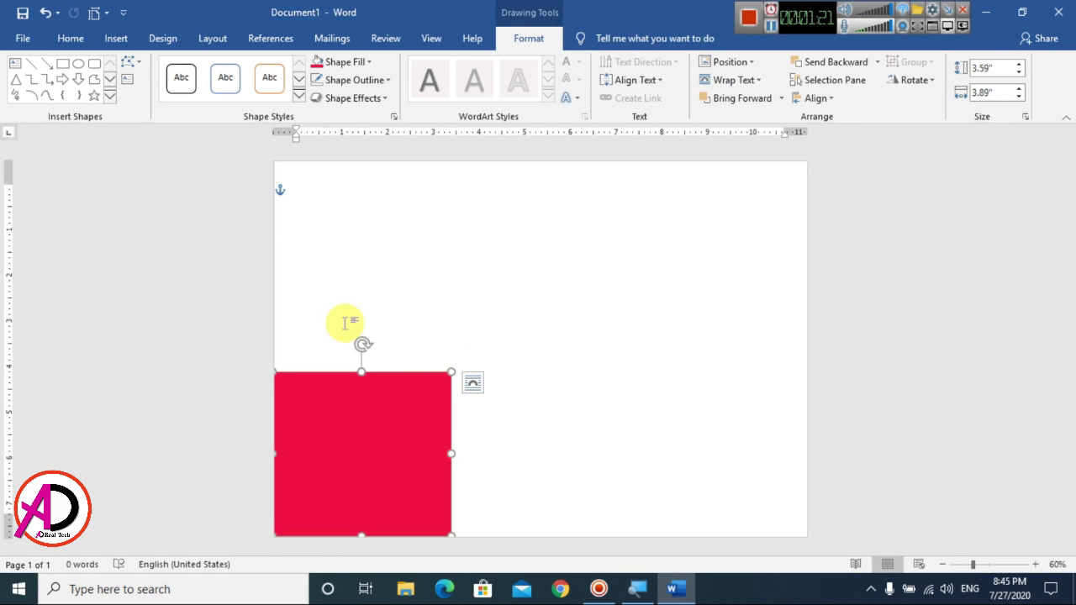
# - Copy the red rectangle and place two duplicates side by side next to it, covering the full page width along the lower edge
pyautogui.click(74, 39)
pyautogui.click(70, 87)
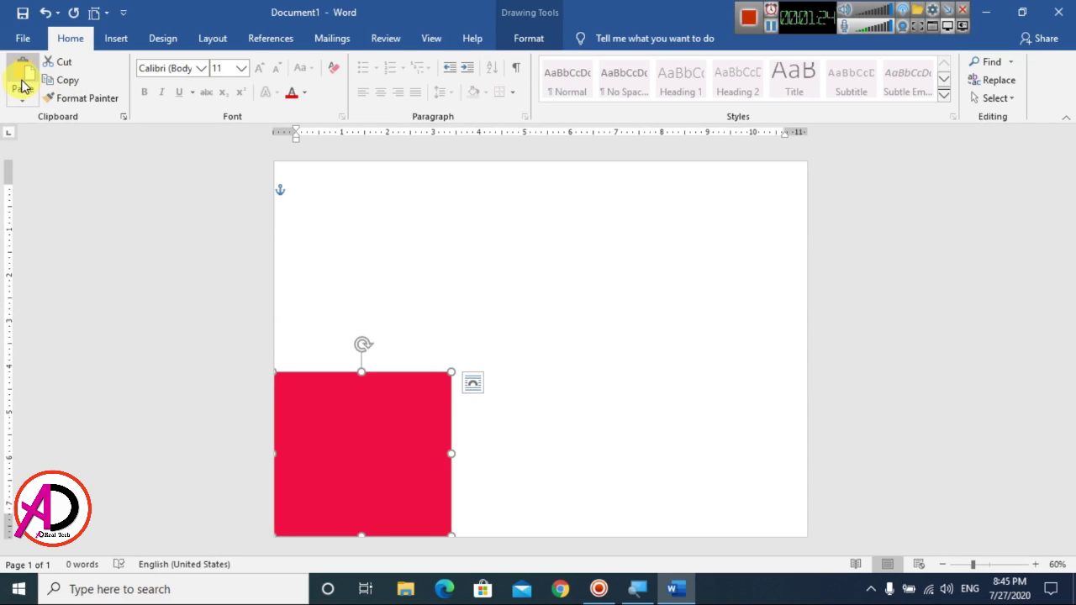
pyautogui.click(23, 76)
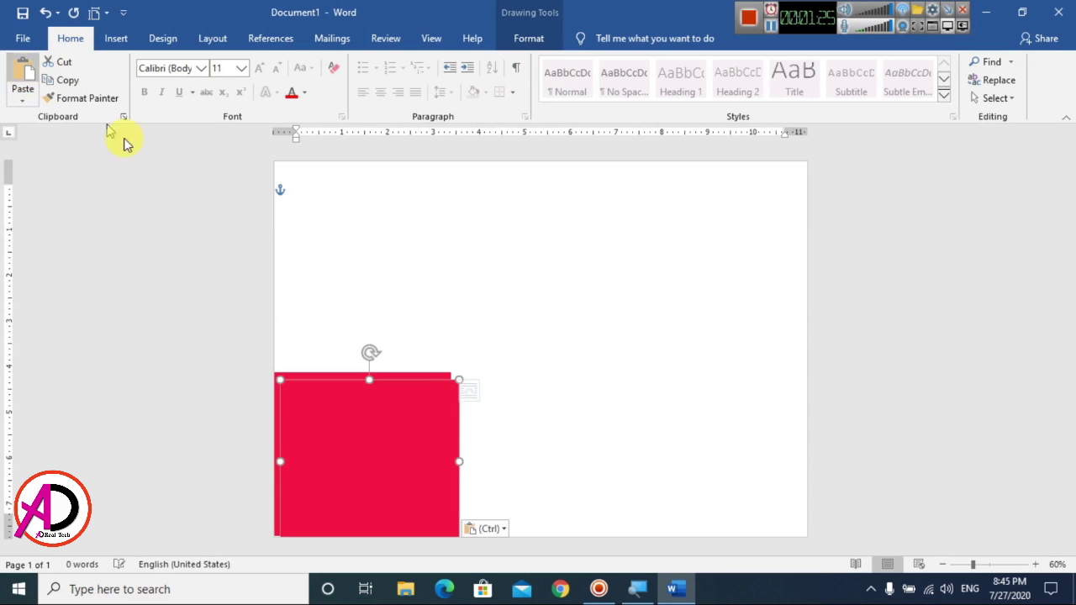
pyautogui.moveTo(396, 427); pyautogui.dragTo(566, 420)
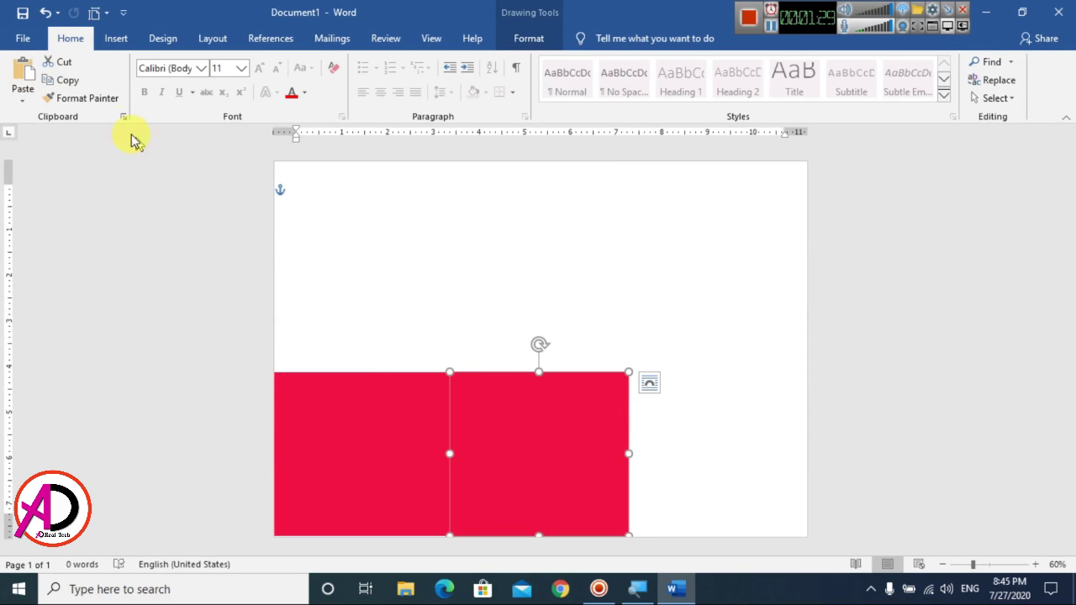
pyautogui.click(23, 78)
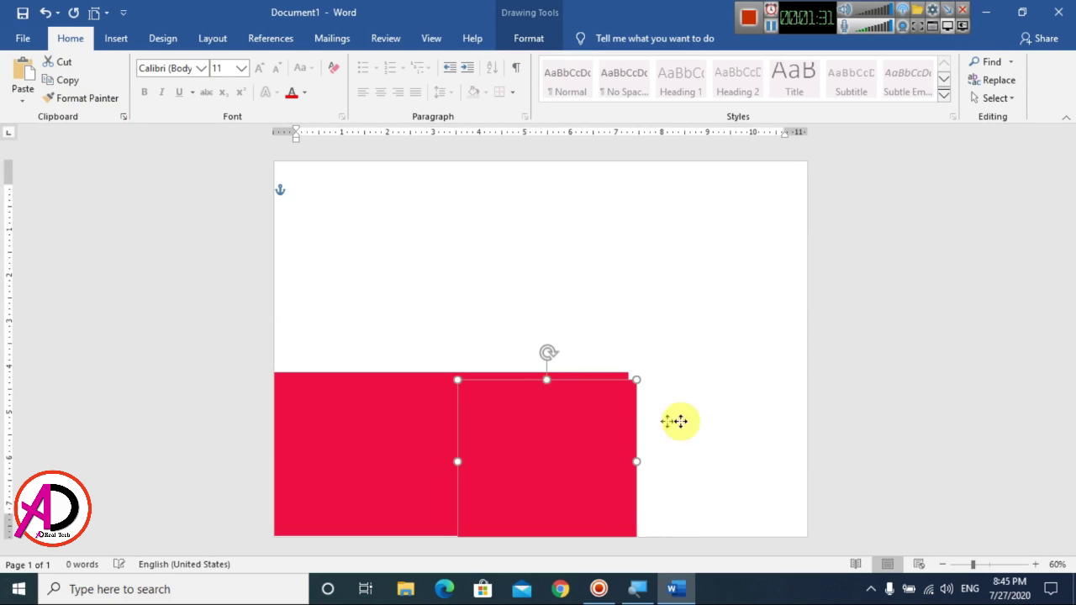
pyautogui.moveTo(554, 422); pyautogui.dragTo(727, 413)
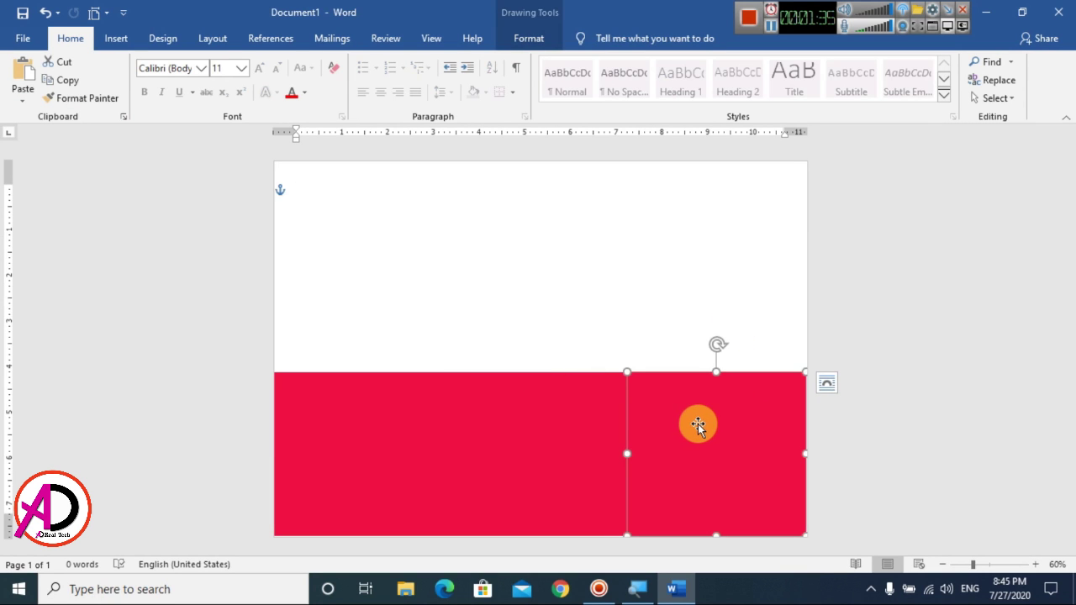
pyautogui.click(703, 295)
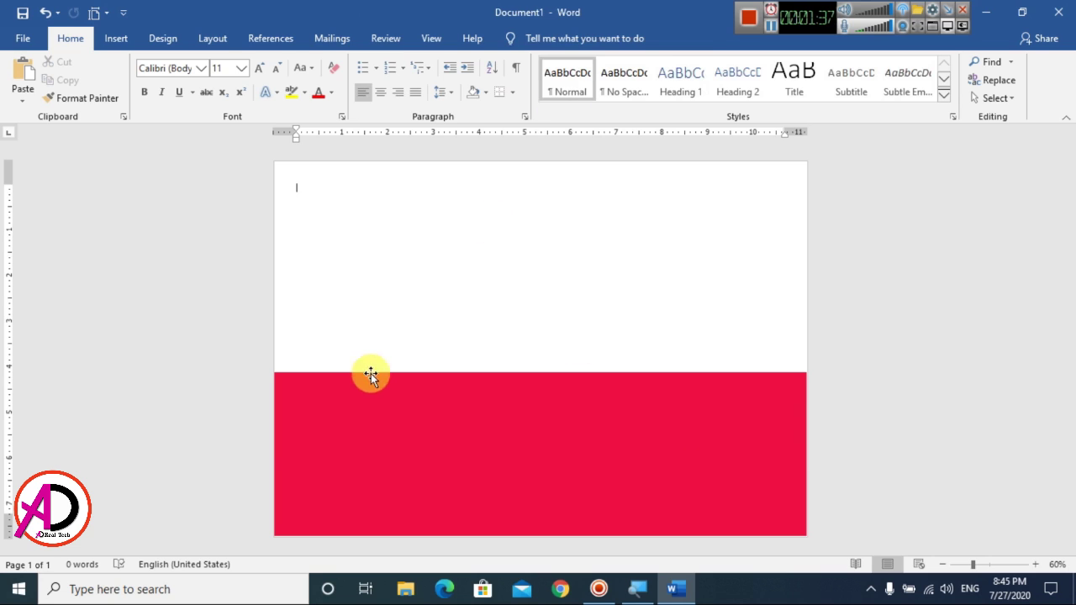
pyautogui.click(348, 419)
pyautogui.click(538, 416)
pyautogui.click(717, 416)
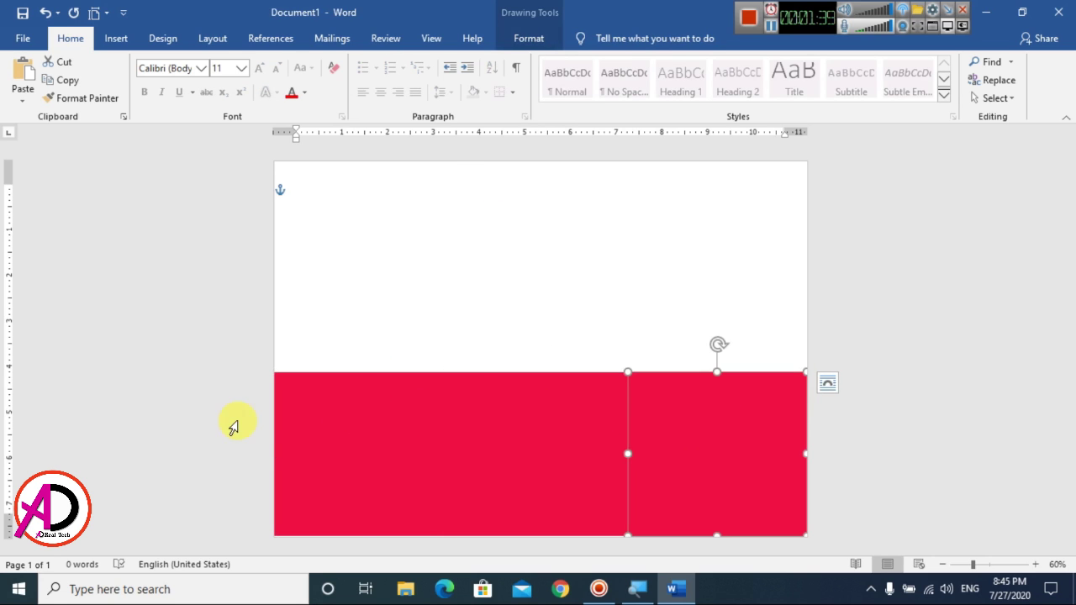
# - Add a point on the first red rectangle's upper edge and pull it up into a peak, making the shape about 5.21" high
pyautogui.click(329, 428)
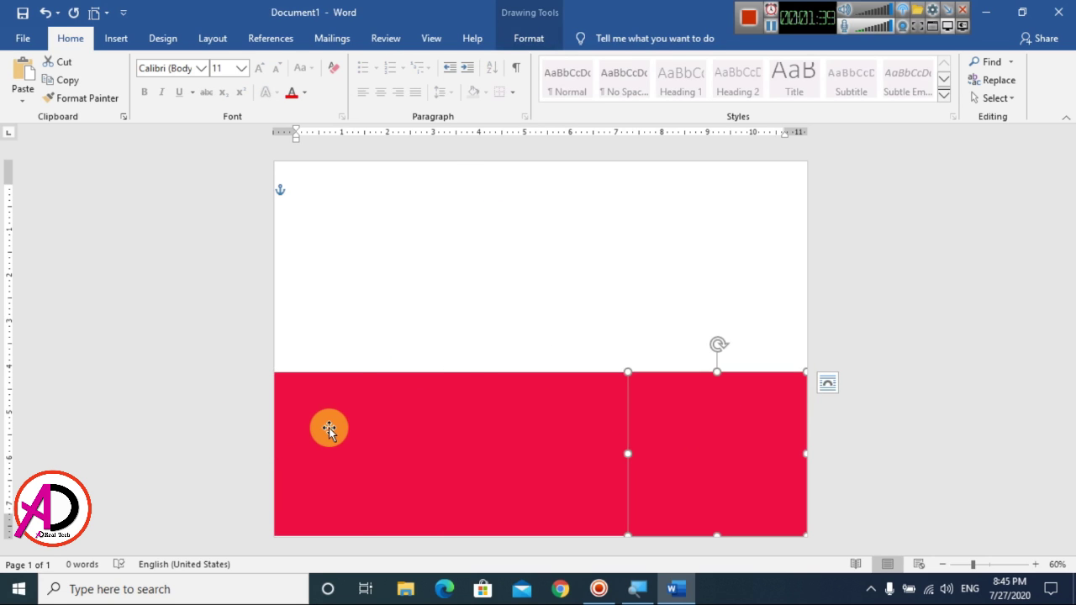
pyautogui.click(529, 39)
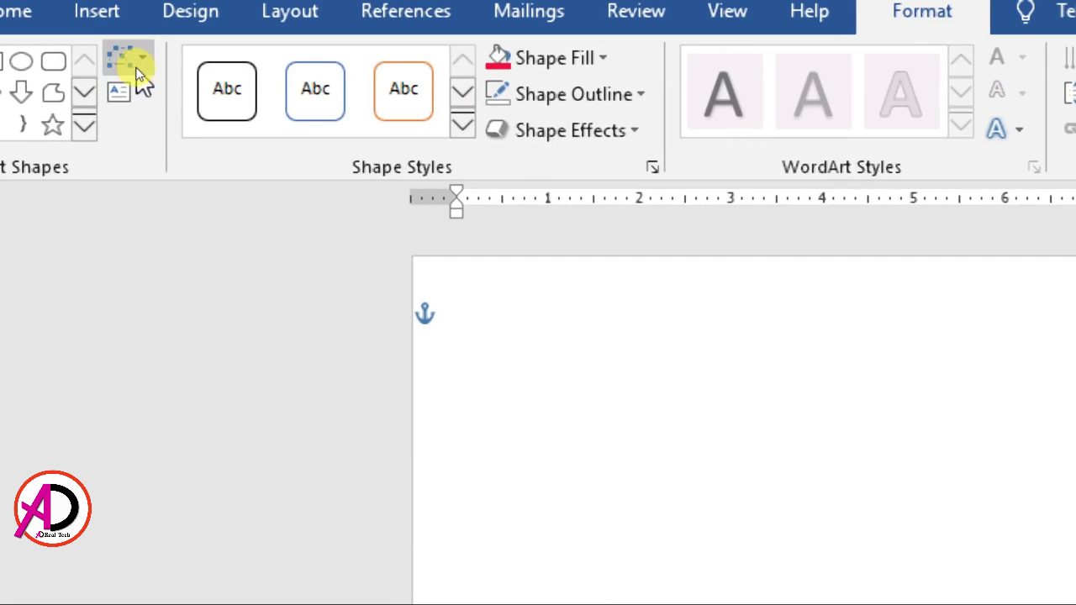
pyautogui.click(135, 69)
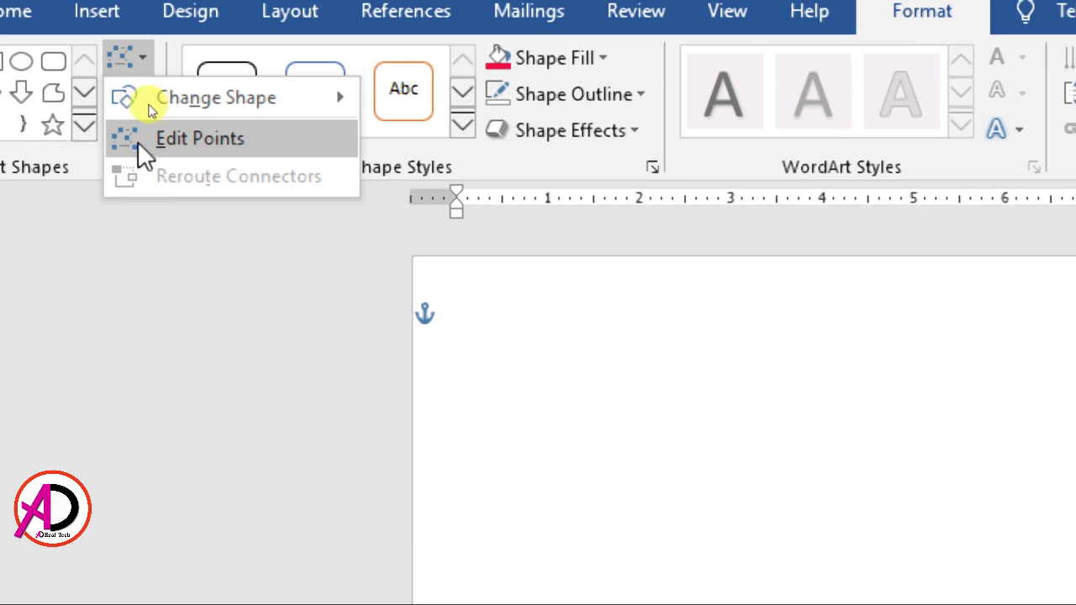
pyautogui.click(170, 141)
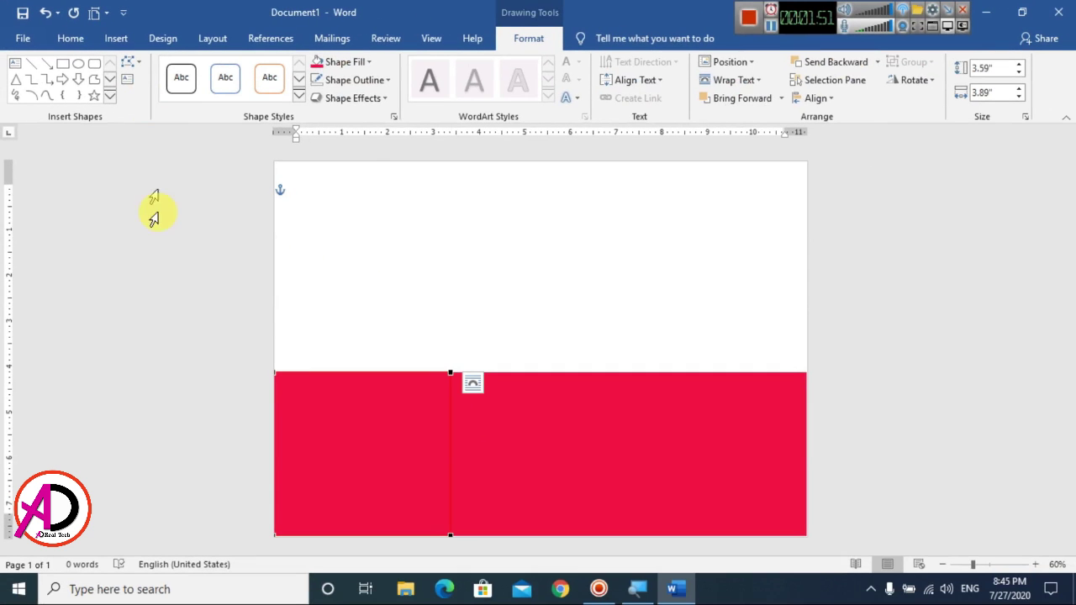
pyautogui.scroll(5, 385, 411)
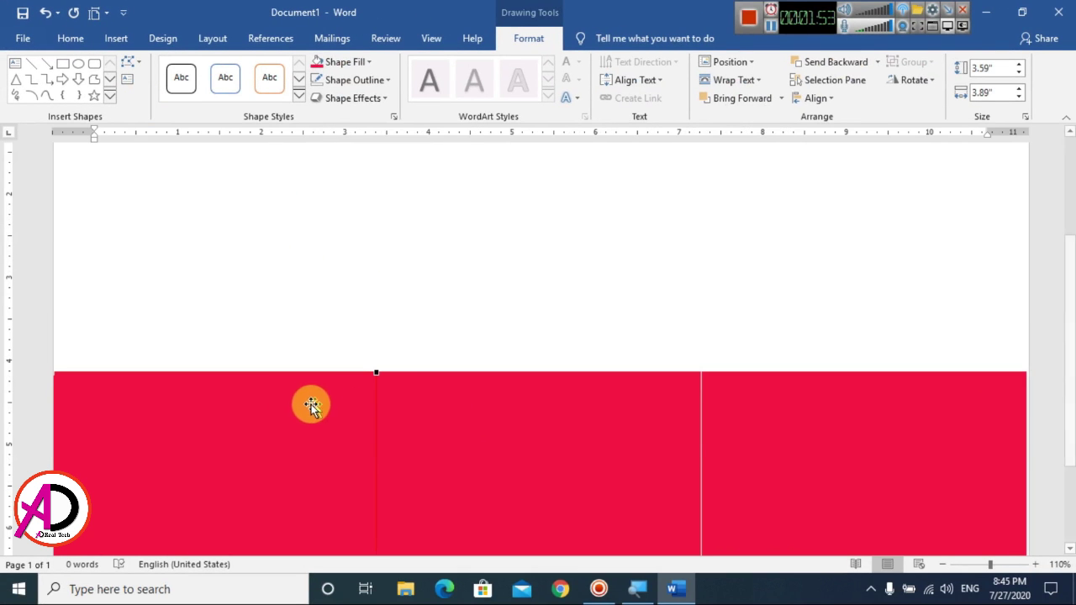
pyautogui.scroll(-1, 218, 419)
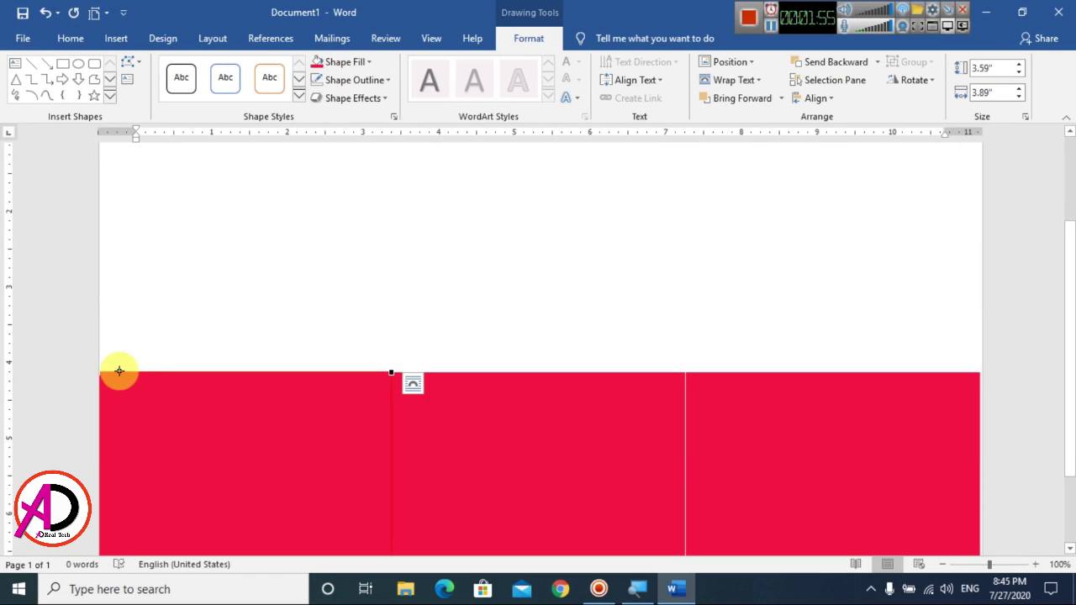
pyautogui.rightClick(181, 371)
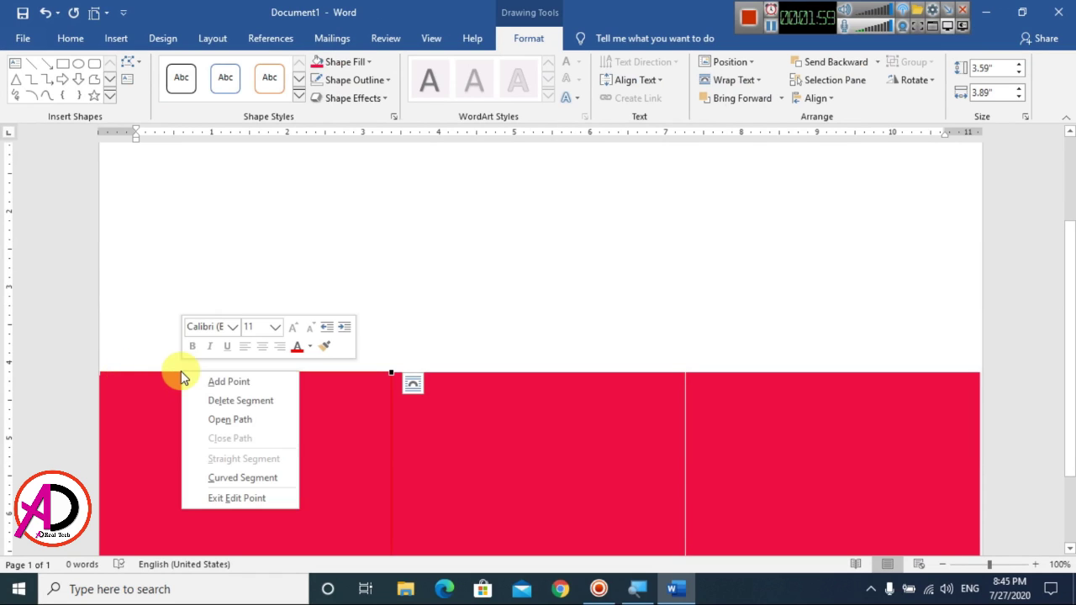
pyautogui.click(215, 383)
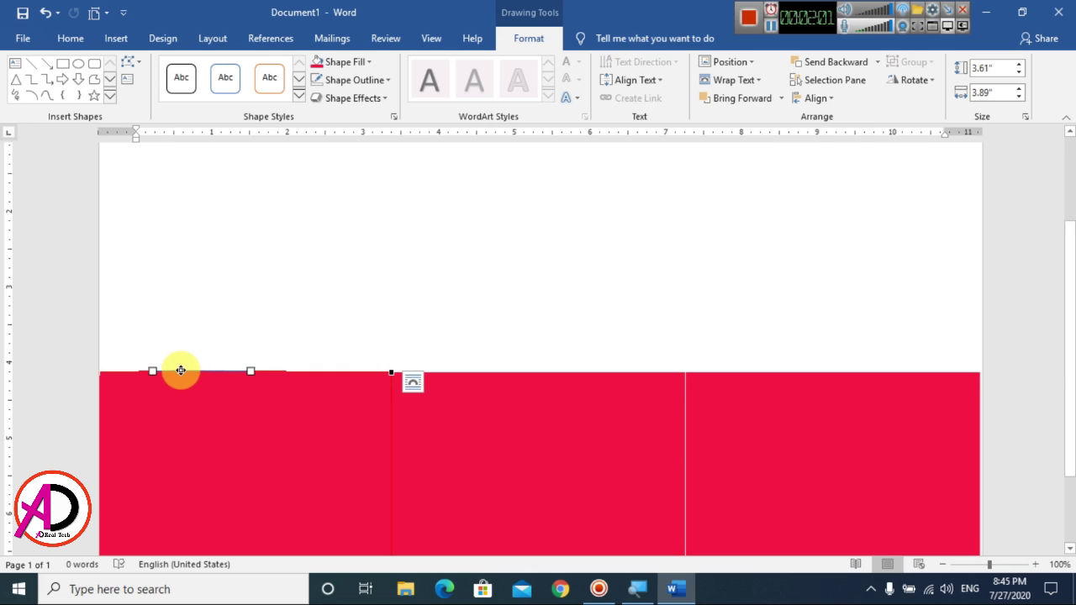
pyautogui.moveTo(181, 370); pyautogui.dragTo(199, 249)
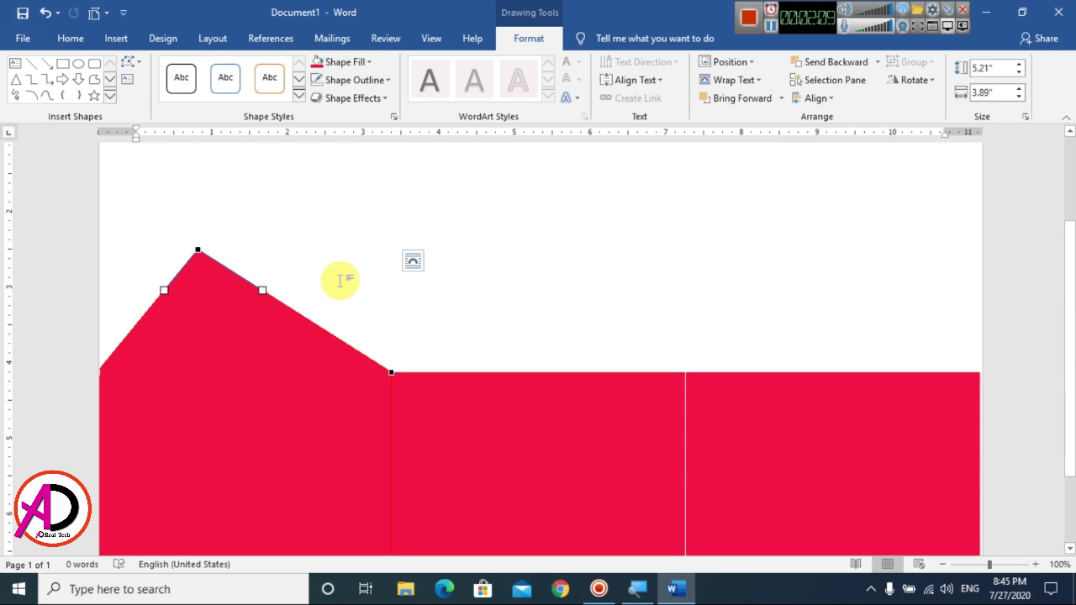
pyautogui.click(353, 305)
pyautogui.scroll(-5, 370, 327)
pyautogui.scroll(1, 462, 397)
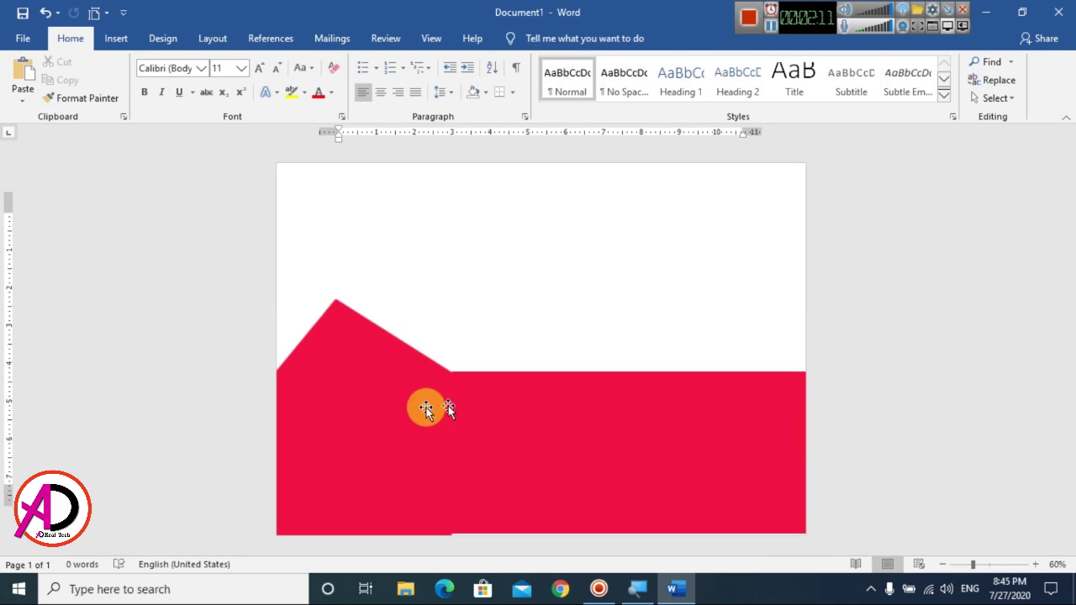
# - Edit the middle rectangle's points, lowering its upper right corner so the upper edge slopes down to the right
pyautogui.click(529, 433)
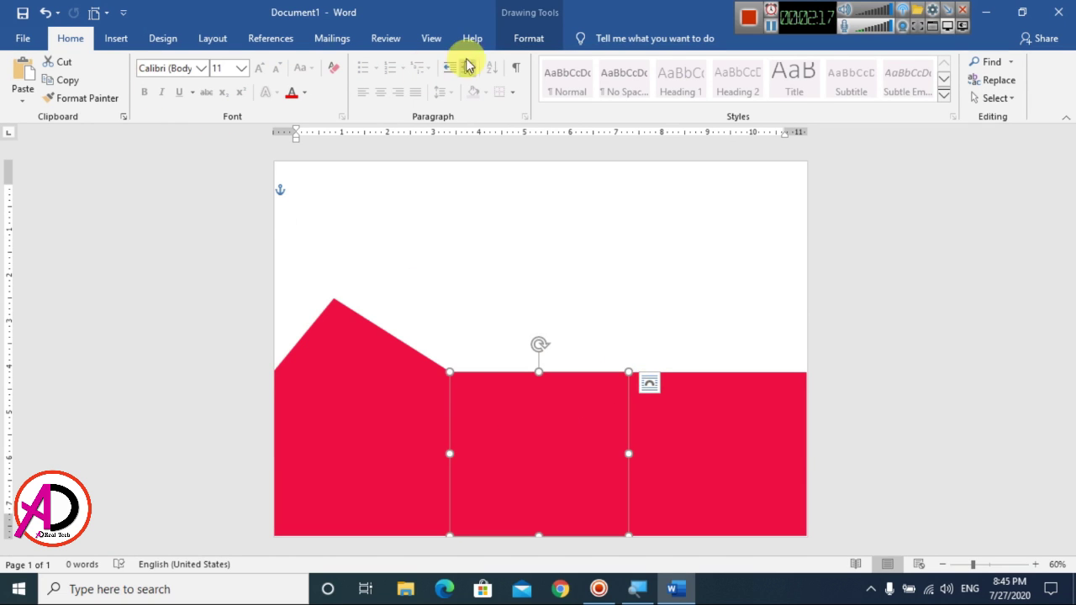
pyautogui.click(529, 38)
pyautogui.click(131, 63)
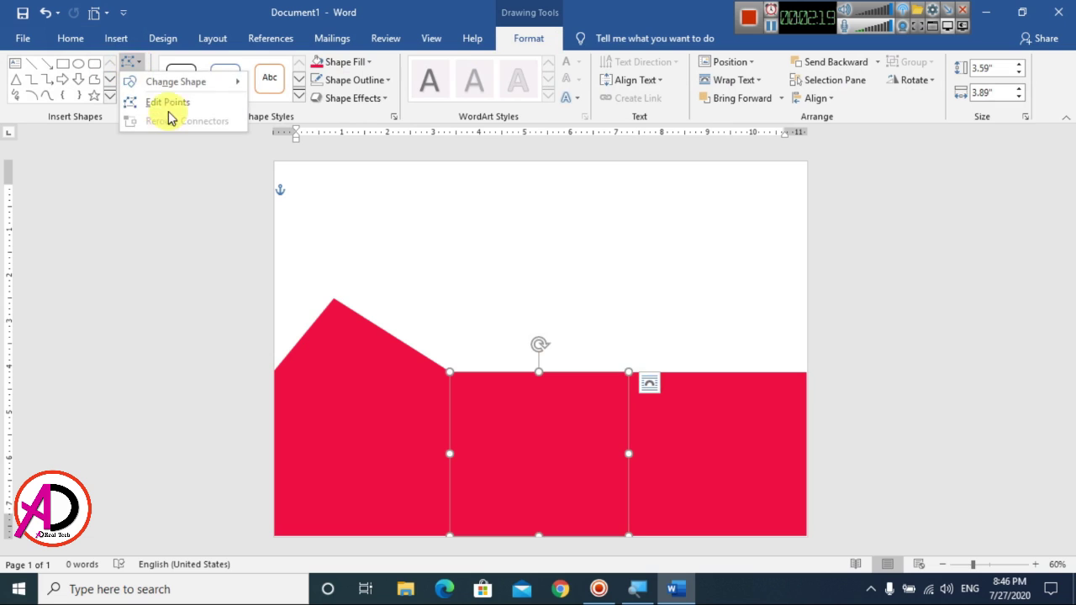
pyautogui.click(168, 102)
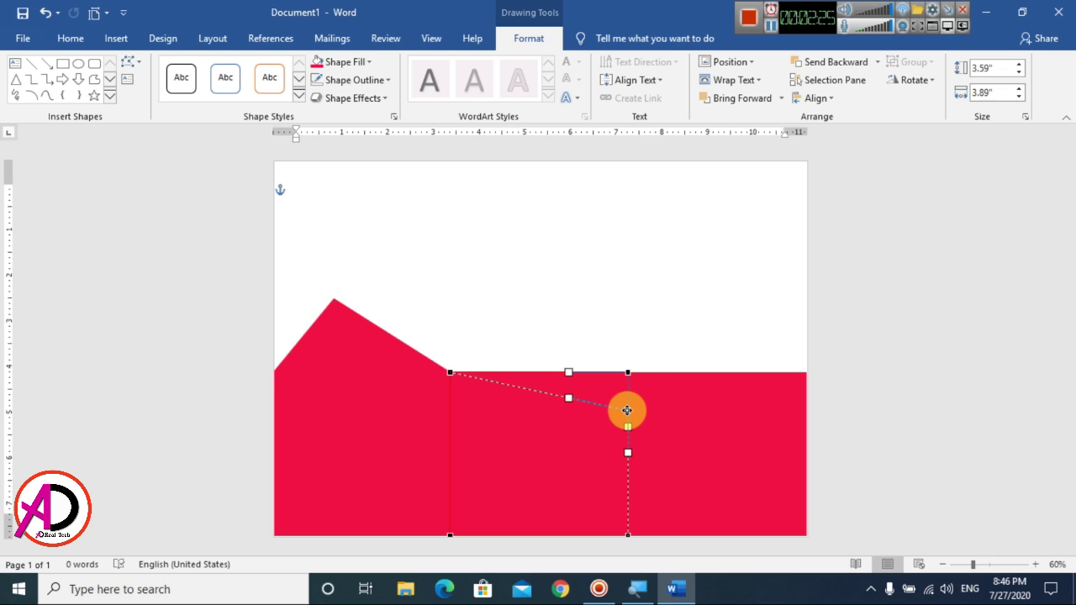
pyautogui.moveTo(627, 410); pyautogui.dragTo(626, 410)
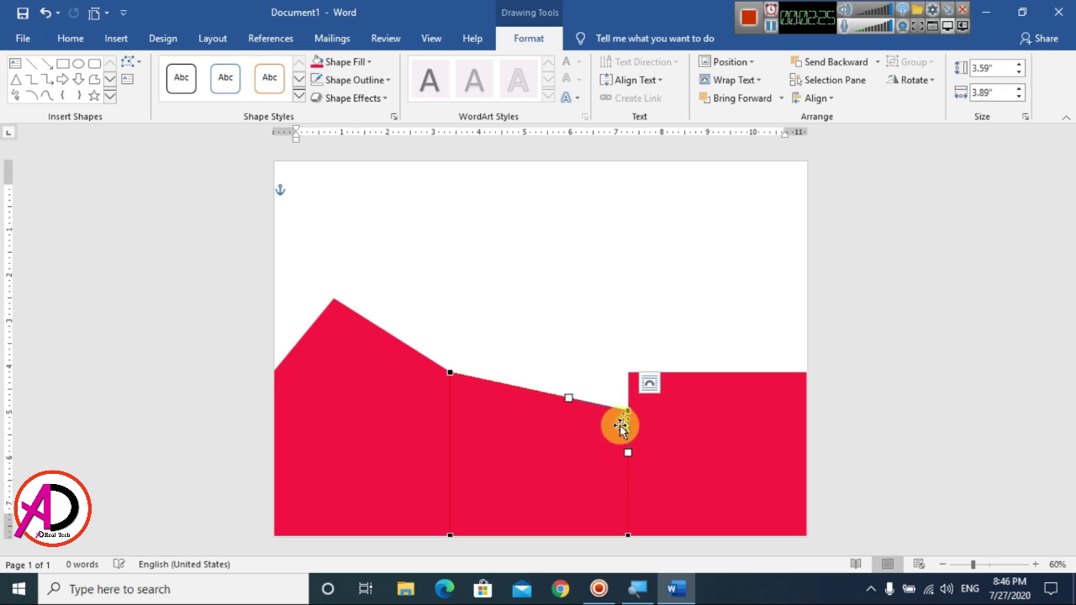
# - Edit the third rectangle's points, lowering its upper left corner to meet the end of the middle shape's slope
pyautogui.click(689, 406)
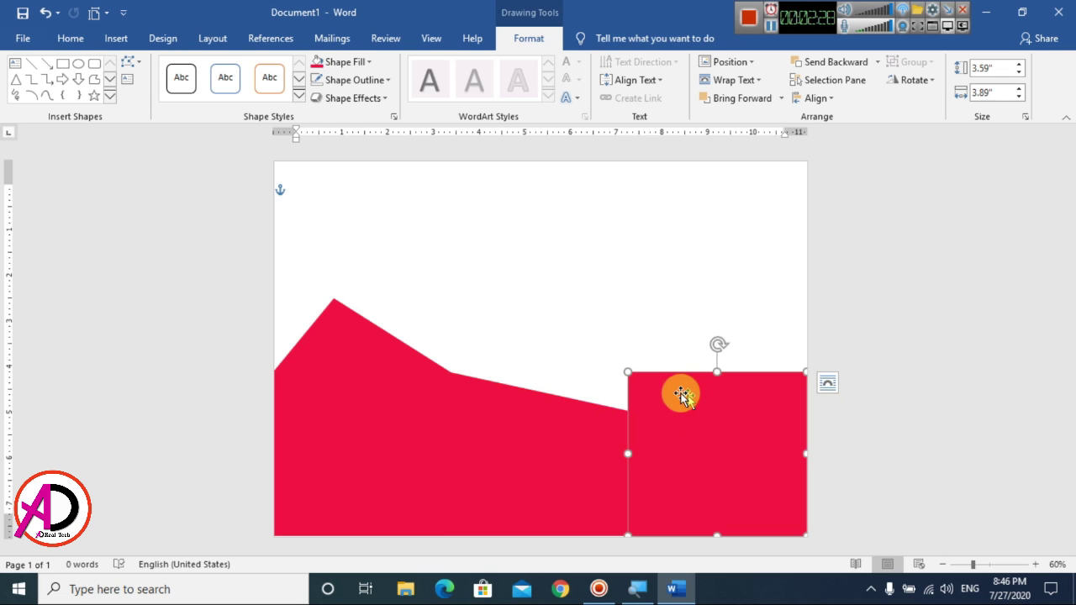
pyautogui.click(132, 62)
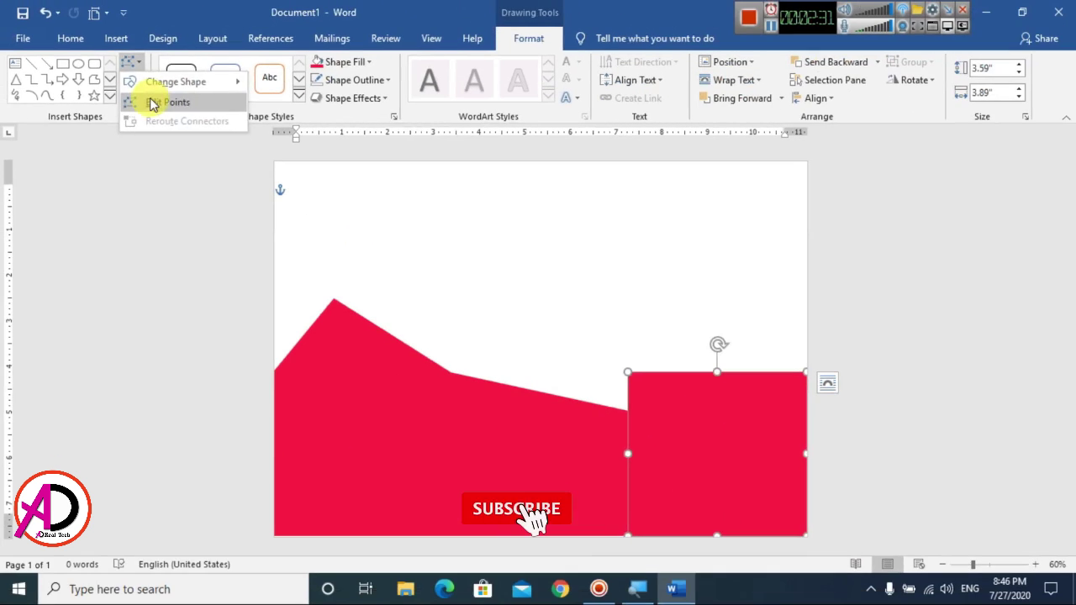
pyautogui.click(152, 102)
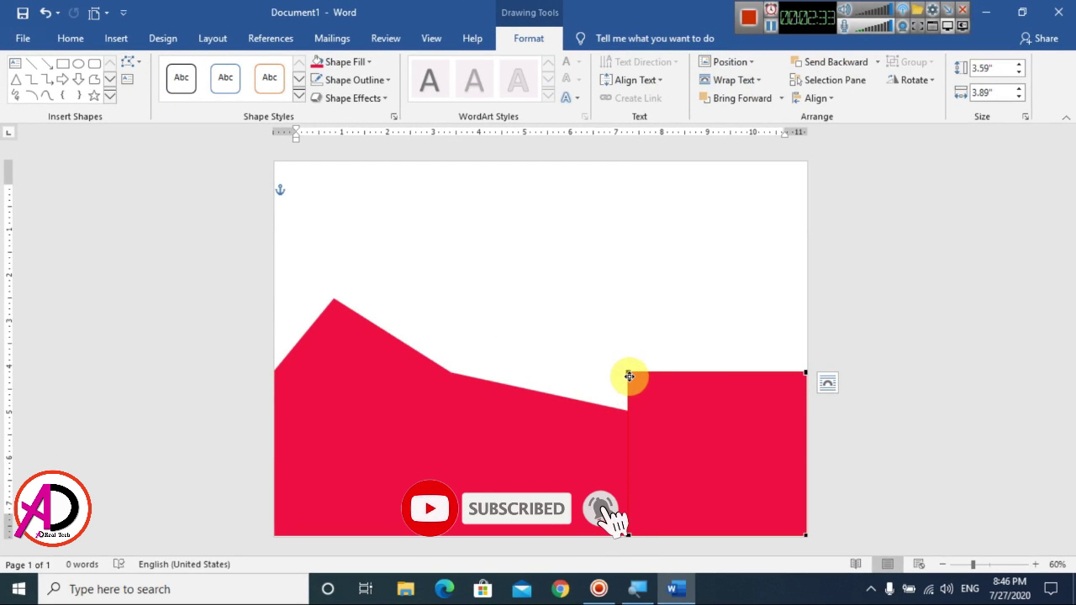
pyautogui.moveTo(628, 384); pyautogui.dragTo(629, 410)
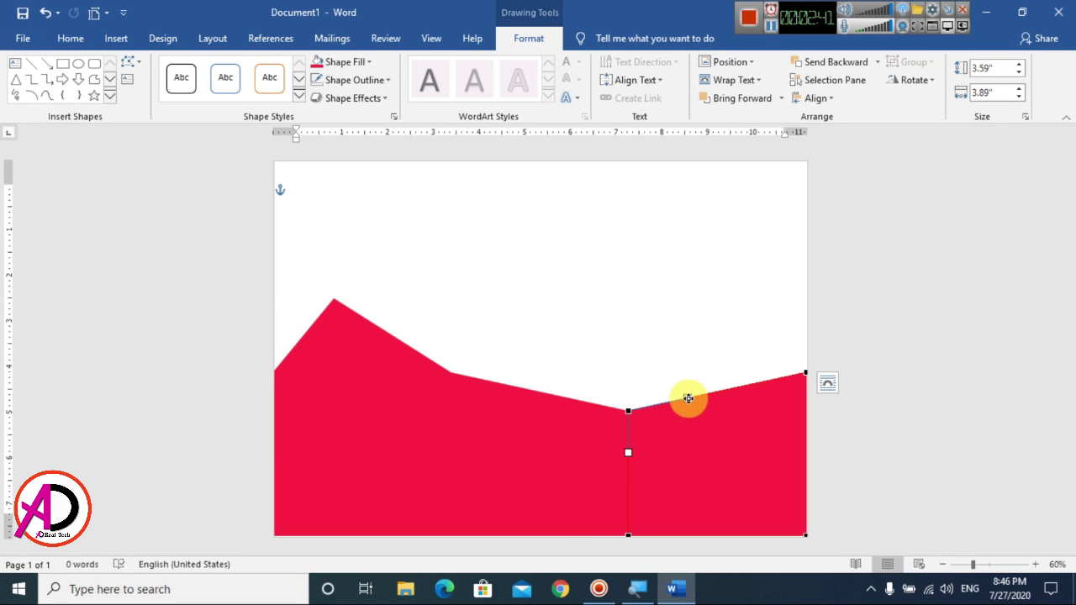
# - Add a point on the third shape's sloping upper edge, pull it down to continue the slope, and raise the upper right corner
pyautogui.rightClick(698, 395)
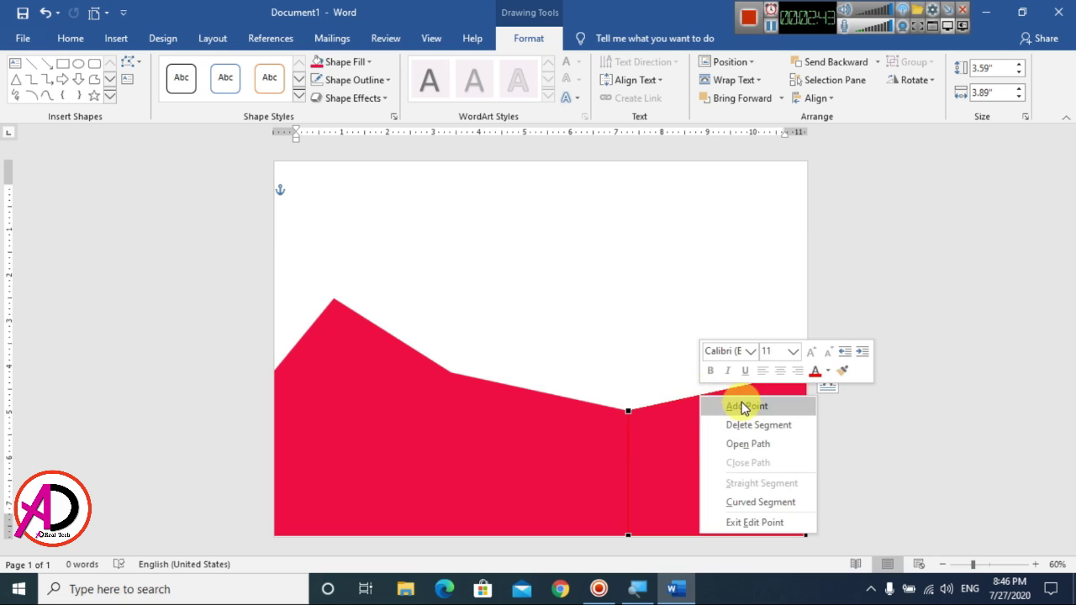
pyautogui.click(737, 405)
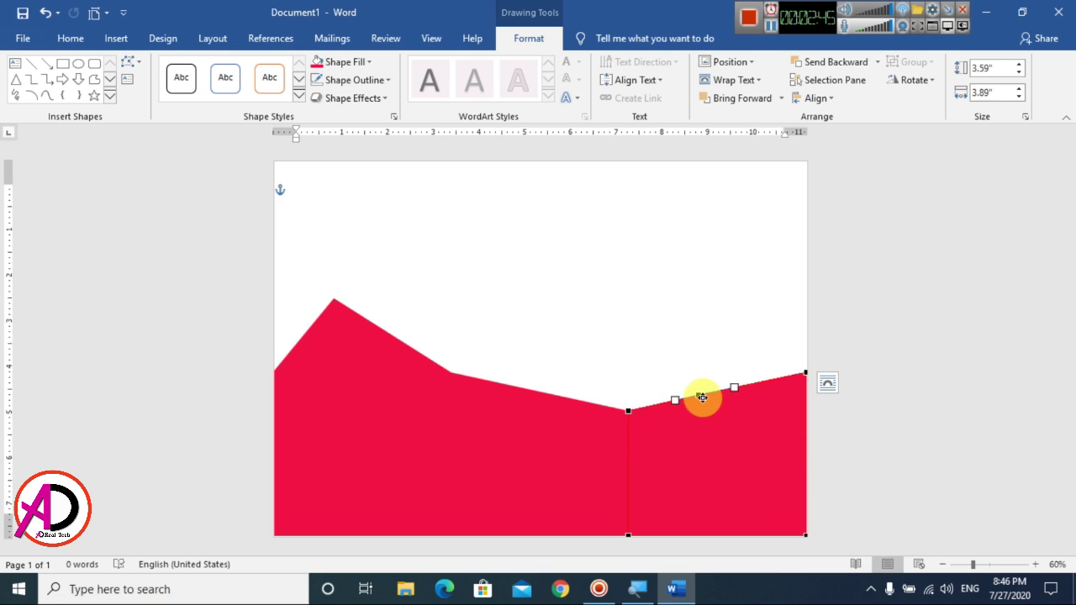
pyautogui.moveTo(699, 396); pyautogui.dragTo(700, 417)
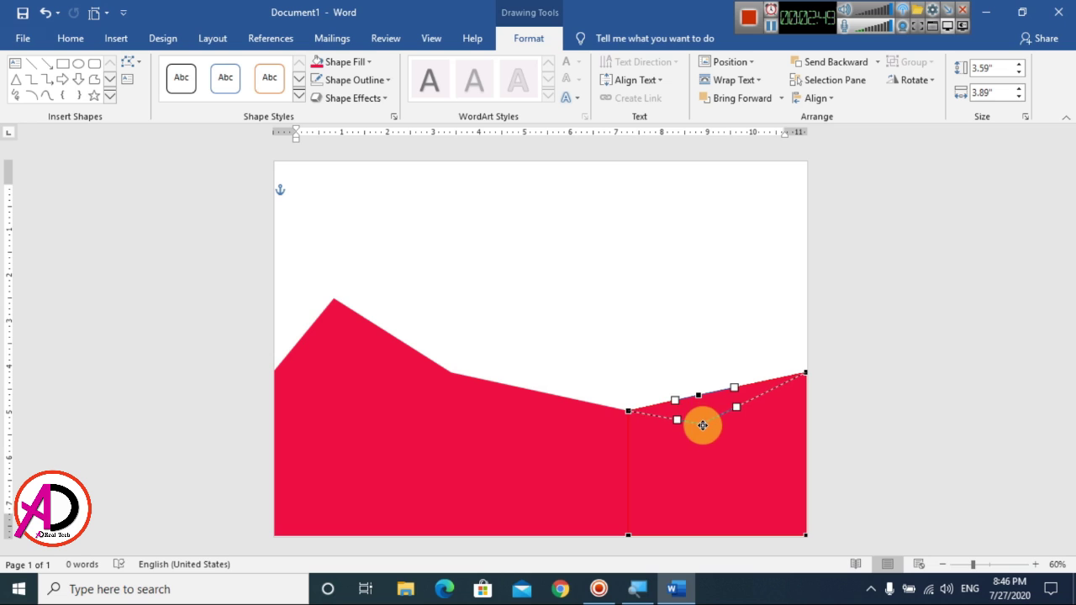
pyautogui.moveTo(702, 425); pyautogui.dragTo(702, 424)
pyautogui.moveTo(806, 374); pyautogui.dragTo(807, 348)
pyautogui.click(886, 384)
pyautogui.scroll(-1, 625, 438)
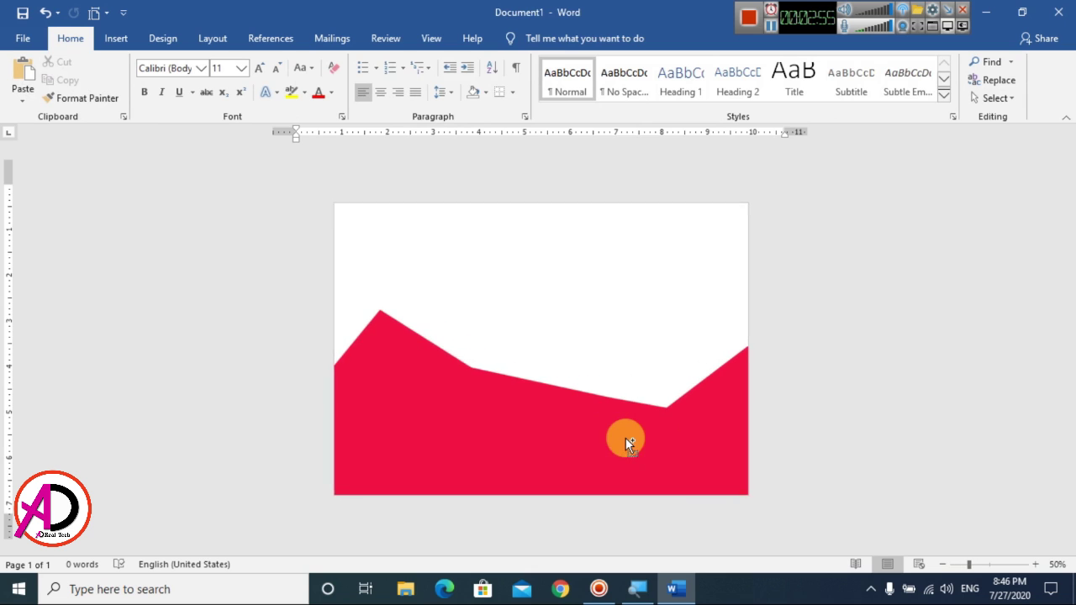
# - Draw a thin vertical rectangle about 0.08" wide and 8.31" high over the full page height, crossing the first red shape
pyautogui.click(111, 39)
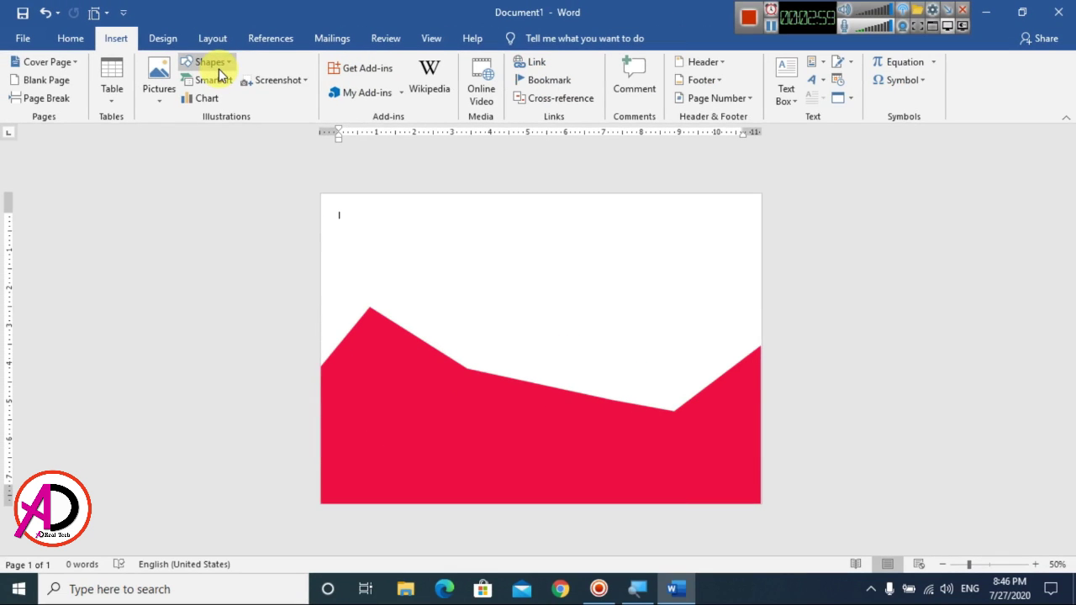
pyautogui.click(211, 63)
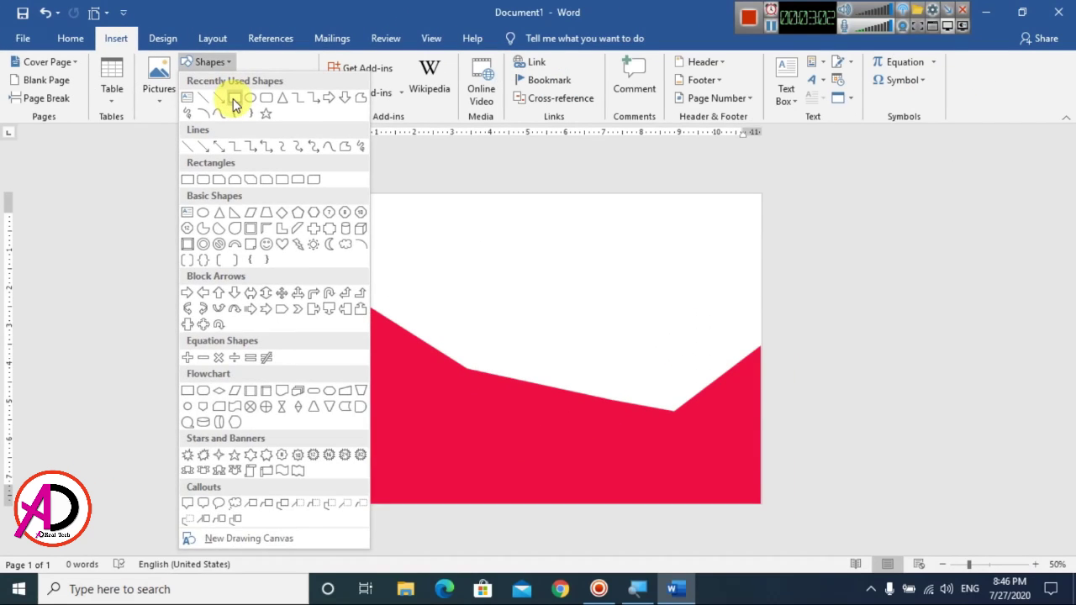
pyautogui.click(233, 100)
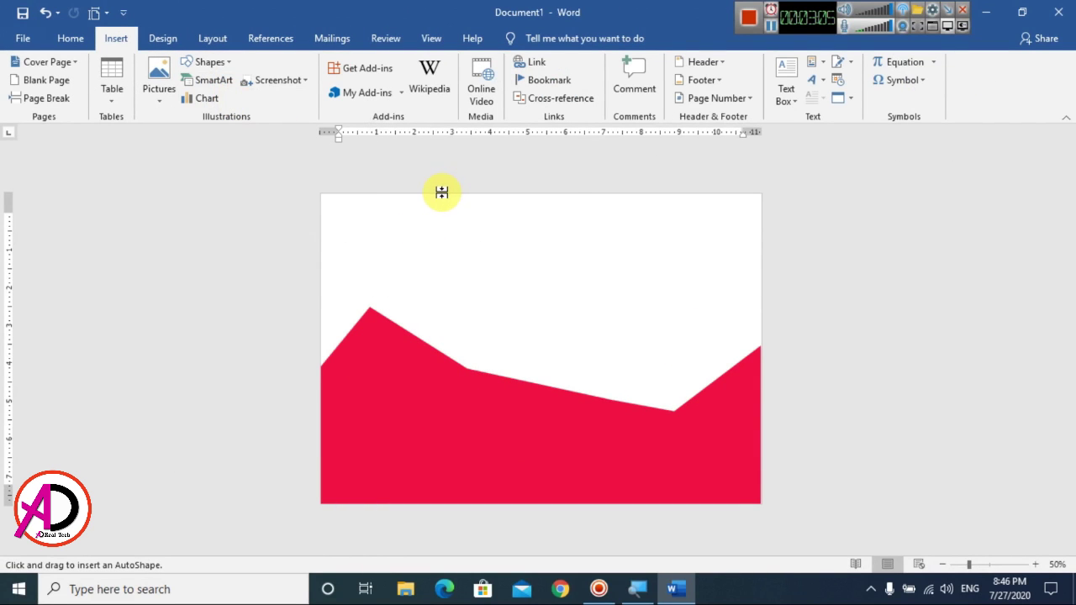
pyautogui.moveTo(437, 195)
pyautogui.mouseDown()
pyautogui.moveTo(468, 404)
pyautogui.moveTo(466, 496)
pyautogui.moveTo(440, 504)
pyautogui.mouseUp()
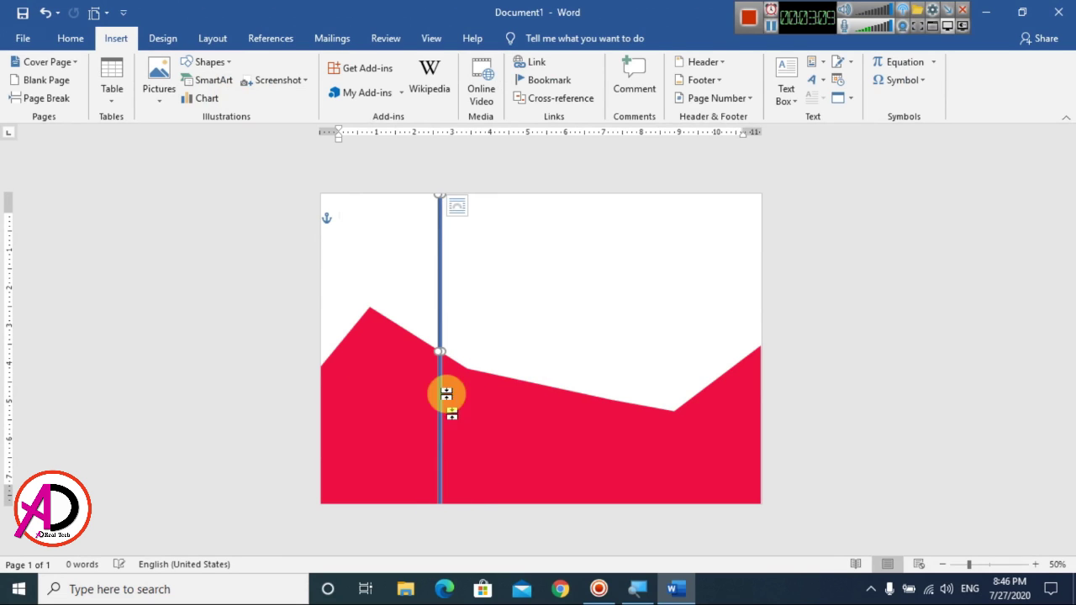
# - Fill the thin vertical rectangle with white and remove its outline
pyautogui.click(340, 84)
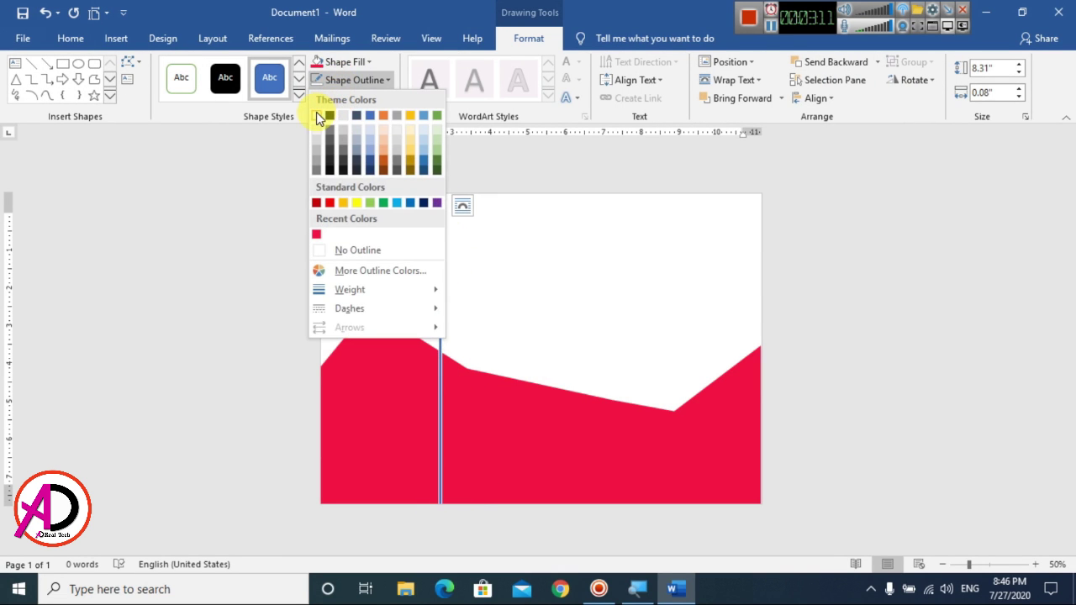
pyautogui.click(345, 62)
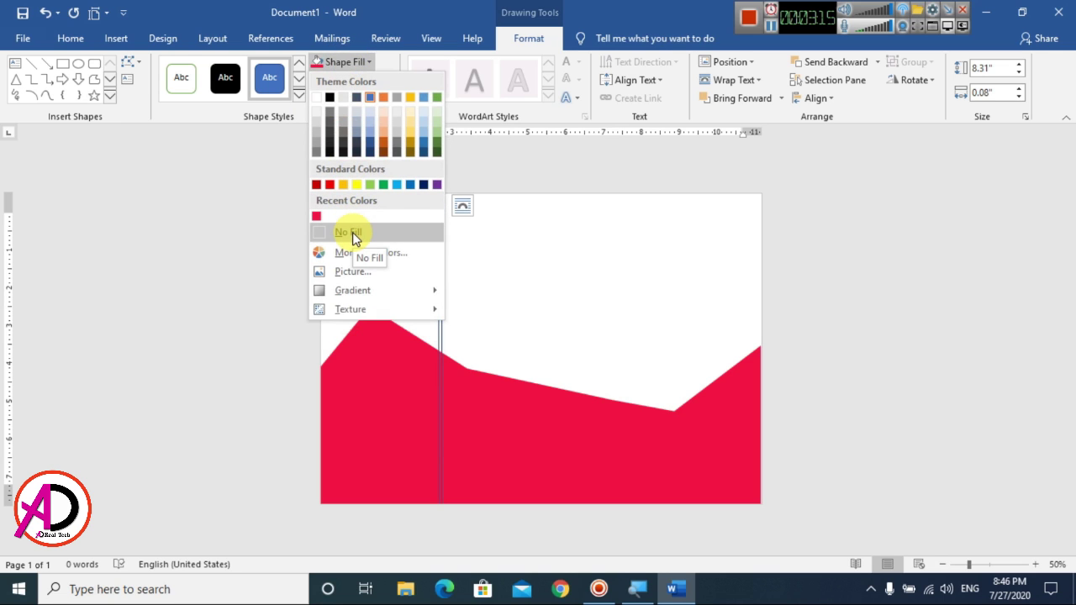
pyautogui.click(316, 99)
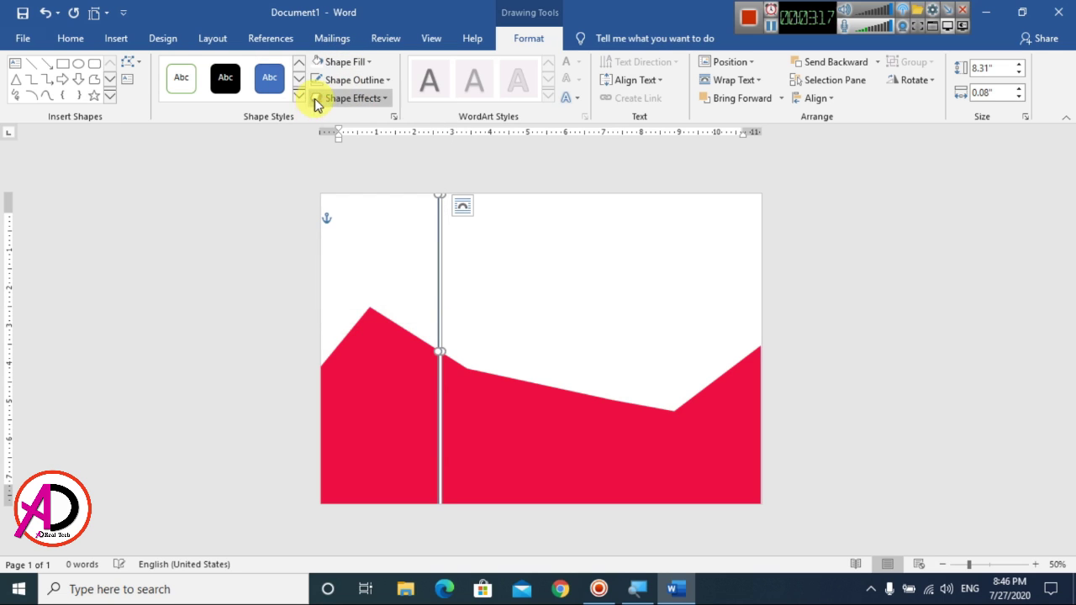
pyautogui.click(359, 87)
pyautogui.click(363, 249)
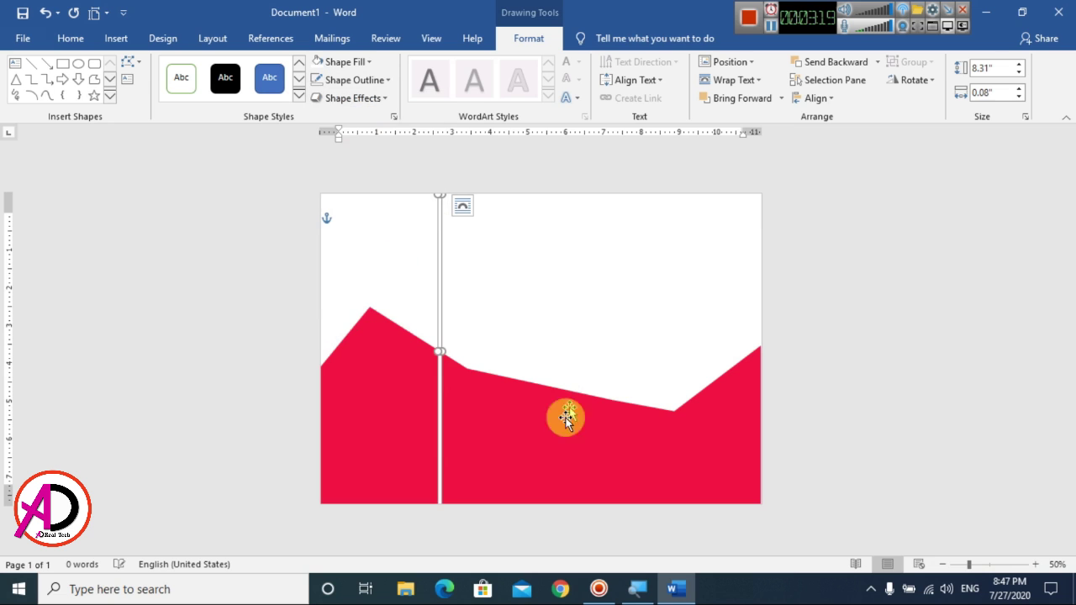
# - Apply an 18 pt orange glow variation to the thin white strip
pyautogui.click(359, 101)
pyautogui.moveTo(340, 235)
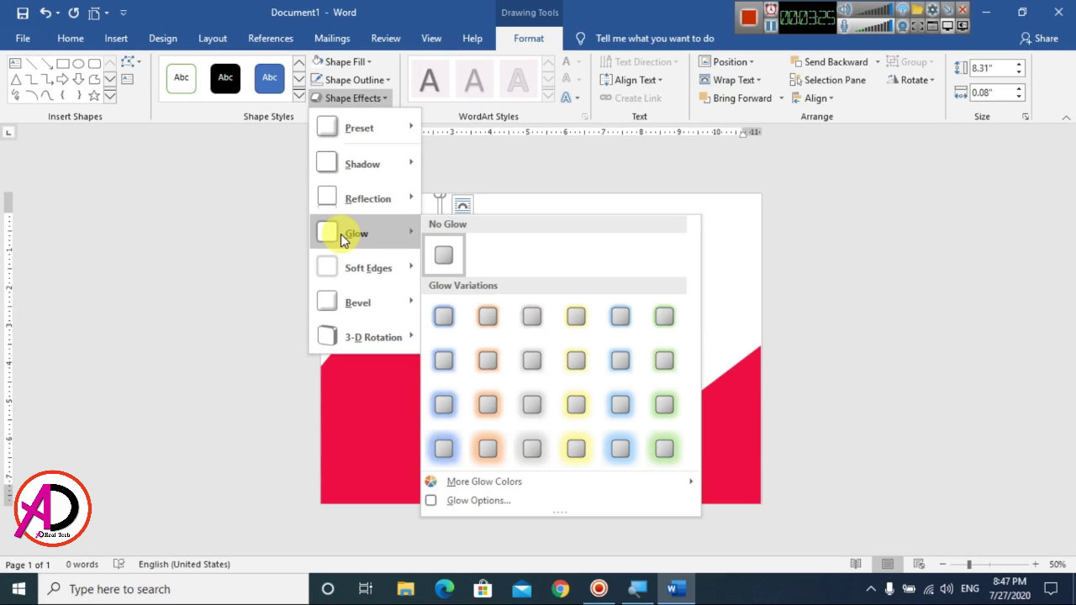
pyautogui.click(487, 451)
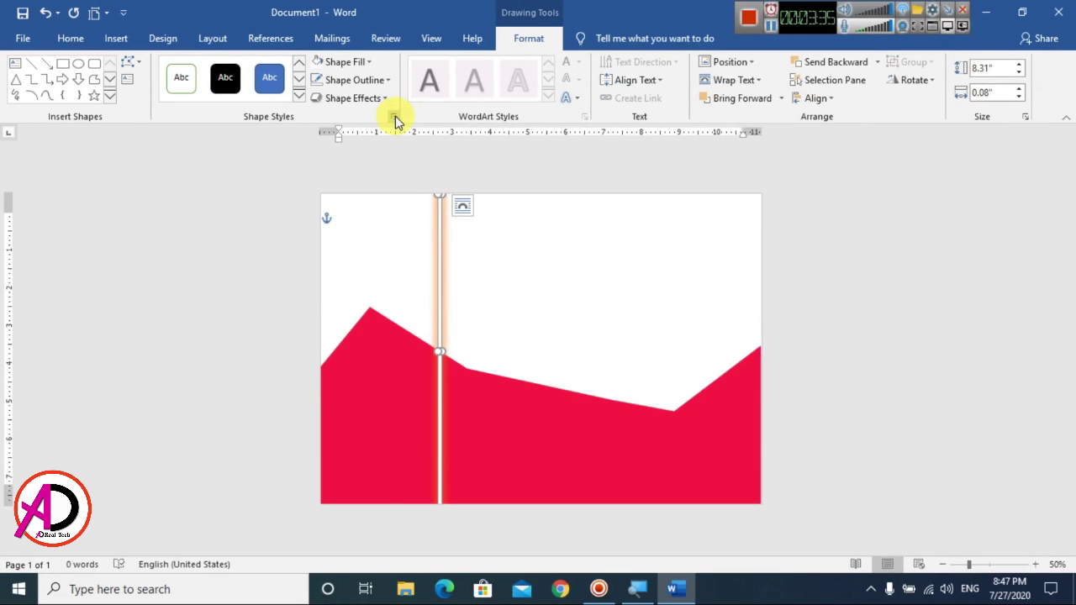
# - Change the glow colour of the thin white strip to black
pyautogui.click(393, 117)
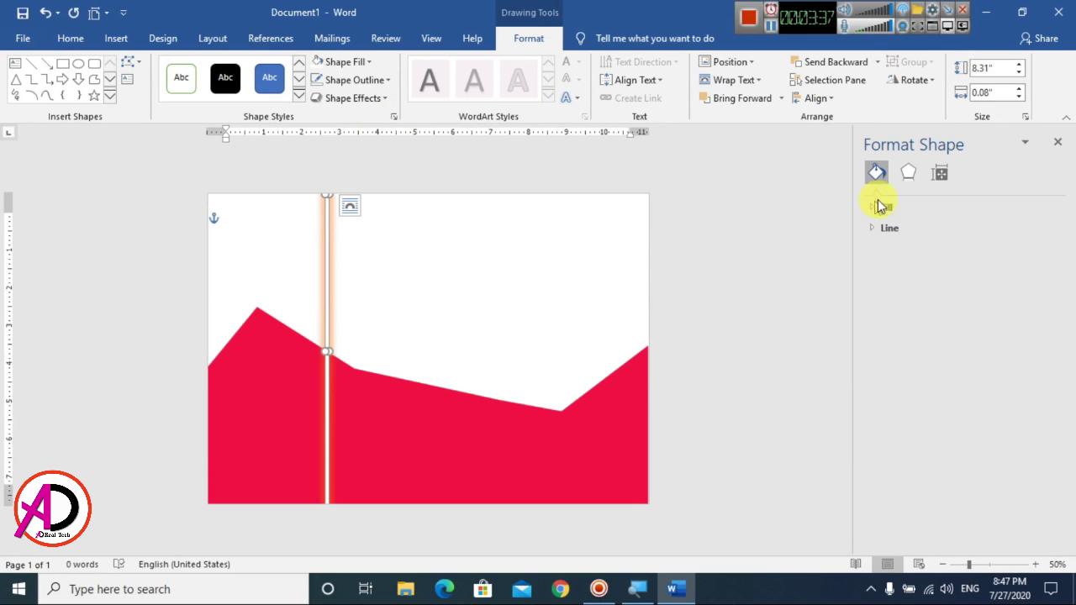
pyautogui.click(906, 173)
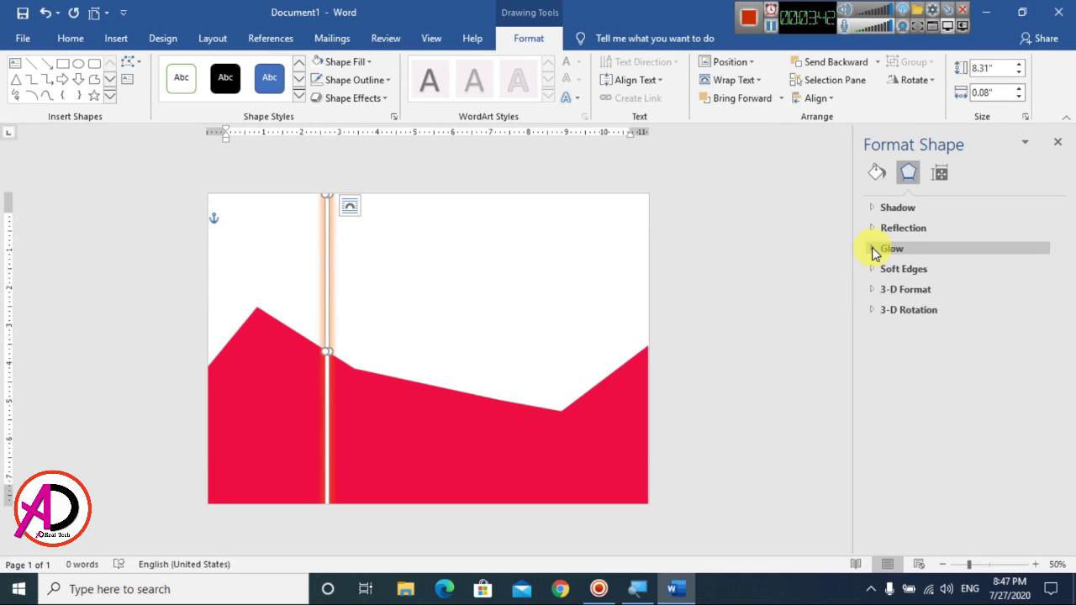
pyautogui.click(873, 248)
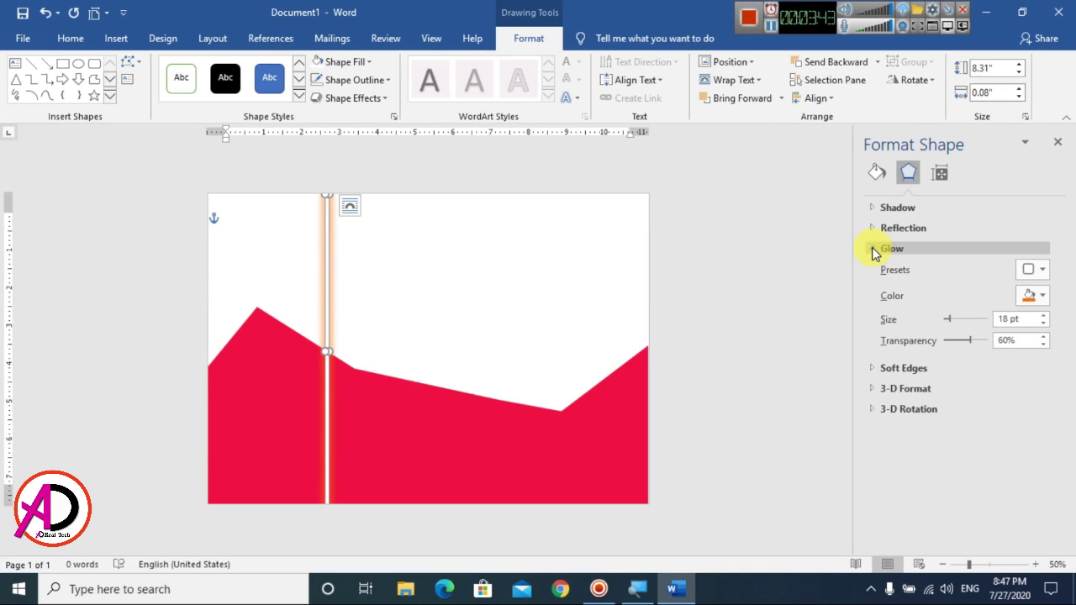
pyautogui.click(1030, 295)
pyautogui.click(963, 336)
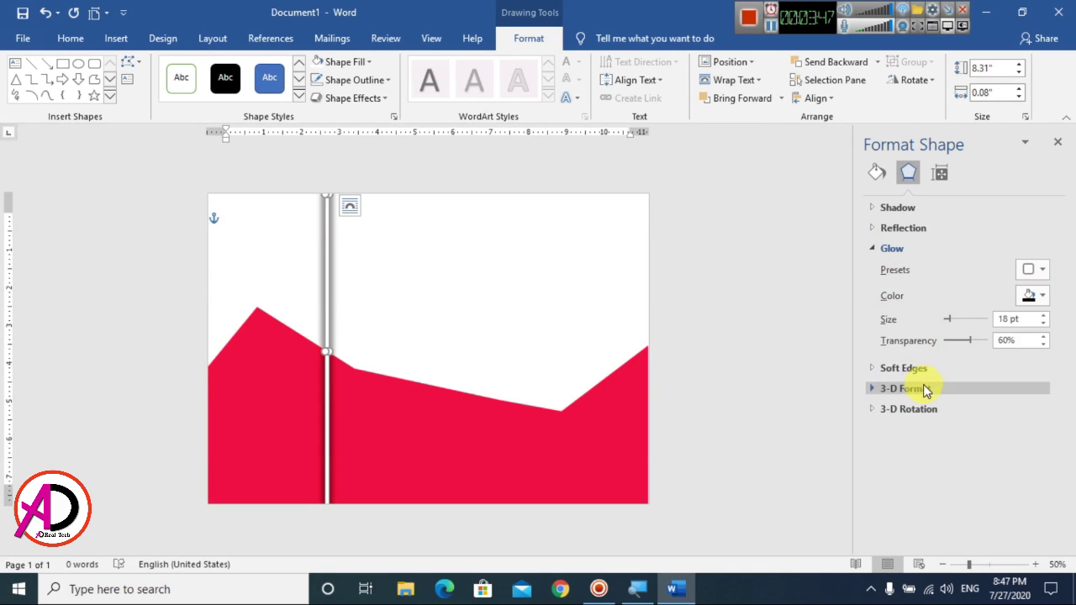
# - Set the strip's glow size to 42 pt and its transparency to 72%, and close the shape formatting options
pyautogui.moveTo(950, 320); pyautogui.dragTo(957, 319)
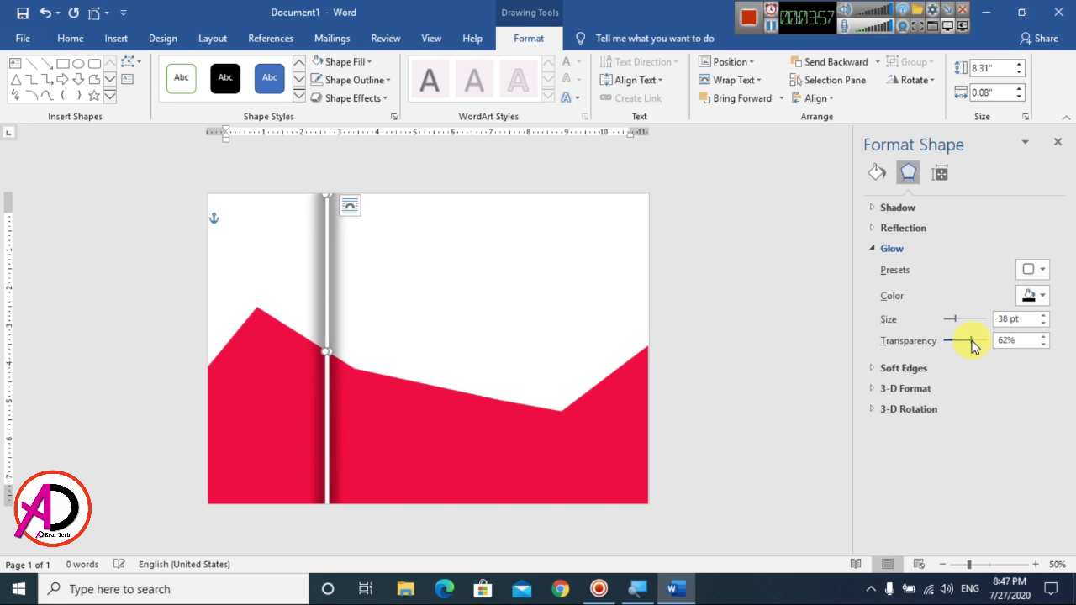
pyautogui.moveTo(973, 347); pyautogui.dragTo(976, 346)
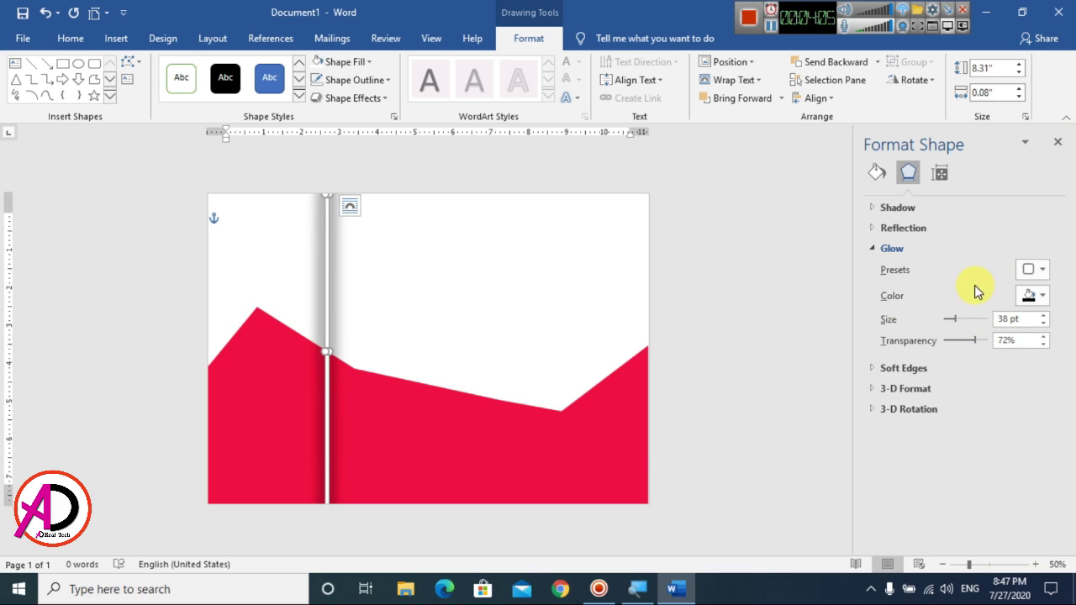
pyautogui.click(1043, 269)
pyautogui.click(1042, 269)
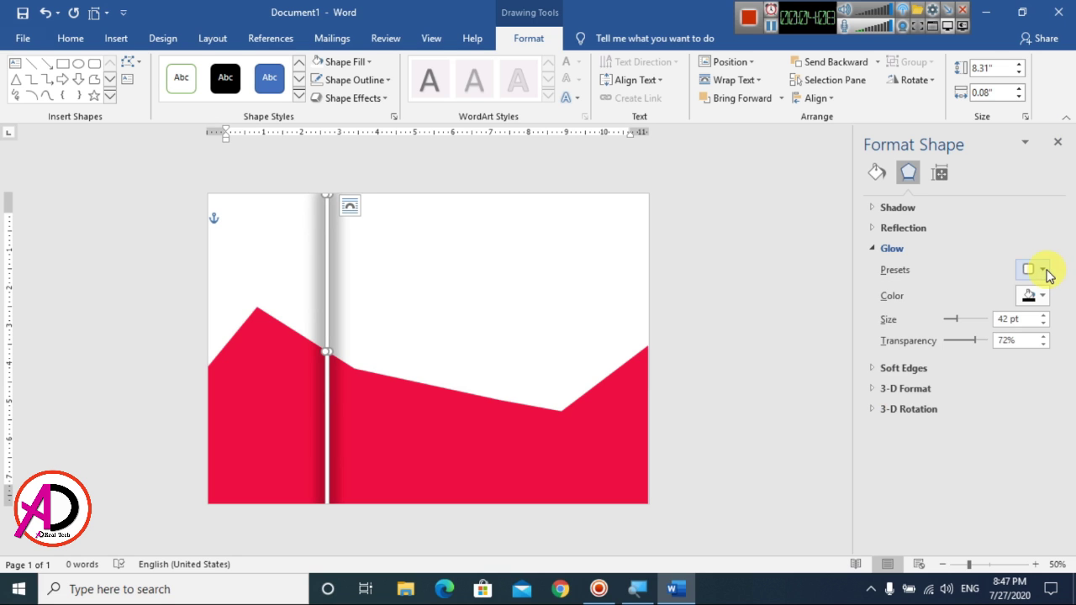
pyautogui.click(1057, 141)
# - Duplicate the glowing white strip and place the copy across the middle red shape
pyautogui.click(551, 424)
pyautogui.scroll(2, 552, 426)
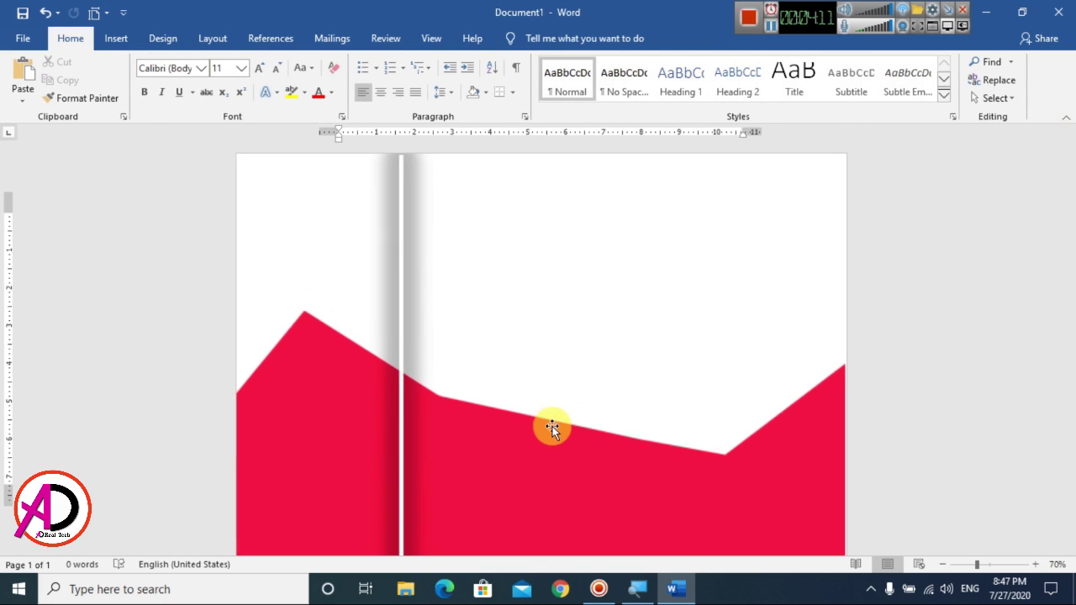
pyautogui.click(552, 426)
pyautogui.click(402, 323)
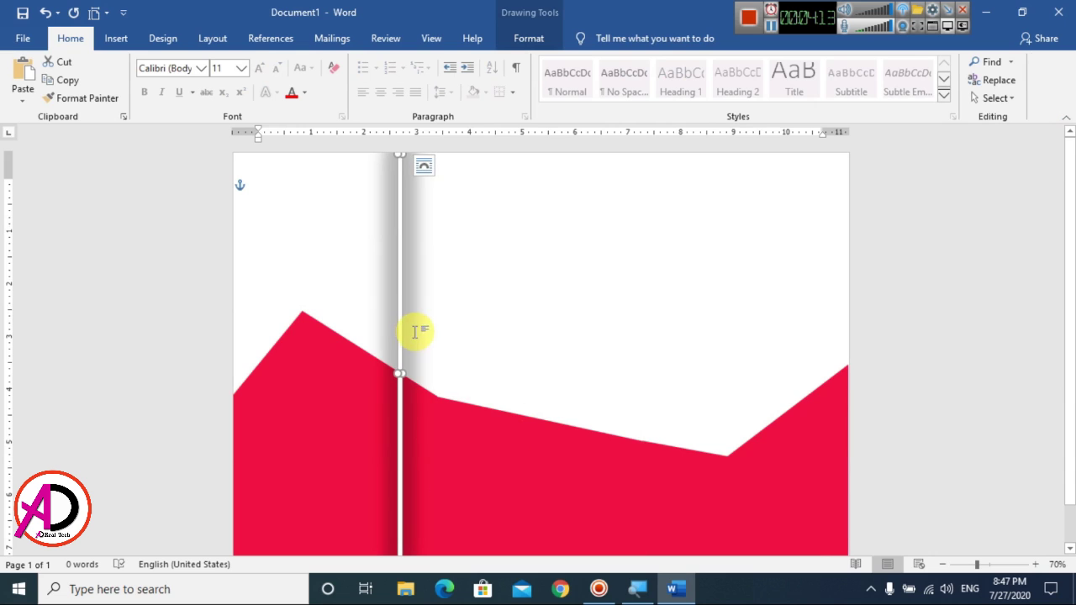
pyautogui.click(50, 80)
pyautogui.click(23, 80)
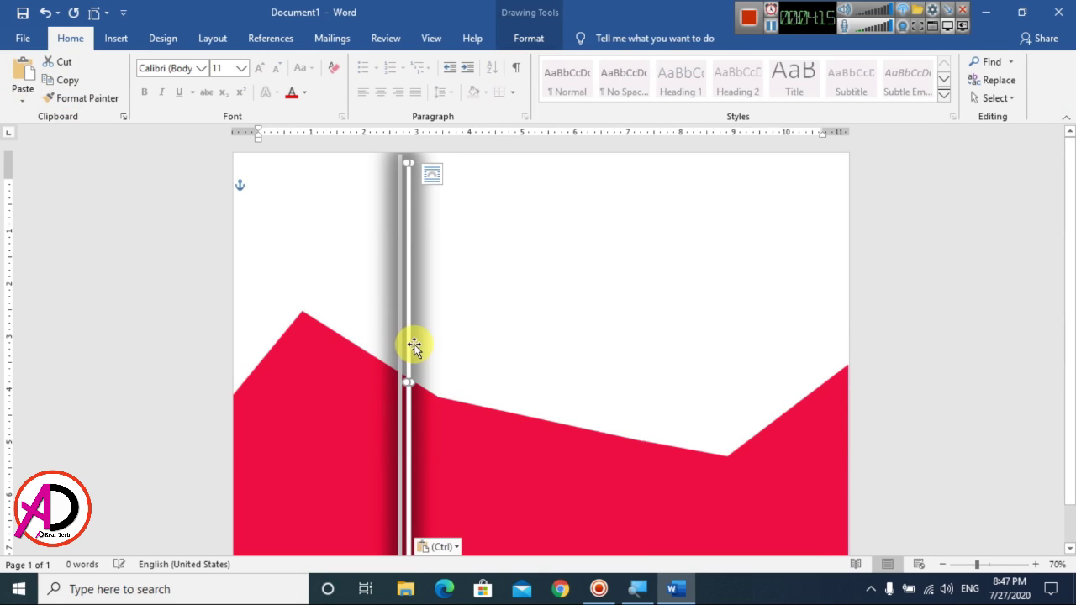
pyautogui.moveTo(410, 345); pyautogui.dragTo(572, 355)
# - Move the original white strip onto the boundary between the first and middle red shapes
pyautogui.click(567, 449)
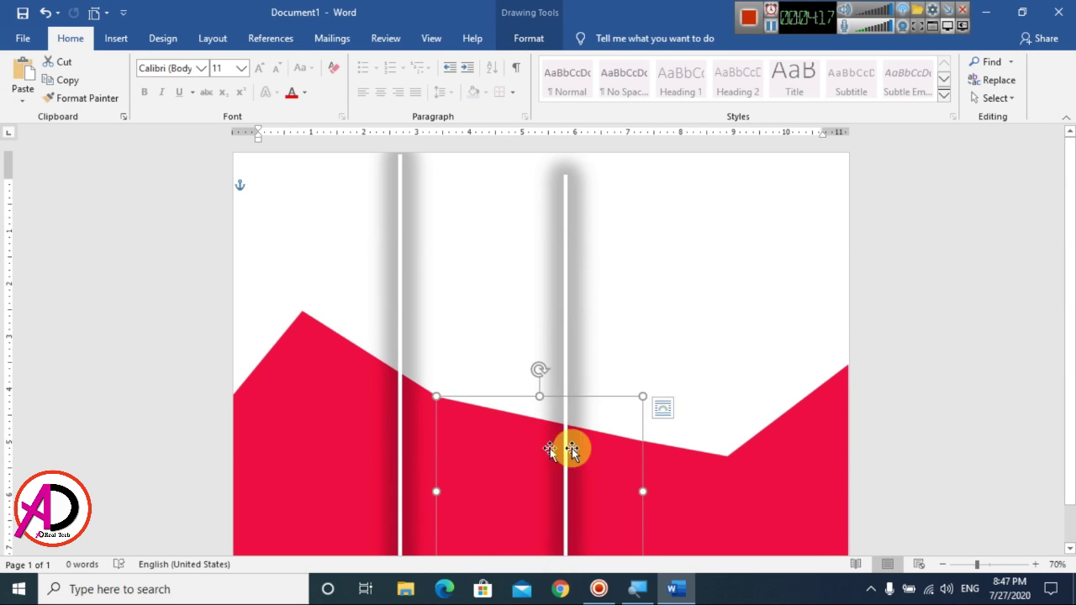
pyautogui.scroll(-1, 654, 460)
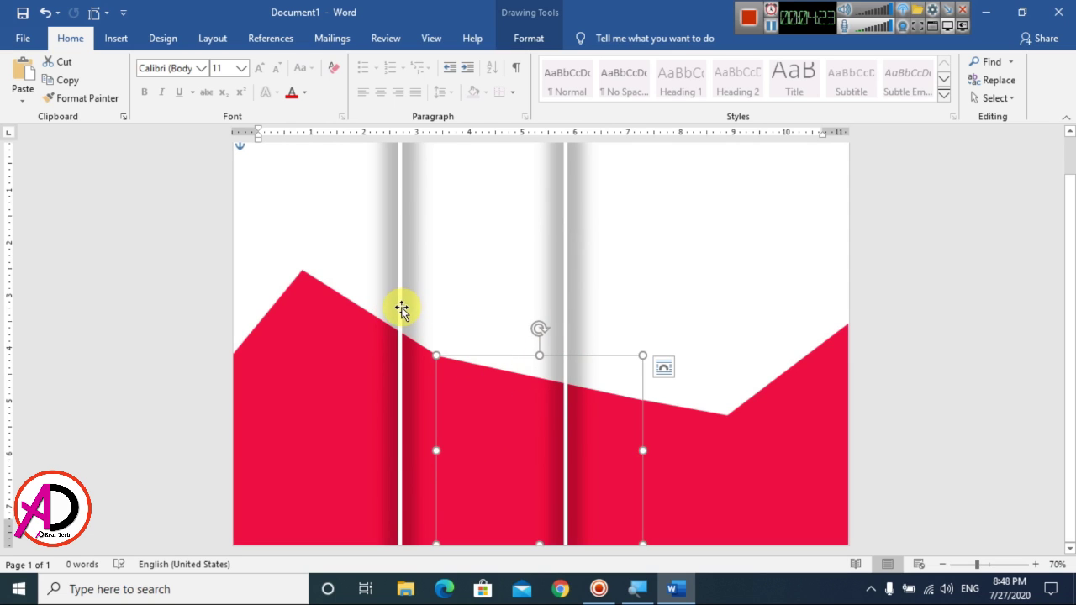
pyautogui.moveTo(402, 309); pyautogui.dragTo(434, 307)
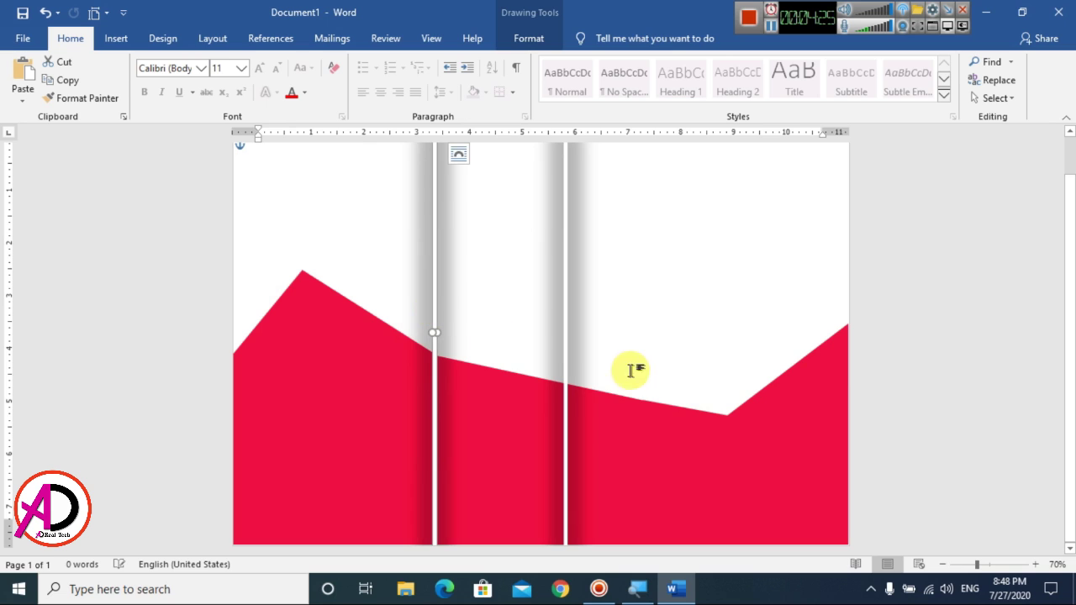
# - Move the copied strip onto the right edge of the middle red shape and nudge it into line with that edge
pyautogui.moveTo(566, 355); pyautogui.dragTo(617, 367)
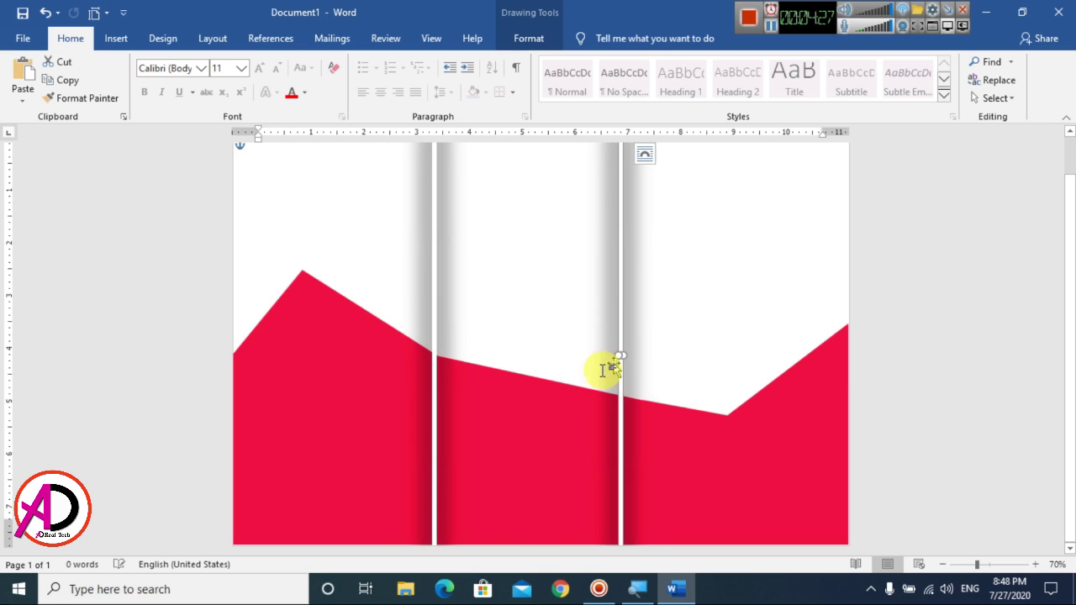
pyautogui.click(565, 418)
pyautogui.moveTo(618, 318); pyautogui.dragTo(630, 328)
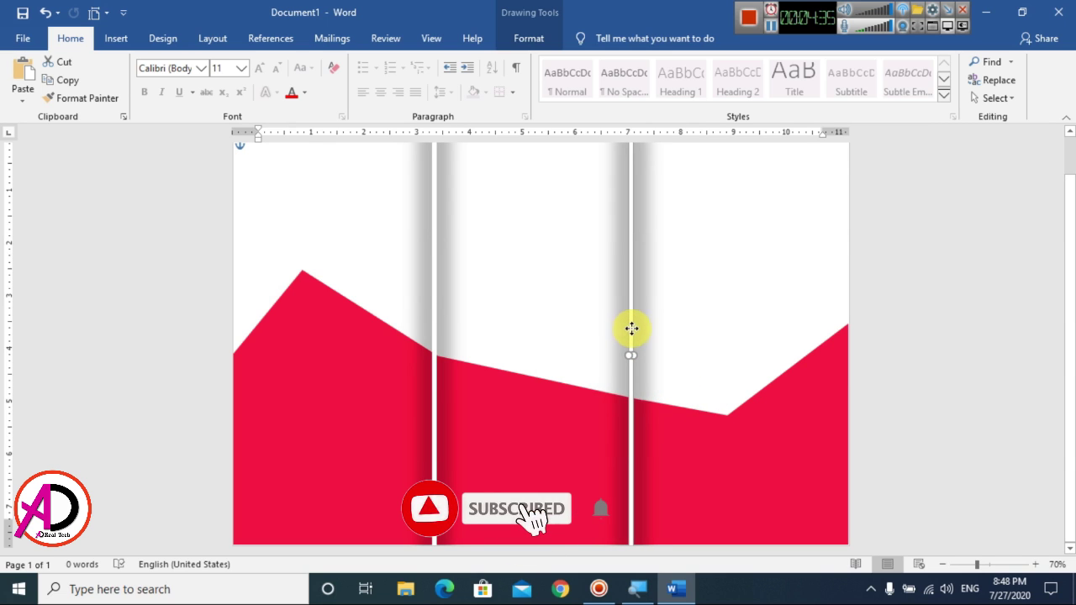
pyautogui.click(575, 418)
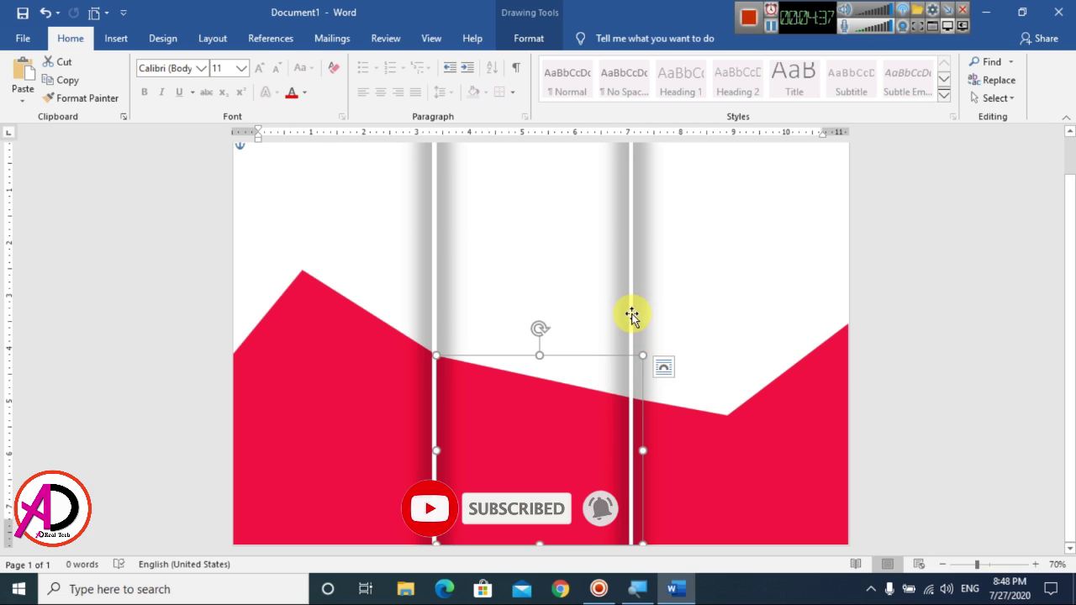
pyautogui.moveTo(632, 314); pyautogui.dragTo(641, 310)
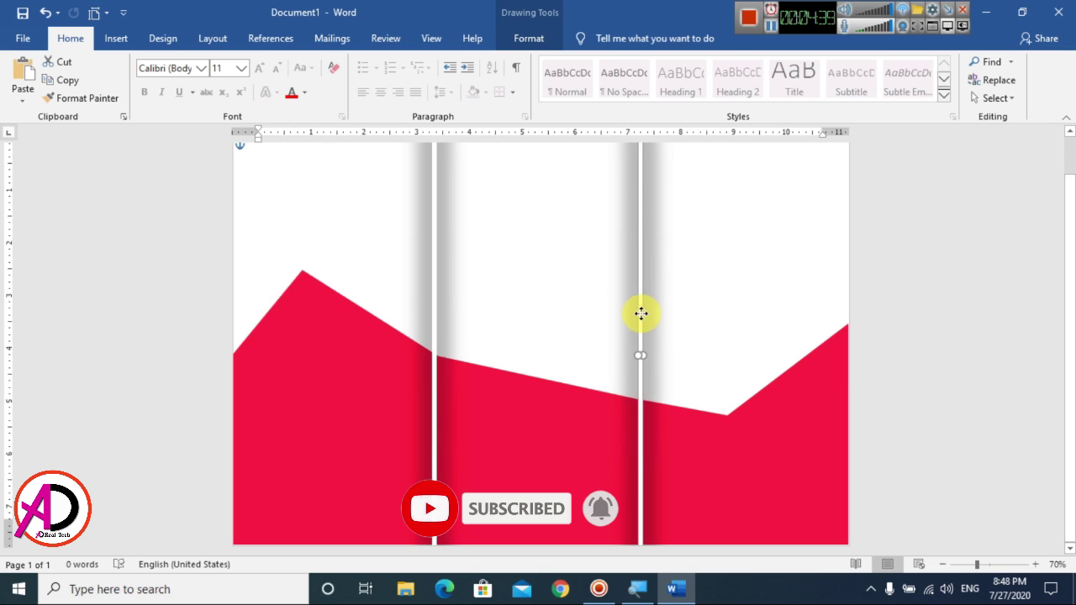
pyautogui.click(550, 409)
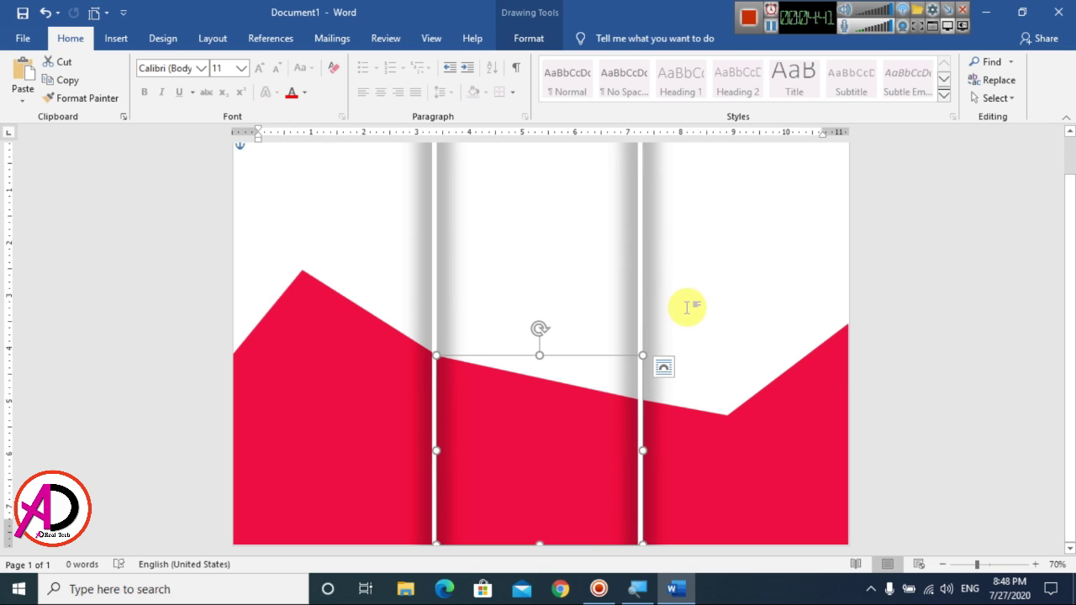
pyautogui.click(641, 283)
pyautogui.hotkey('ctrl', 'Right')
pyautogui.hotkey('ctrl', 'Right')
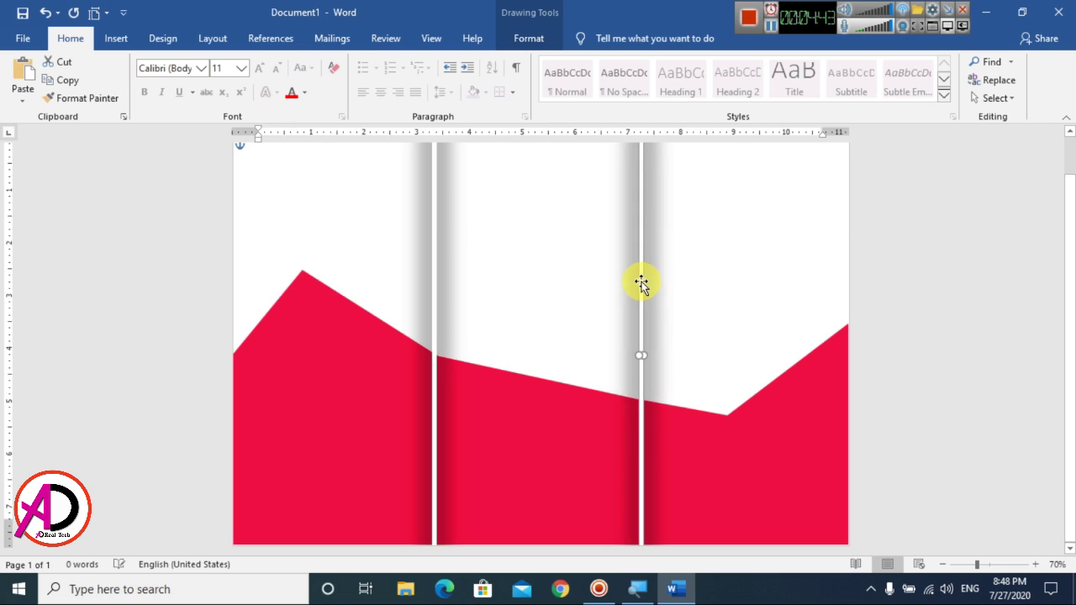
# - Nudge the first white strip slightly right so it lines up with the middle red shape's left edge
pyautogui.click(471, 415)
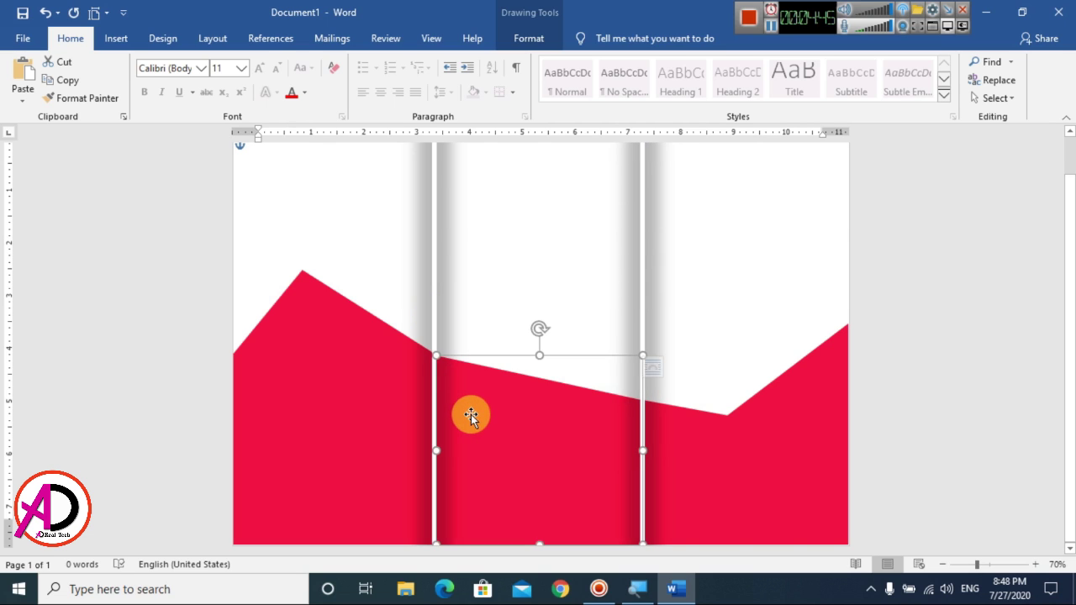
pyautogui.click(434, 324)
pyautogui.hotkey('ctrl', 'Right')
pyautogui.hotkey('ctrl', 'Right')
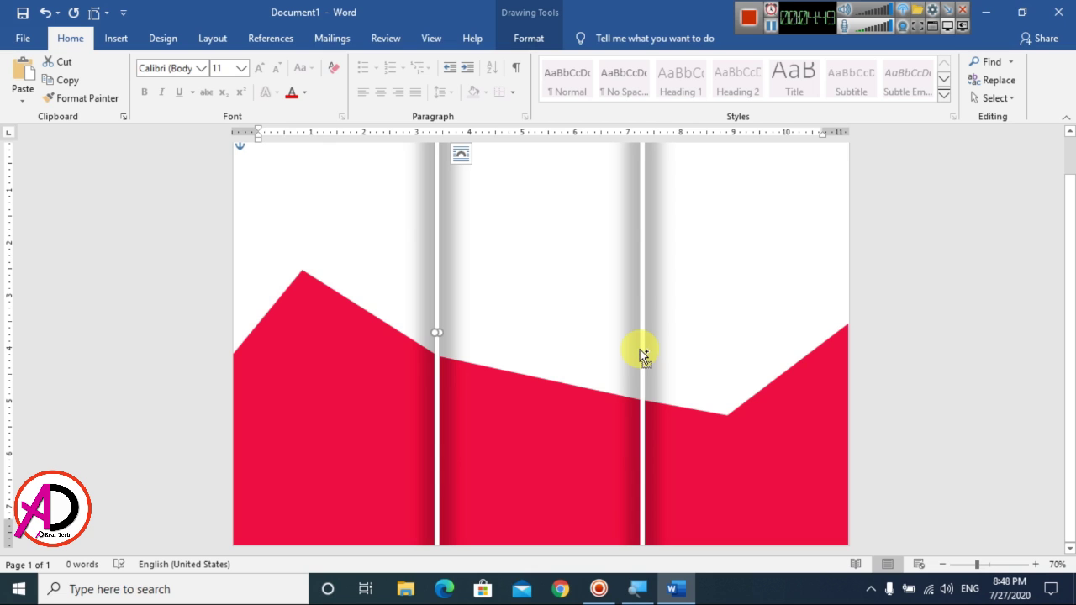
pyautogui.click(734, 285)
# - Move the second white strip up so it covers the full height of the page
pyautogui.scroll(-4, 733, 342)
pyautogui.scroll(2, 622, 353)
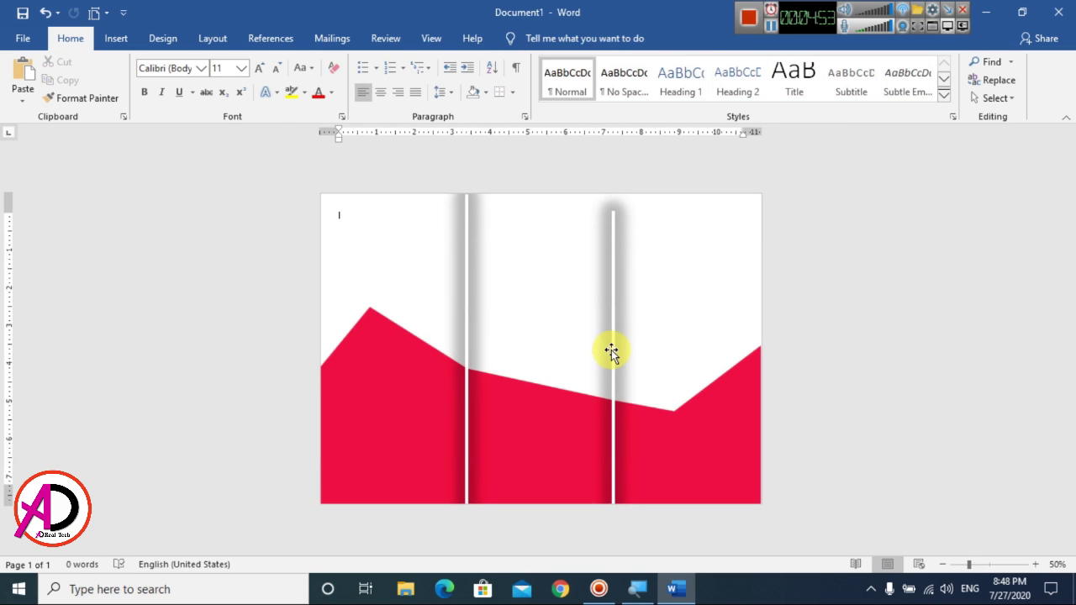
pyautogui.click(612, 353)
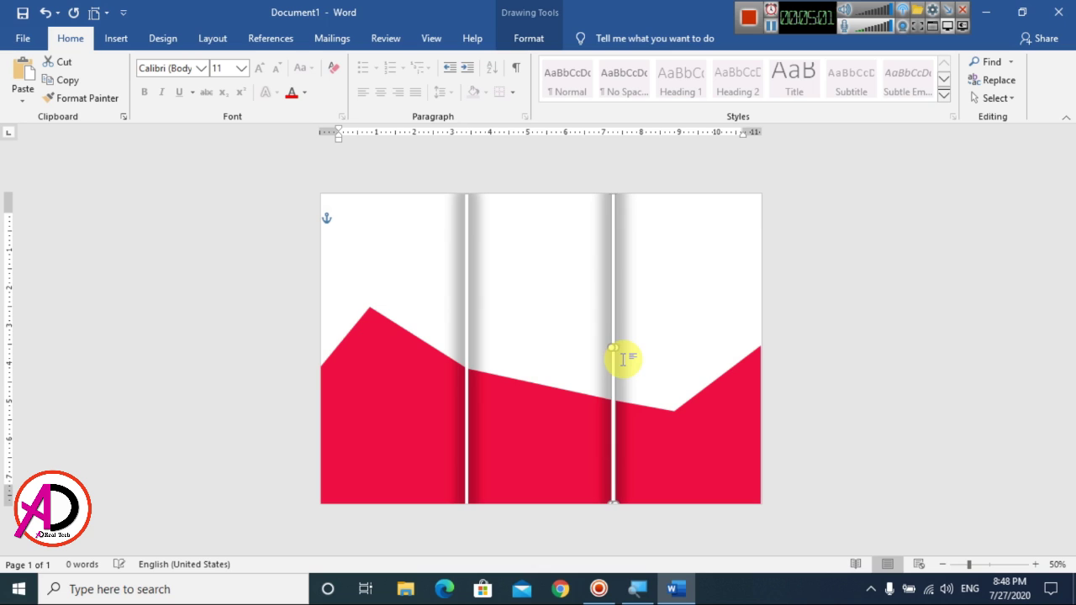
pyautogui.click(674, 328)
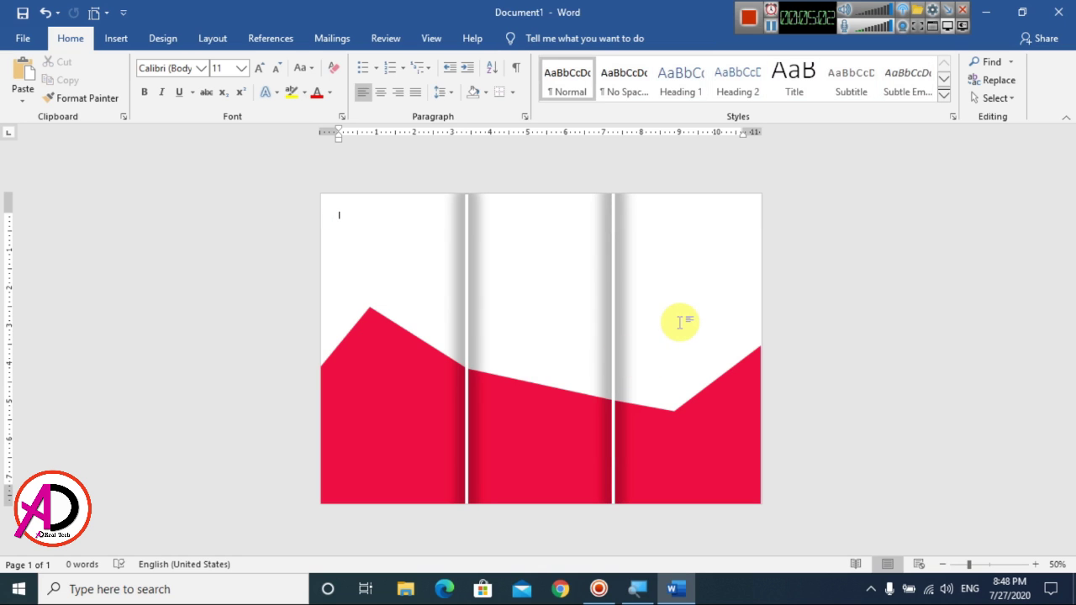
pyautogui.click(464, 316)
pyautogui.click(612, 314)
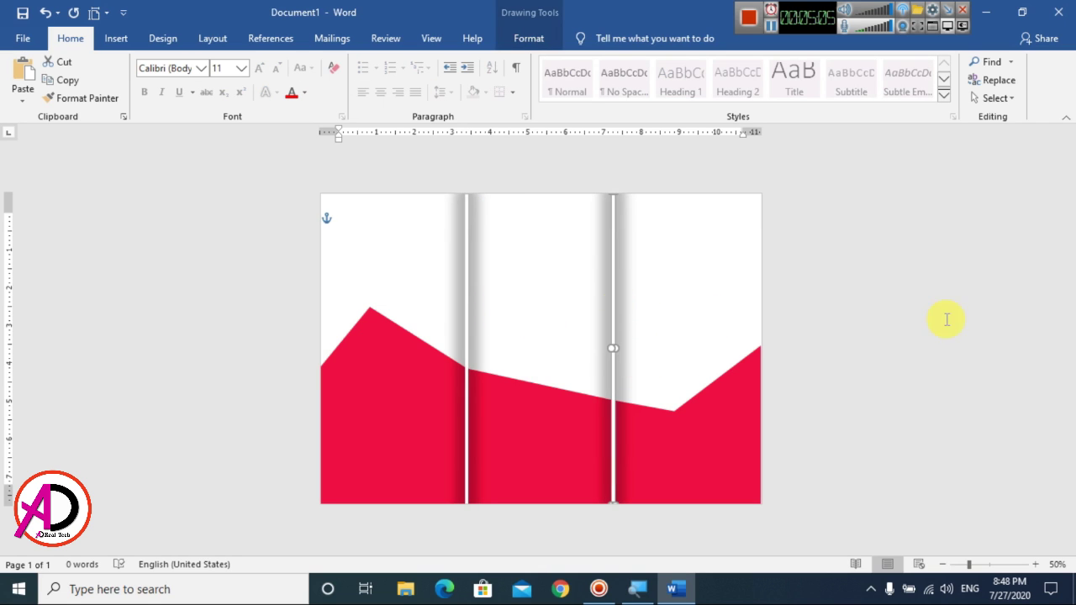
pyautogui.click(949, 316)
# - Draw a flowchart hexagon about 2.99" wide and 2.7" high above the first red shape
pyautogui.scroll(-2, 722, 440)
pyautogui.scroll(4, 588, 428)
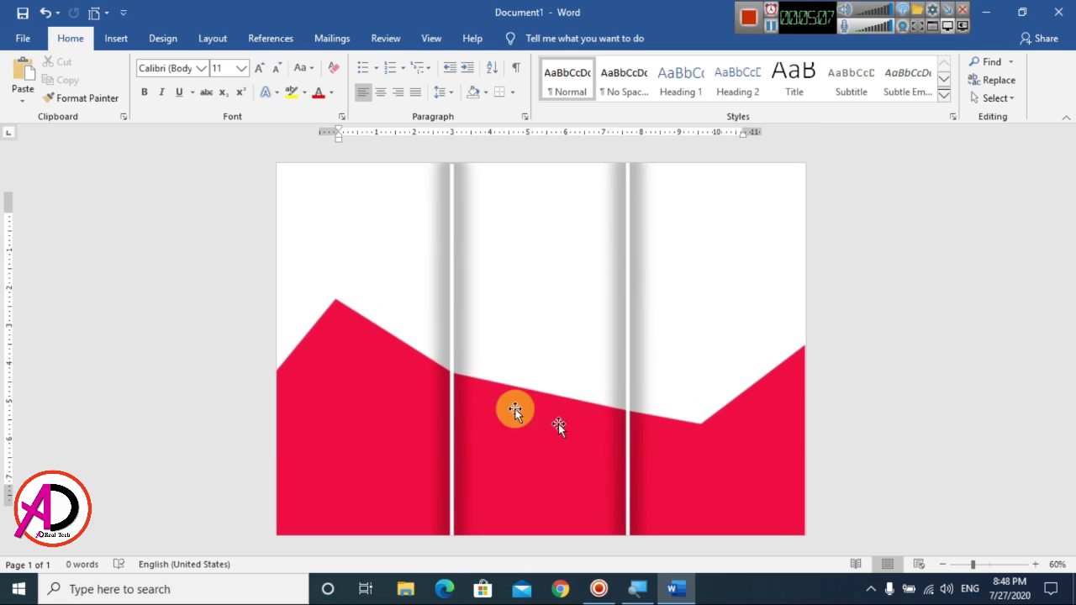
pyautogui.scroll(1, 613, 454)
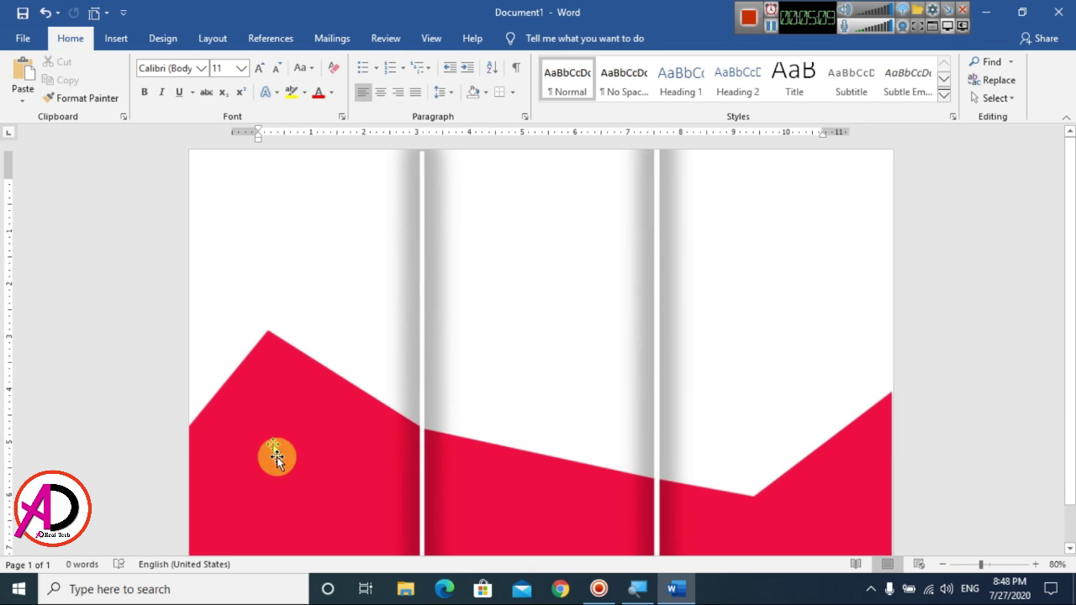
pyautogui.click(115, 38)
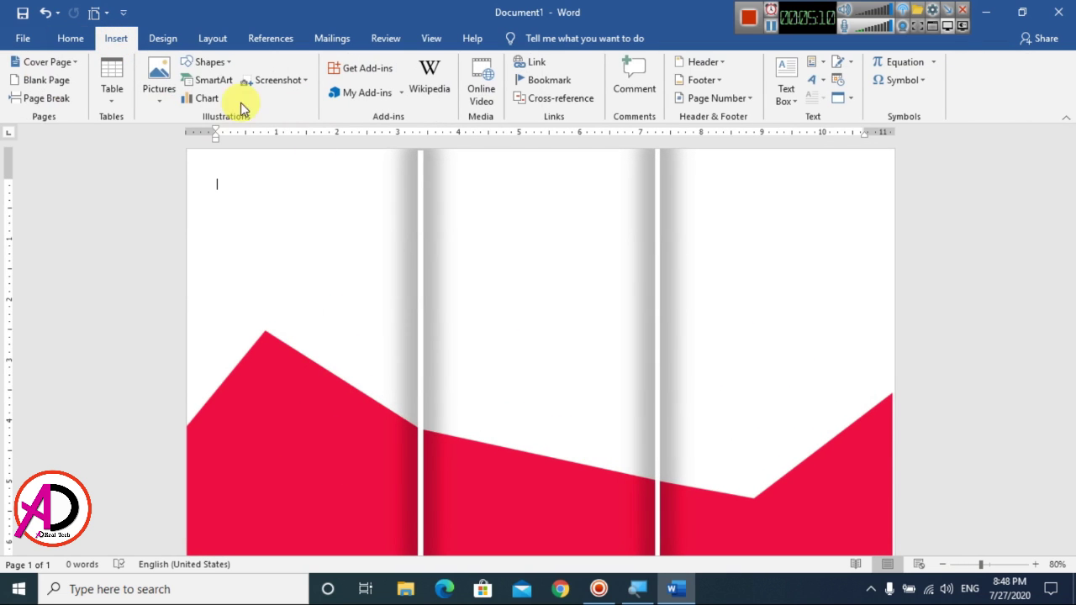
pyautogui.click(210, 67)
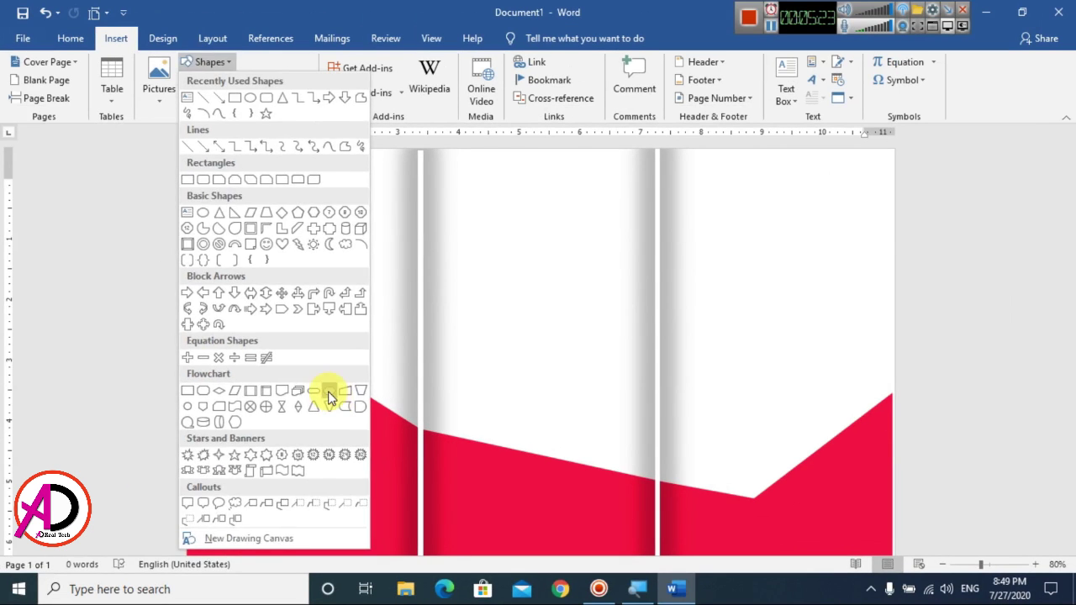
pyautogui.click(324, 386)
pyautogui.moveTo(263, 230); pyautogui.dragTo(443, 392)
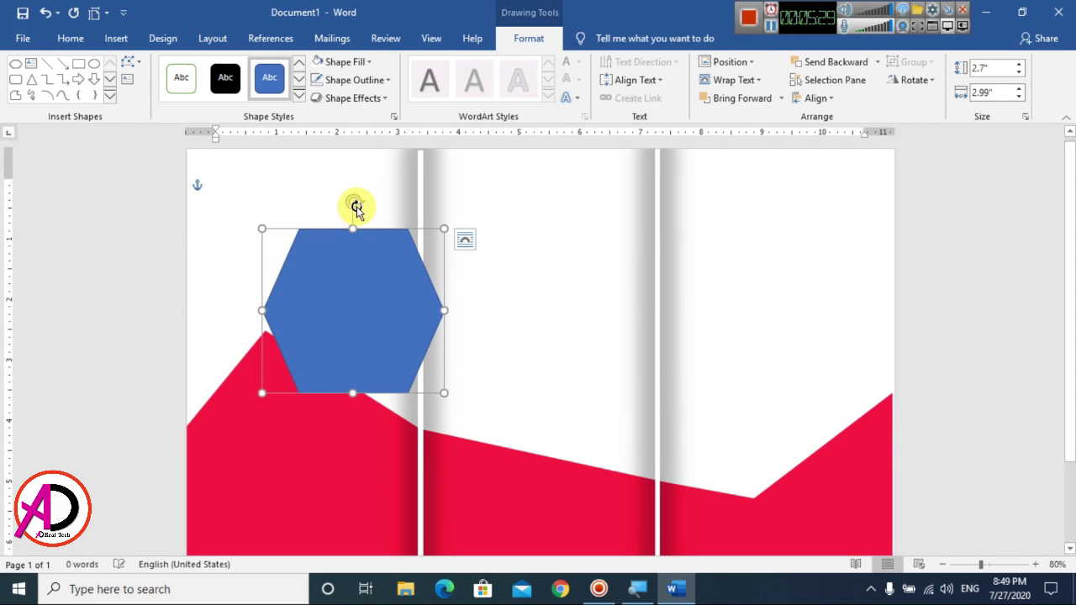
# - Rotate the hexagon 90° counterclockwise, centre it in the first column, and enlarge it to about 3.22" wide and 2.81" high
pyautogui.moveTo(353, 203); pyautogui.dragTo(211, 284)
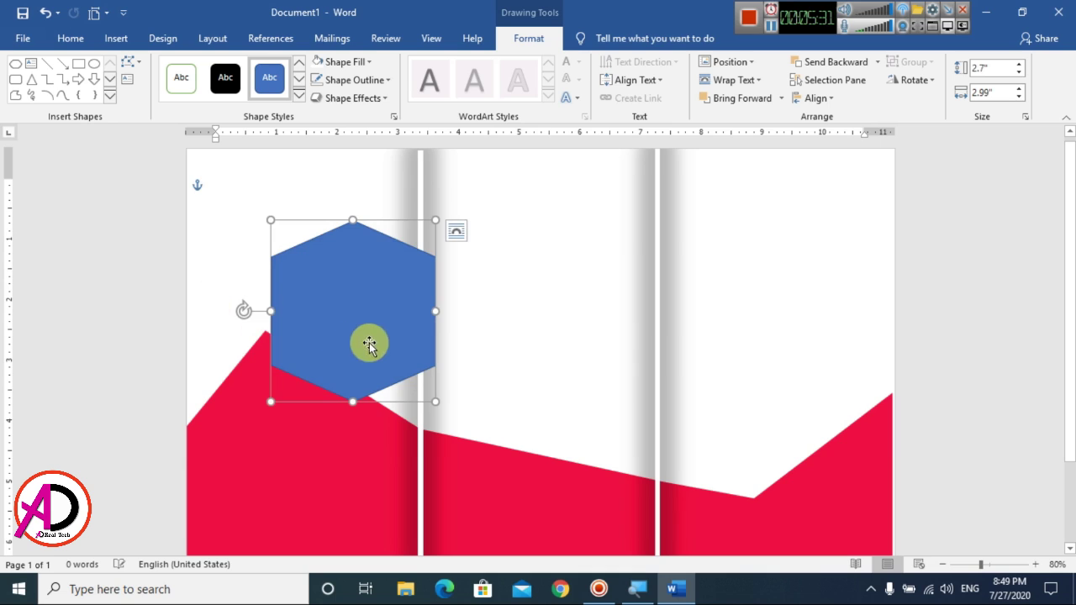
pyautogui.moveTo(367, 343); pyautogui.dragTo(311, 350)
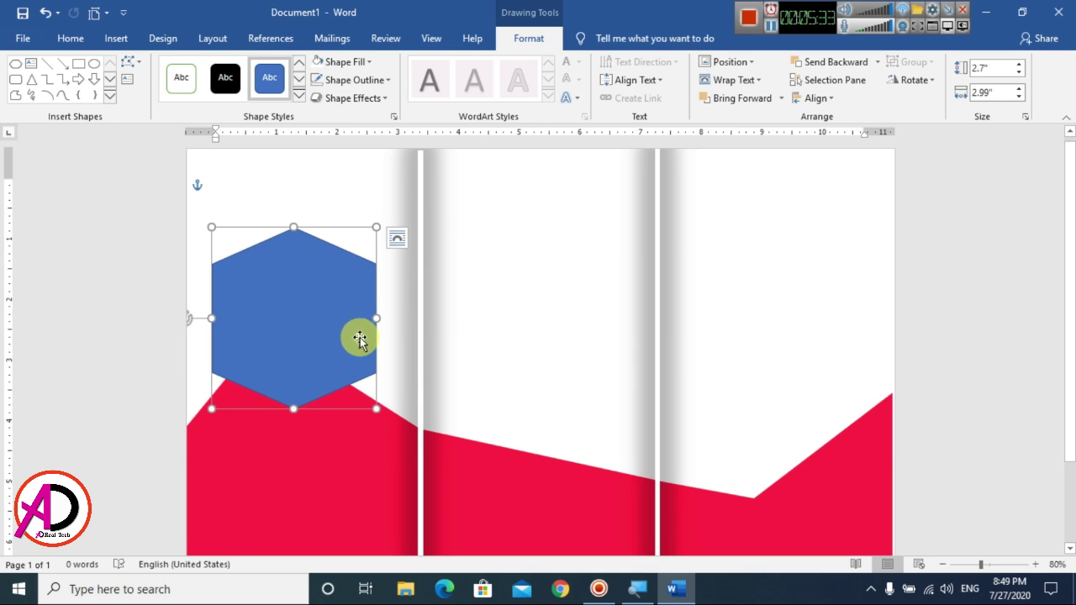
pyautogui.moveTo(375, 226); pyautogui.dragTo(381, 213)
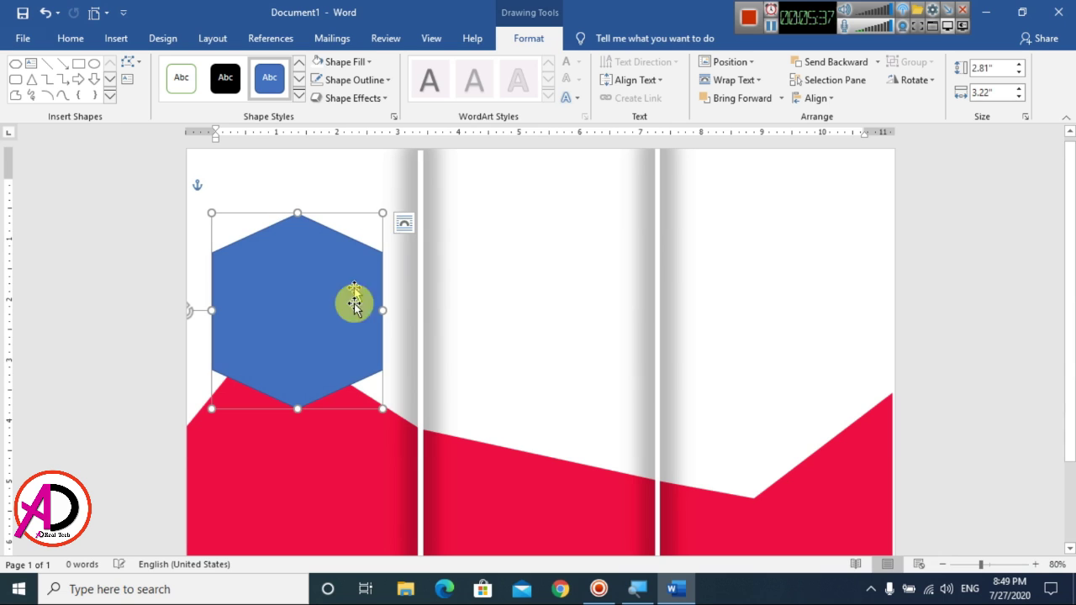
# - Give the hexagon a red outline with a 6 pt weight
pyautogui.click(357, 80)
pyautogui.click(317, 235)
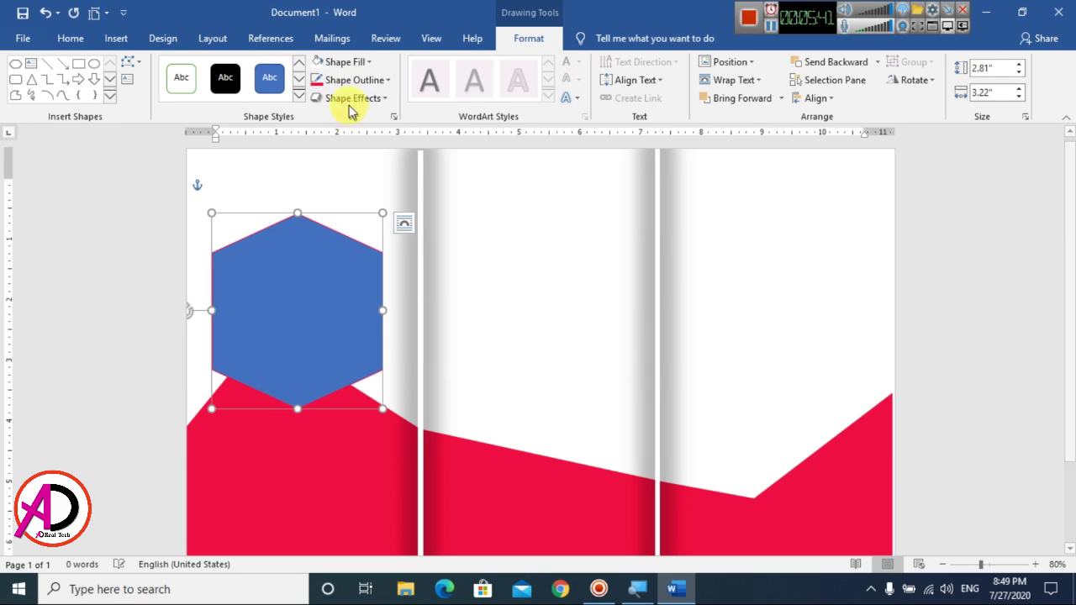
pyautogui.click(351, 81)
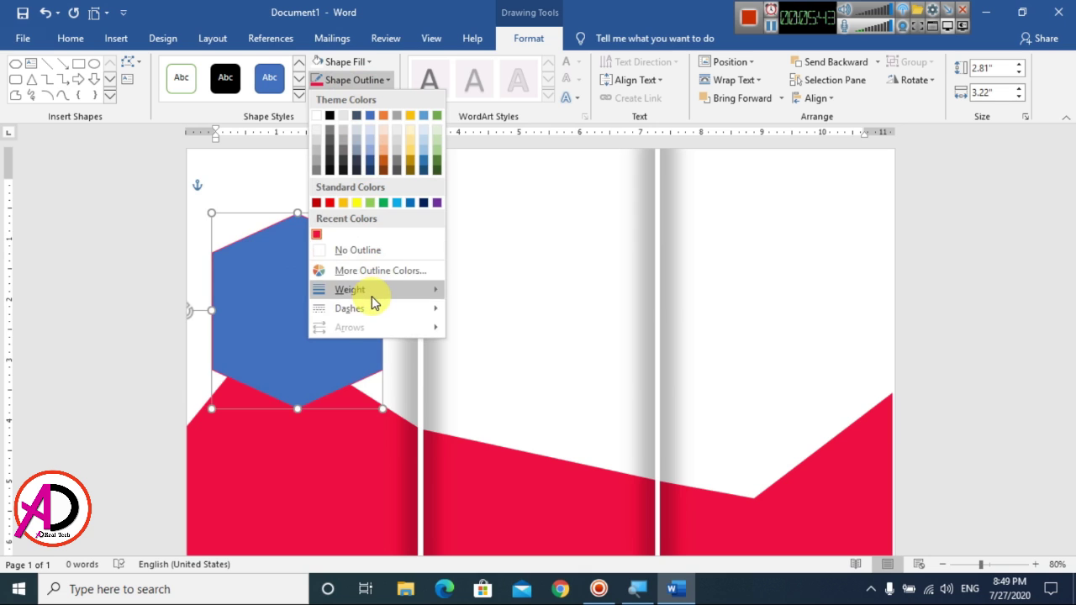
pyautogui.moveTo(370, 291)
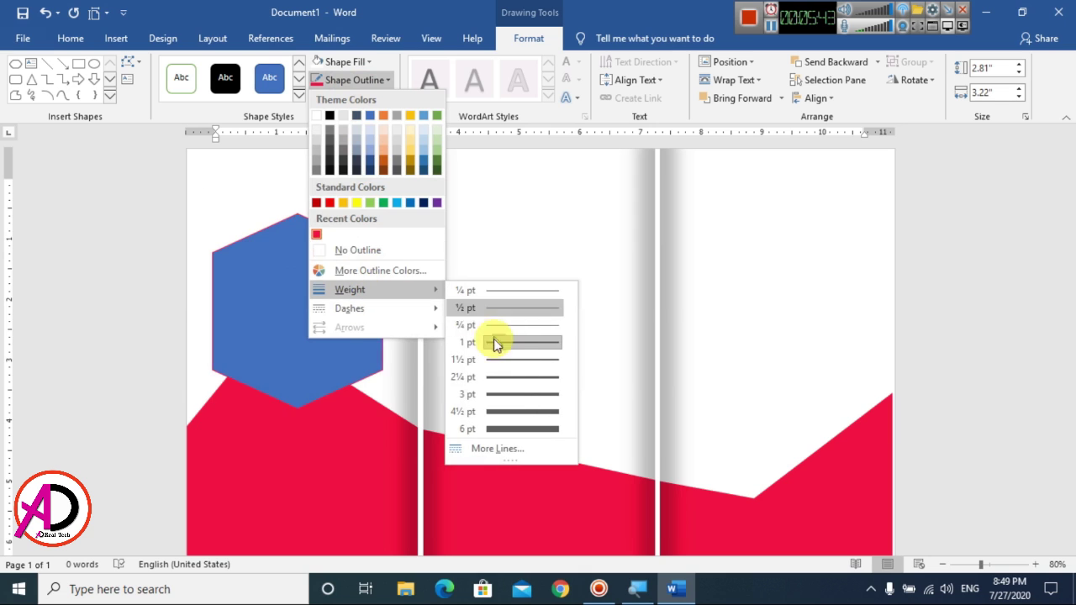
pyautogui.click(522, 428)
pyautogui.click(626, 300)
# - Draw a rectangle about 3.84" wide and 3.88" high across the upper part of the third column
pyautogui.scroll(-1, 577, 339)
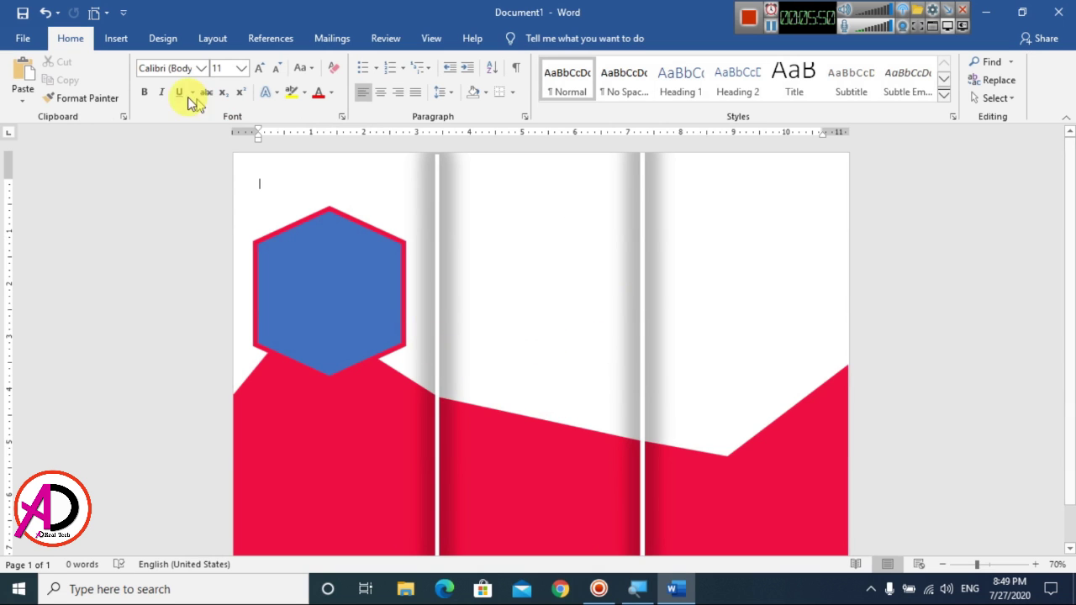
pyautogui.click(120, 37)
pyautogui.click(210, 62)
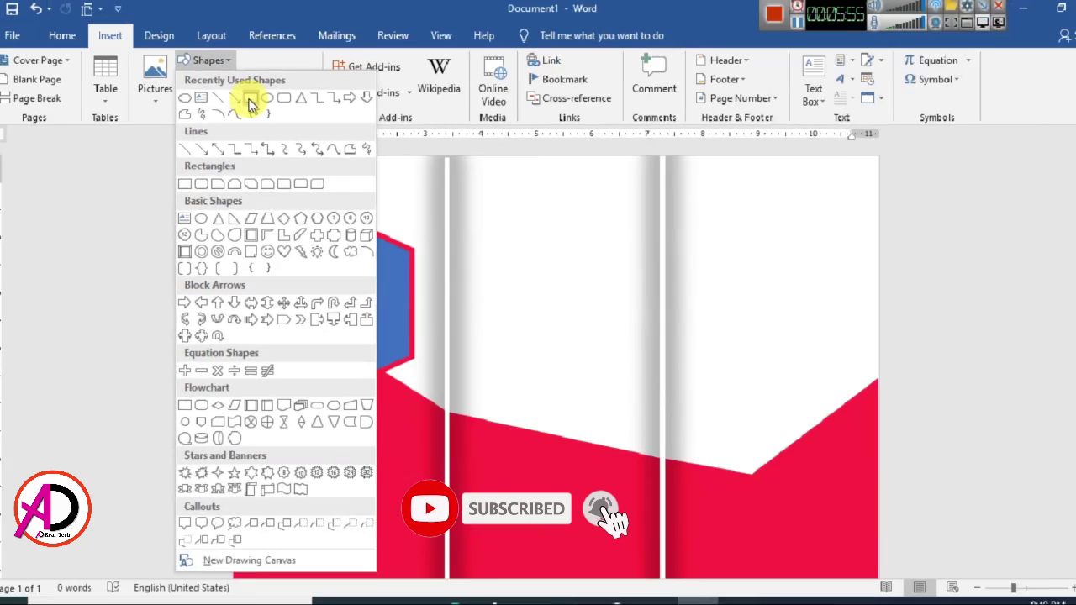
pyautogui.click(250, 107)
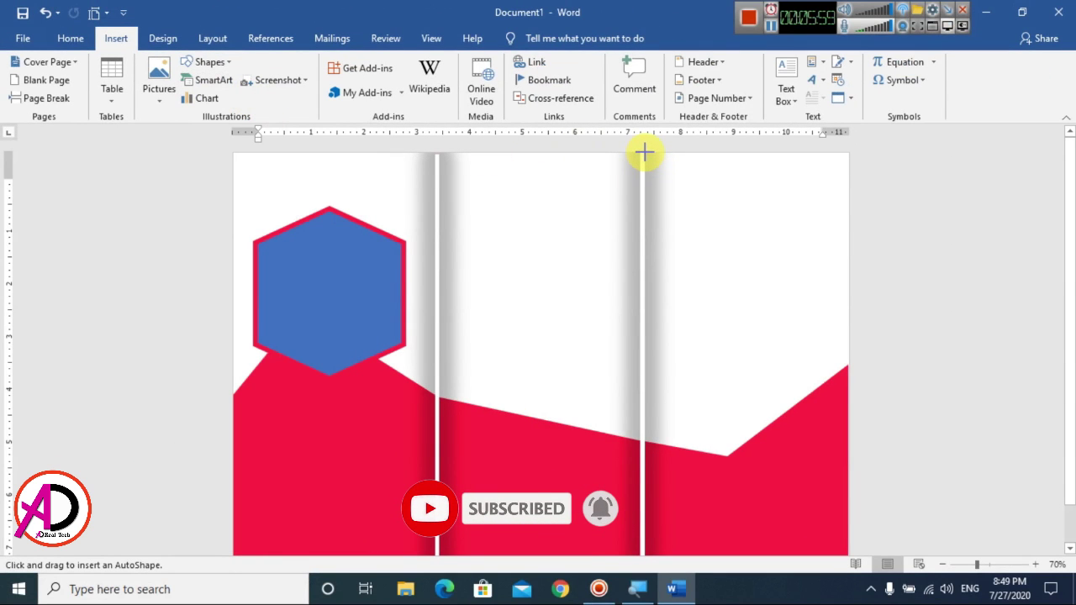
pyautogui.moveTo(644, 151); pyautogui.dragTo(847, 352)
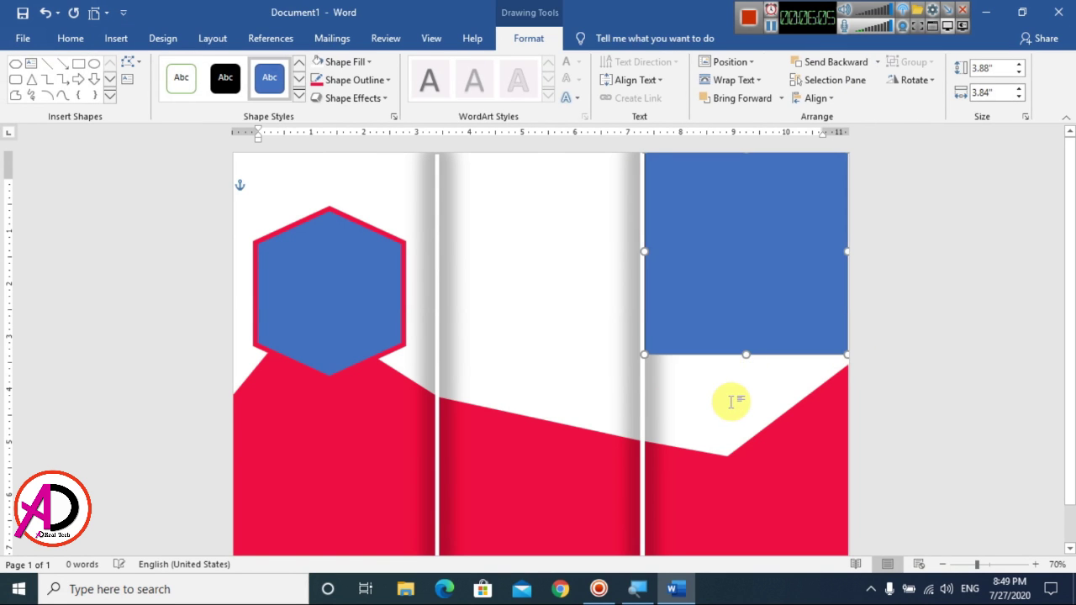
# - Edit the blue rectangle's points, lowering its lower-left corner and raising its lower-right corner so the bottom edge slopes, about 5.03" high overall
pyautogui.scroll(3, 735, 401)
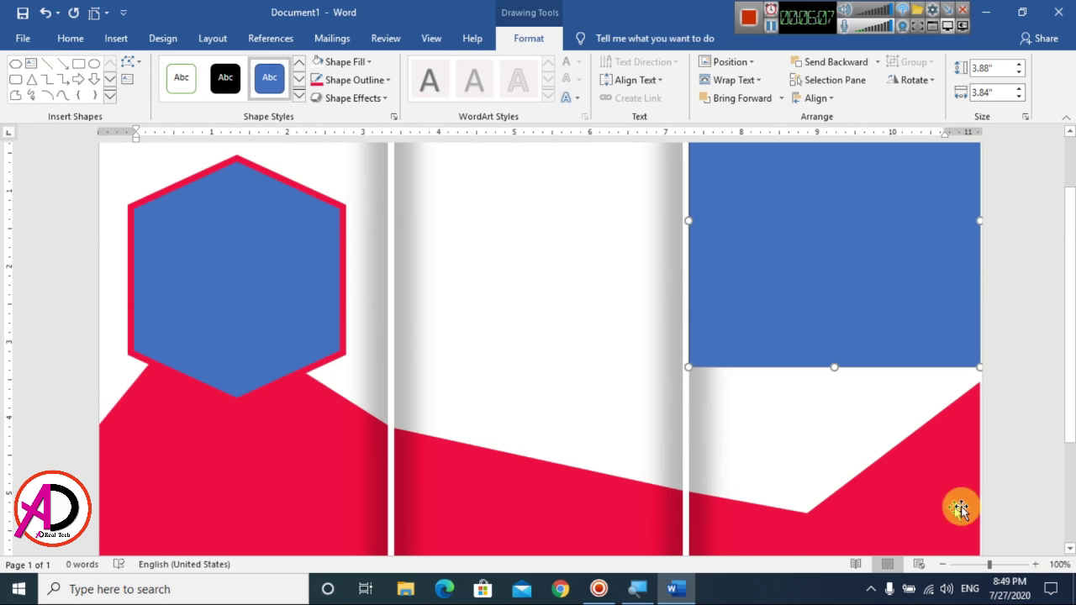
pyautogui.moveTo(1064, 413)
pyautogui.mouseDown()
pyautogui.moveTo(1068, 429)
pyautogui.moveTo(1064, 412)
pyautogui.mouseUp()
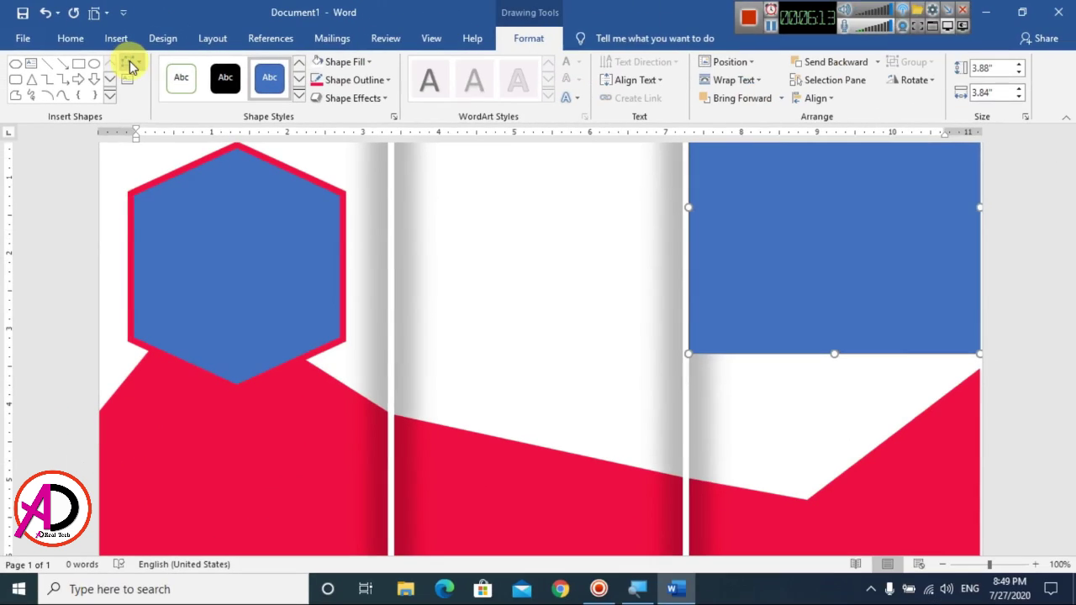
pyautogui.click(131, 64)
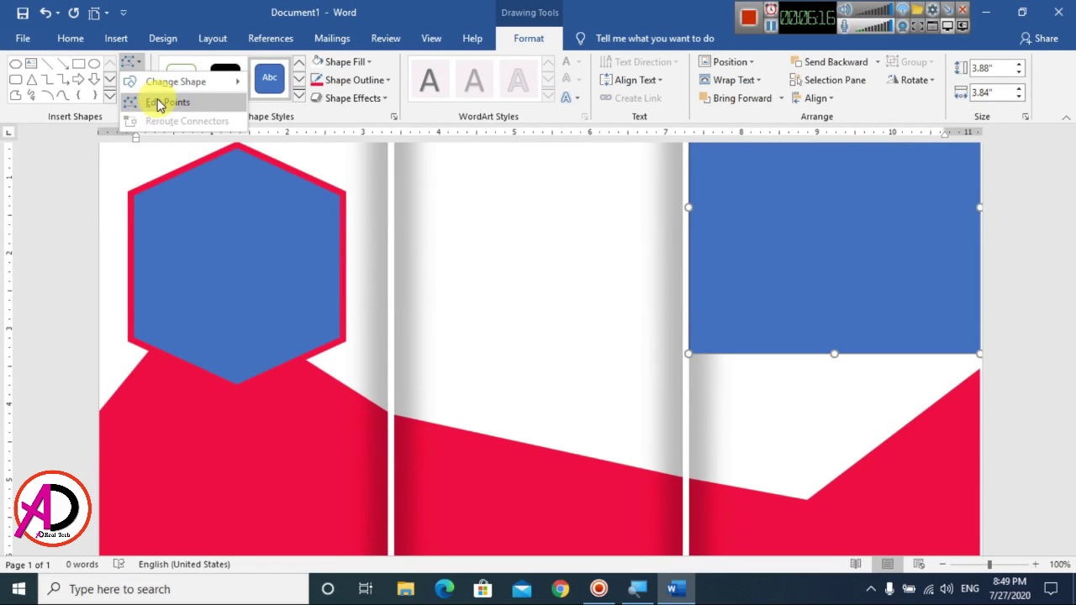
pyautogui.click(179, 109)
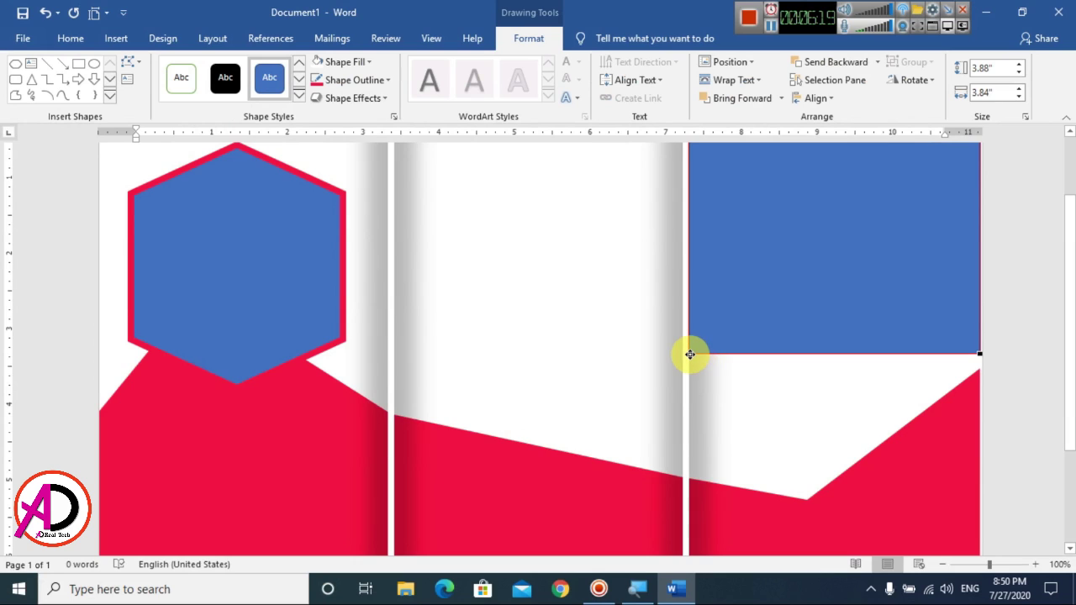
pyautogui.moveTo(689, 358); pyautogui.dragTo(689, 439)
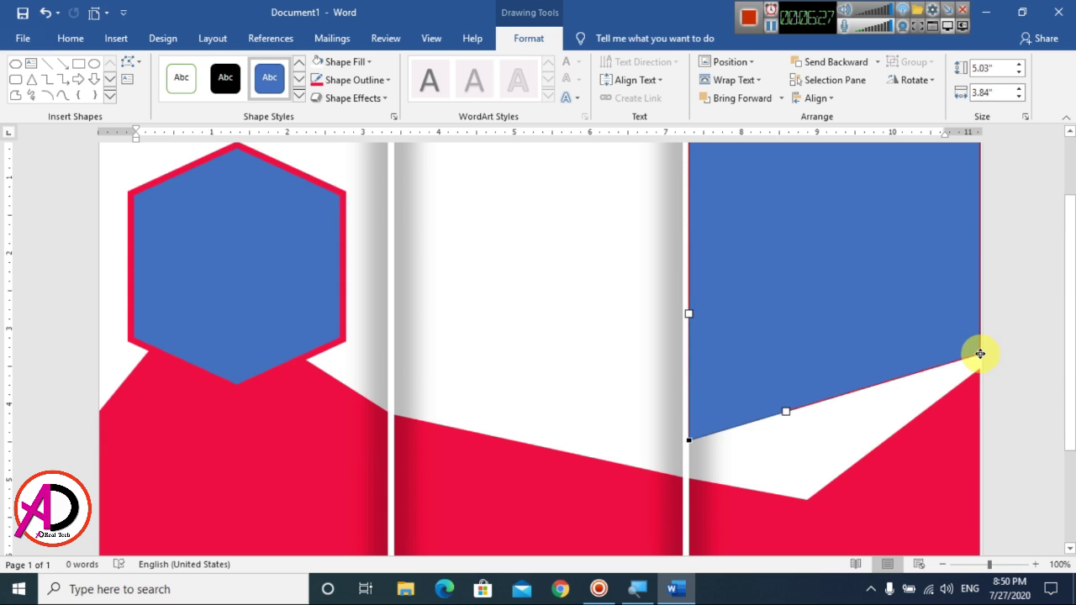
pyautogui.moveTo(980, 354); pyautogui.dragTo(978, 327)
# - Widen the third red shape to about 3.96" and the blue shape to about 3.92" so both reach the page's right edge
pyautogui.click(954, 448)
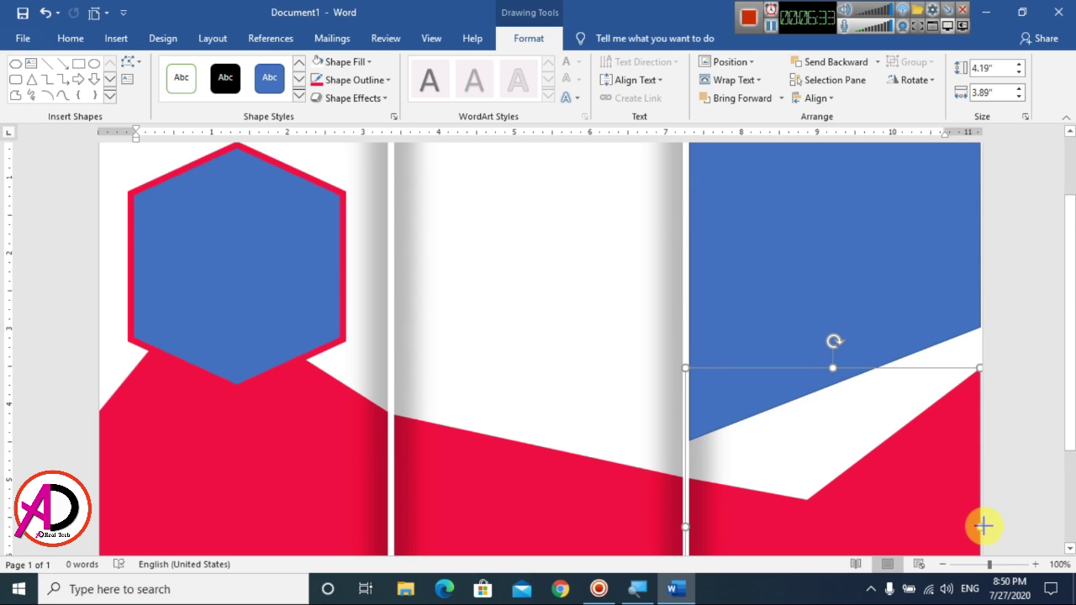
pyautogui.moveTo(983, 526); pyautogui.dragTo(984, 525)
pyautogui.scroll(-2, 925, 332)
pyautogui.scroll(1, 898, 356)
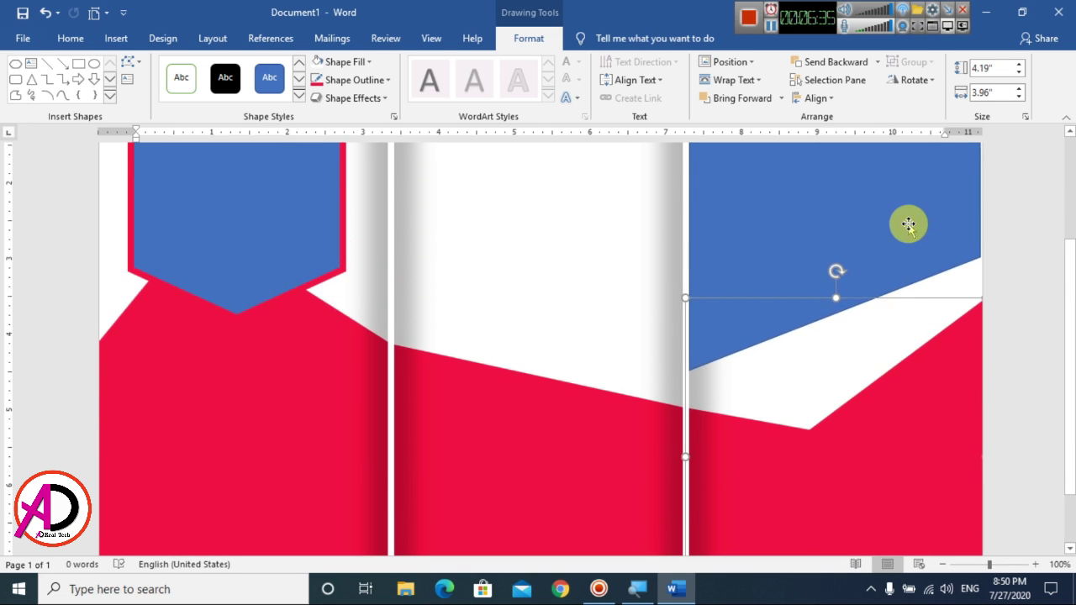
pyautogui.click(909, 224)
pyautogui.scroll(1, 922, 305)
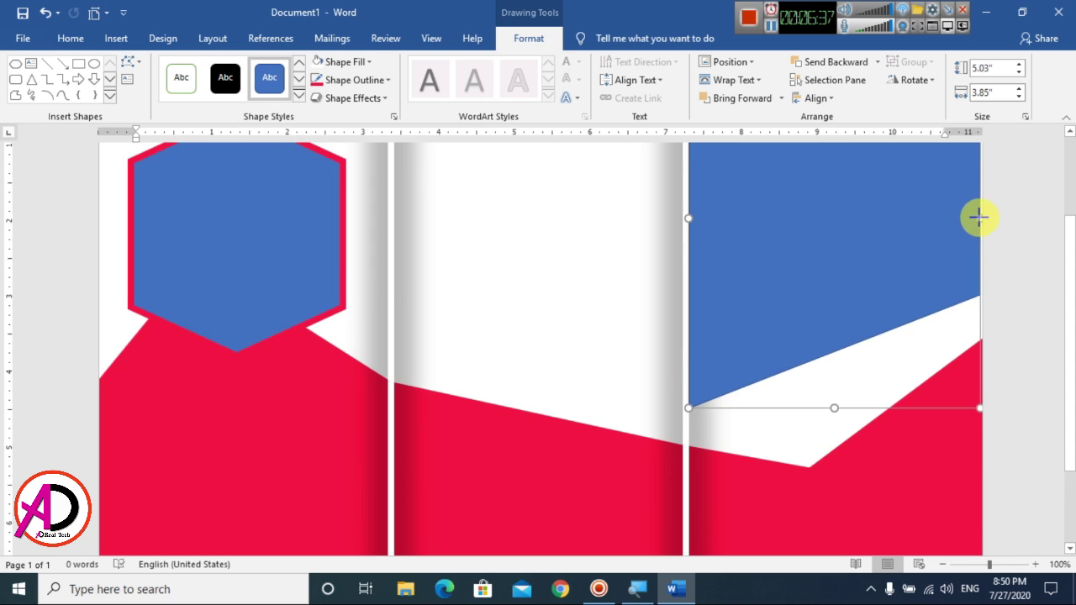
pyautogui.moveTo(980, 217); pyautogui.dragTo(981, 216)
# - Remove the blue shape's outline and stretch the shape downward to about 5.17" high
pyautogui.scroll(3, 589, 176)
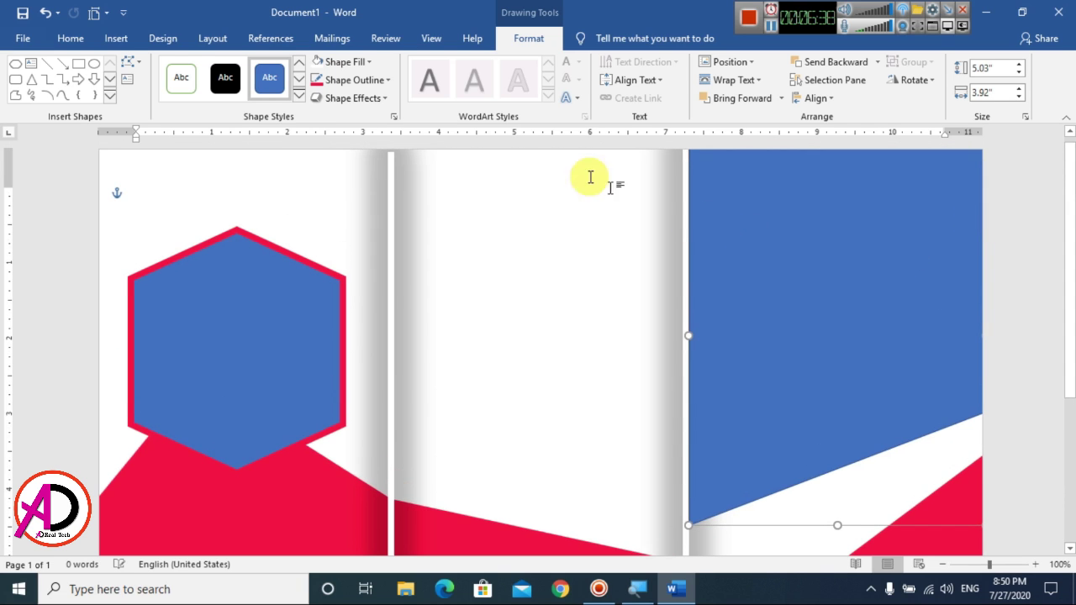
pyautogui.click(354, 80)
pyautogui.click(356, 250)
pyautogui.scroll(-2, 1014, 437)
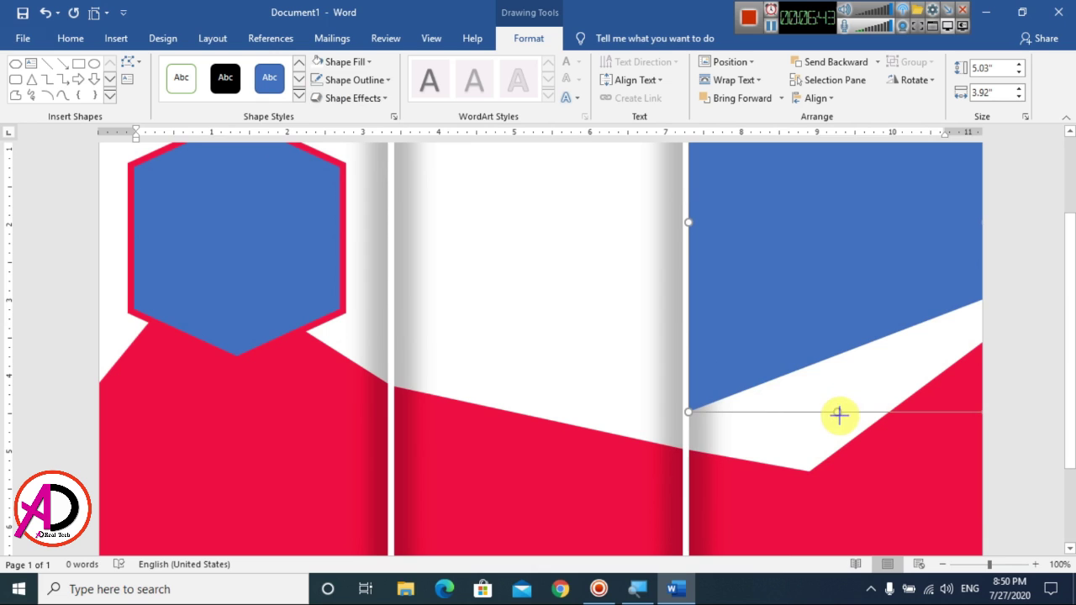
pyautogui.moveTo(838, 414); pyautogui.dragTo(839, 422)
# - Edit the blue shape's points to raise its lower-right corner slightly
pyautogui.scroll(3, 883, 404)
pyautogui.click(130, 63)
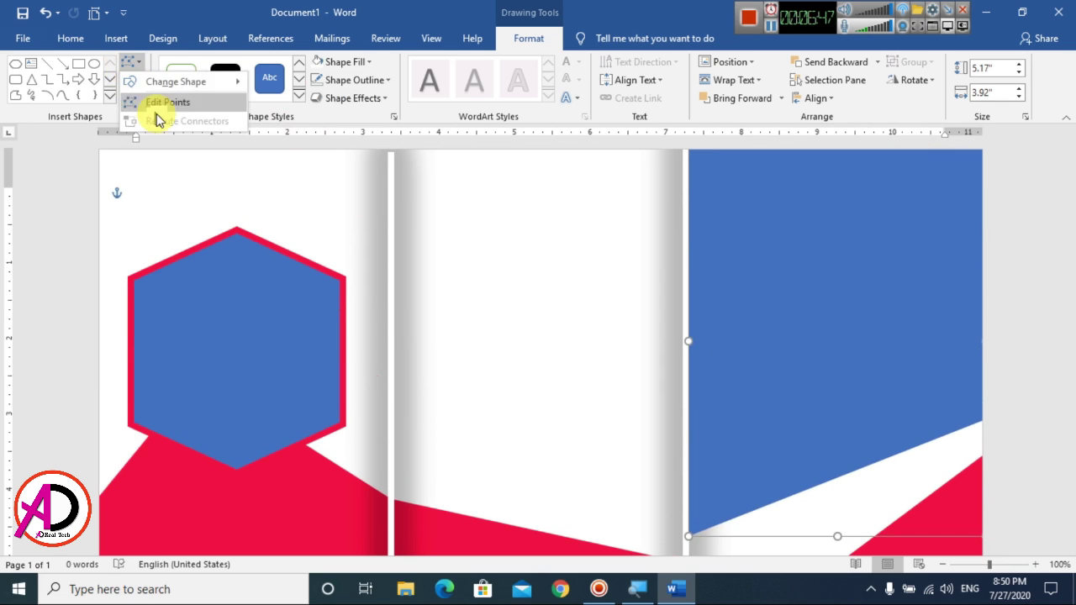
pyautogui.click(162, 103)
pyautogui.scroll(-1, 980, 449)
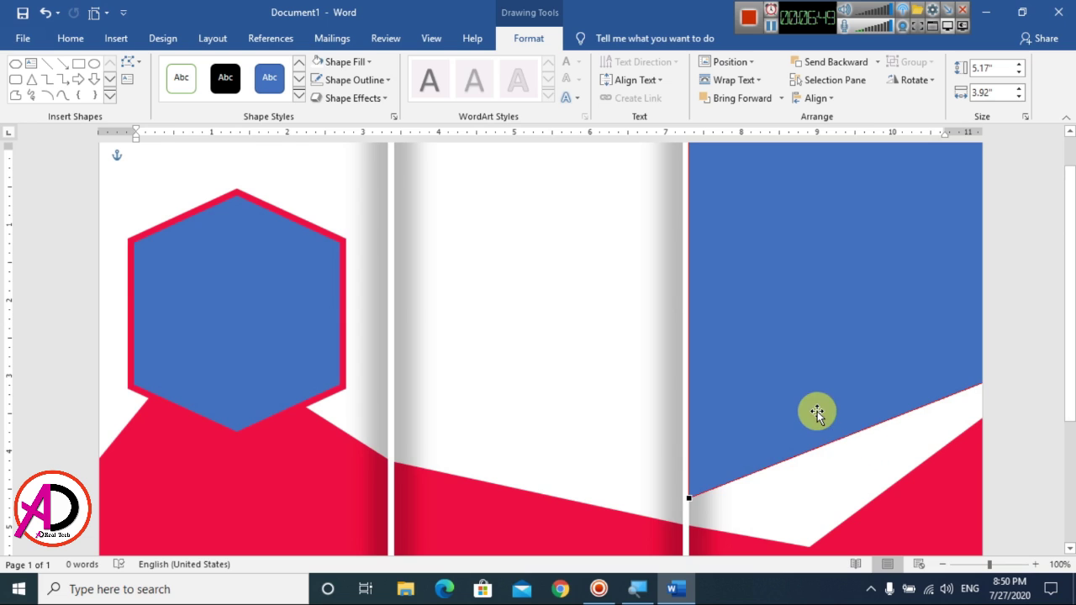
pyautogui.moveTo(816, 413); pyautogui.dragTo(778, 410)
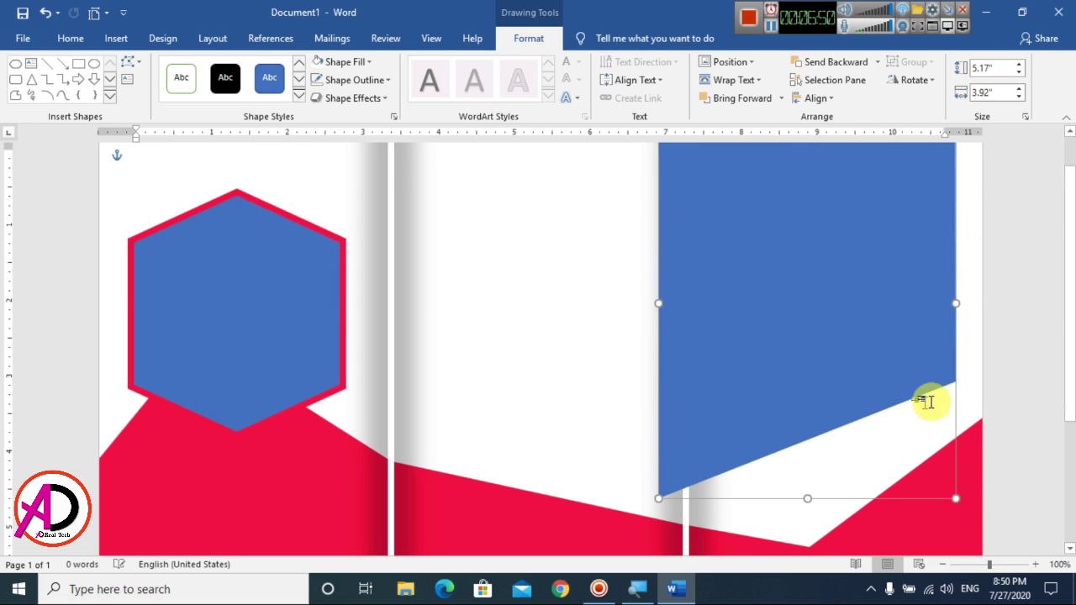
pyautogui.click(129, 63)
pyautogui.click(160, 104)
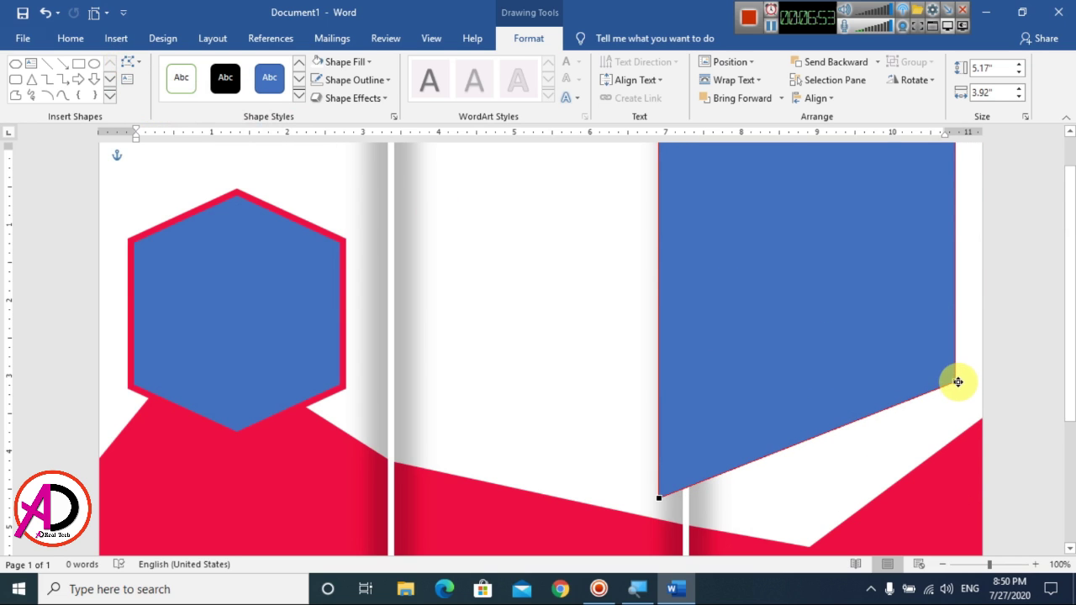
pyautogui.moveTo(955, 367); pyautogui.dragTo(955, 366)
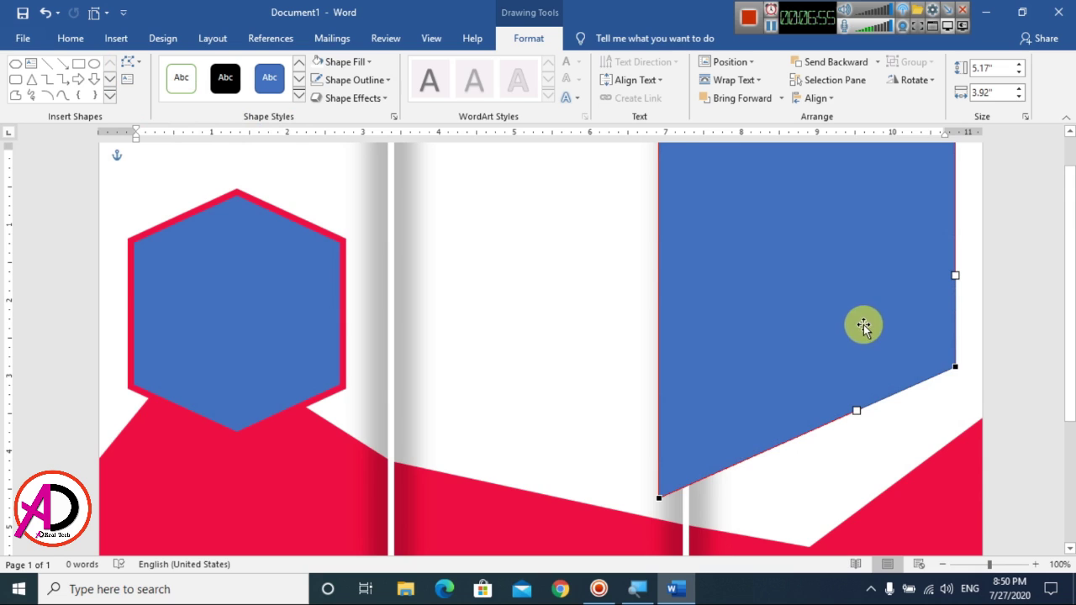
# - Move the blue shape back over the third column and narrow it to about 3.85"
pyautogui.moveTo(864, 326); pyautogui.dragTo(895, 325)
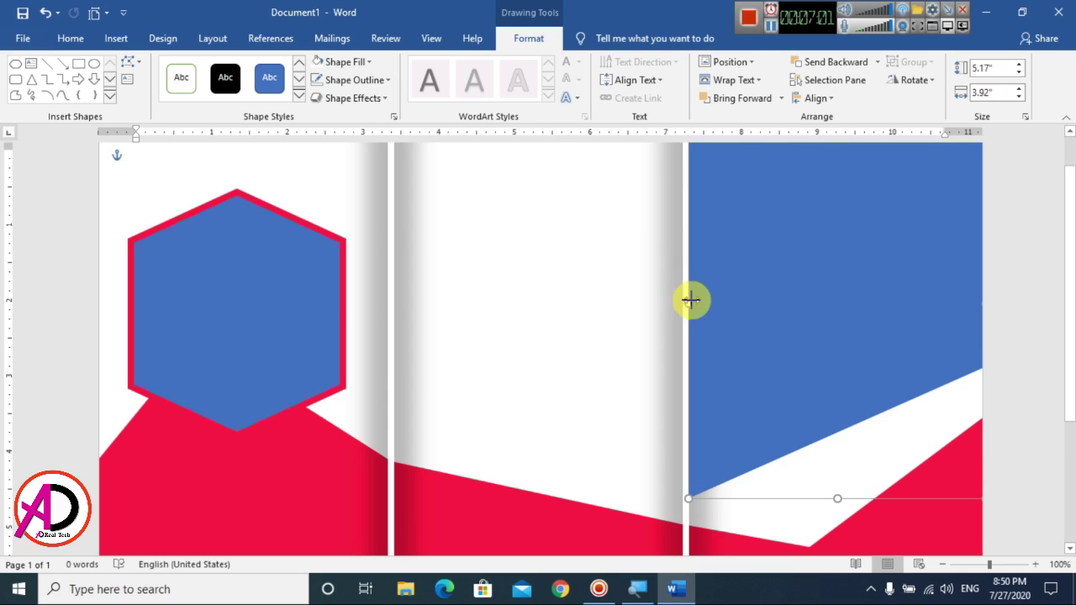
pyautogui.moveTo(690, 300); pyautogui.dragTo(757, 324)
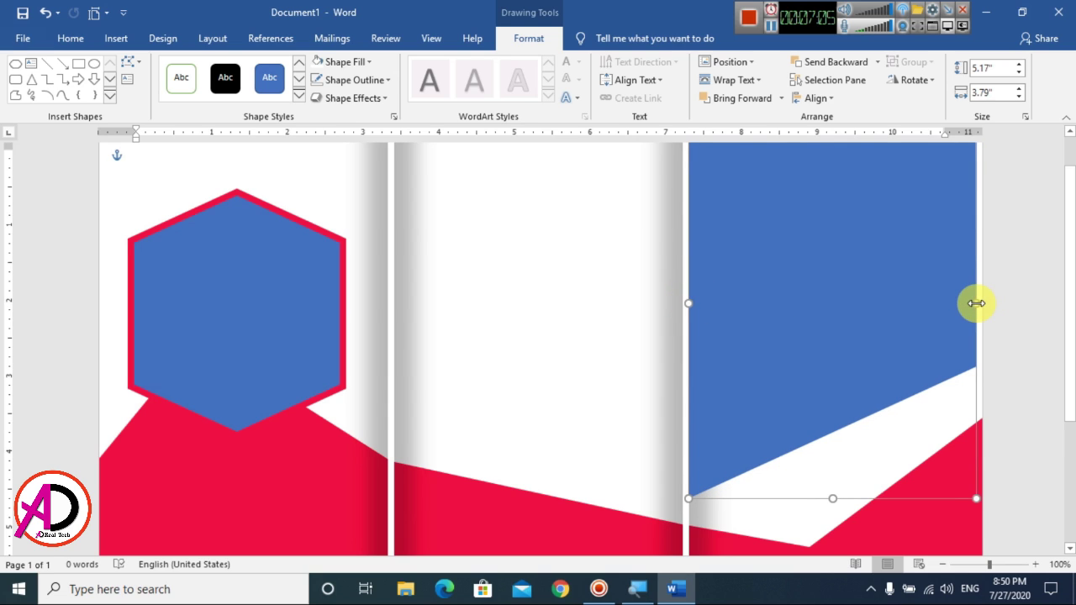
pyautogui.moveTo(978, 304); pyautogui.dragTo(981, 303)
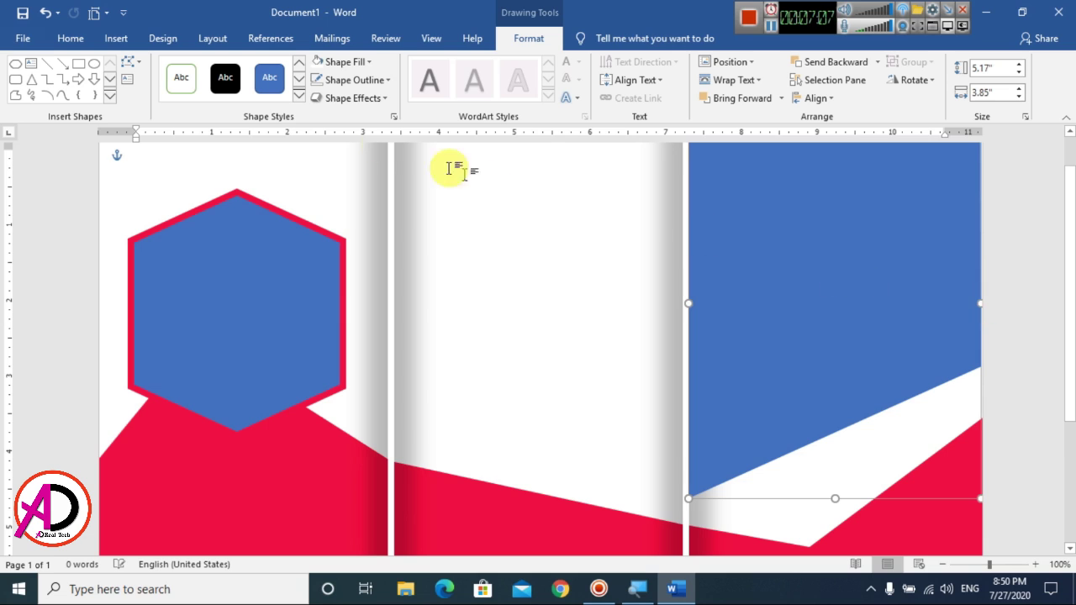
# - Add a point on the blue shape's sloping lower edge and pull it down into a V, making the shape about 5.27" high
pyautogui.click(129, 61)
pyautogui.click(154, 101)
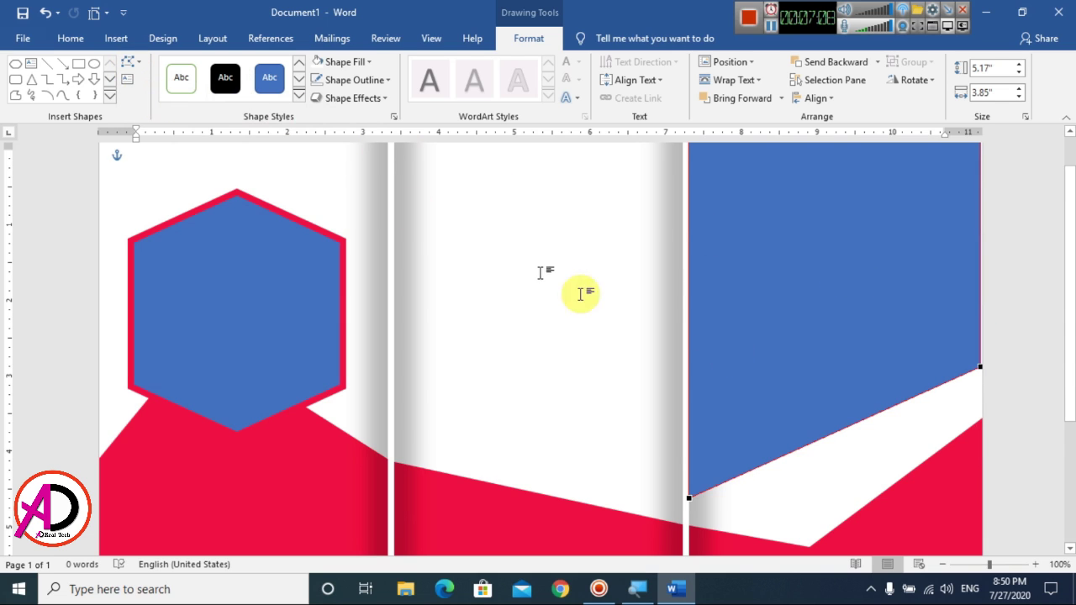
pyautogui.rightClick(799, 448)
pyautogui.click(830, 319)
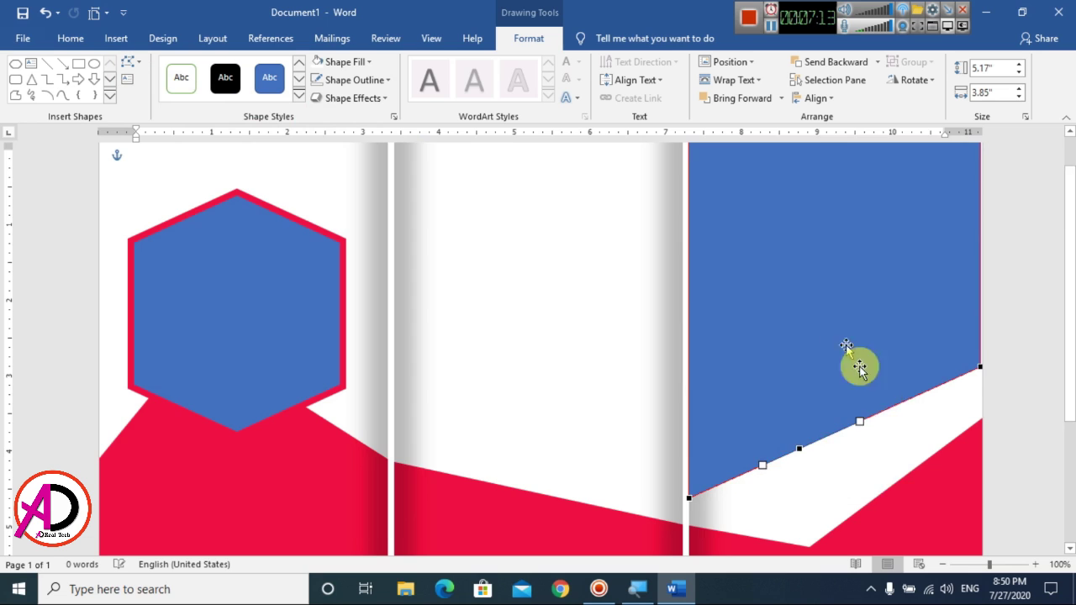
pyautogui.scroll(-3, 801, 432)
pyautogui.moveTo(801, 347); pyautogui.dragTo(804, 400)
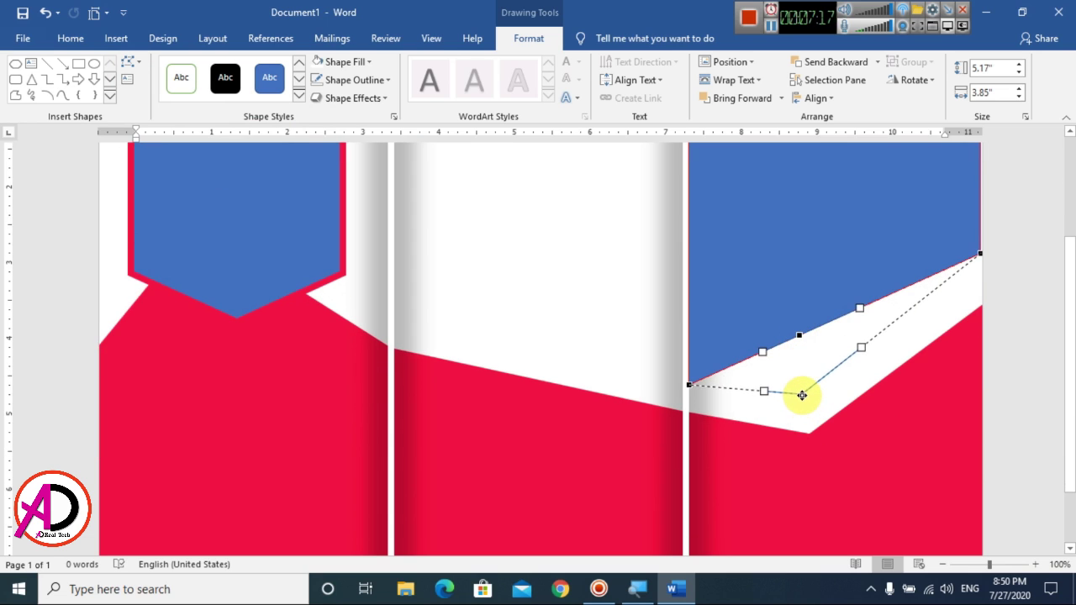
pyautogui.moveTo(802, 394); pyautogui.dragTo(802, 393)
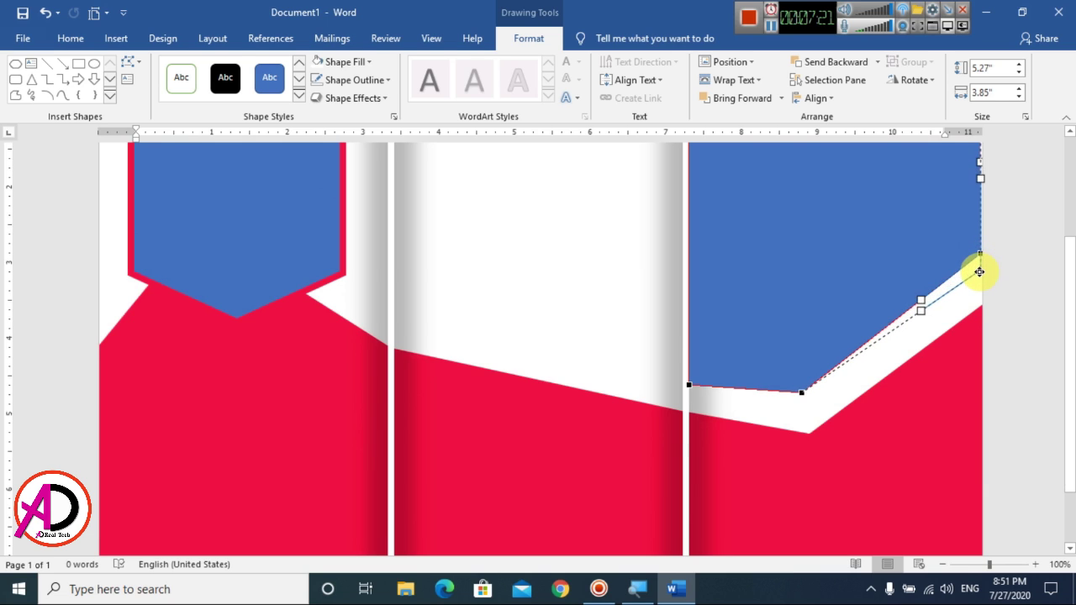
# - Adjust the blue shape's three lower points so its edge runs roughly parallel to the red shape, about 5.26" high overall
pyautogui.moveTo(979, 272); pyautogui.dragTo(979, 271)
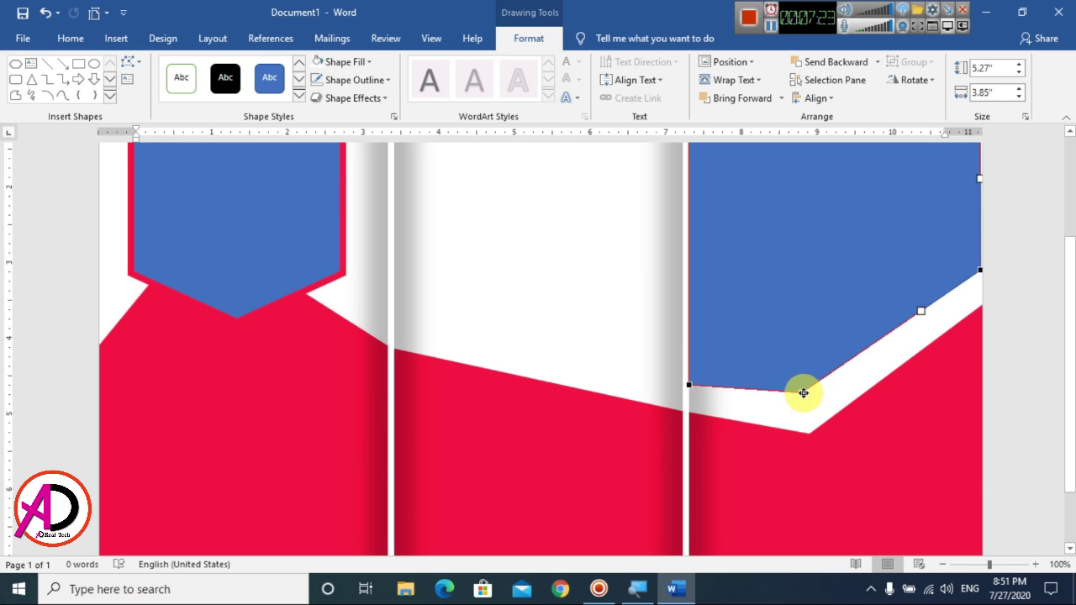
pyautogui.moveTo(803, 392); pyautogui.dragTo(801, 406)
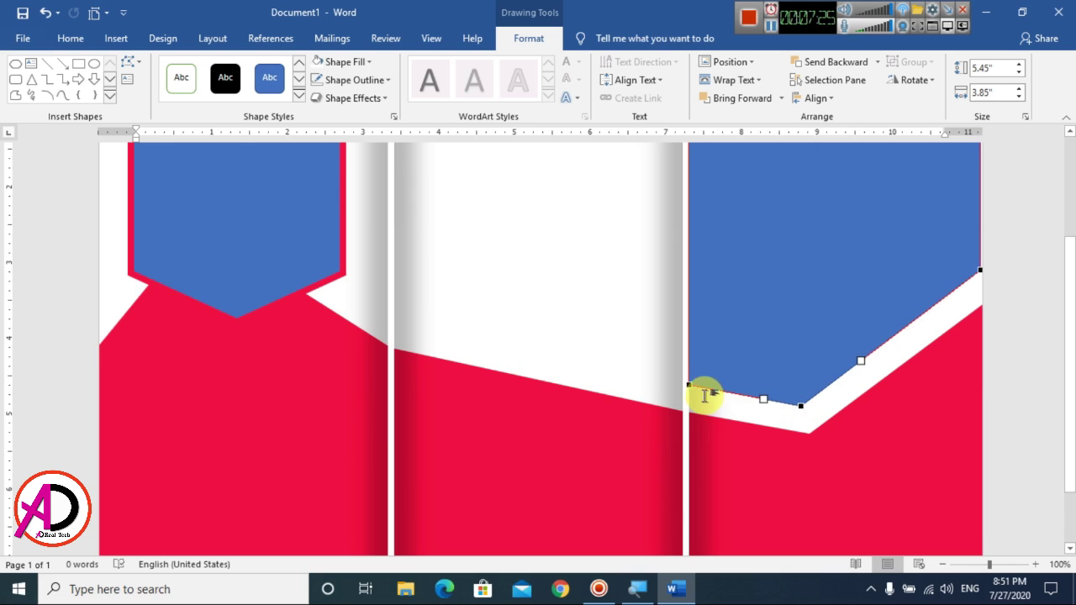
pyautogui.moveTo(690, 387); pyautogui.dragTo(689, 369)
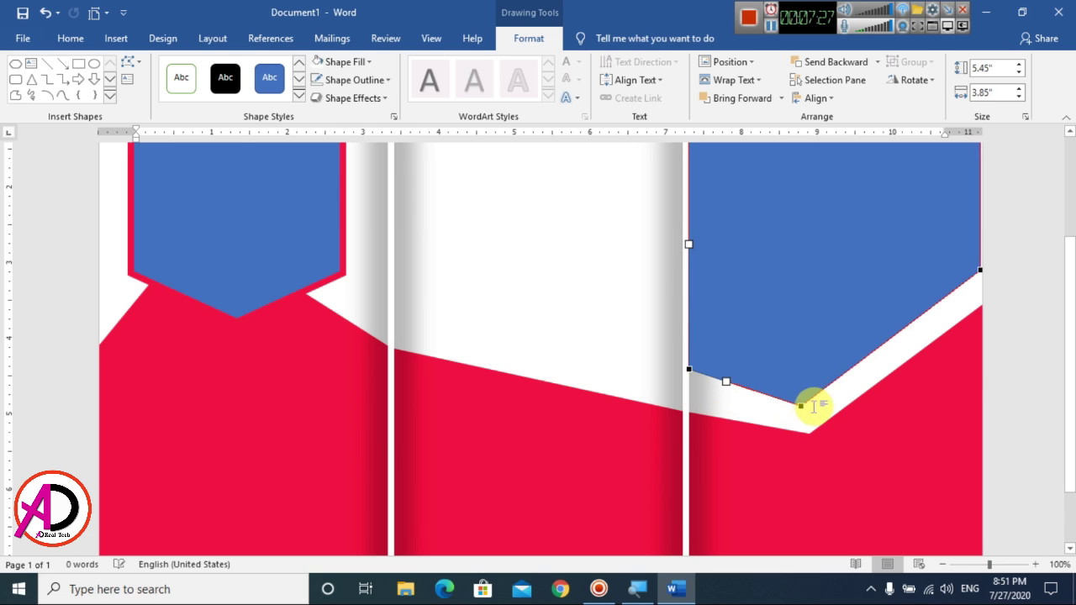
pyautogui.moveTo(798, 390); pyautogui.dragTo(799, 392)
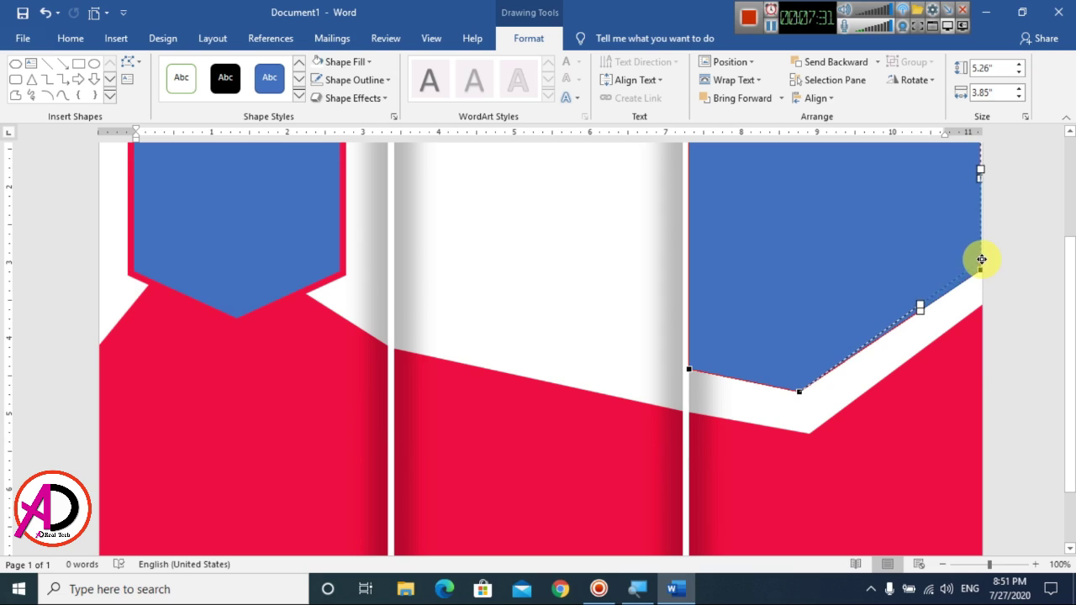
pyautogui.moveTo(981, 256); pyautogui.dragTo(981, 257)
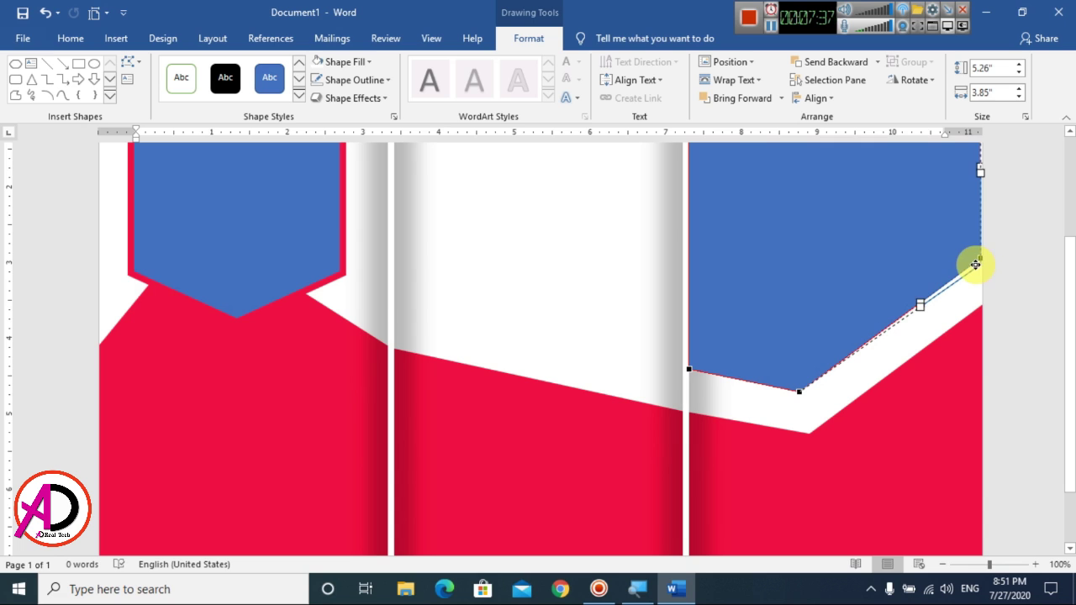
pyautogui.click(974, 293)
pyautogui.scroll(3, 988, 303)
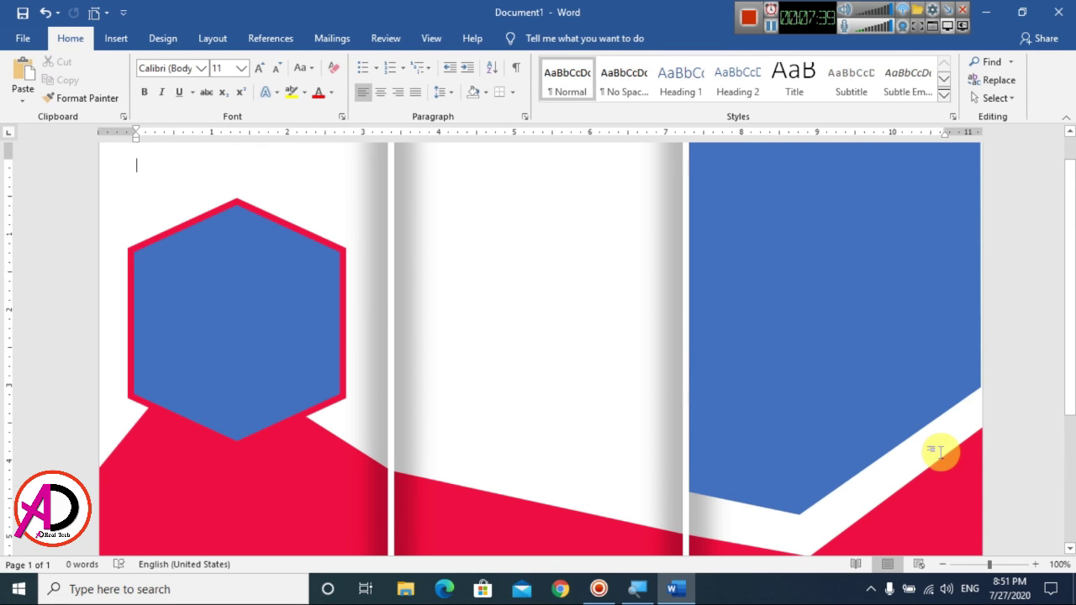
# - Shorten the blue shape to about 4.71" high and realign it with the top of the third column, widening the gap above the red shape
pyautogui.scroll(-2, 840, 403)
pyautogui.scroll(1, 829, 404)
pyautogui.scroll(-4, 828, 403)
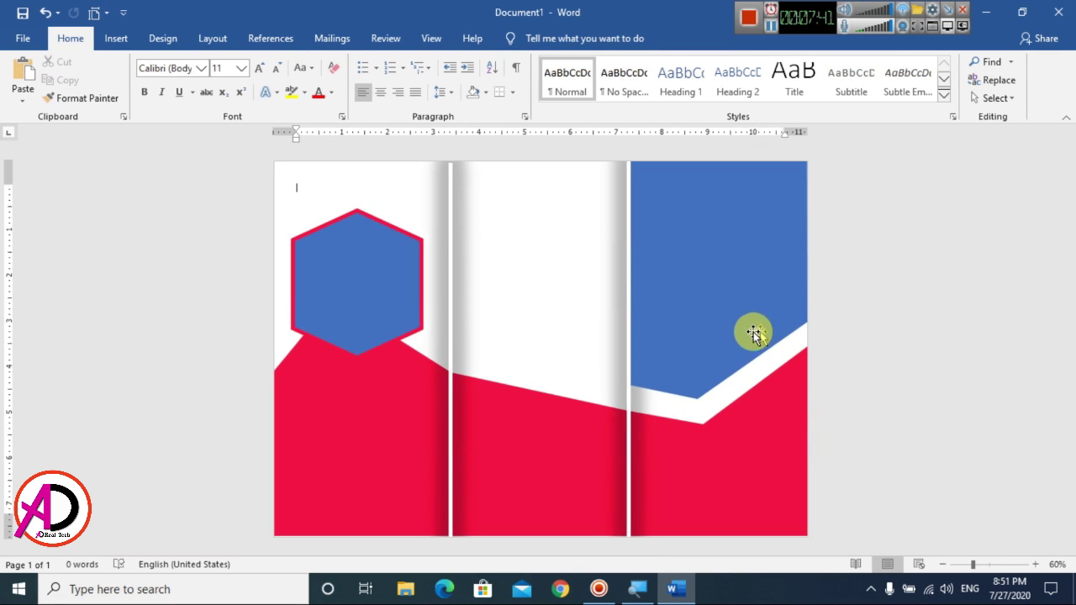
pyautogui.click(717, 300)
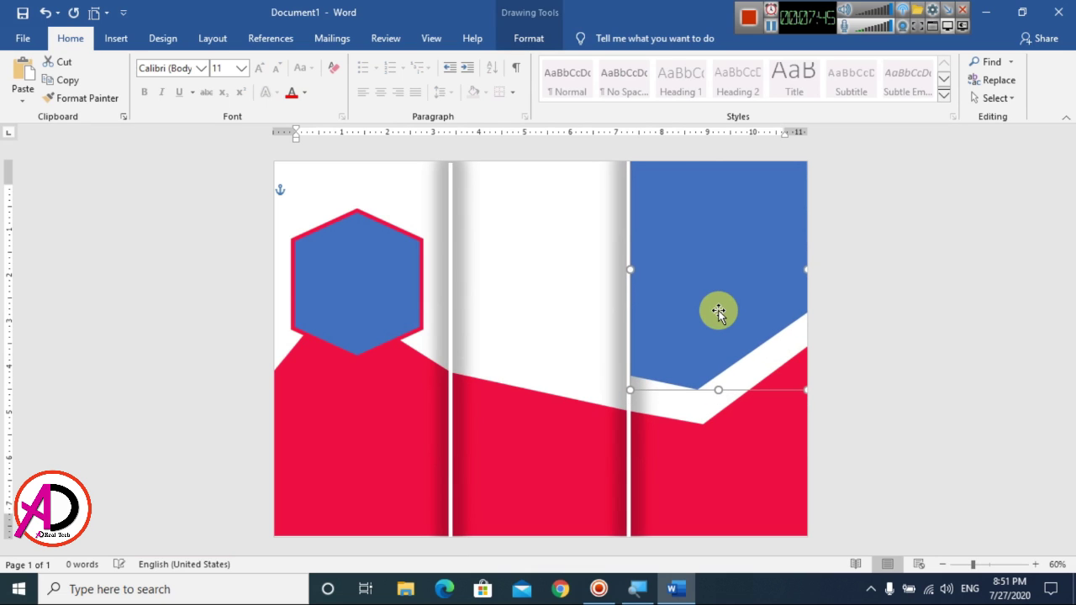
pyautogui.moveTo(720, 296); pyautogui.dragTo(719, 369)
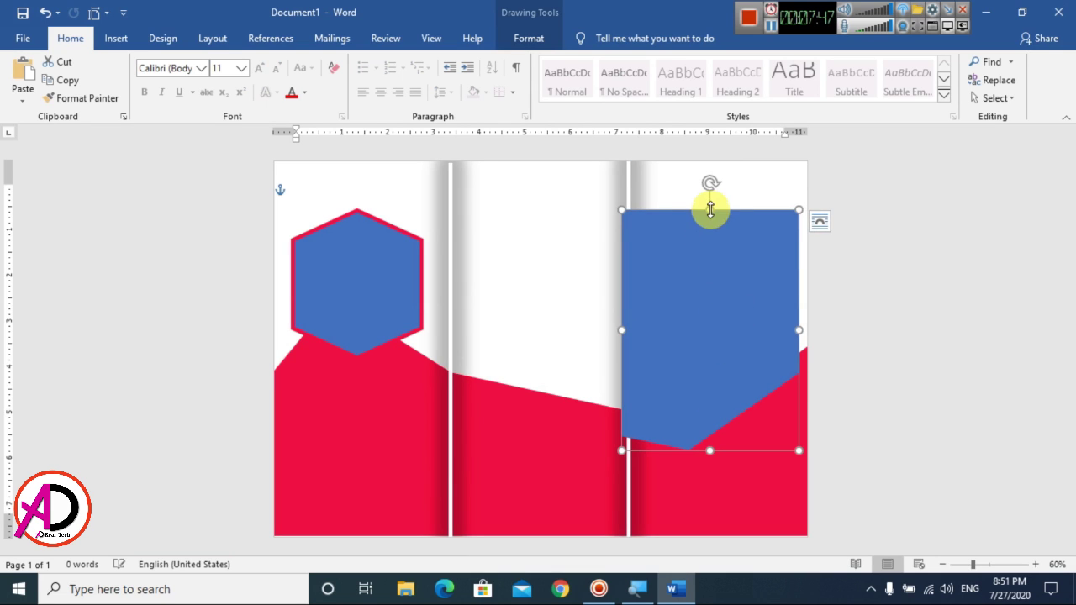
pyautogui.moveTo(708, 236)
pyautogui.mouseDown()
pyautogui.moveTo(732, 238)
pyautogui.moveTo(724, 233)
pyautogui.mouseUp()
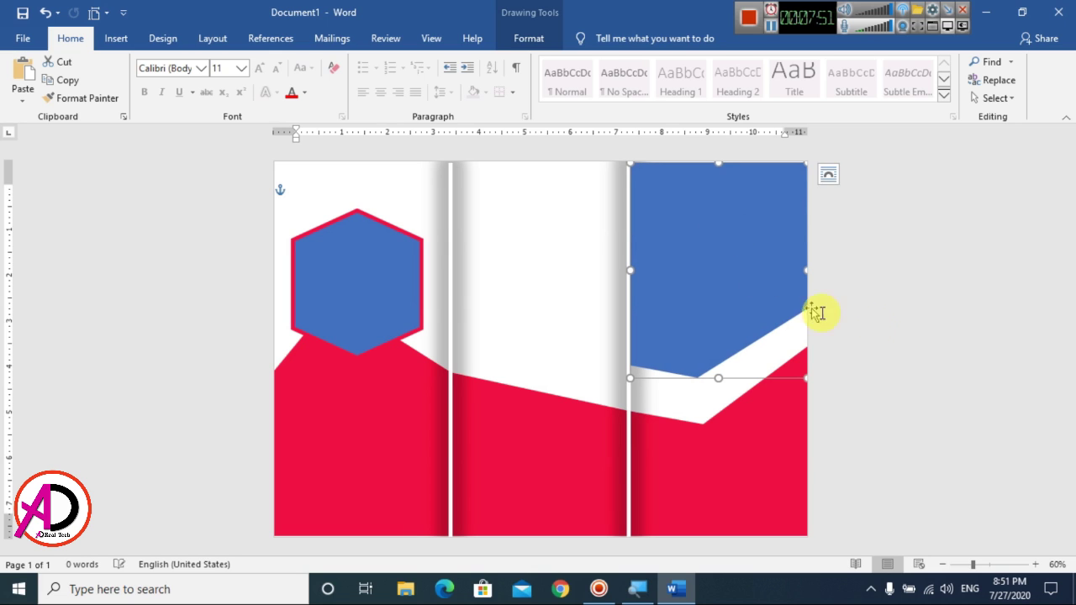
pyautogui.click(797, 360)
pyautogui.click(748, 305)
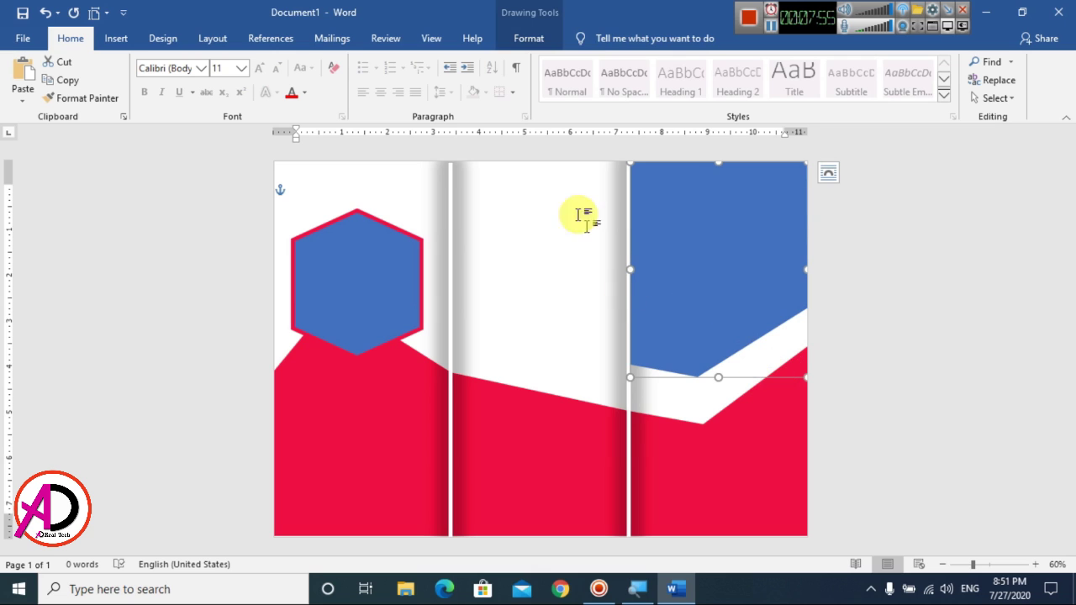
# - Fill the blue third-column shape with white
pyautogui.click(528, 40)
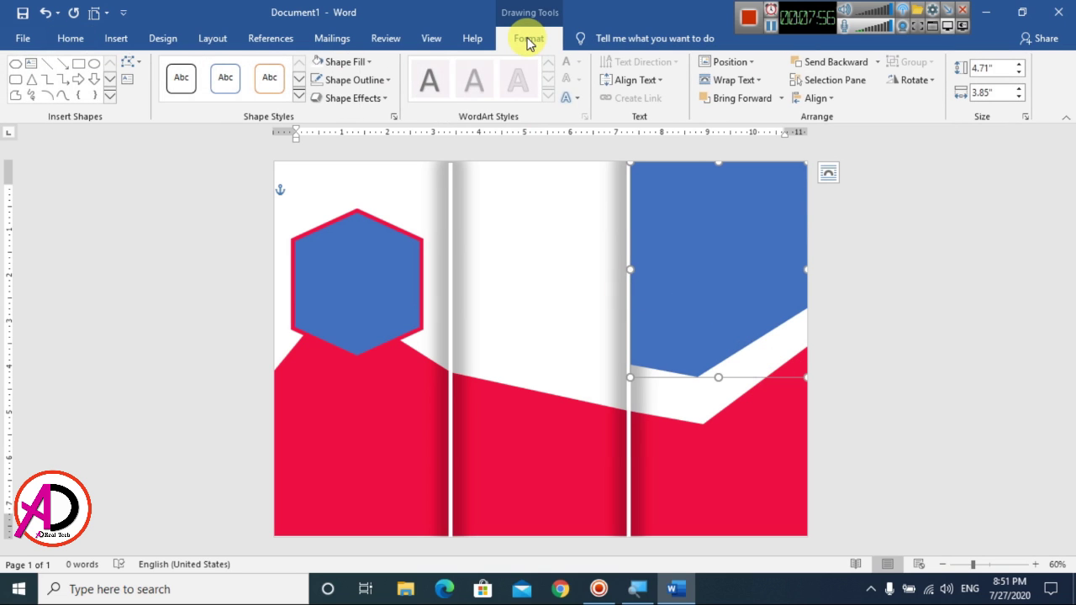
pyautogui.click(317, 74)
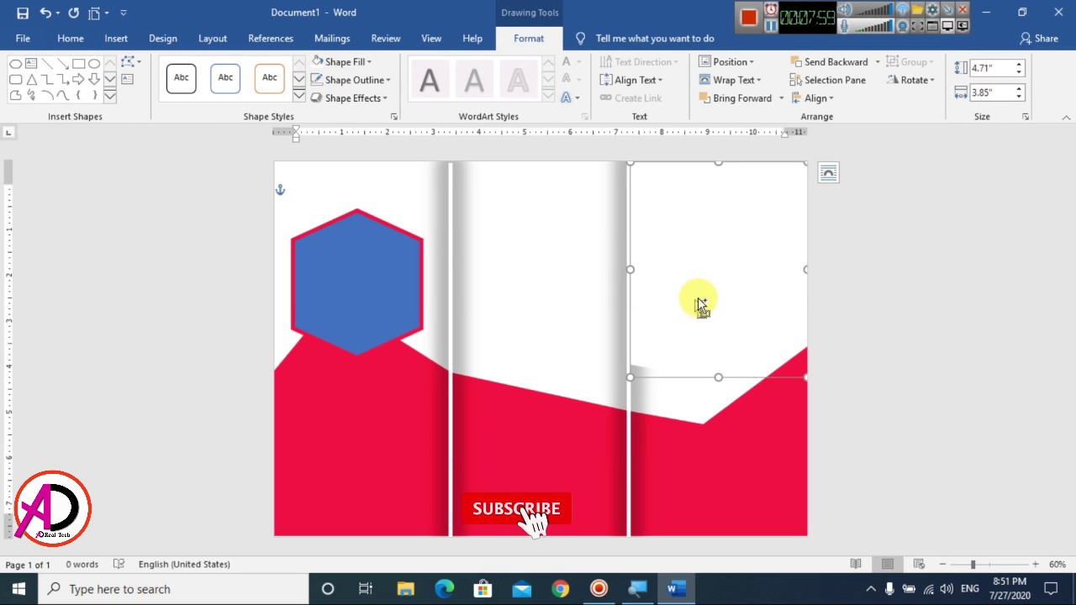
pyautogui.moveTo(698, 300); pyautogui.dragTo(712, 304)
pyautogui.hotkey('ctrl', 'z')
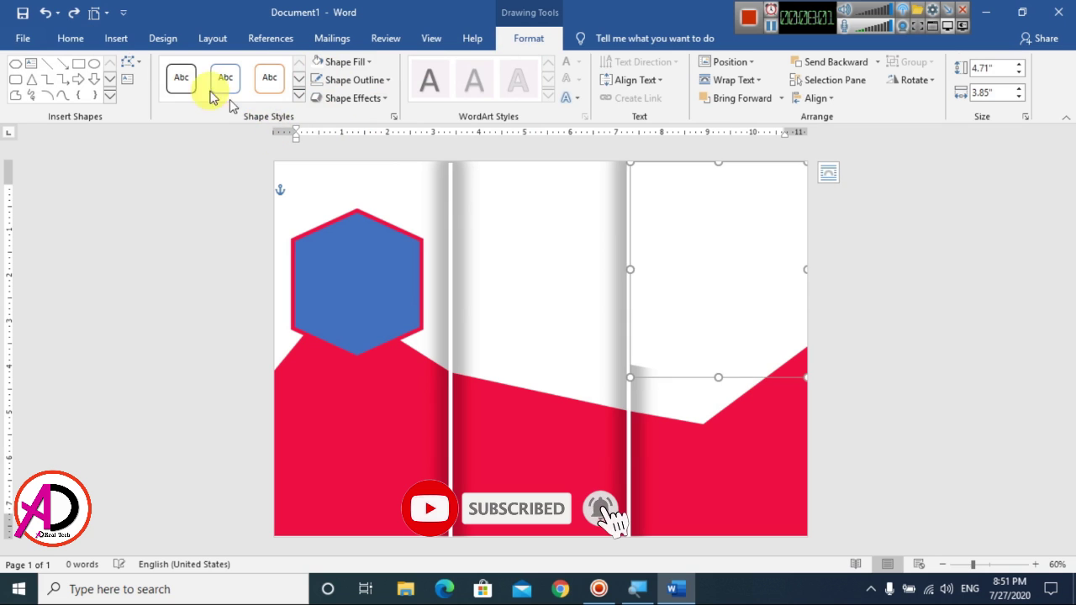
# - Duplicate the white third-column shape and fill the copy with the recently used red
pyautogui.click(58, 39)
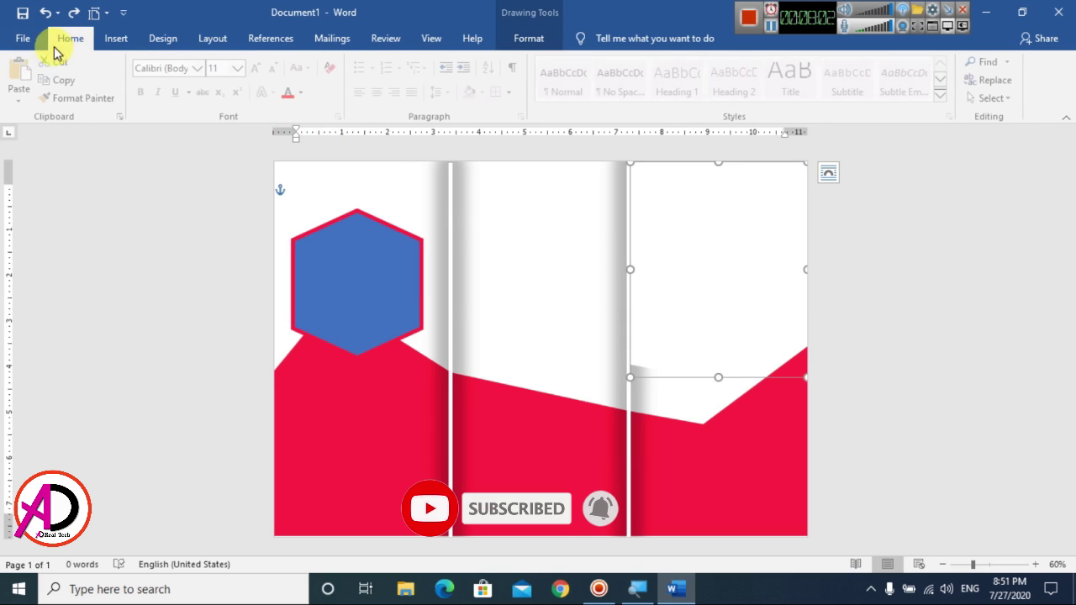
pyautogui.click(23, 76)
pyautogui.click(529, 38)
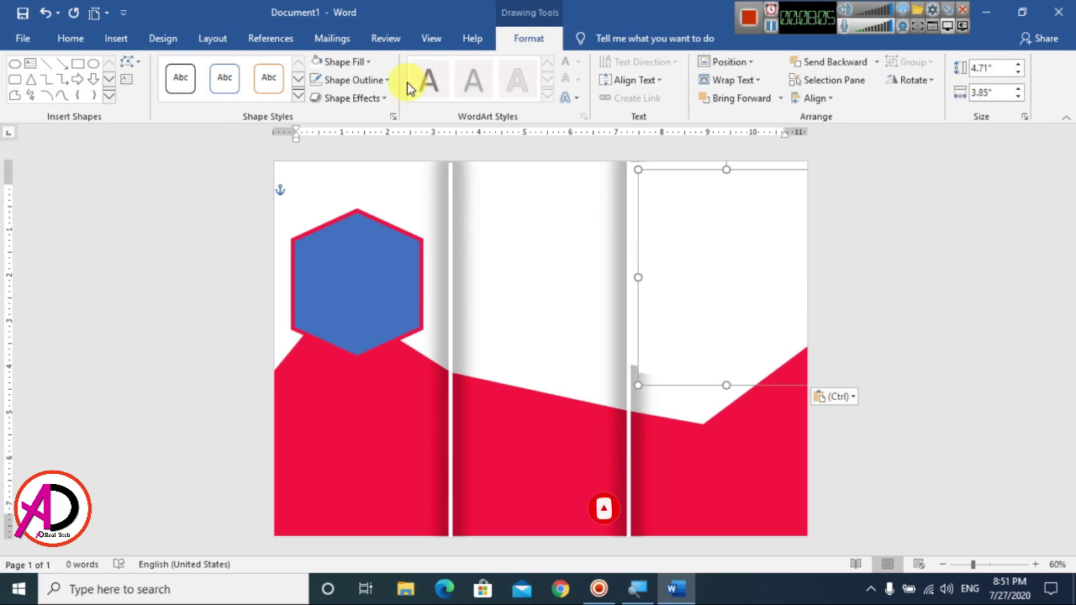
pyautogui.click(360, 63)
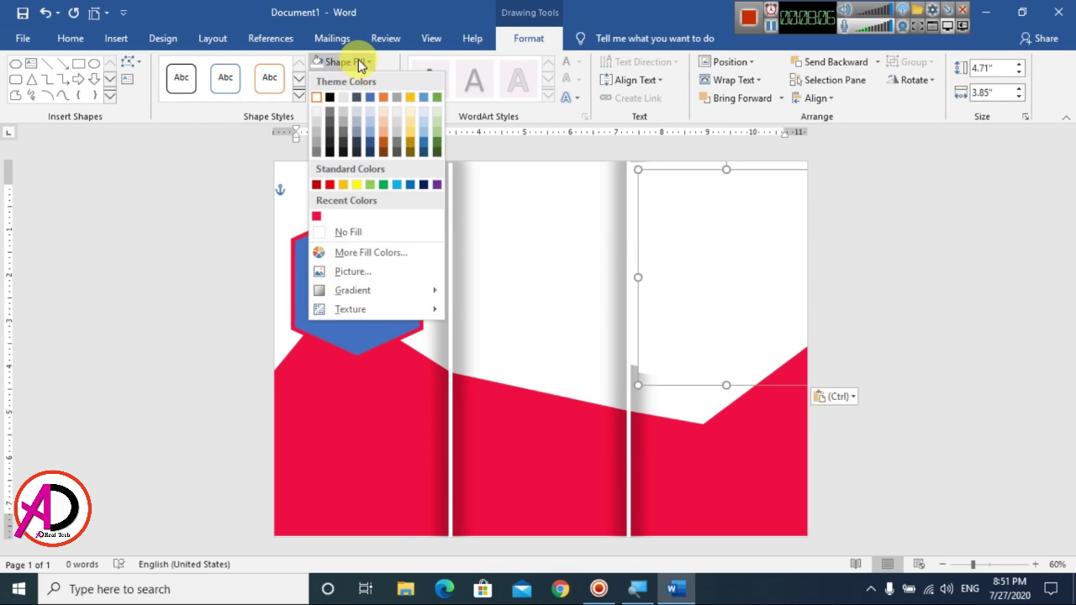
pyautogui.click(316, 216)
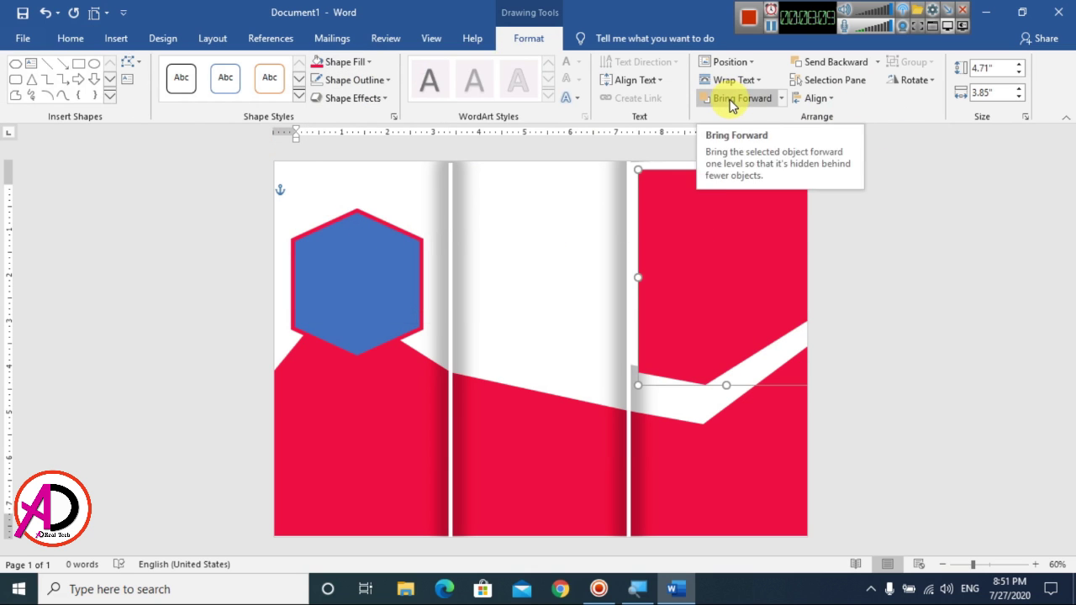
# - Send the red copy backward so it sits behind the white third-column shape
pyautogui.click(768, 100)
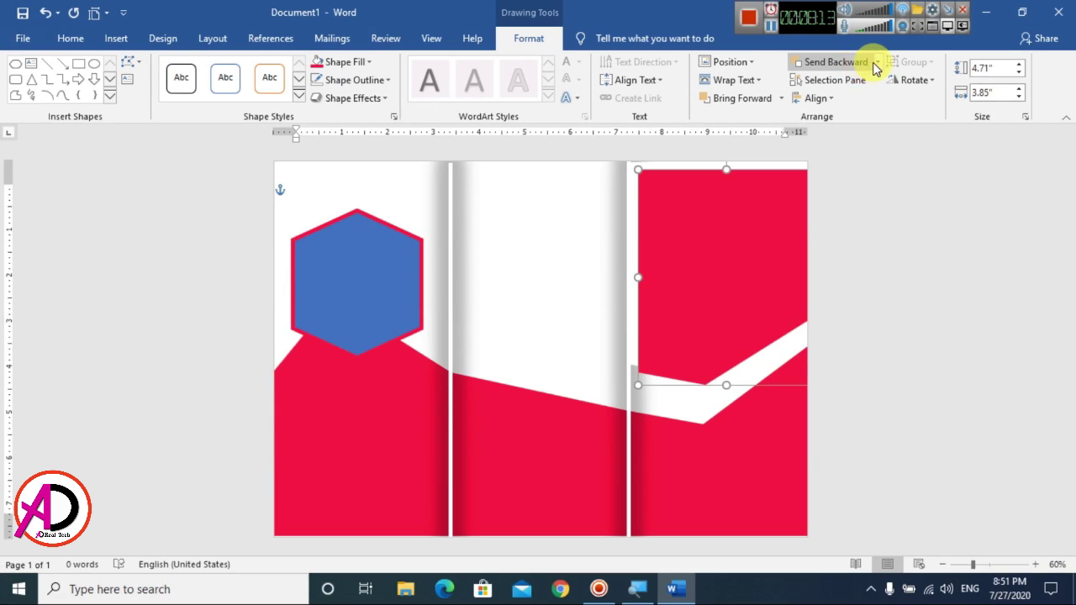
pyautogui.click(876, 64)
pyautogui.click(875, 120)
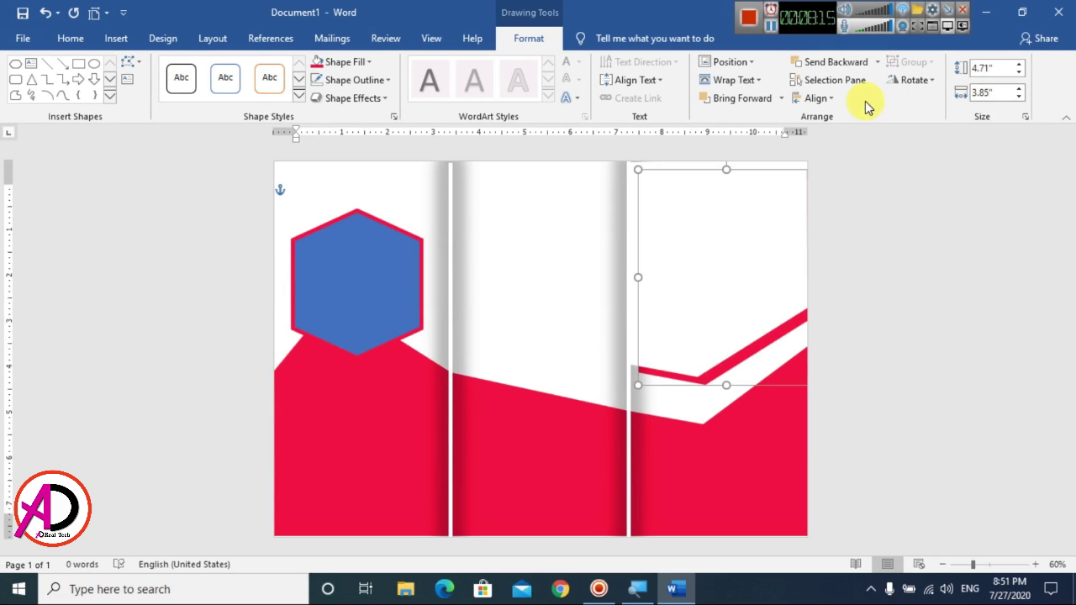
# - Move the red copy to leave an even red band below the white shape, and extend its outer side to the page edge
pyautogui.moveTo(771, 343); pyautogui.dragTo(760, 348)
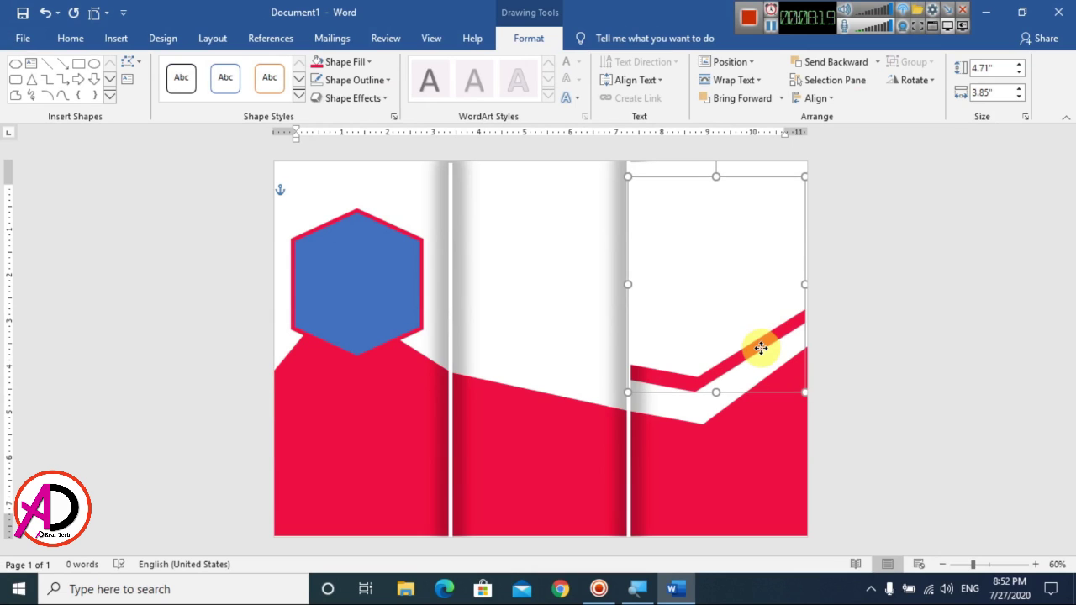
pyautogui.scroll(2, 776, 333)
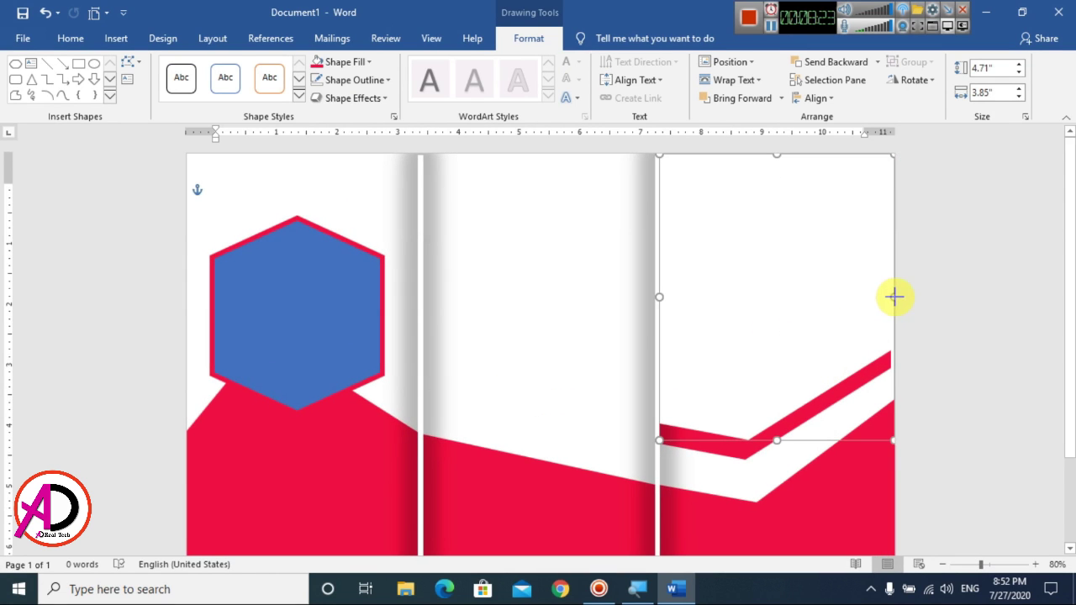
pyautogui.moveTo(894, 296); pyautogui.dragTo(896, 296)
pyautogui.click(889, 327)
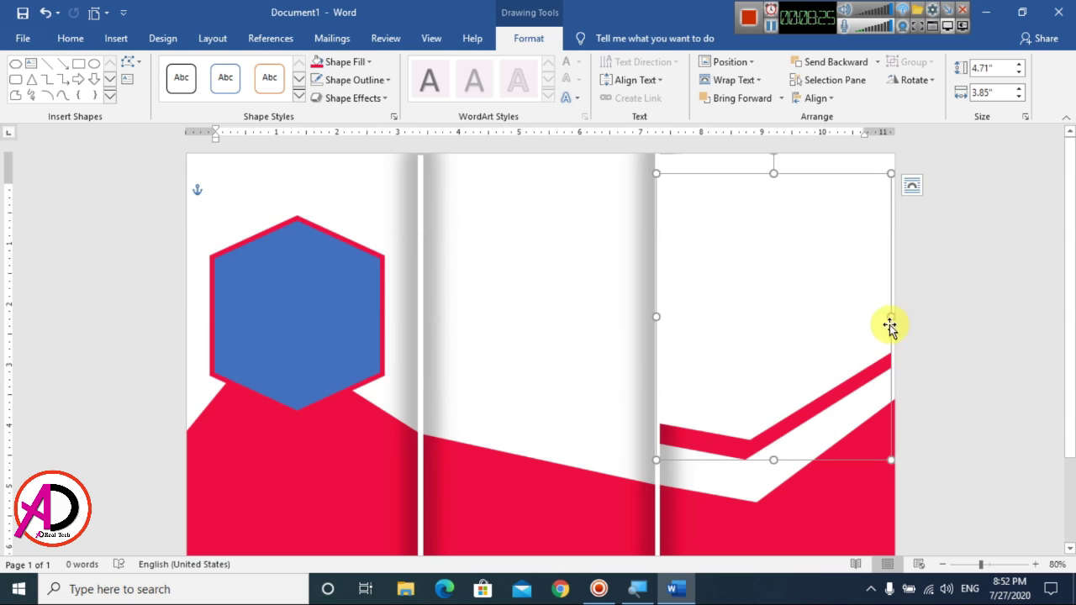
pyautogui.moveTo(893, 317); pyautogui.dragTo(894, 317)
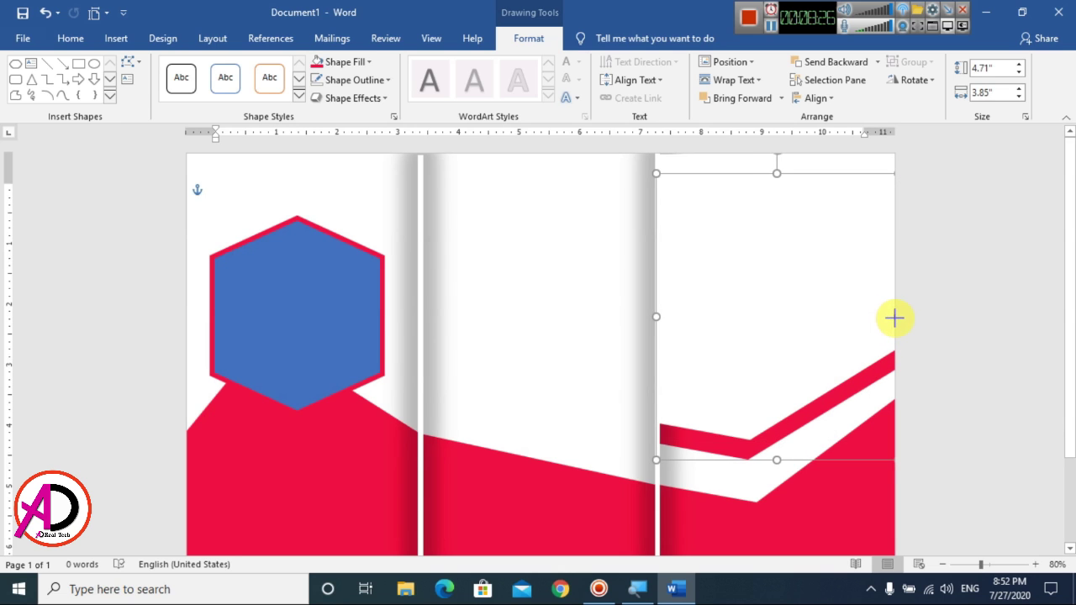
pyautogui.click(974, 375)
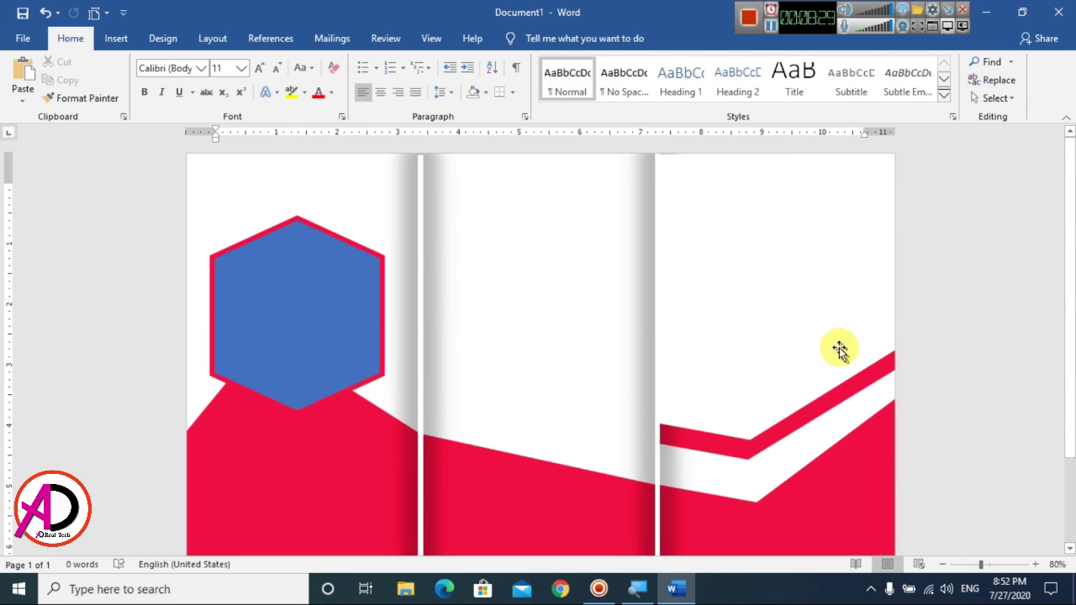
pyautogui.click(770, 305)
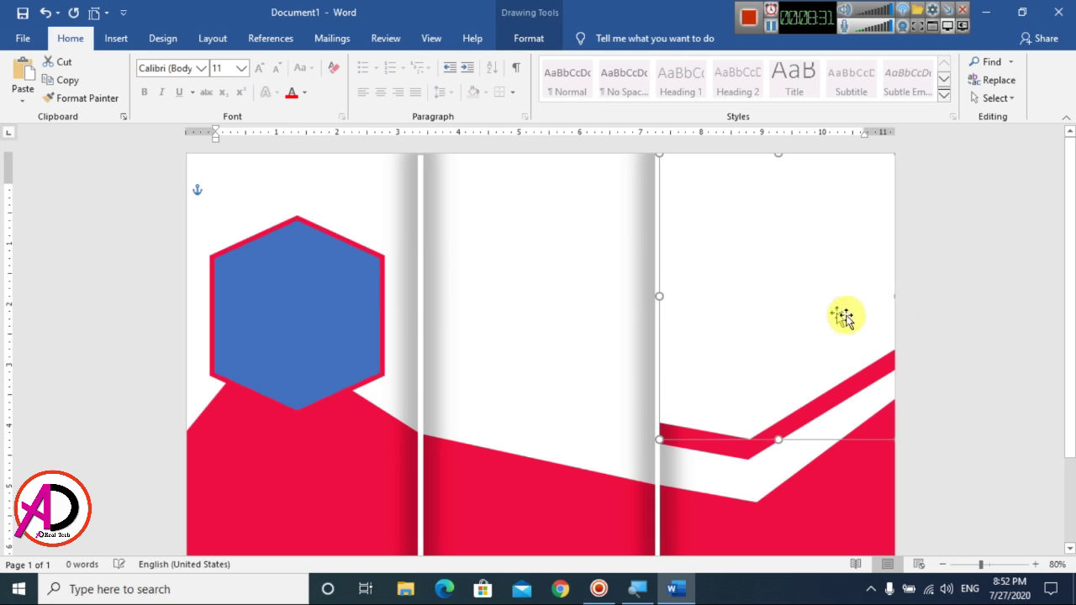
pyautogui.click(1020, 315)
pyautogui.scroll(-4, 855, 355)
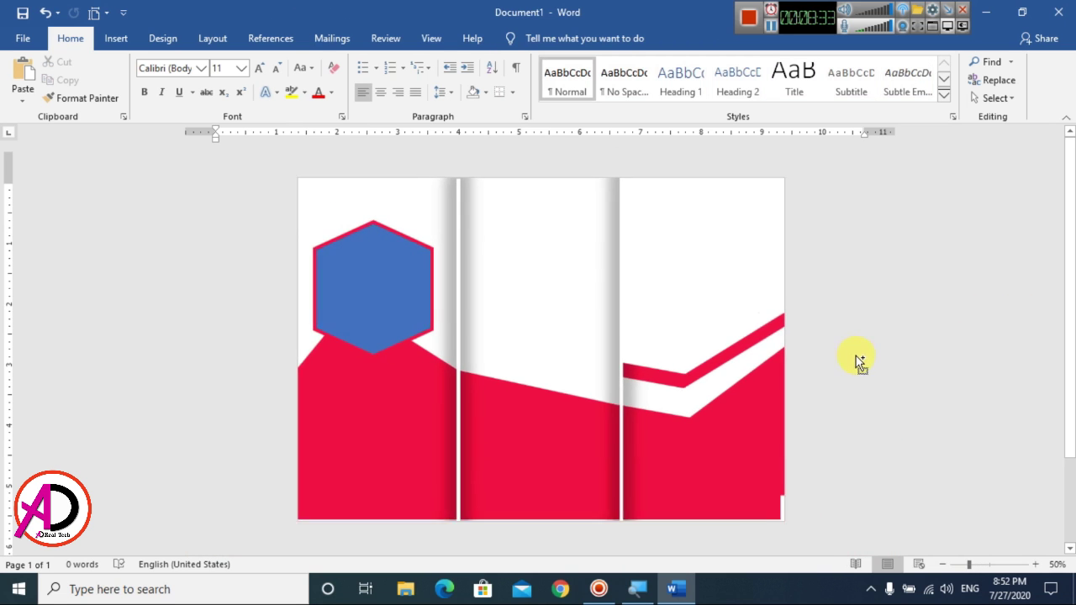
pyautogui.scroll(3, 871, 368)
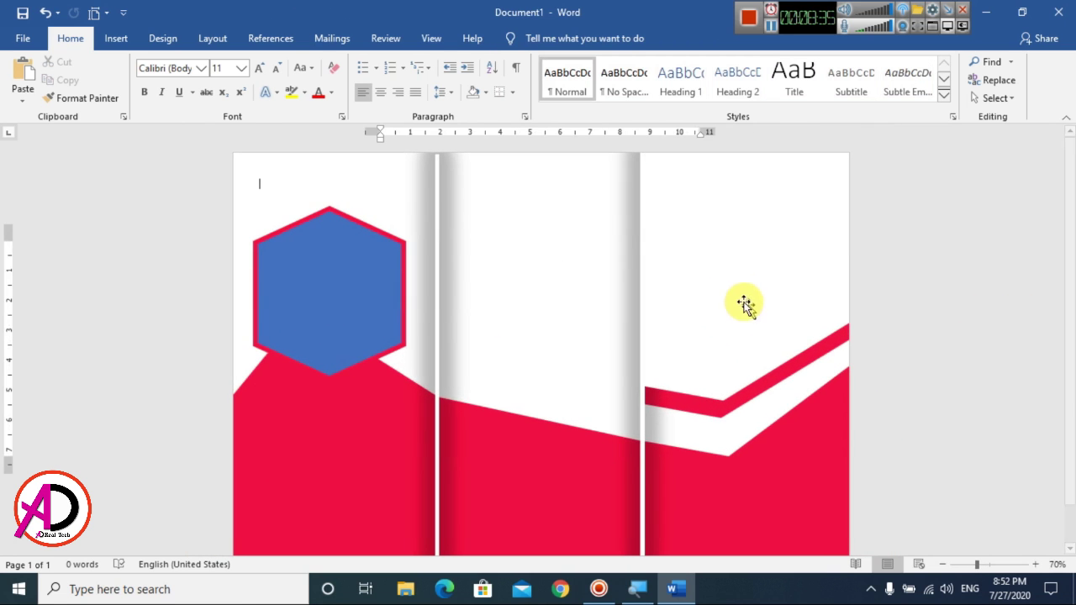
# - Bring the white divider between the second and third columns to the front
pyautogui.click(712, 285)
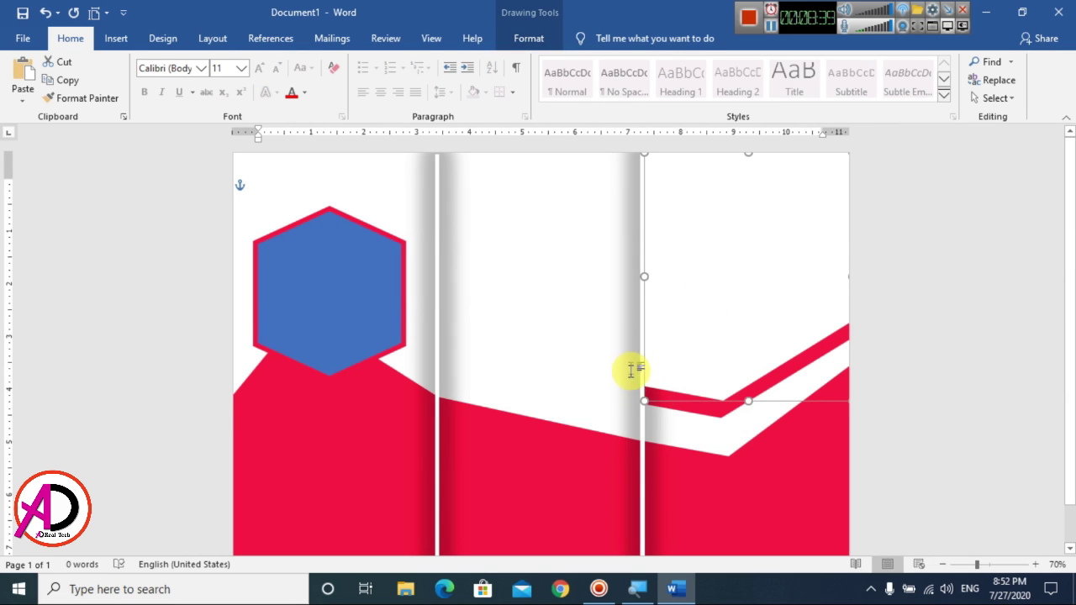
pyautogui.click(641, 468)
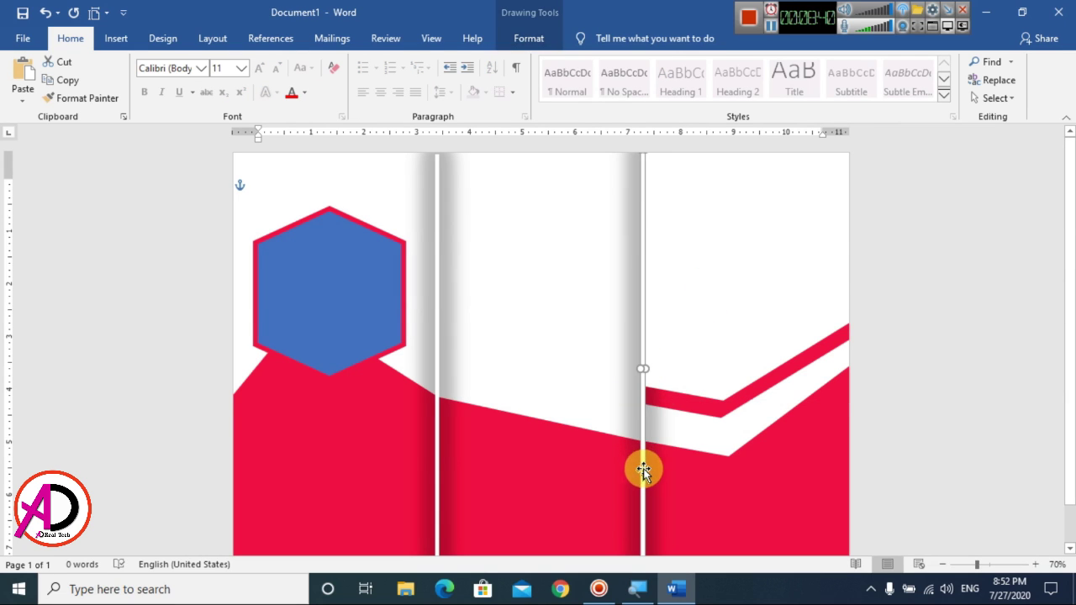
pyautogui.click(532, 42)
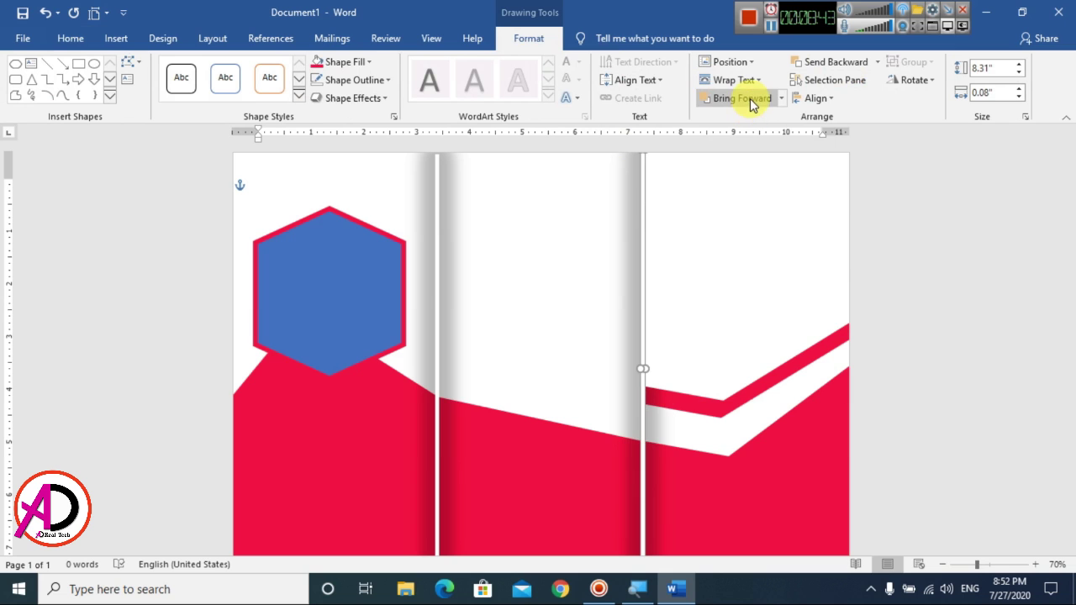
pyautogui.click(779, 98)
pyautogui.click(773, 137)
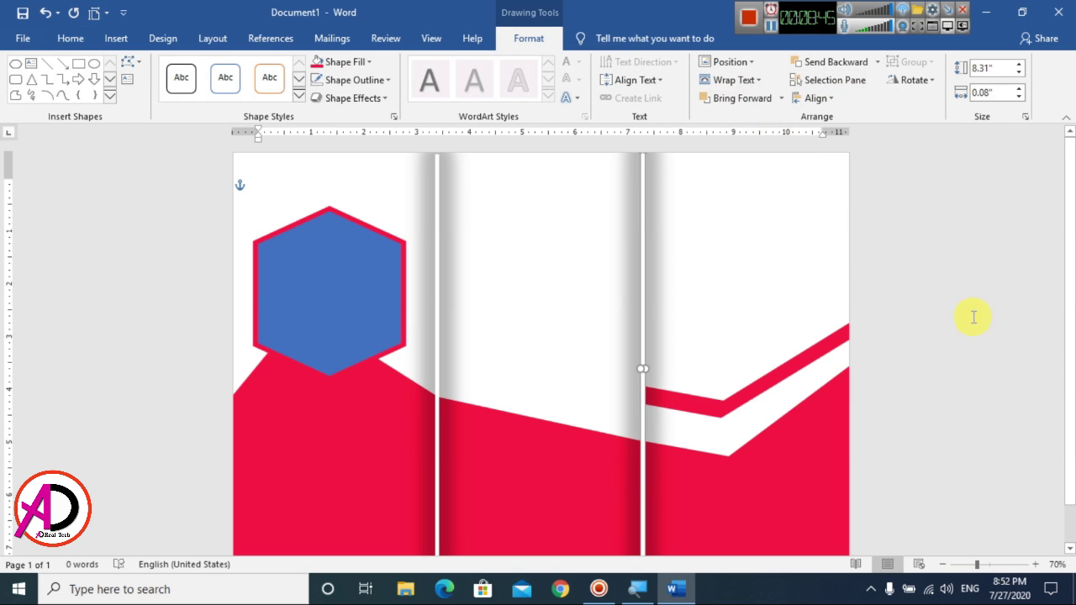
pyautogui.click(826, 336)
pyautogui.keyDown('ctrl'); pyautogui.scroll(-3, 856, 346); pyautogui.keyUp('ctrl')
pyautogui.keyDown('ctrl'); pyautogui.scroll(3, 856, 347); pyautogui.keyUp('ctrl')
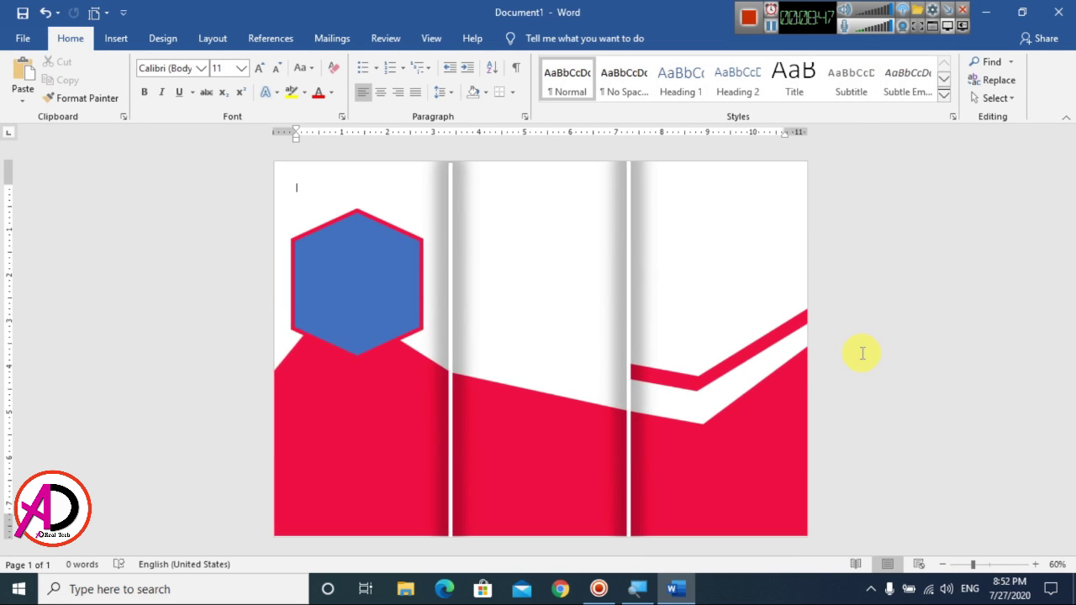
pyautogui.keyDown('ctrl'); pyautogui.scroll(-2, 888, 371); pyautogui.keyUp('ctrl')
pyautogui.keyDown('ctrl'); pyautogui.scroll(1, 966, 382); pyautogui.keyUp('ctrl')
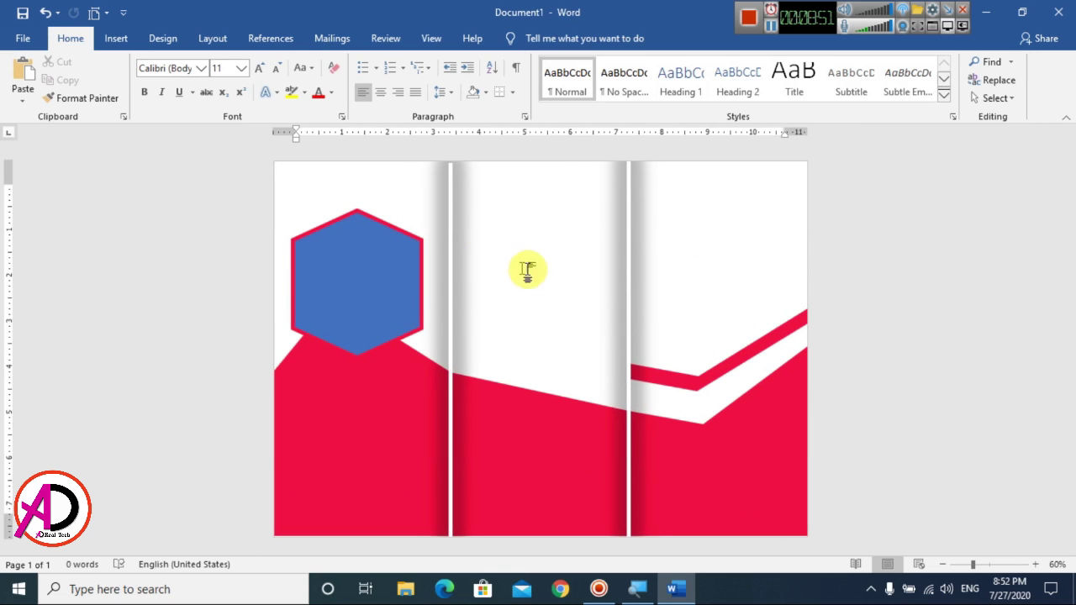
pyautogui.keyDown('ctrl'); pyautogui.scroll(1, 521, 317); pyautogui.keyUp('ctrl')
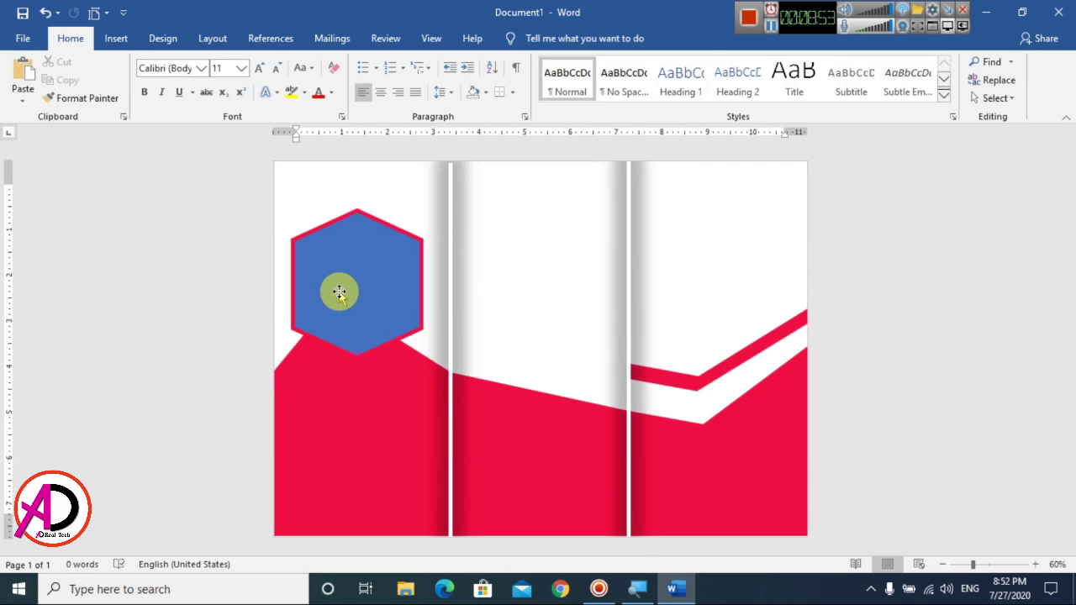
# - Fill the blue hexagon in the first column with the our-students picture from the Brochure tool folder on the Desktop
pyautogui.click(339, 291)
pyautogui.keyDown('ctrl'); pyautogui.scroll(3, 374, 278); pyautogui.keyUp('ctrl')
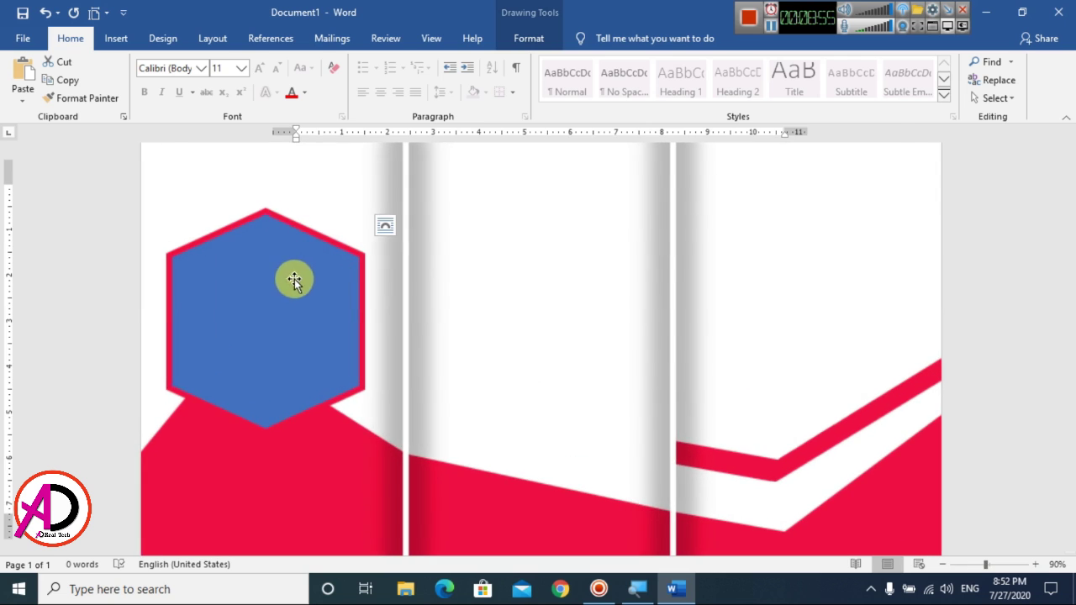
pyautogui.click(286, 305)
pyautogui.click(535, 41)
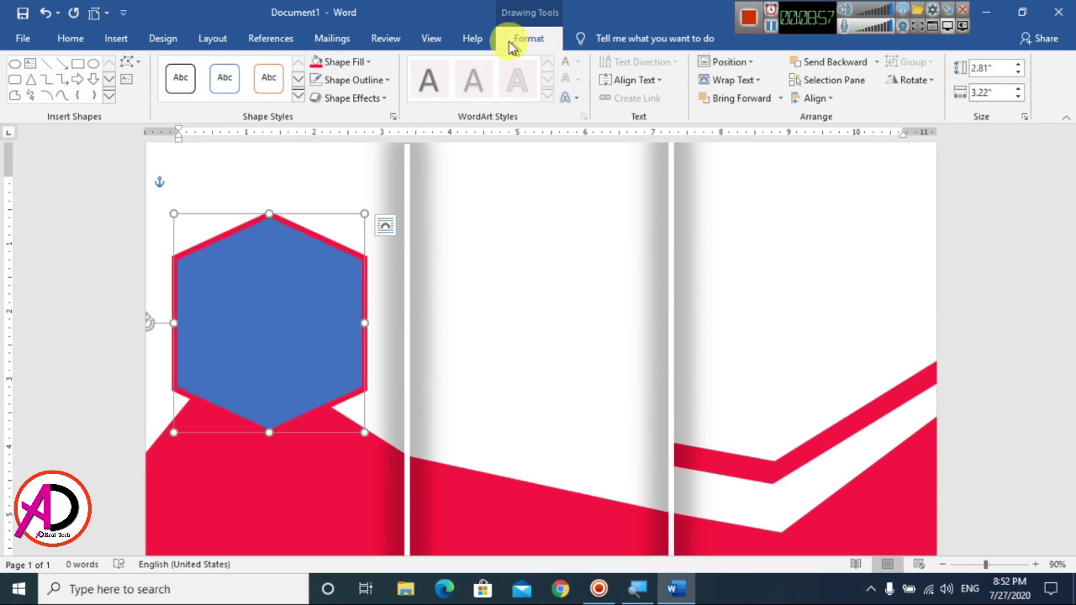
pyautogui.click(355, 61)
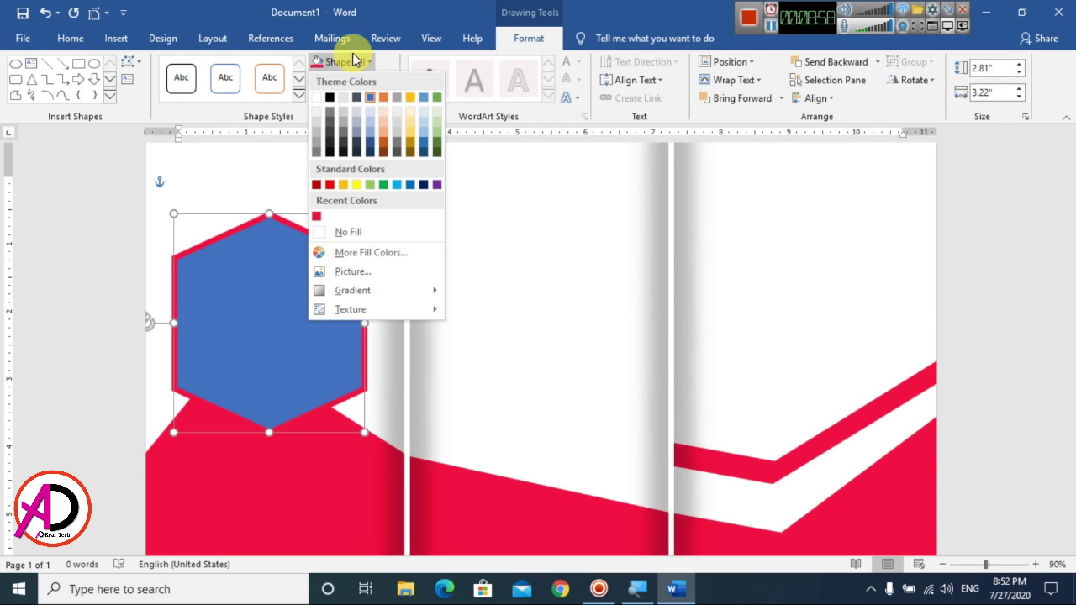
pyautogui.click(351, 272)
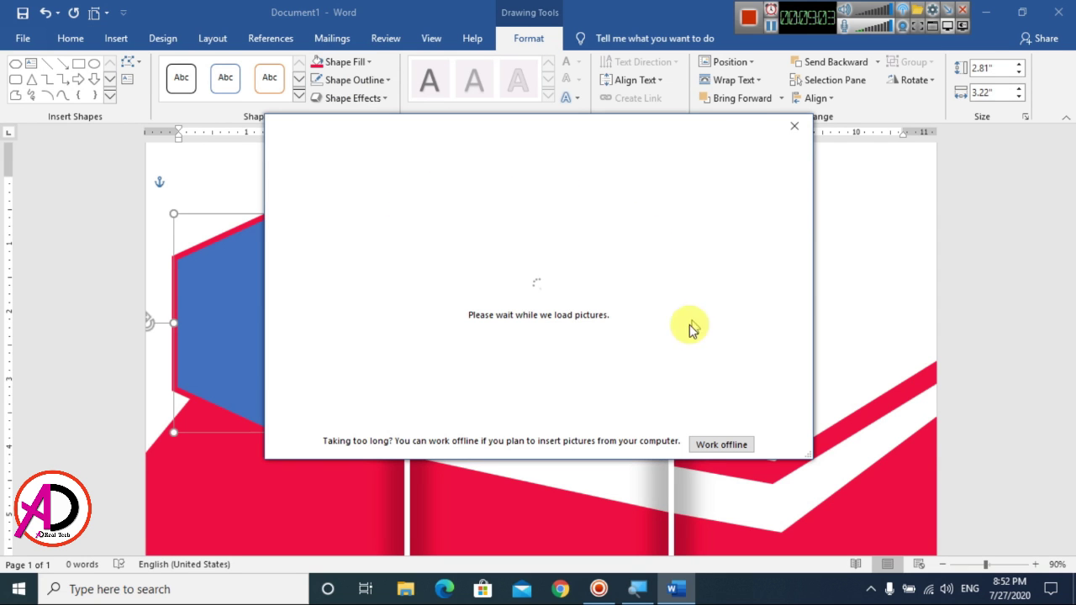
pyautogui.click(412, 217)
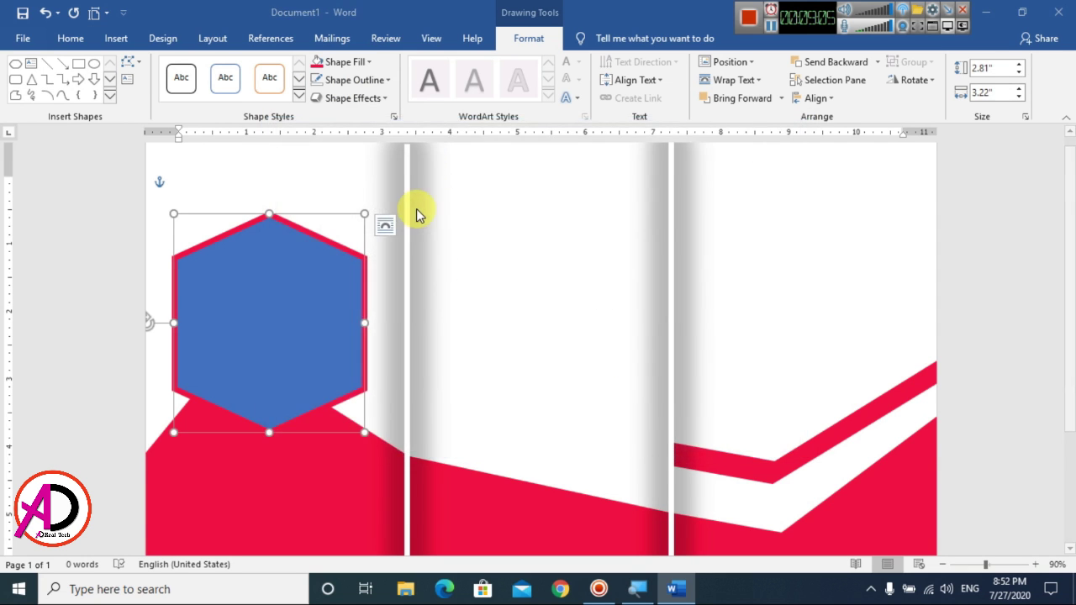
pyautogui.click(66, 238)
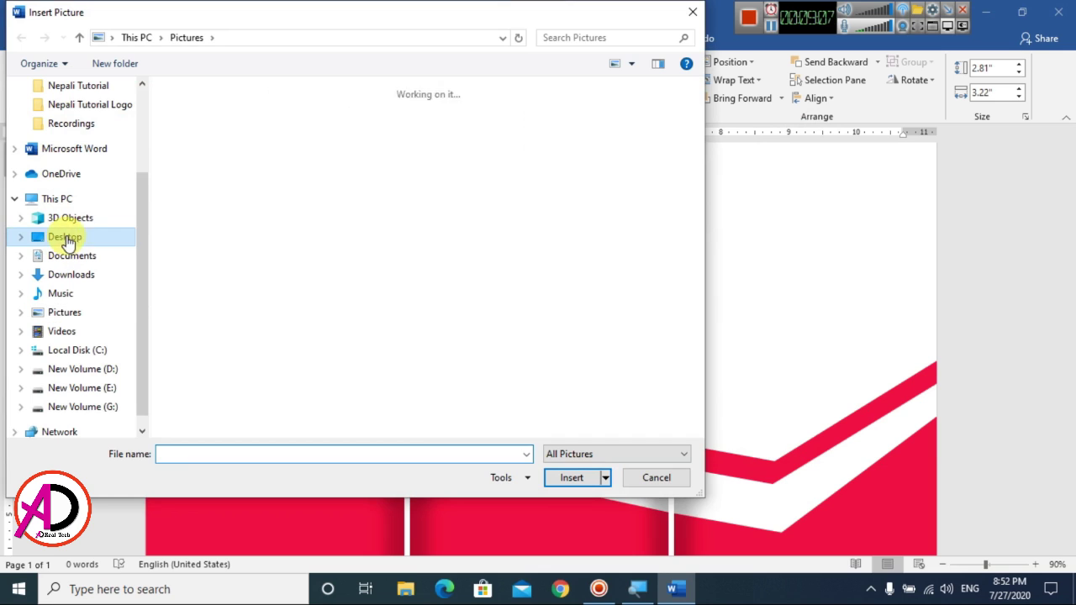
pyautogui.doubleClick(205, 126)
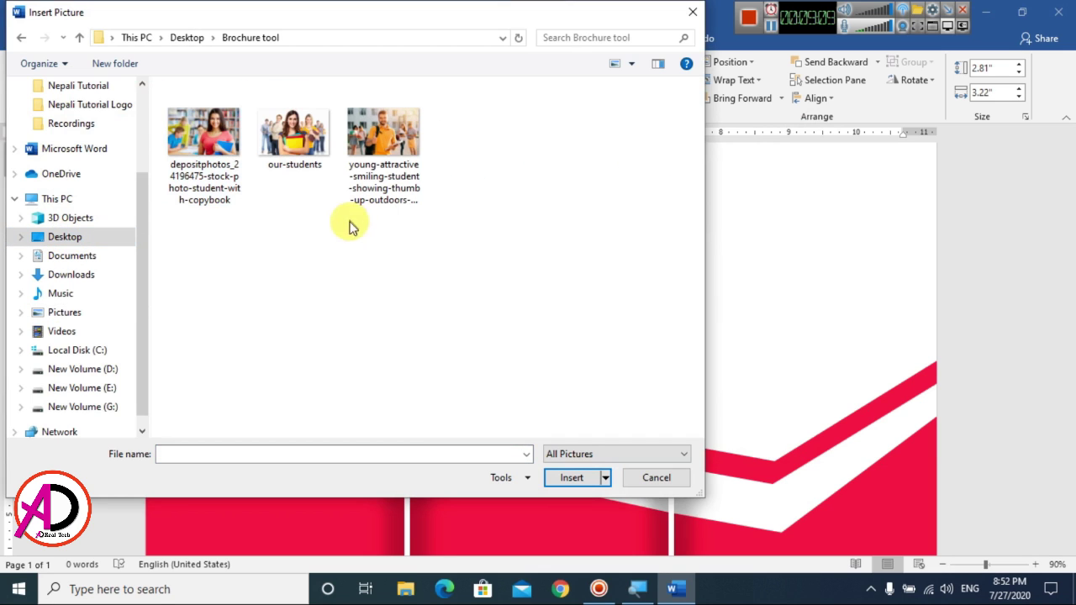
pyautogui.click(293, 150)
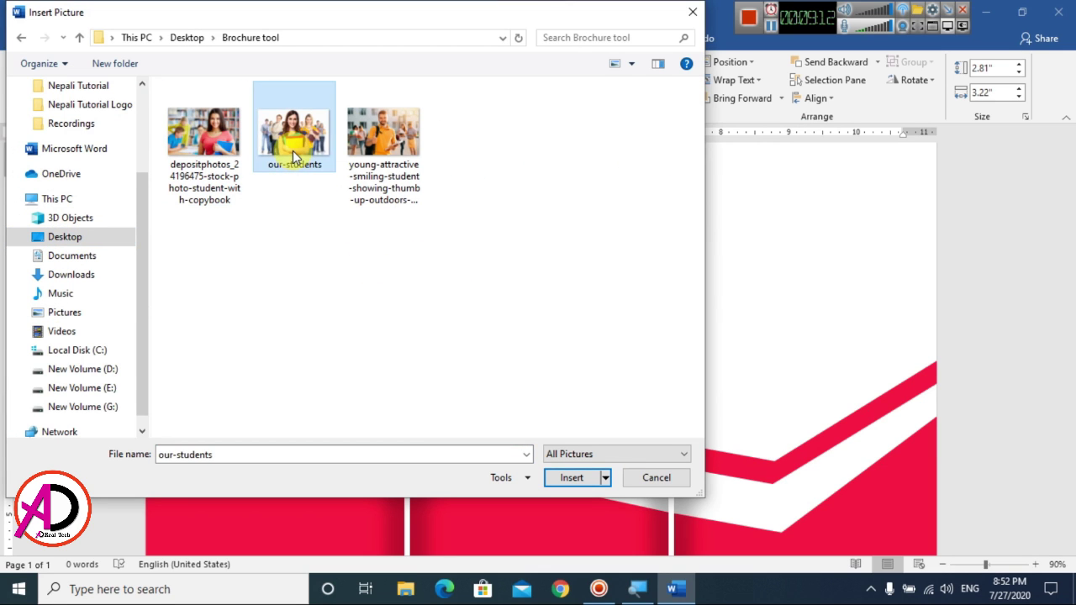
pyautogui.click(572, 478)
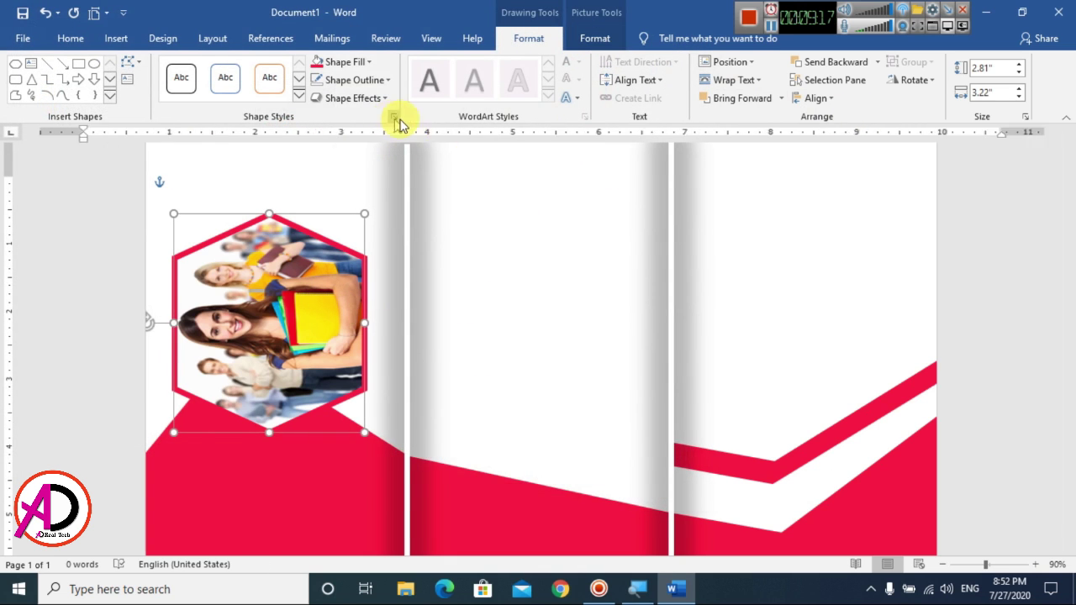
# - Turn off Rotate with shape for the hexagon's picture fill, and start cropping the picture
pyautogui.click(393, 116)
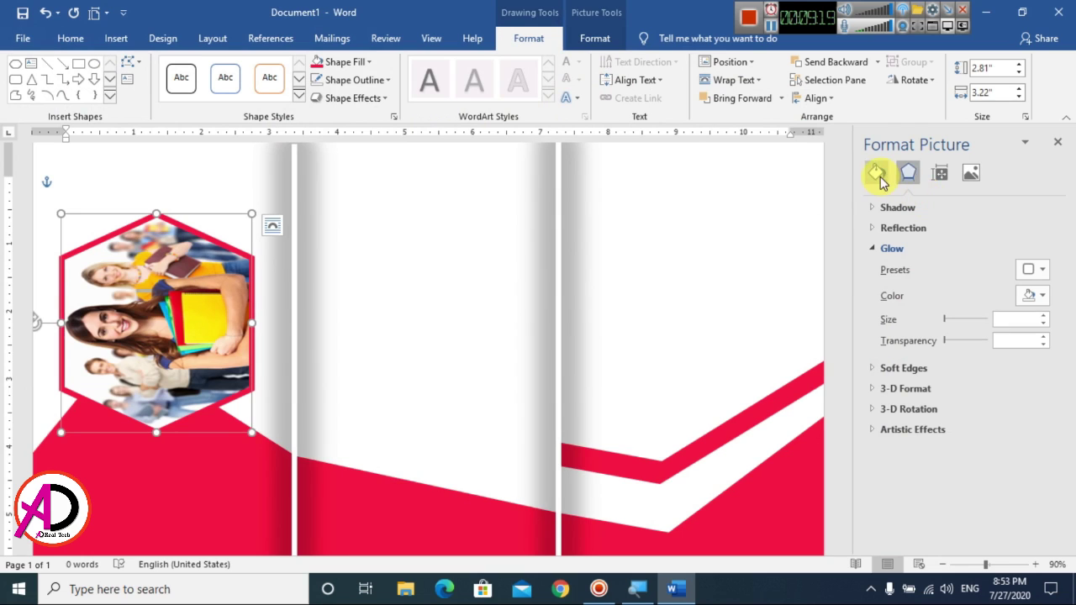
pyautogui.click(971, 177)
pyautogui.click(941, 177)
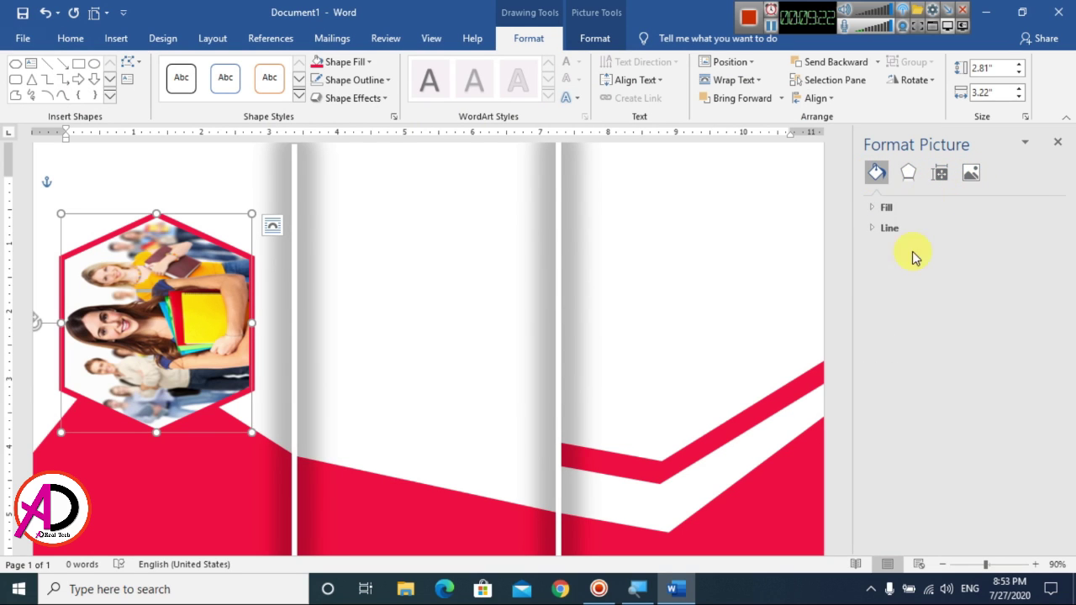
pyautogui.click(874, 207)
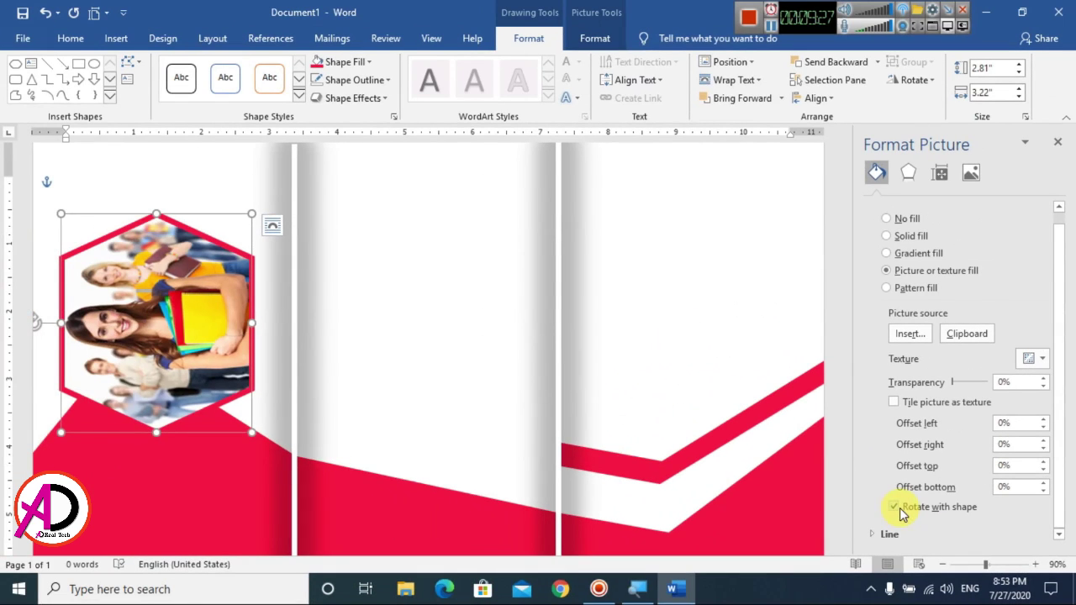
pyautogui.click(896, 509)
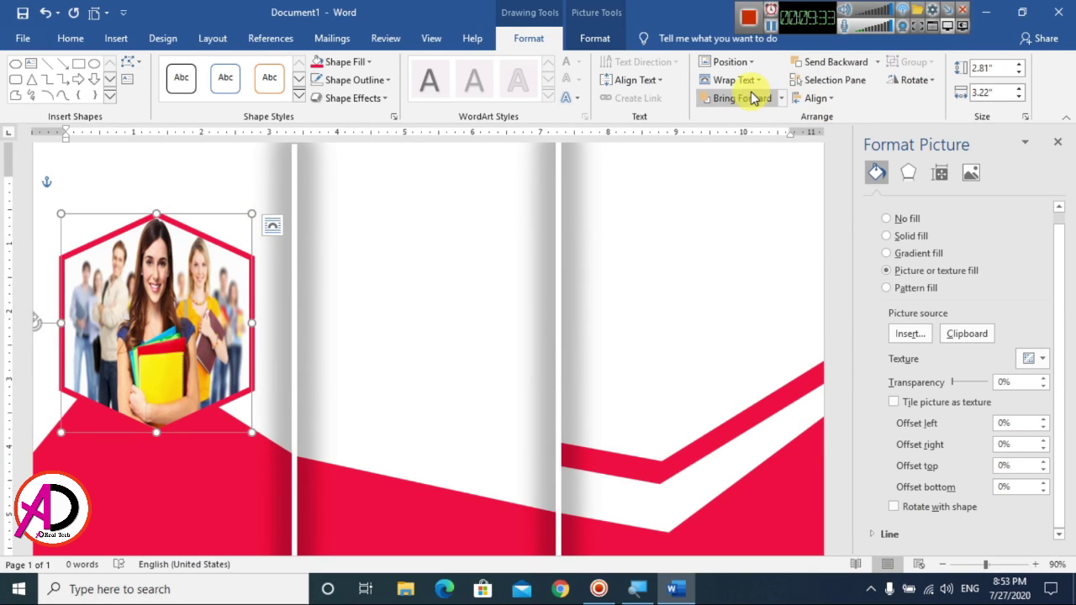
pyautogui.click(598, 38)
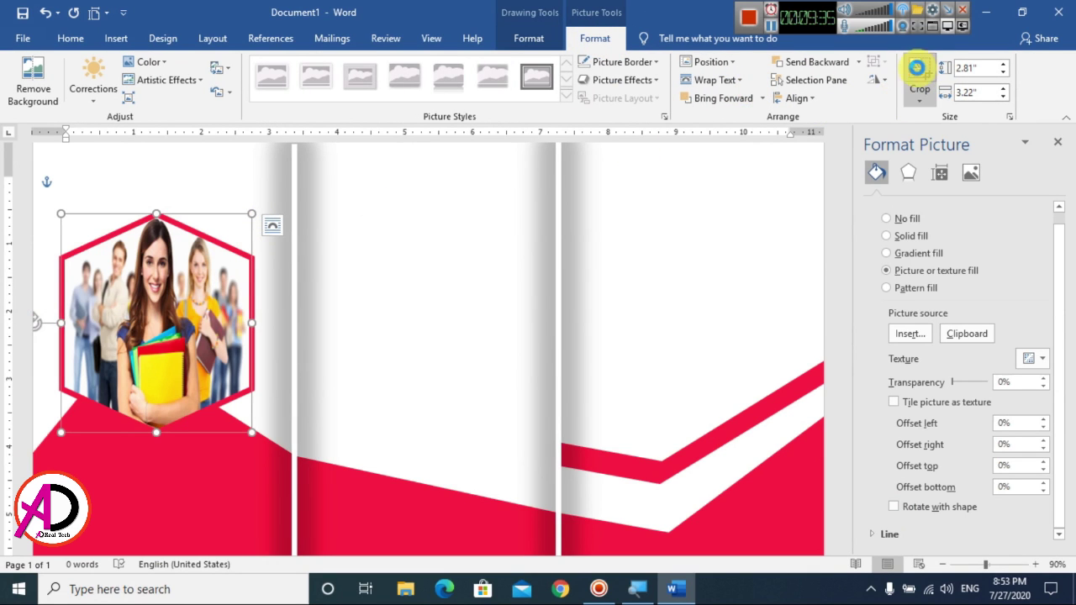
pyautogui.click(917, 68)
pyautogui.moveTo(246, 218); pyautogui.dragTo(290, 188)
pyautogui.moveTo(188, 310)
pyautogui.mouseDown()
pyautogui.moveTo(170, 319)
pyautogui.moveTo(195, 318)
pyautogui.mouseUp()
pyautogui.hotkey('ctrl', 'z')
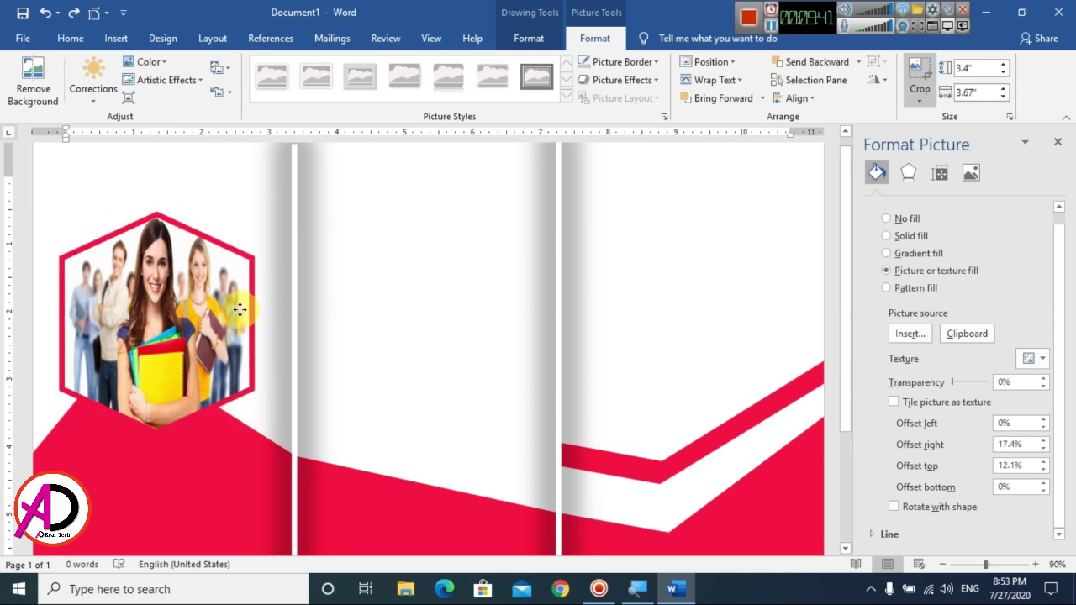
# - Enlarge the cropped picture inside the hexagon and reposition it so the woman in front is centred, then finish cropping
pyautogui.moveTo(251, 214); pyautogui.dragTo(286, 175)
pyautogui.moveTo(226, 262); pyautogui.dragTo(174, 355)
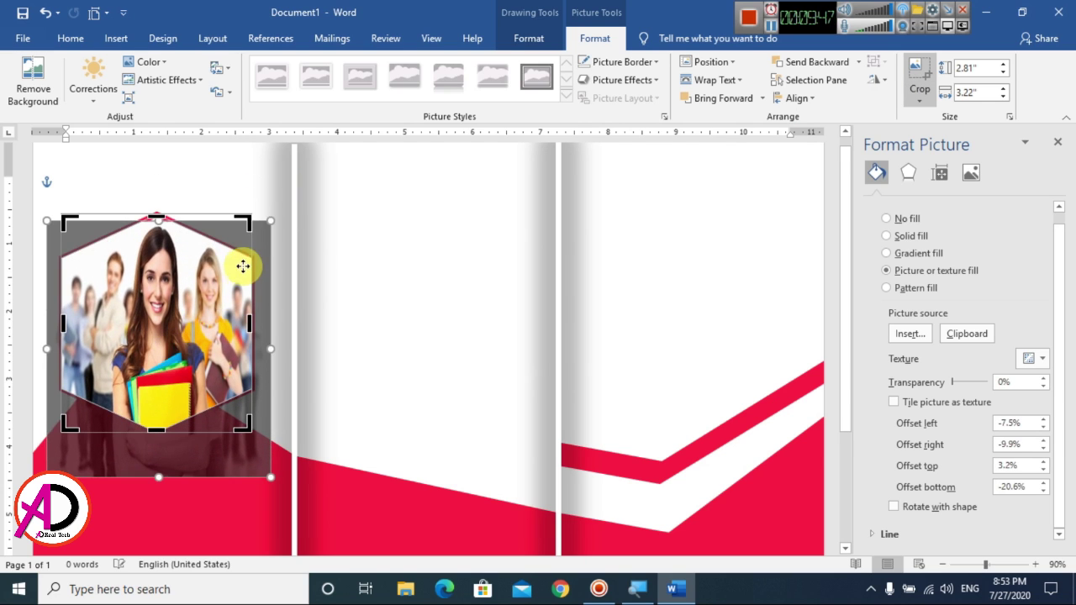
pyautogui.moveTo(274, 219); pyautogui.dragTo(283, 205)
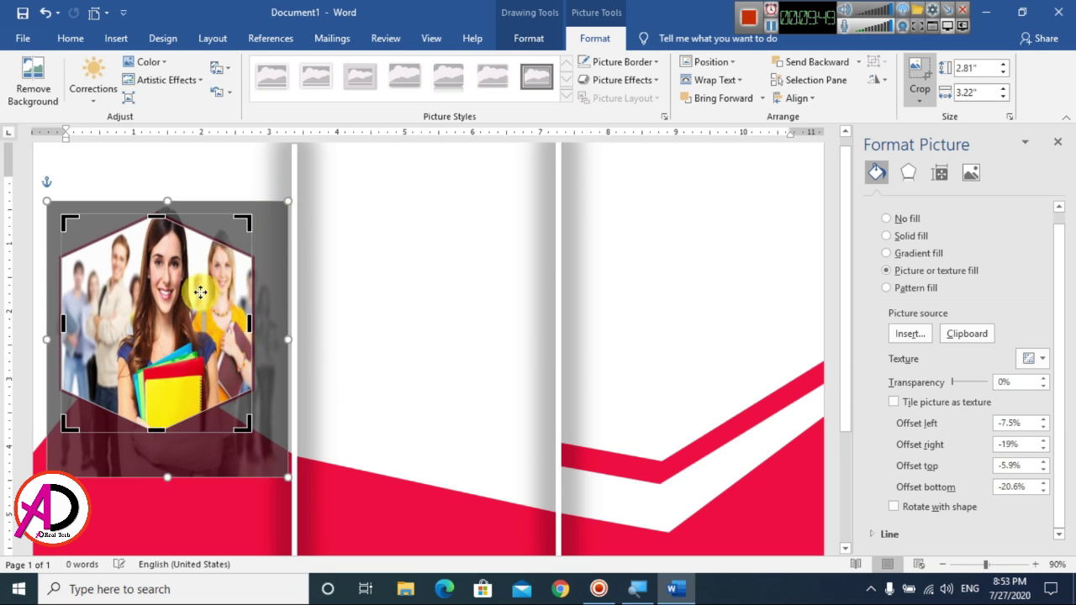
pyautogui.moveTo(199, 288); pyautogui.dragTo(184, 318)
pyautogui.click(363, 291)
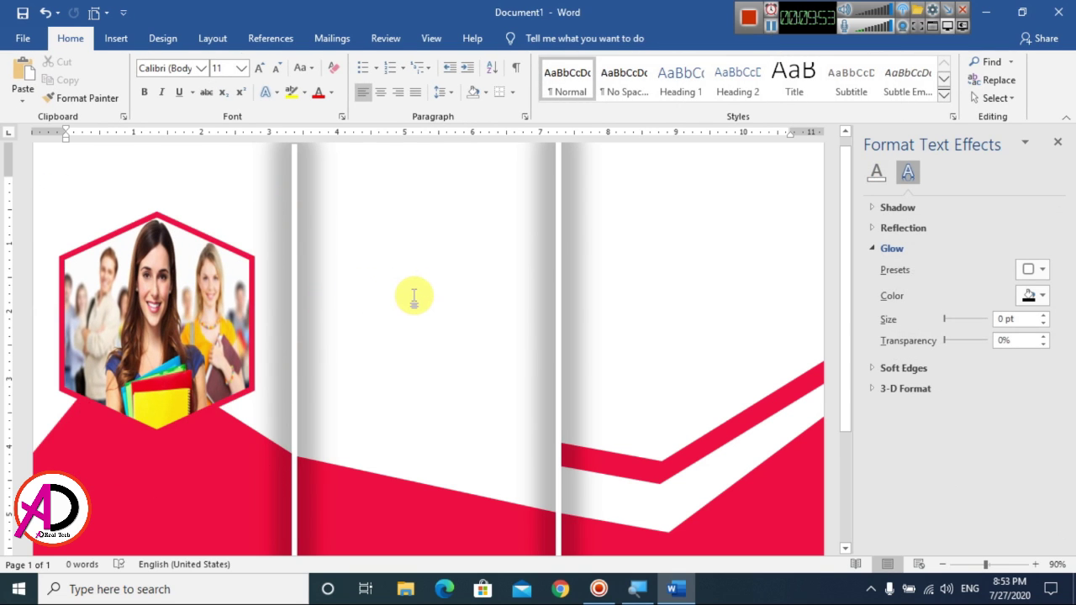
# - Fill the white upper shape in the third column with the young-attractive-smiling-student picture from the Brochure tool folder
pyautogui.scroll(-6, 430, 303)
pyautogui.scroll(3, 473, 333)
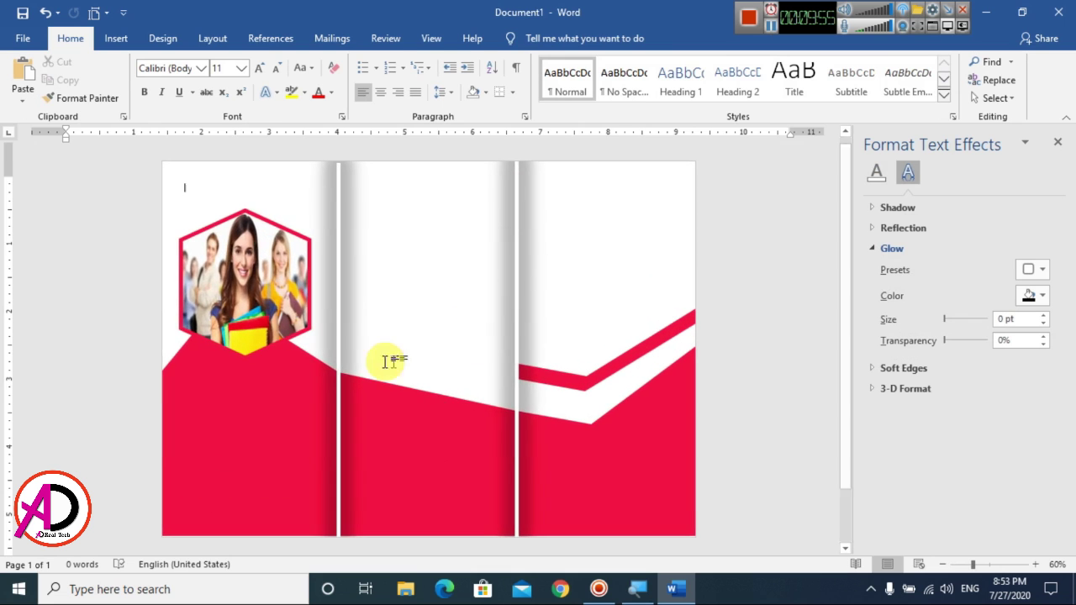
pyautogui.scroll(1, 368, 359)
pyautogui.scroll(-2, 368, 359)
pyautogui.scroll(1, 368, 359)
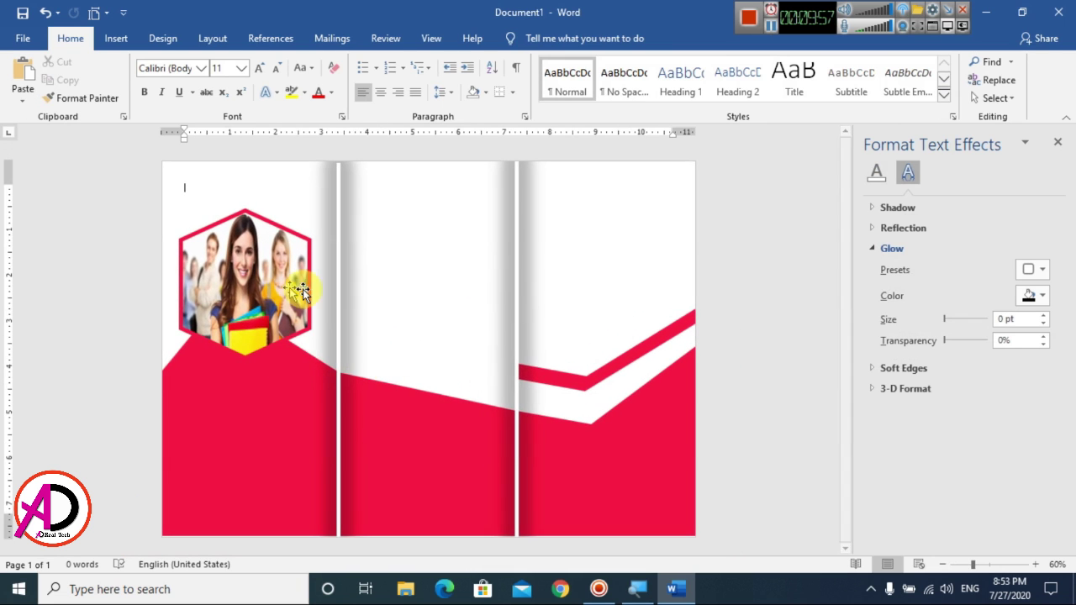
pyautogui.scroll(1, 384, 356)
pyautogui.click(646, 277)
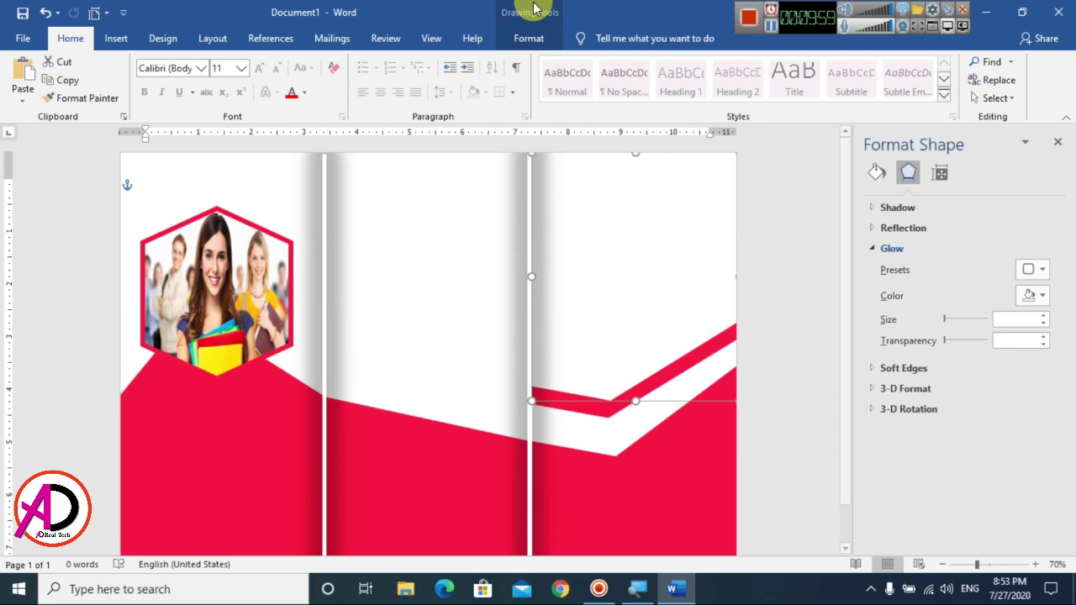
pyautogui.click(530, 36)
pyautogui.click(340, 63)
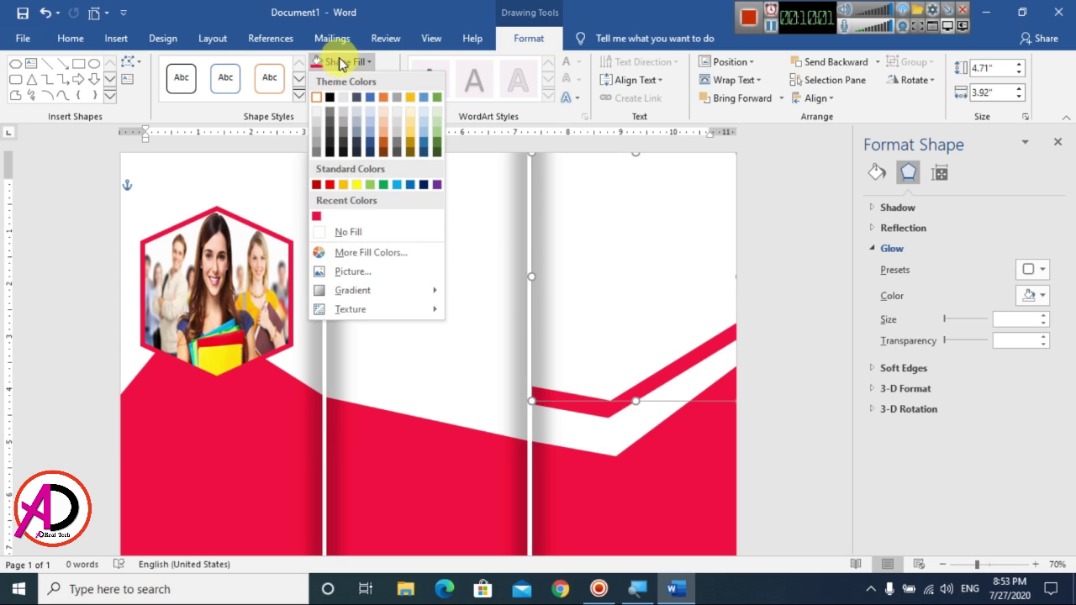
pyautogui.click(343, 274)
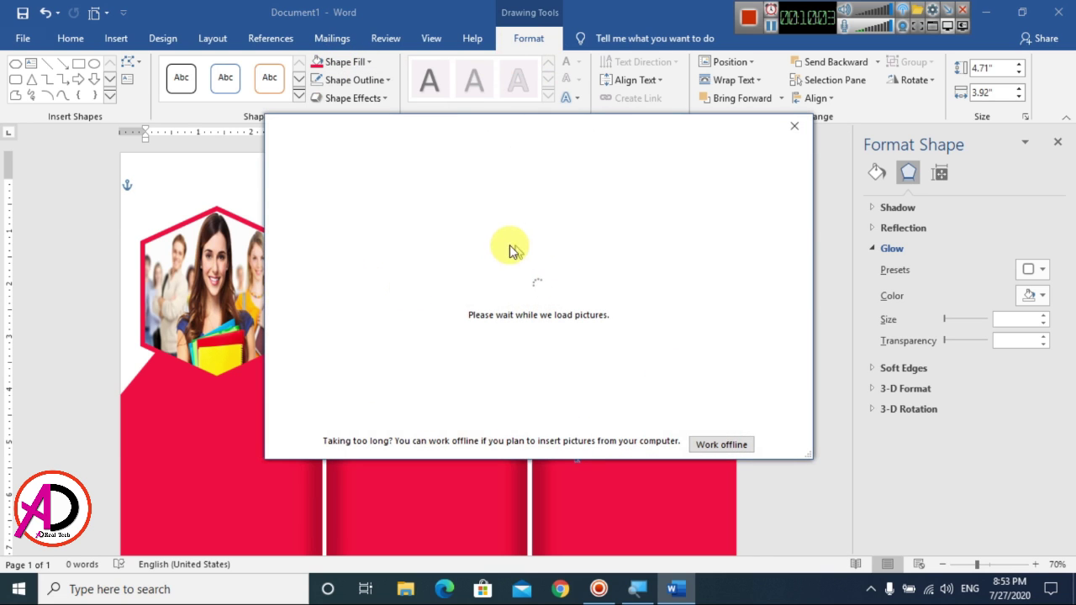
pyautogui.click(705, 444)
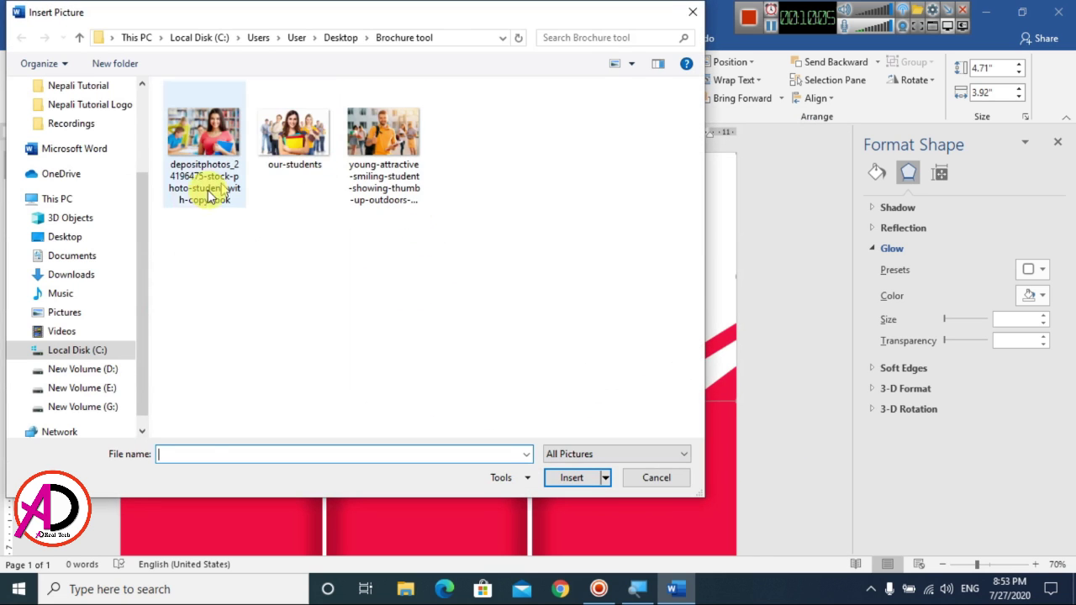
pyautogui.click(366, 155)
pyautogui.click(571, 478)
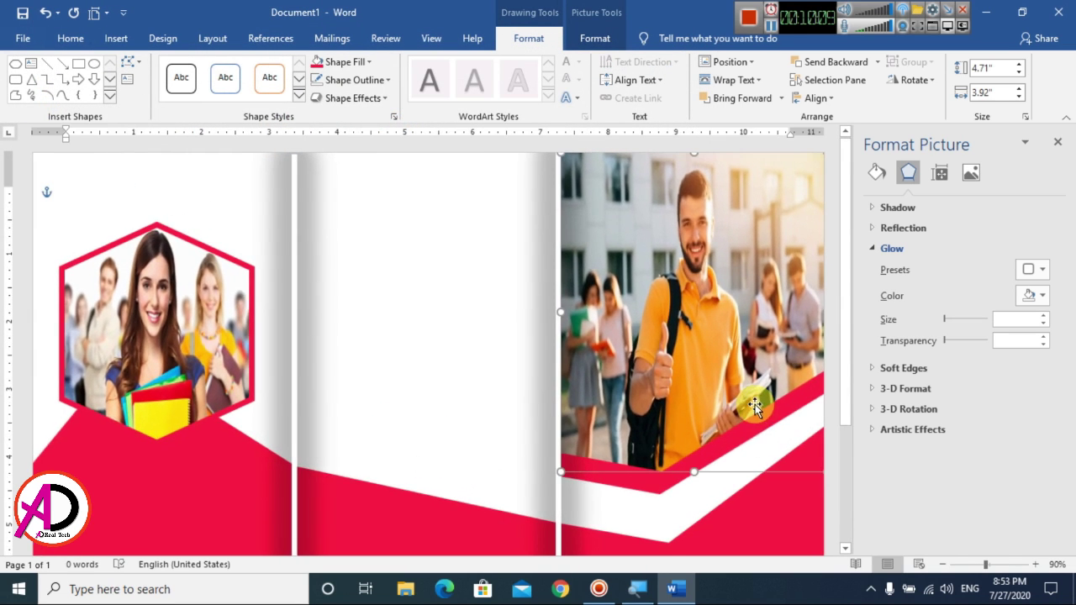
# - Crop the third-column picture by widening it beyond its frame and shifting it so the man in the orange shirt fits inside
pyautogui.click(594, 39)
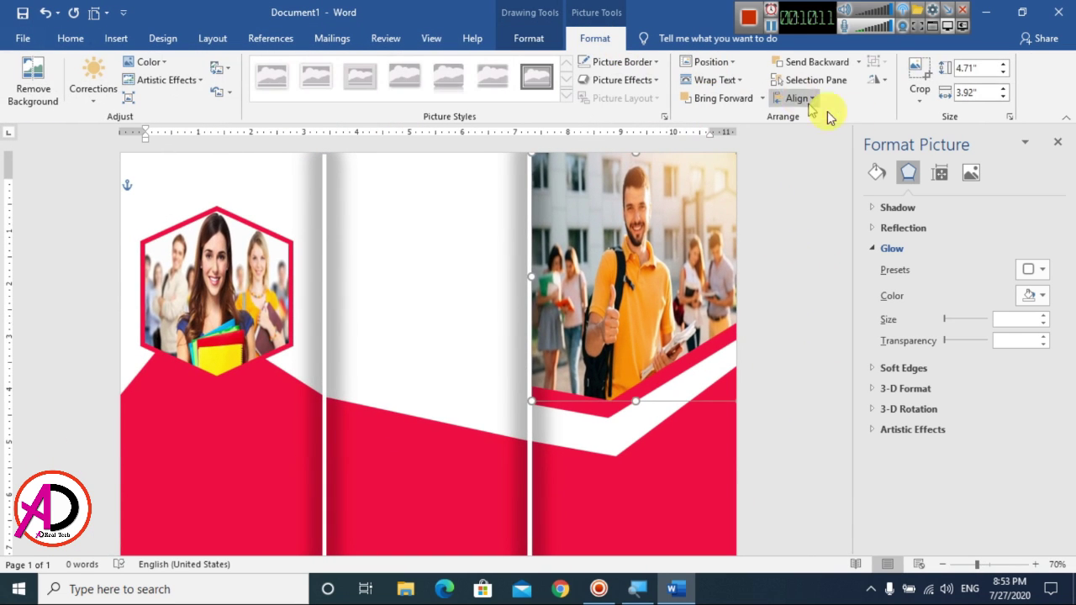
pyautogui.click(927, 74)
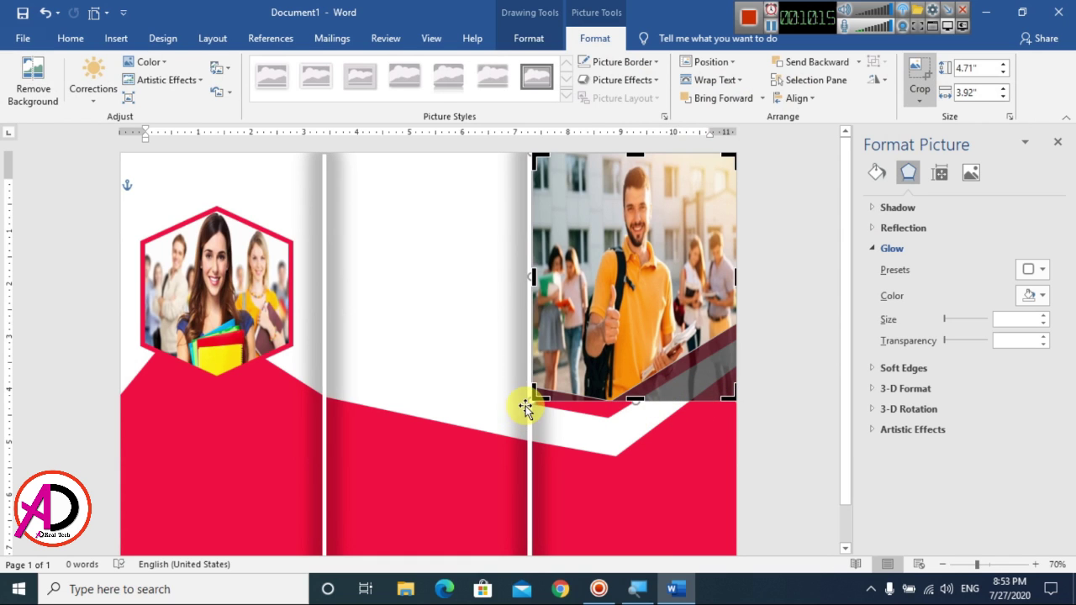
pyautogui.moveTo(527, 404); pyautogui.dragTo(479, 432)
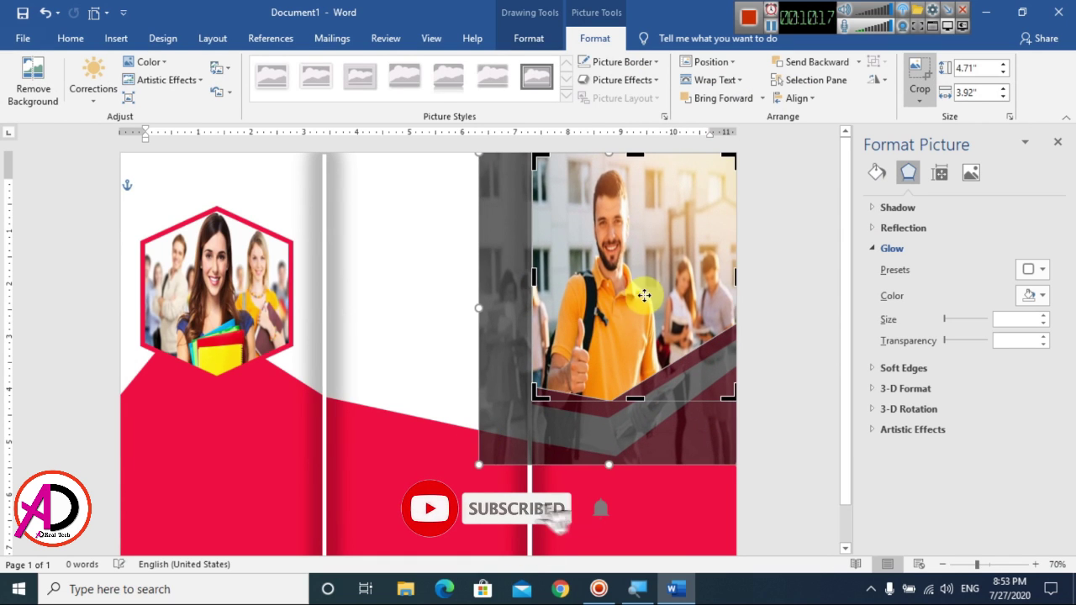
pyautogui.moveTo(644, 295)
pyautogui.mouseDown()
pyautogui.moveTo(636, 266)
pyautogui.moveTo(645, 265)
pyautogui.moveTo(654, 273)
pyautogui.moveTo(643, 292)
pyautogui.mouseUp()
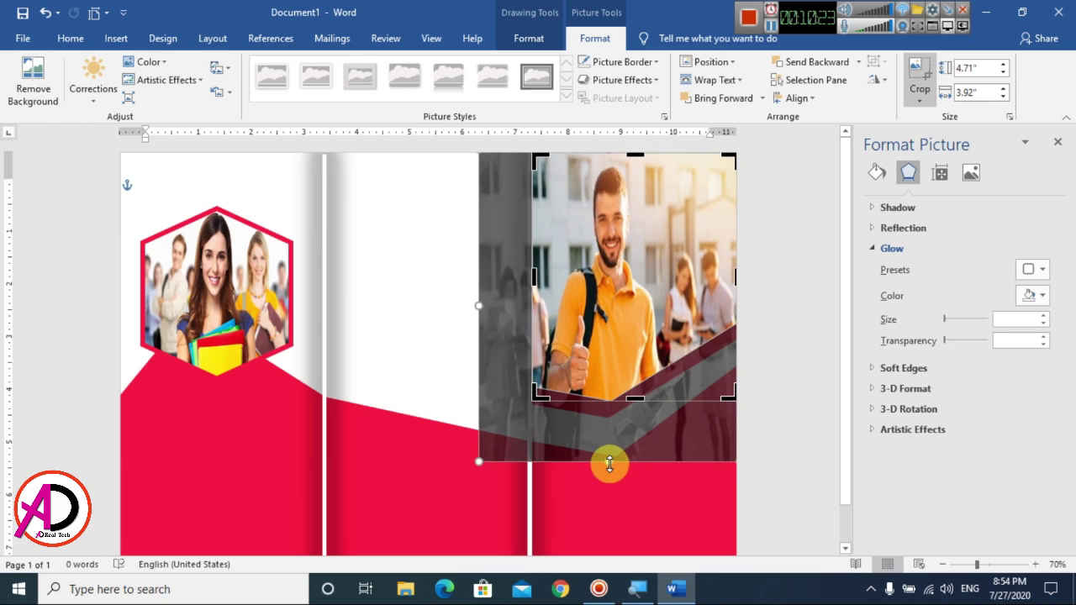
pyautogui.moveTo(609, 464); pyautogui.dragTo(614, 402)
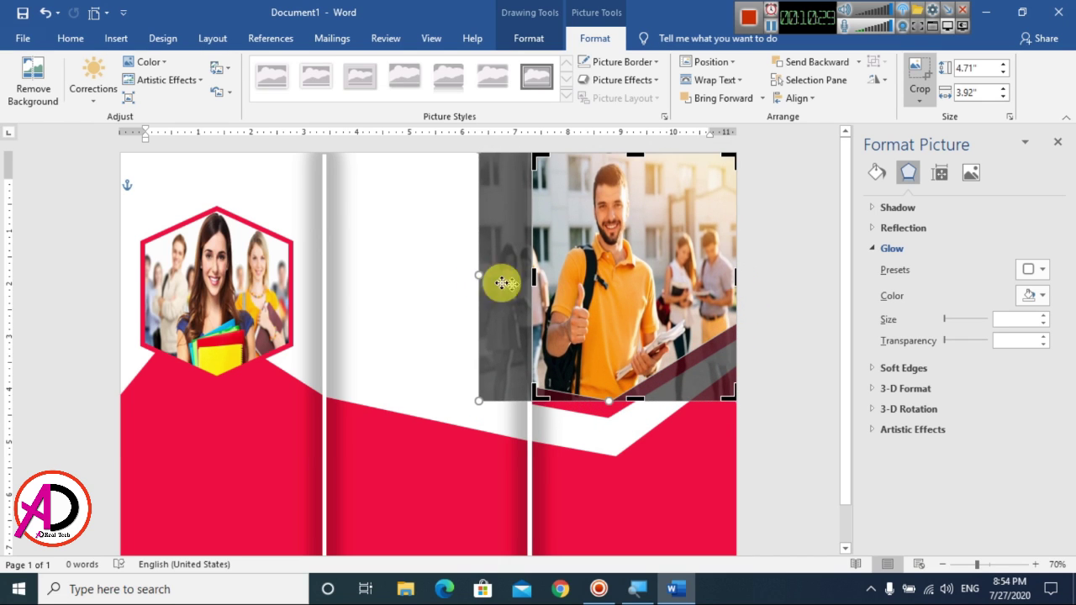
pyautogui.moveTo(476, 275); pyautogui.dragTo(411, 278)
pyautogui.moveTo(611, 280); pyautogui.dragTo(649, 281)
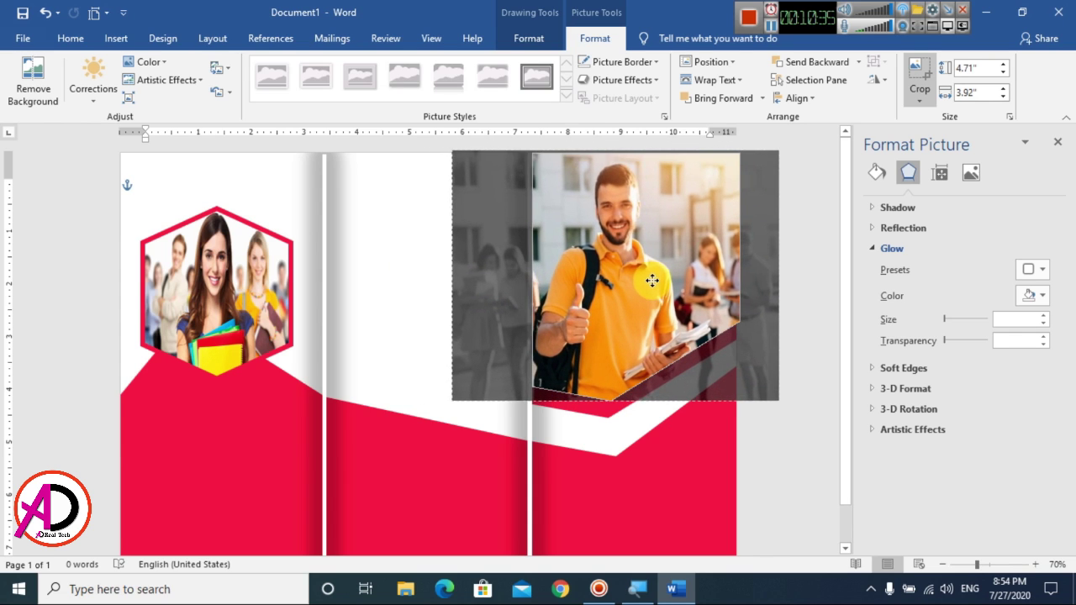
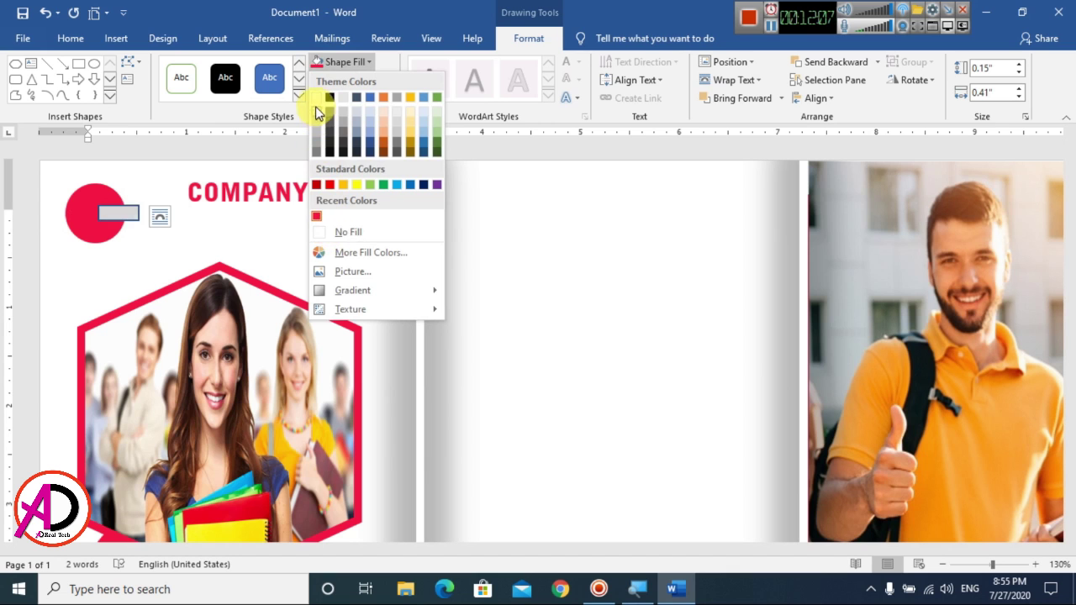
# - Fill the small rectangle over the red logo circle with white and remove its outline
pyautogui.click(318, 98)
pyautogui.click(346, 80)
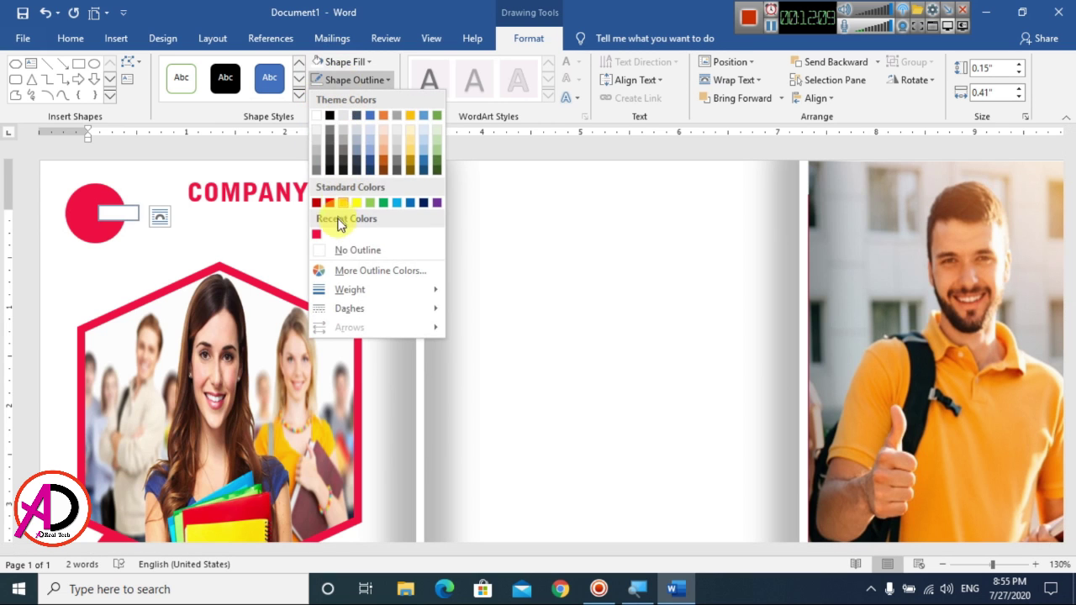
pyautogui.click(339, 251)
pyautogui.click(468, 291)
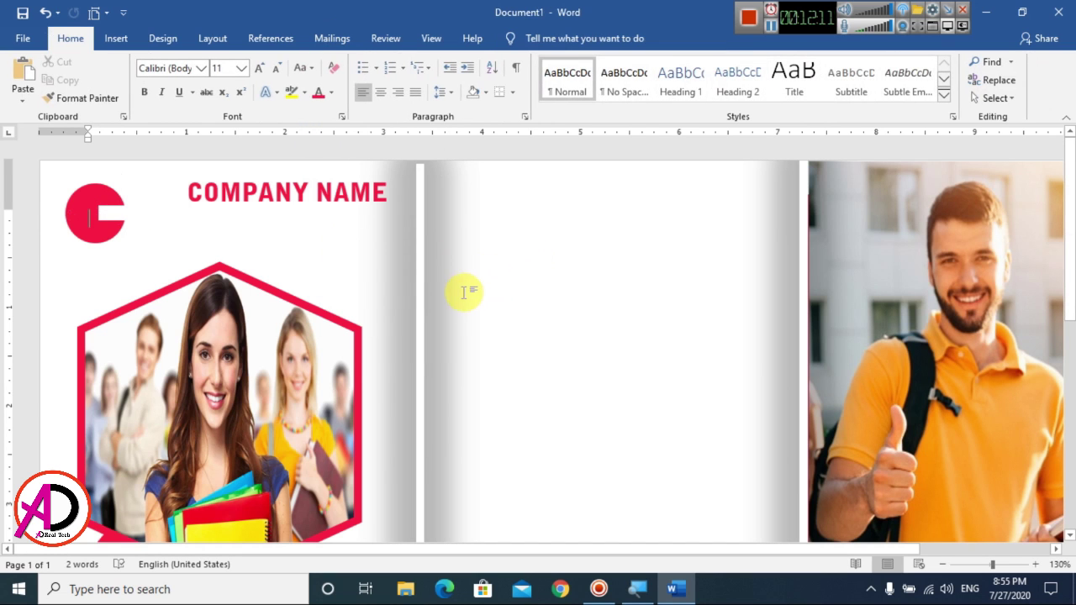
pyautogui.scroll(-1, 472, 307)
pyautogui.scroll(-1, 471, 307)
pyautogui.scroll(2, 468, 308)
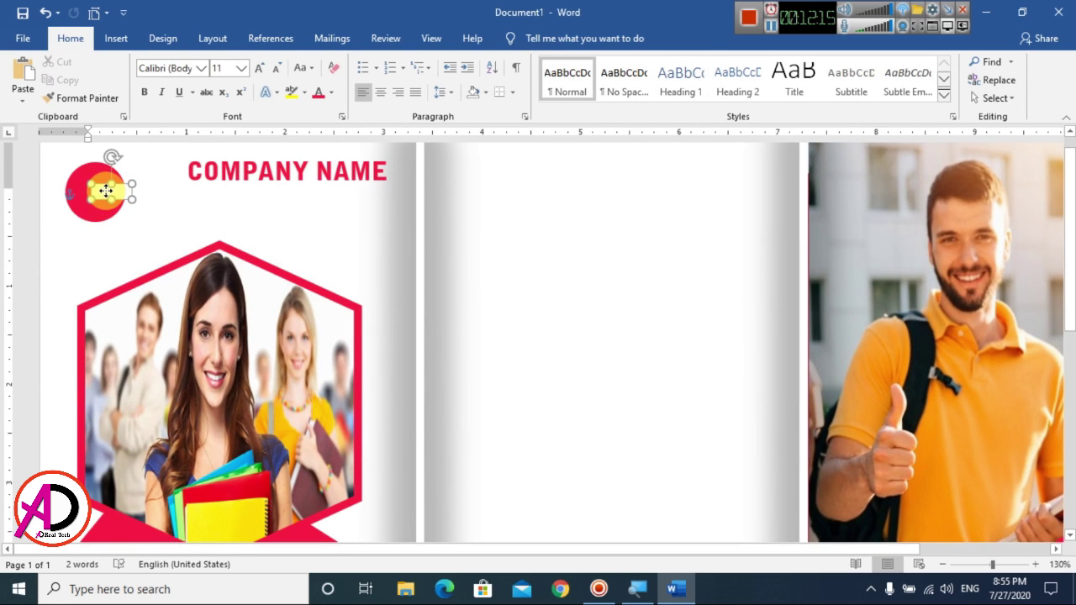
pyautogui.click(142, 229)
pyautogui.scroll(-6, 150, 242)
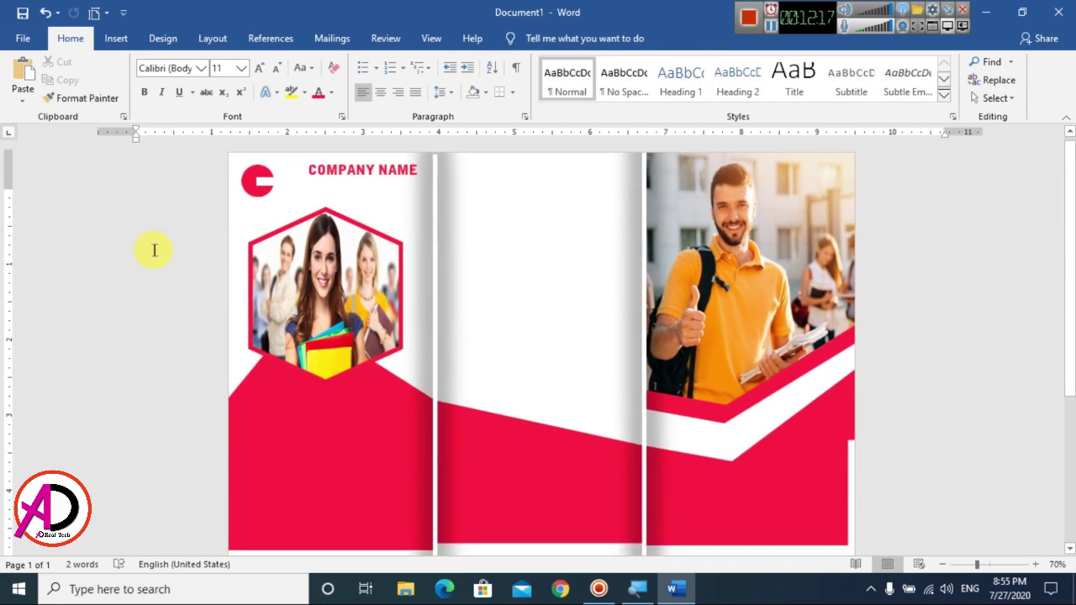
pyautogui.scroll(3, 240, 263)
pyautogui.scroll(-1, 249, 257)
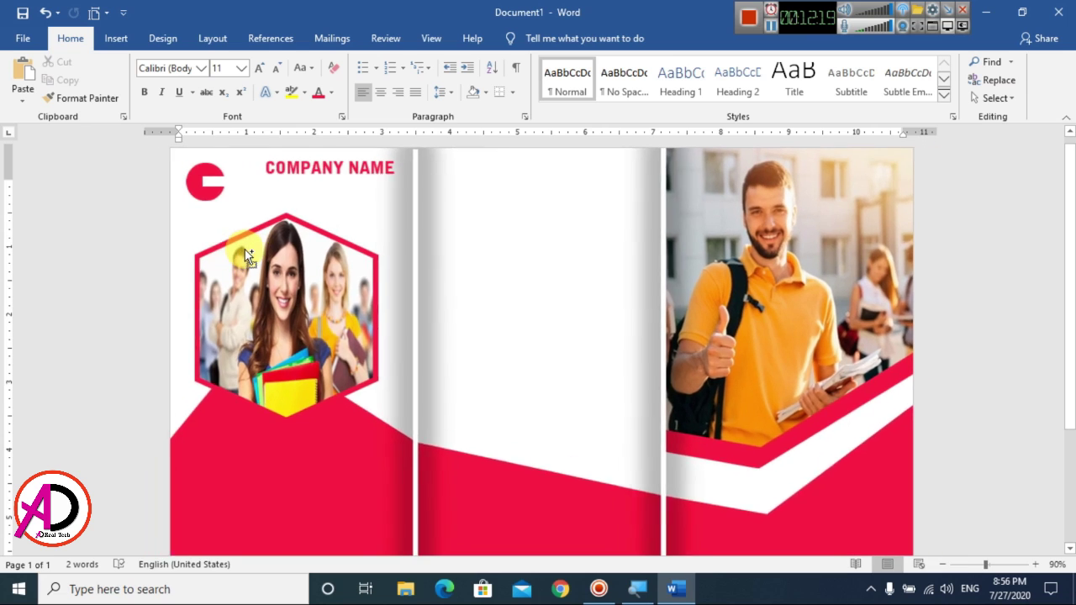
pyautogui.scroll(3, 249, 256)
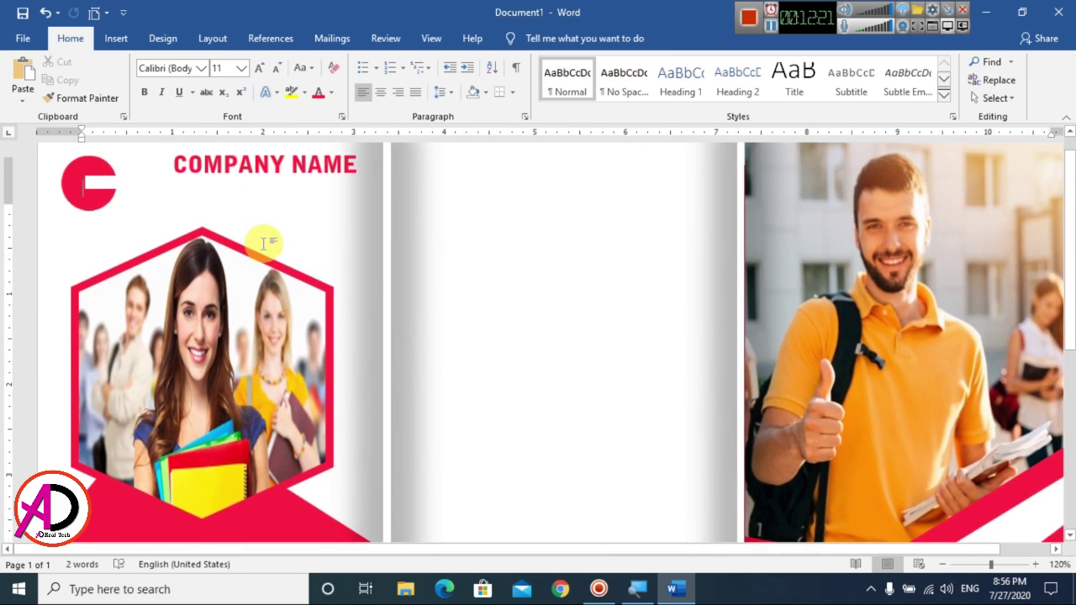
pyautogui.scroll(1, 264, 244)
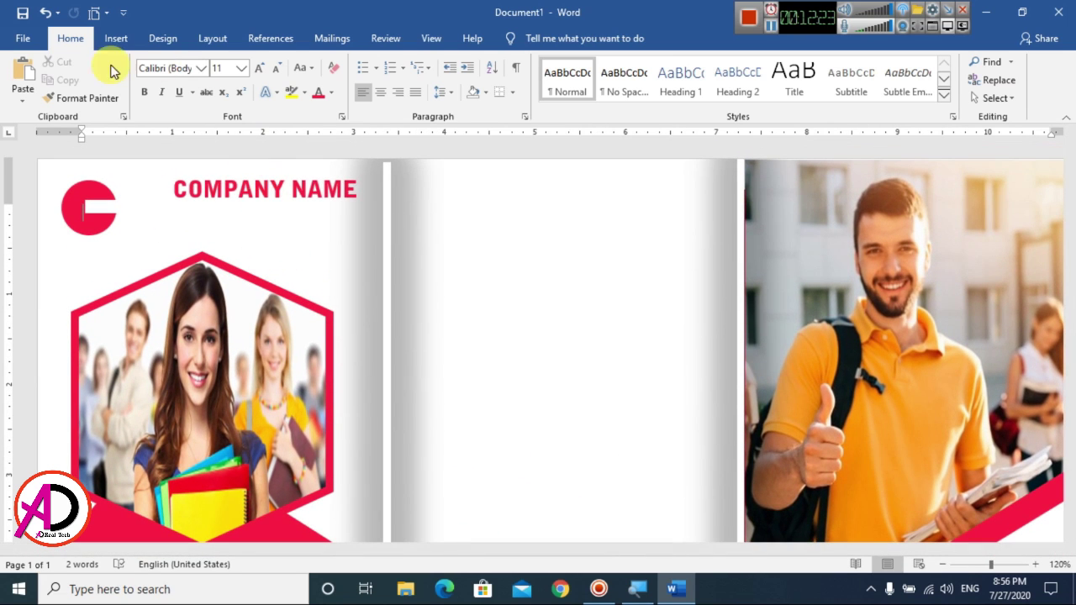
# - Duplicate the COMPANY NAME text box and place the copy directly beneath the original in the first column
pyautogui.click(123, 40)
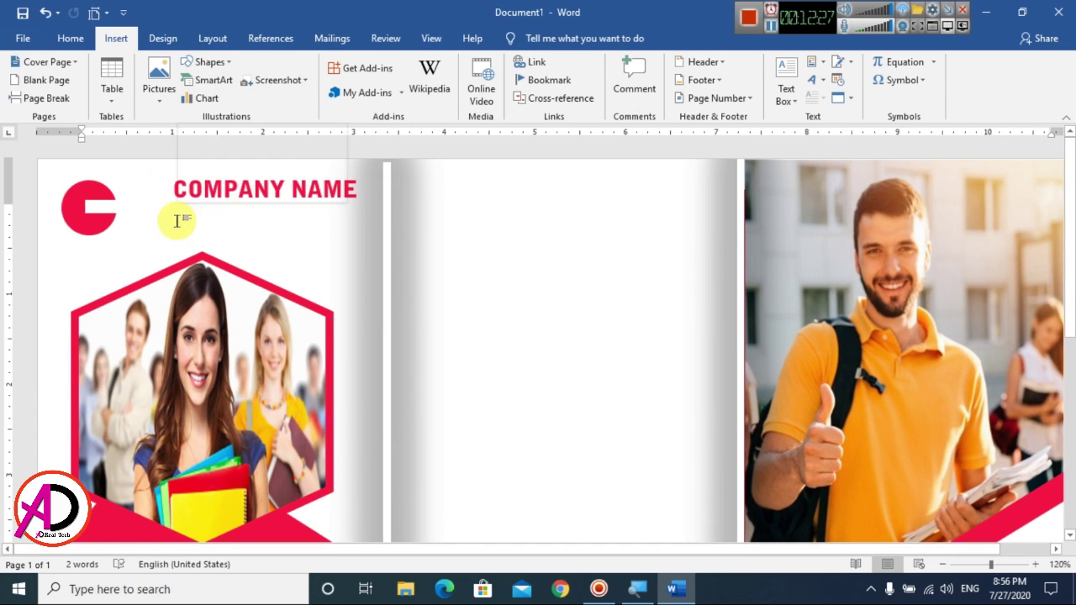
pyautogui.click(191, 189)
pyautogui.click(206, 221)
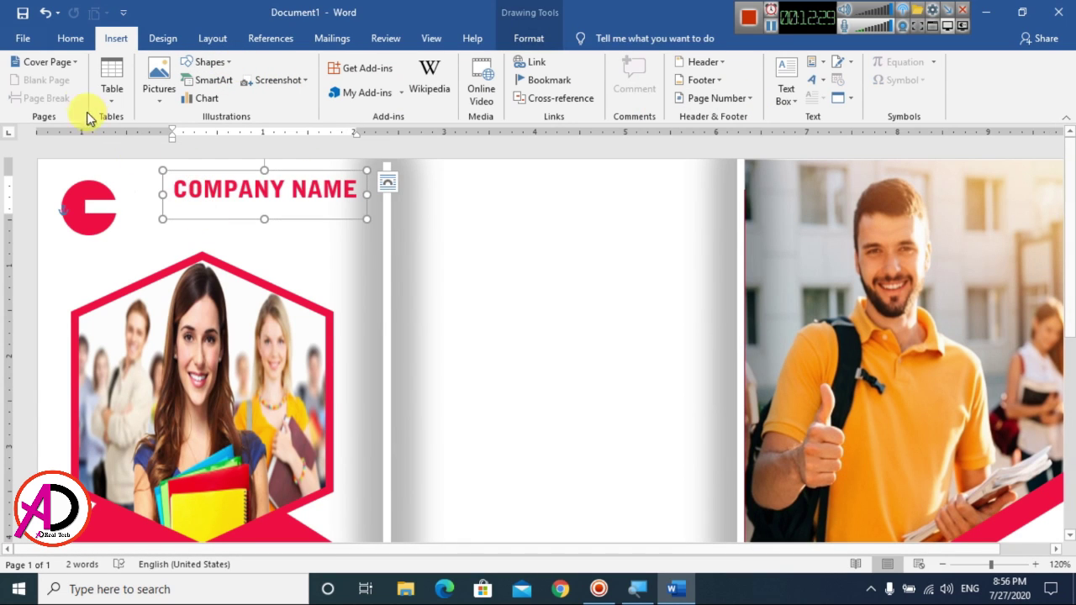
pyautogui.click(72, 39)
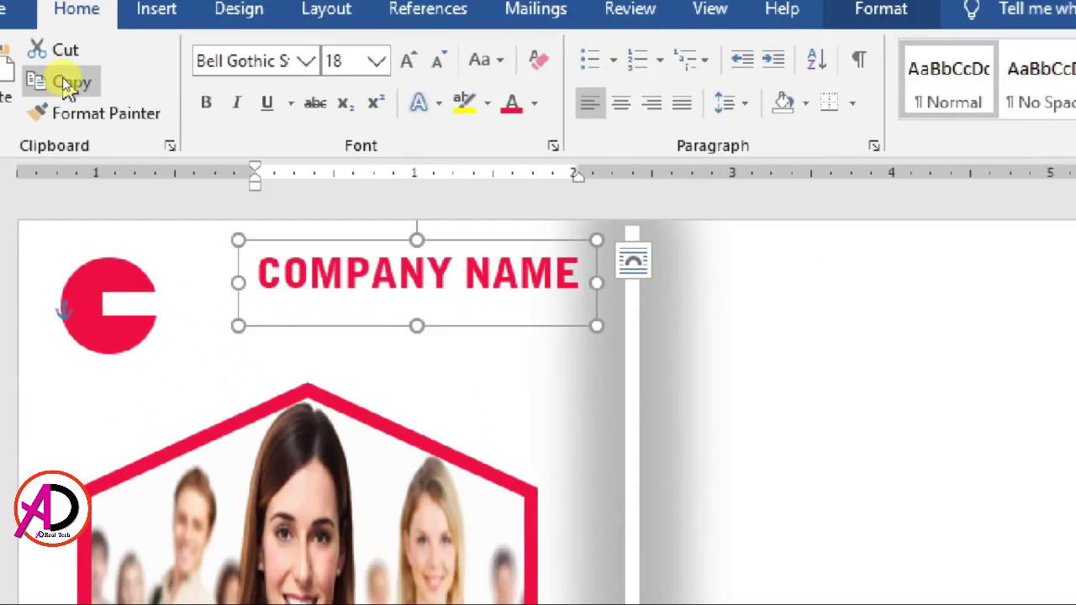
pyautogui.click(64, 79)
pyautogui.click(23, 77)
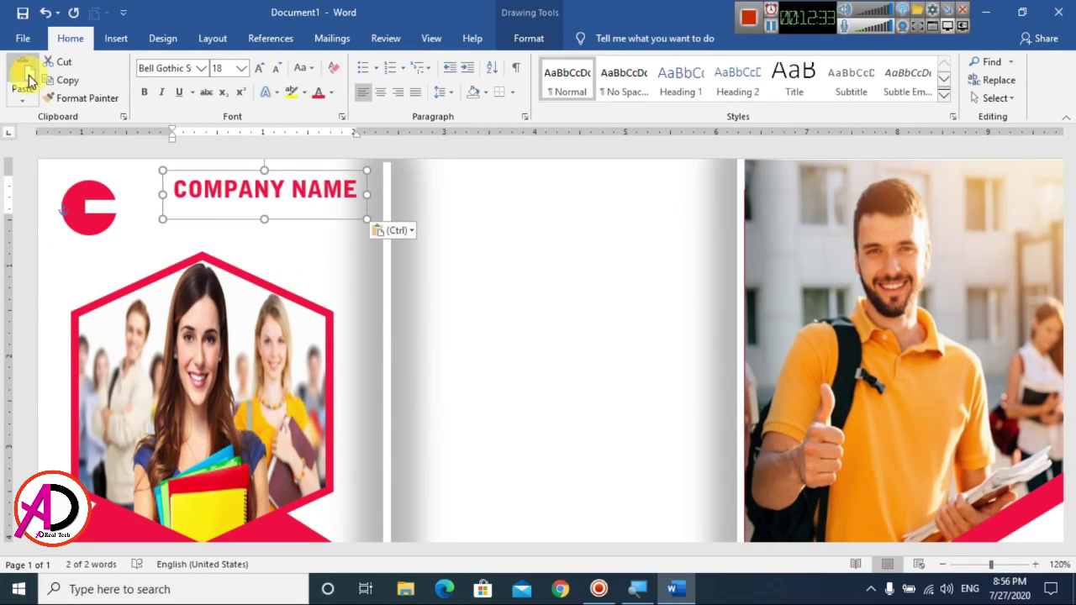
pyautogui.moveTo(278, 236); pyautogui.dragTo(277, 243)
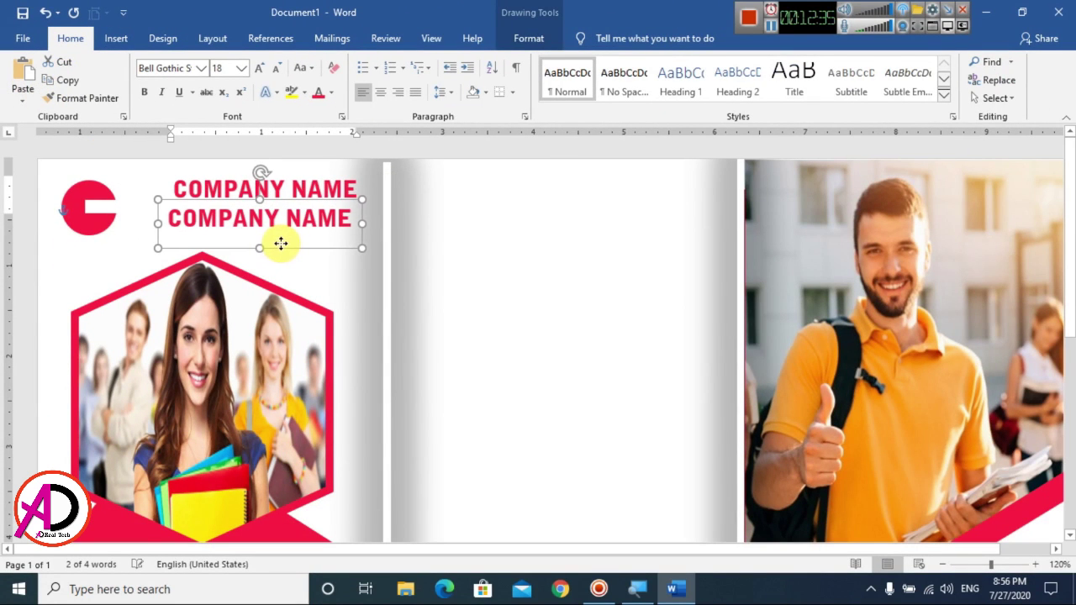
# - Replace the text of the copied box under the company name with TITLE GOES HERE
pyautogui.tripleClick(290, 221)
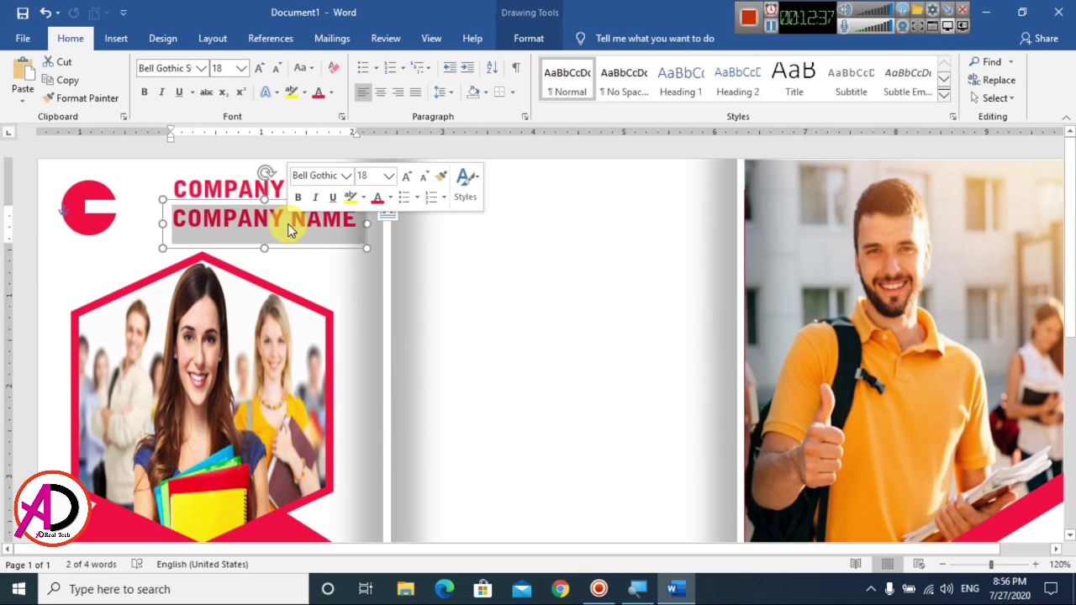
pyautogui.write('TITLE')
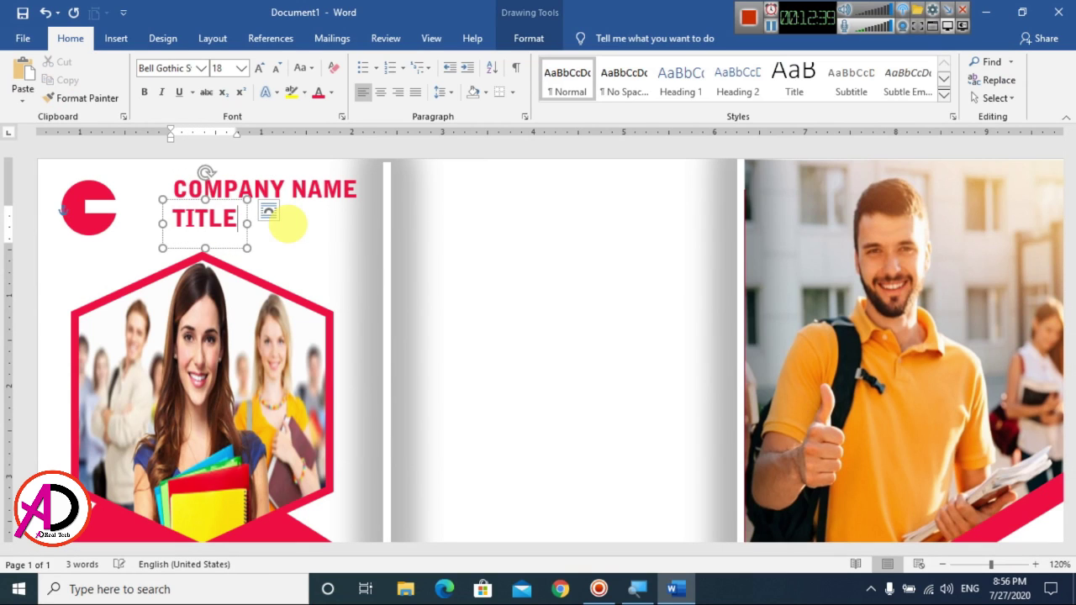
pyautogui.write(' GORES')
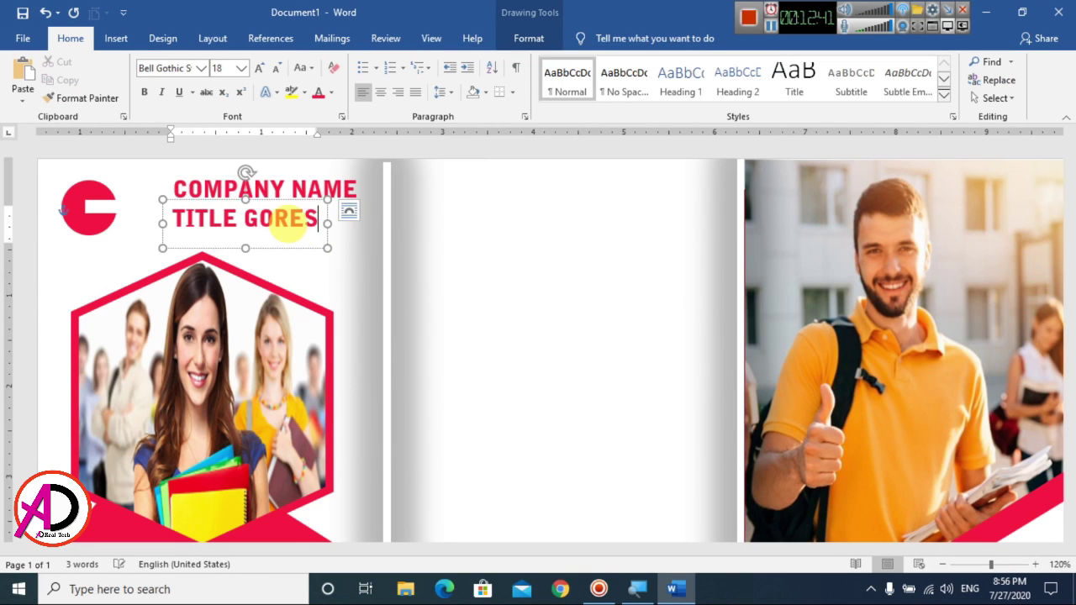
pyautogui.press('BackSpace')
pyautogui.press('BackSpace')
pyautogui.press('BackSpace')
pyautogui.write('ES HERE')
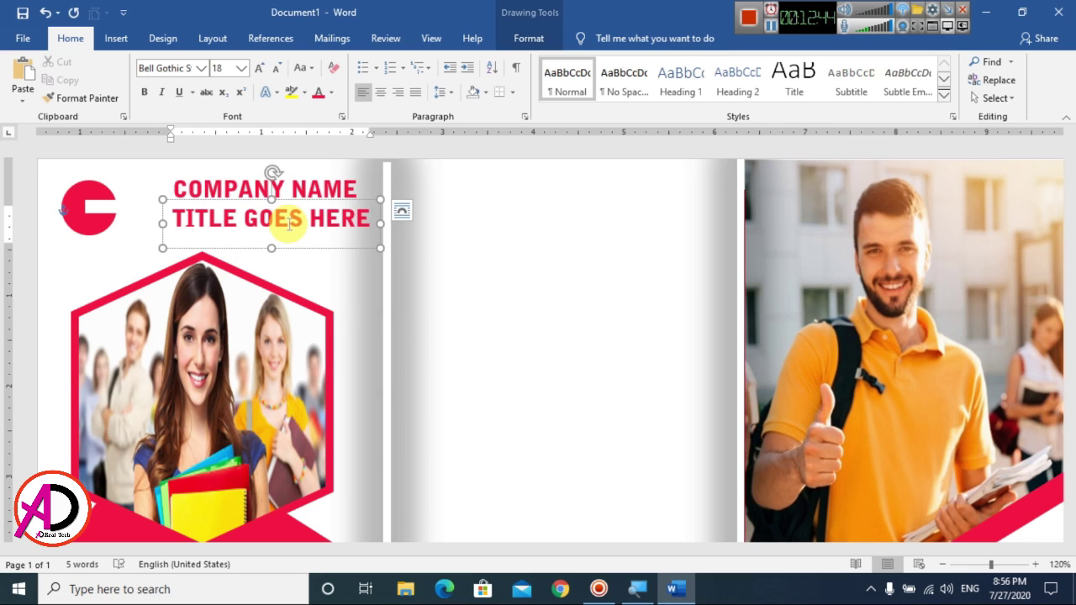
# - Reduce the TITLE GOES HERE text to 11 pt and align its box under the right end of COMPANY NAME
pyautogui.hotkey('ctrl', 'a')
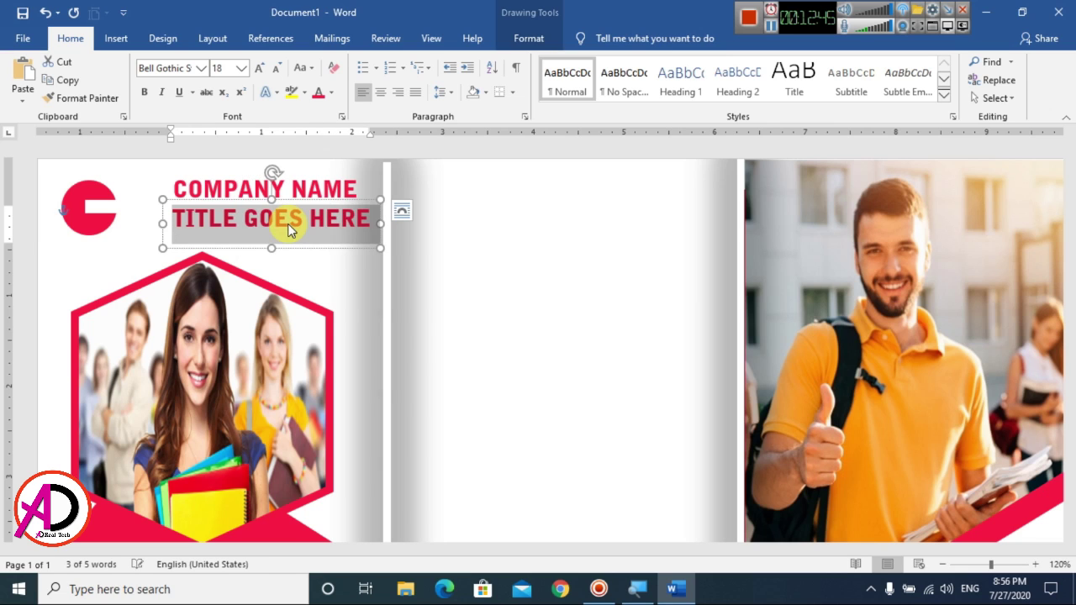
pyautogui.hotkey('ctrl', 'shift', ',')
pyautogui.hotkey('ctrl', 'shift', ',')
pyautogui.hotkey('ctrl', 'shift', ',')
pyautogui.hotkey('ctrl', 'shift', ',')
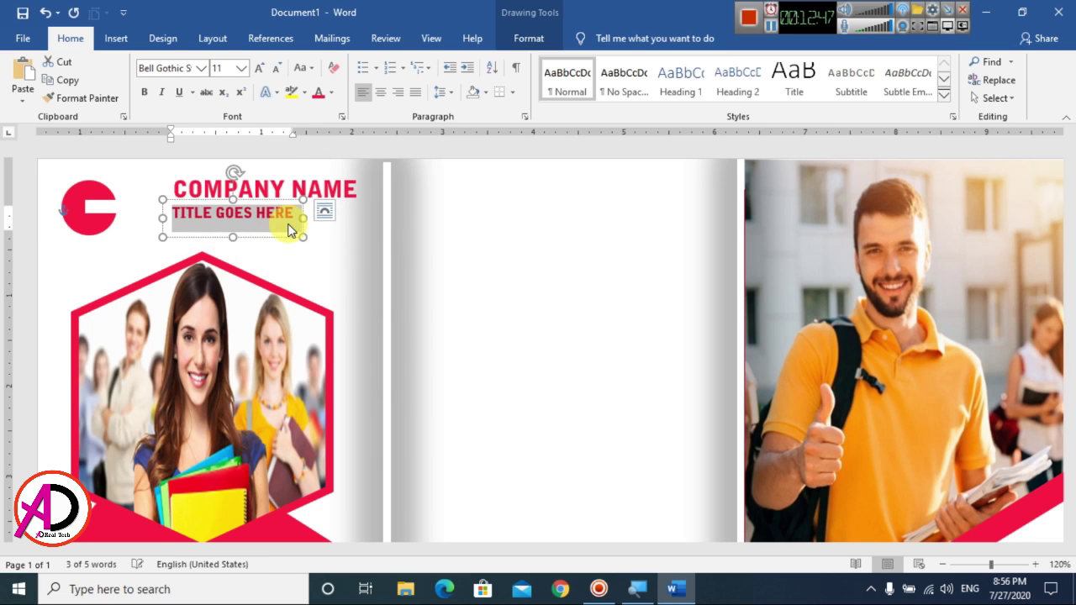
pyautogui.moveTo(263, 241); pyautogui.dragTo(320, 232)
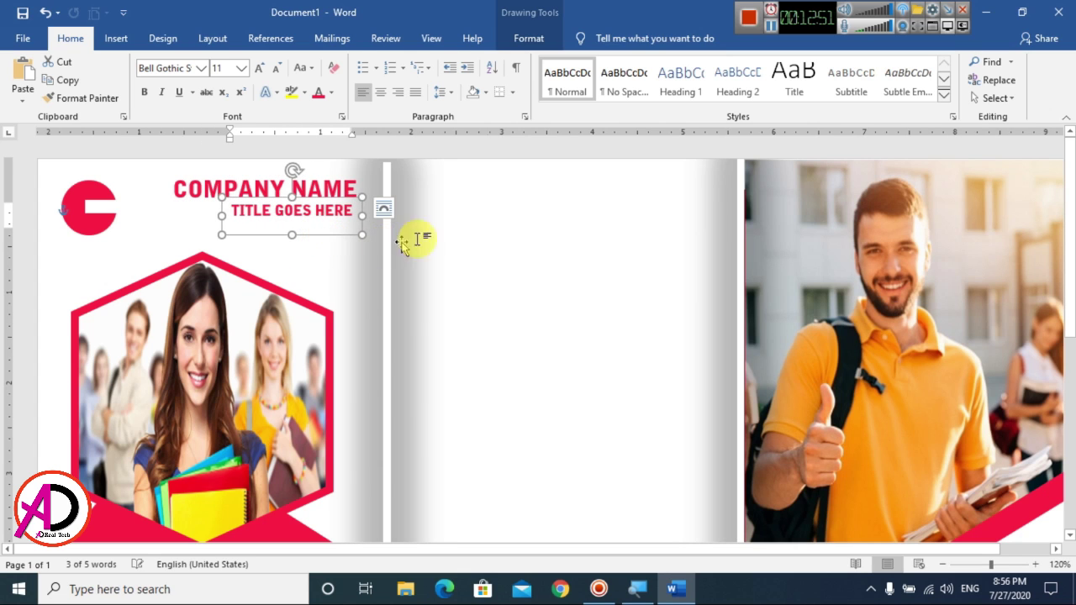
pyautogui.click(503, 241)
pyautogui.keyDown('ctrl'); pyautogui.scroll(-5, 483, 257); pyautogui.keyUp('ctrl')
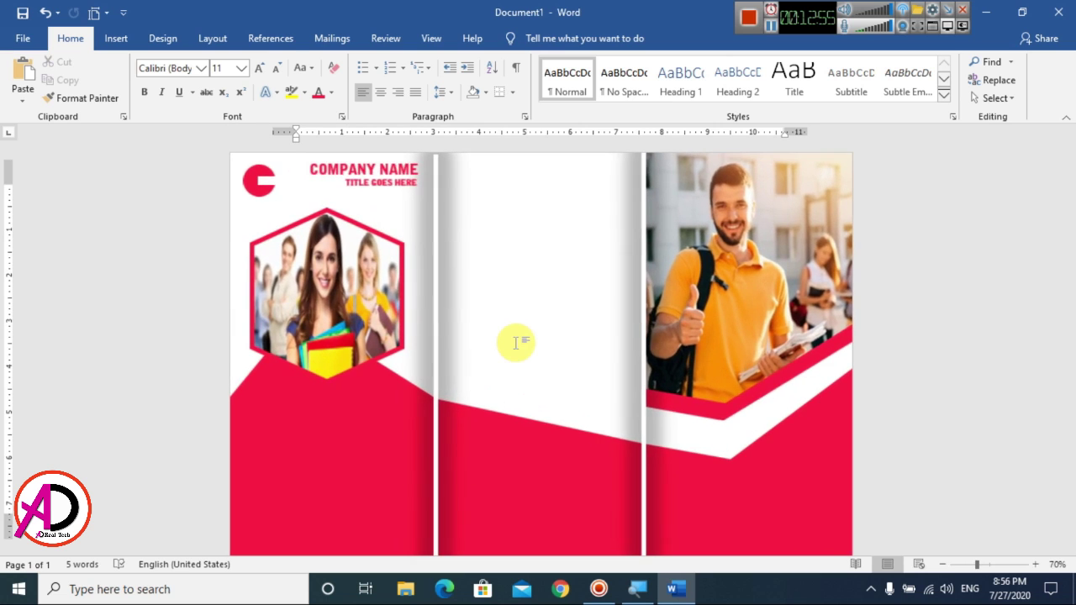
pyautogui.keyDown('ctrl'); pyautogui.scroll(-2, 512, 340); pyautogui.keyUp('ctrl')
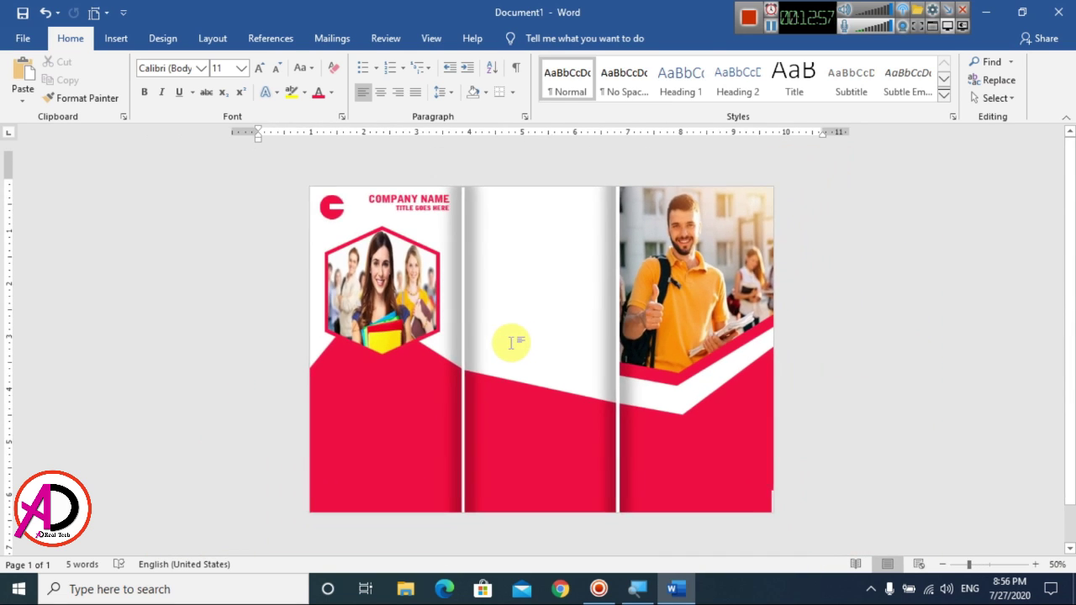
pyautogui.keyDown('ctrl'); pyautogui.scroll(3, 512, 342); pyautogui.keyUp('ctrl')
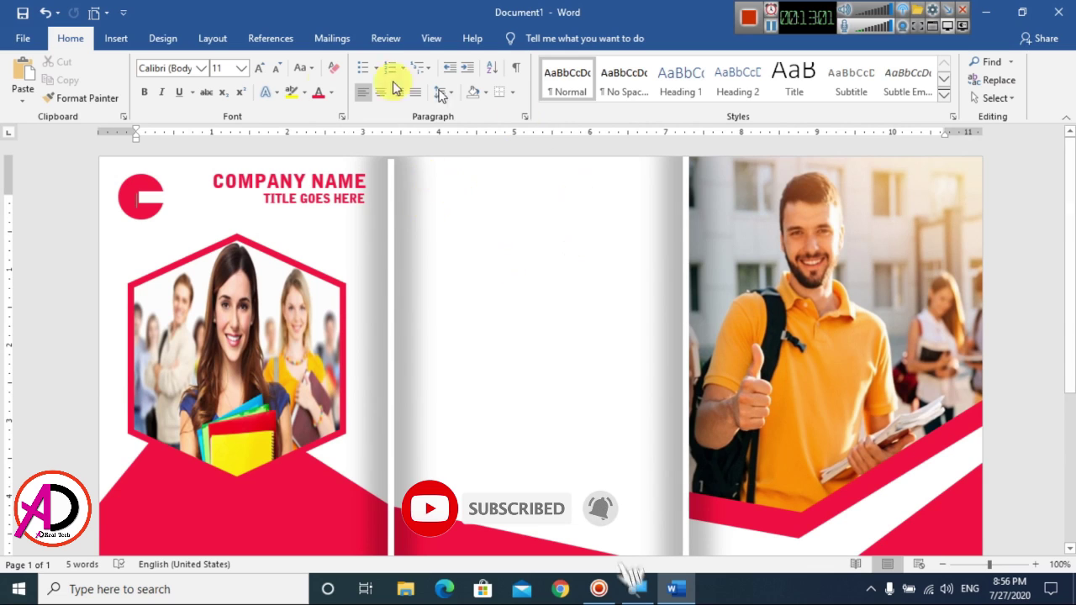
pyautogui.click(115, 39)
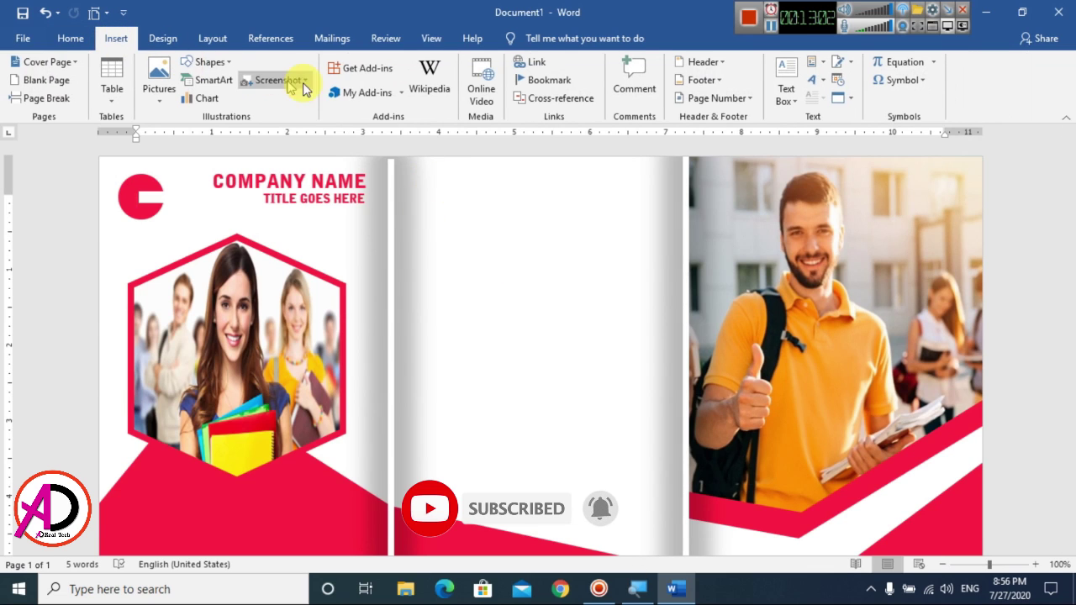
pyautogui.click(210, 63)
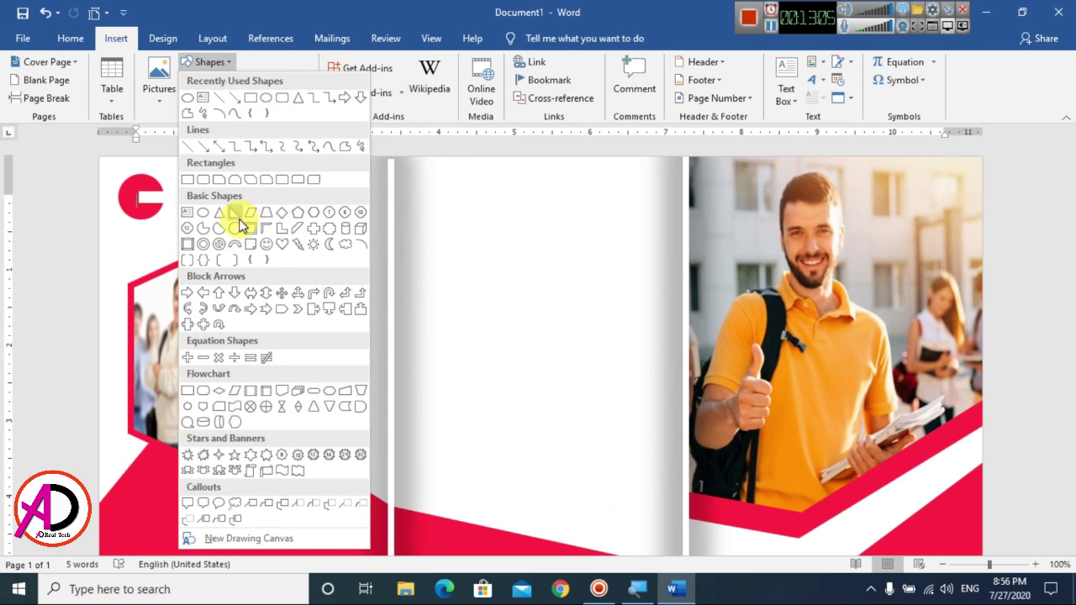
pyautogui.click(814, 84)
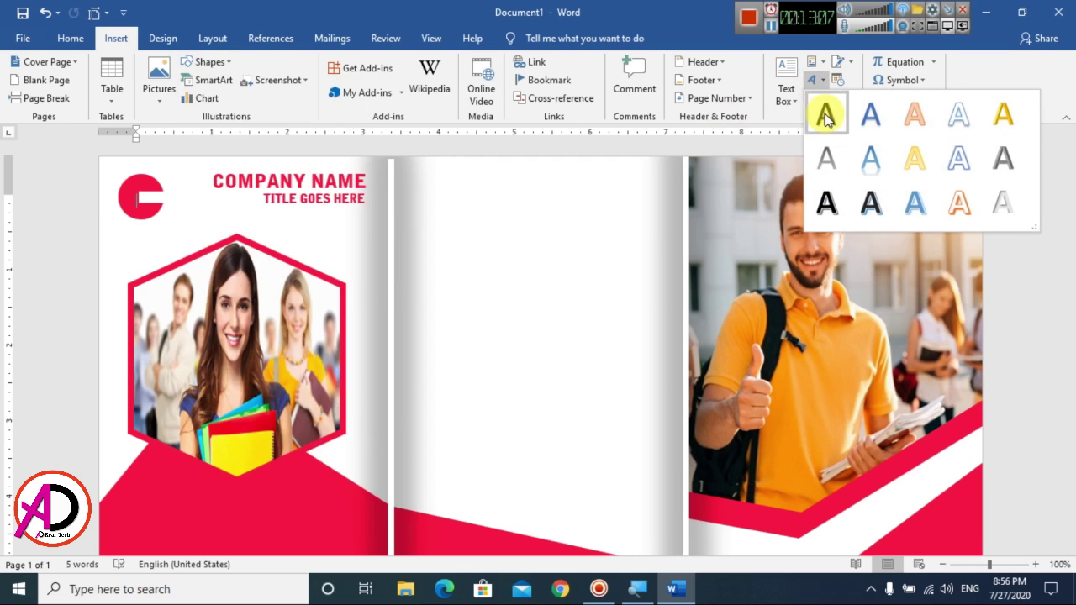
# - Duplicate the COMPANY NAME text box and place the copy at the top of the middle column
pyautogui.click(288, 174)
pyautogui.click(288, 179)
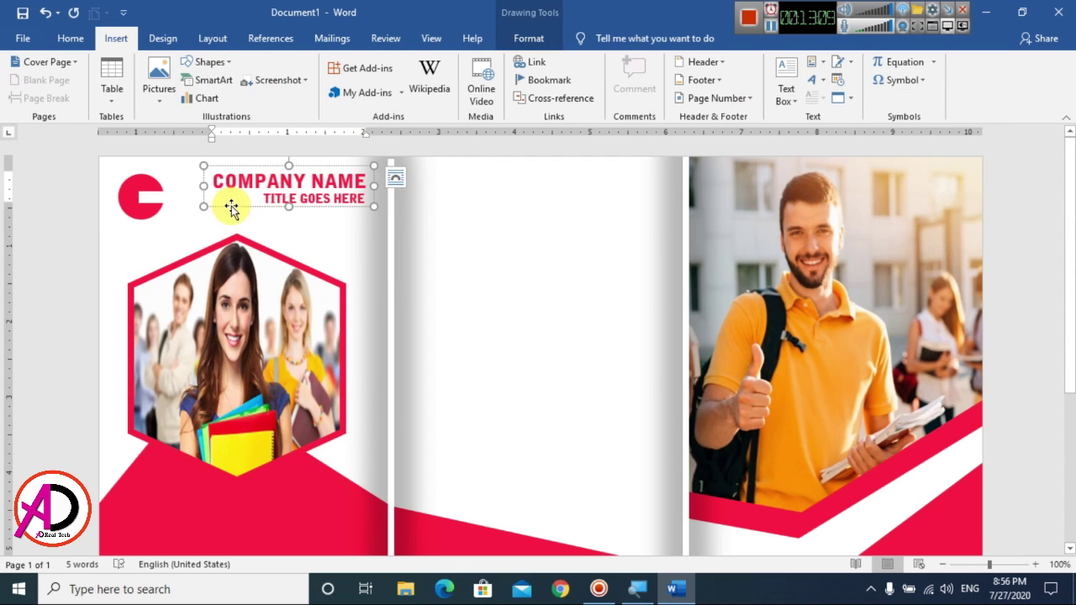
pyautogui.click(207, 174)
pyautogui.click(70, 44)
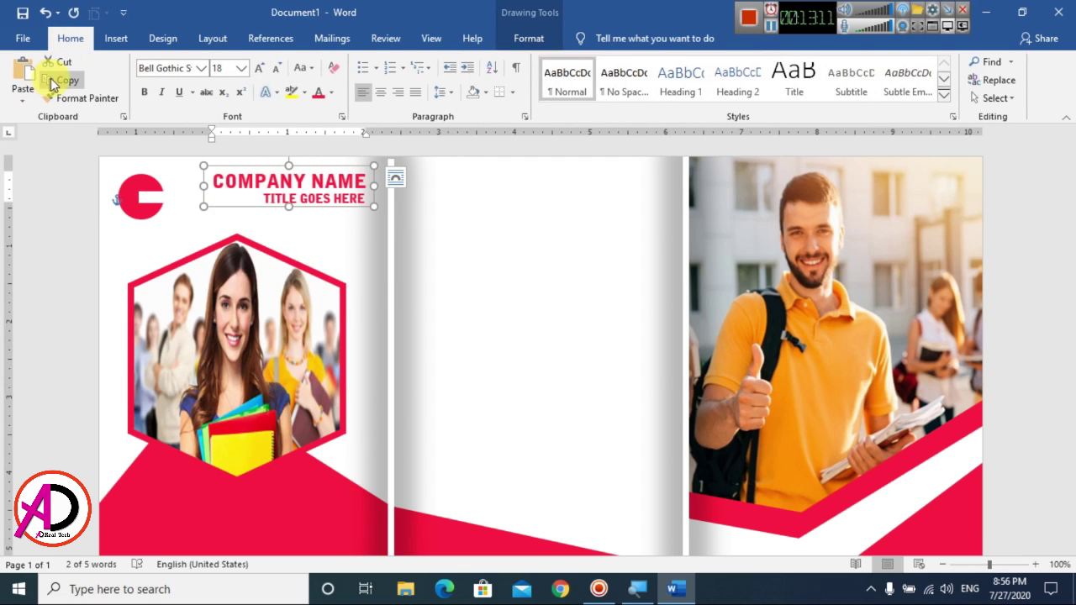
pyautogui.click(23, 76)
pyautogui.moveTo(237, 209); pyautogui.dragTo(468, 205)
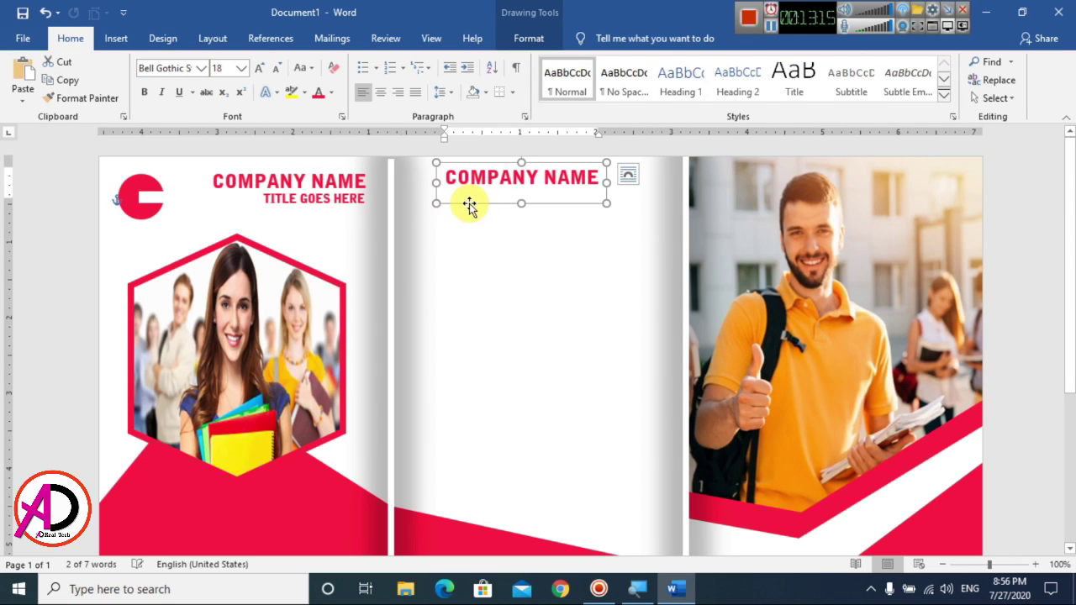
# - Move the middle column's heading box a little lower and replace its text with SUBTITLE GOES HERE
pyautogui.tripleClick(561, 173)
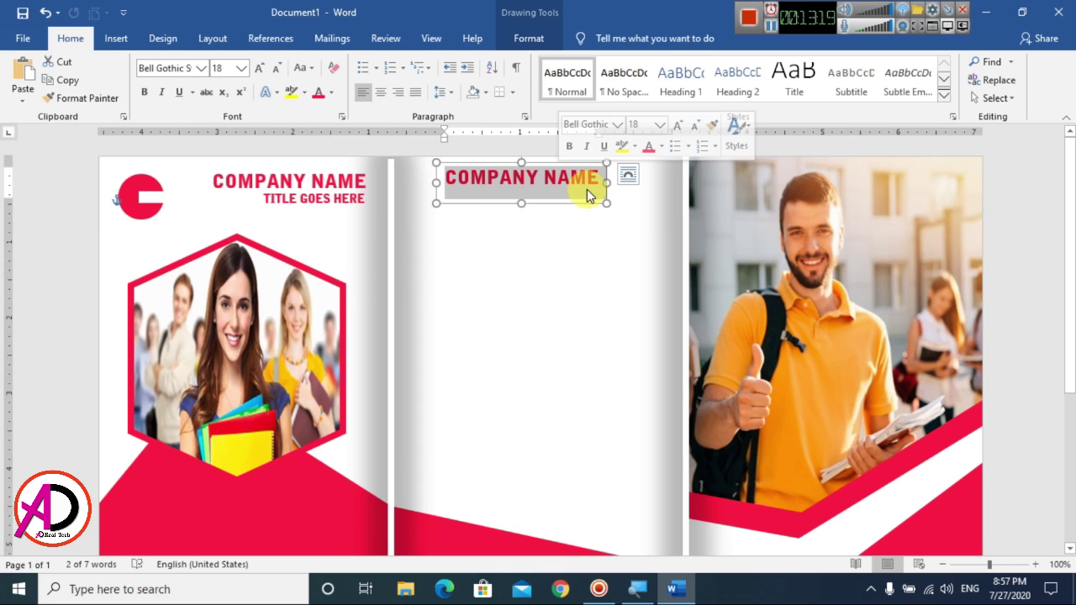
pyautogui.moveTo(477, 201); pyautogui.dragTo(463, 242)
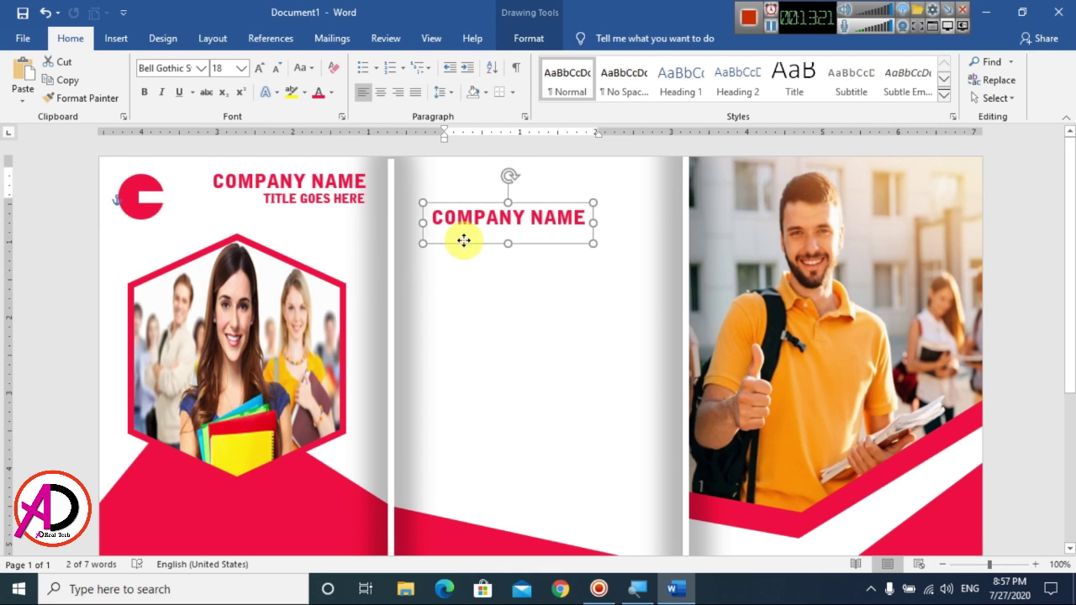
pyautogui.write('S')
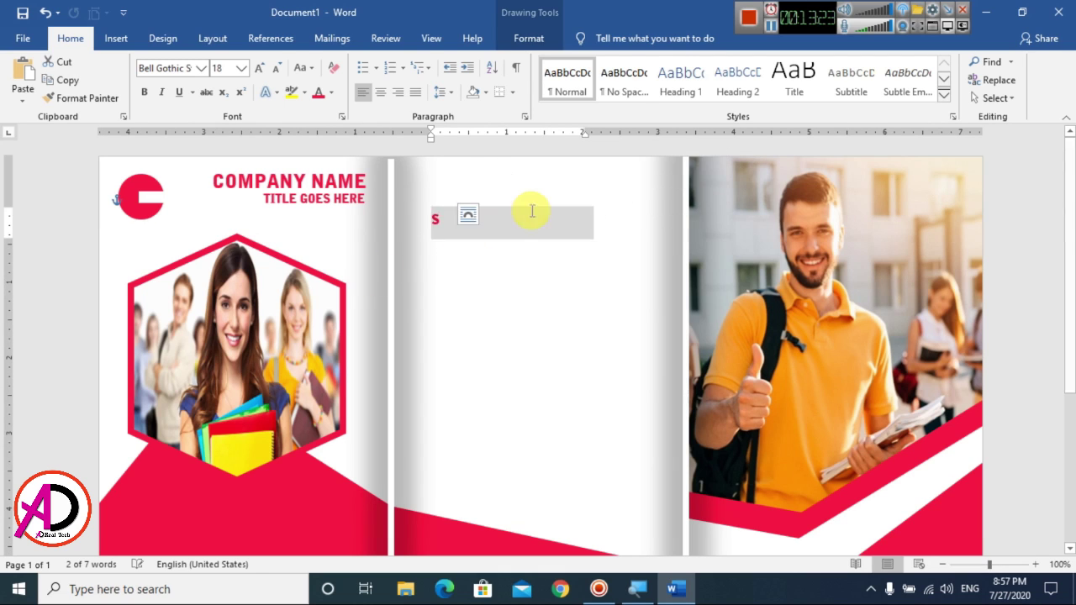
pyautogui.write('UB')
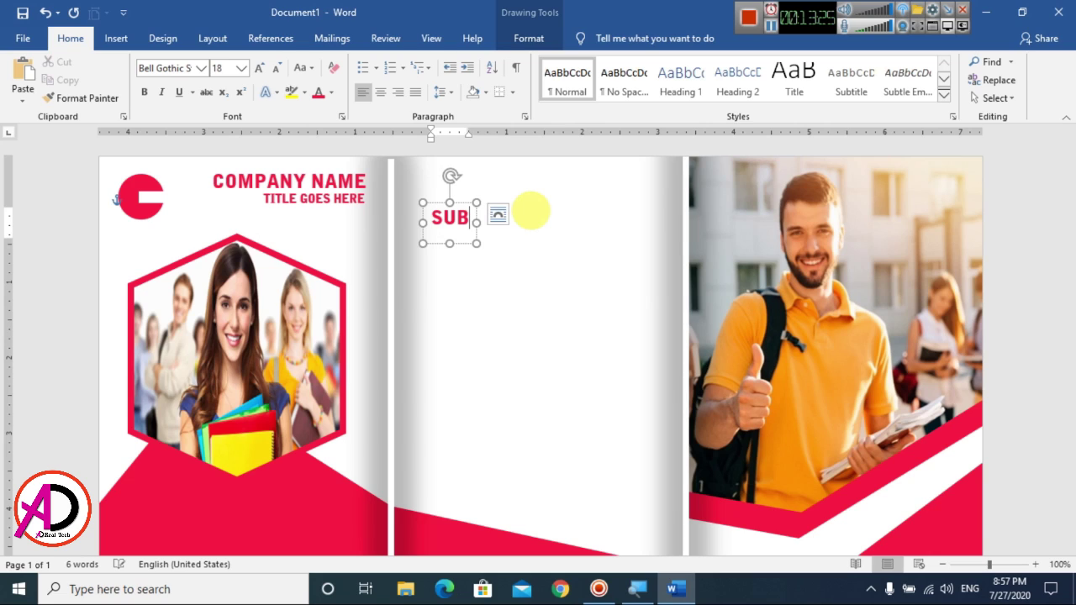
pyautogui.write('TT')
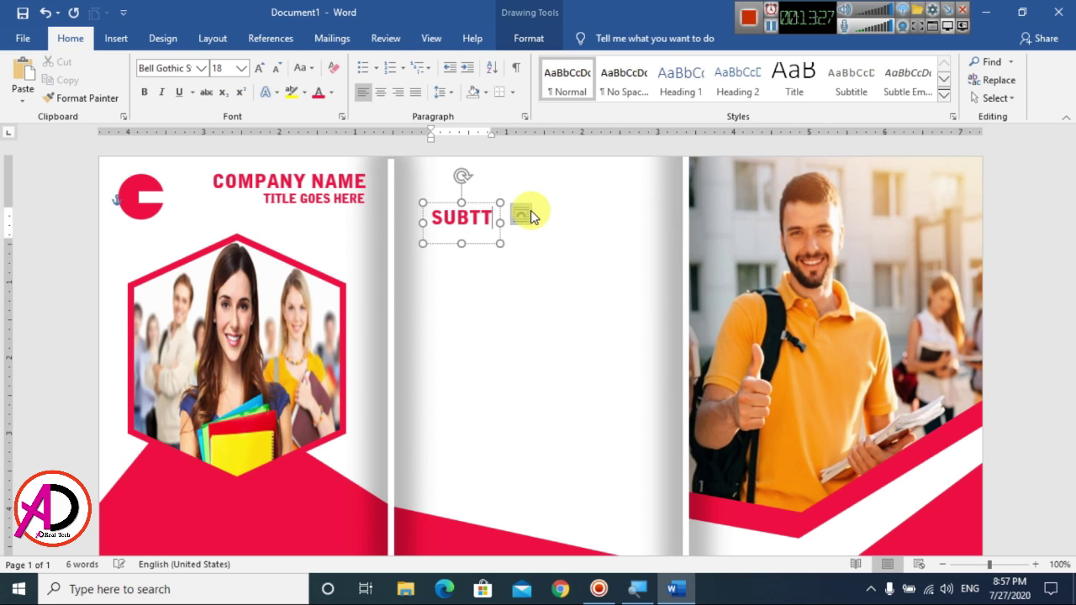
pyautogui.press('BackSpace')
pyautogui.write('ITLE ')
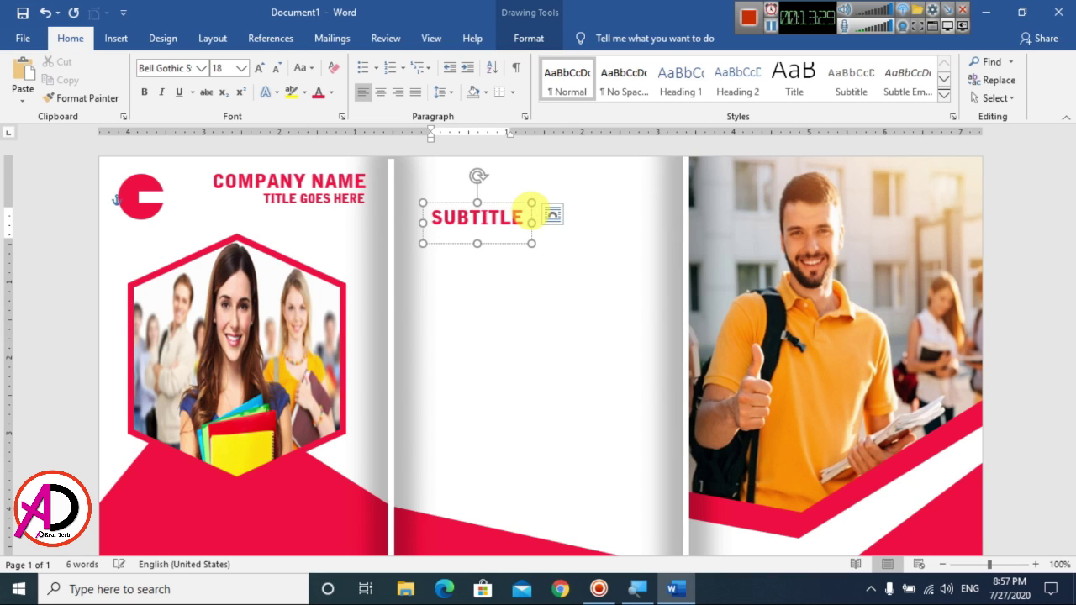
pyautogui.write('GOR')
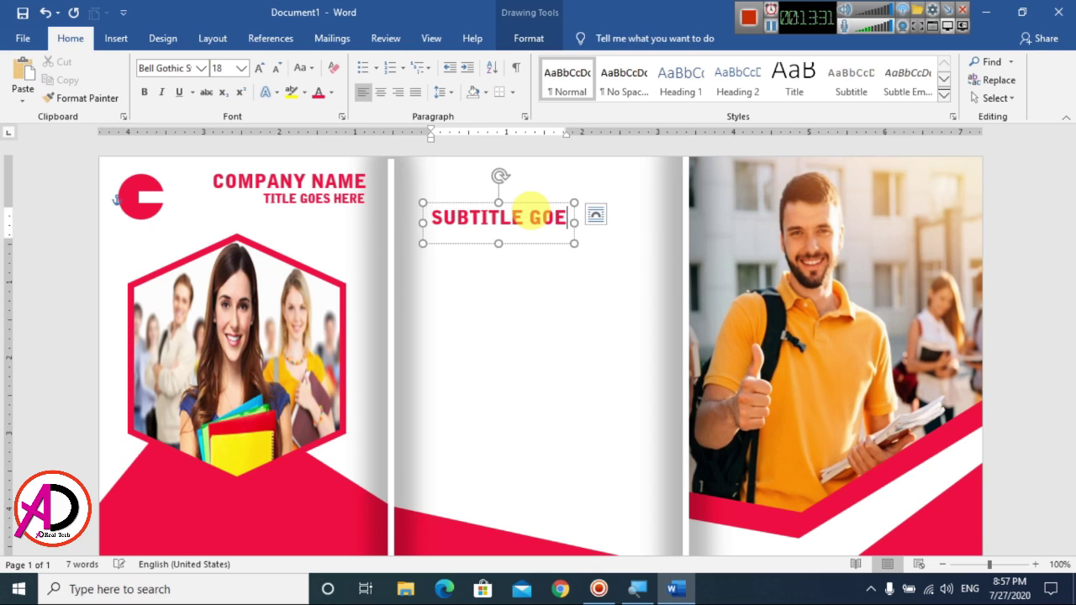
pyautogui.write('S HERE')
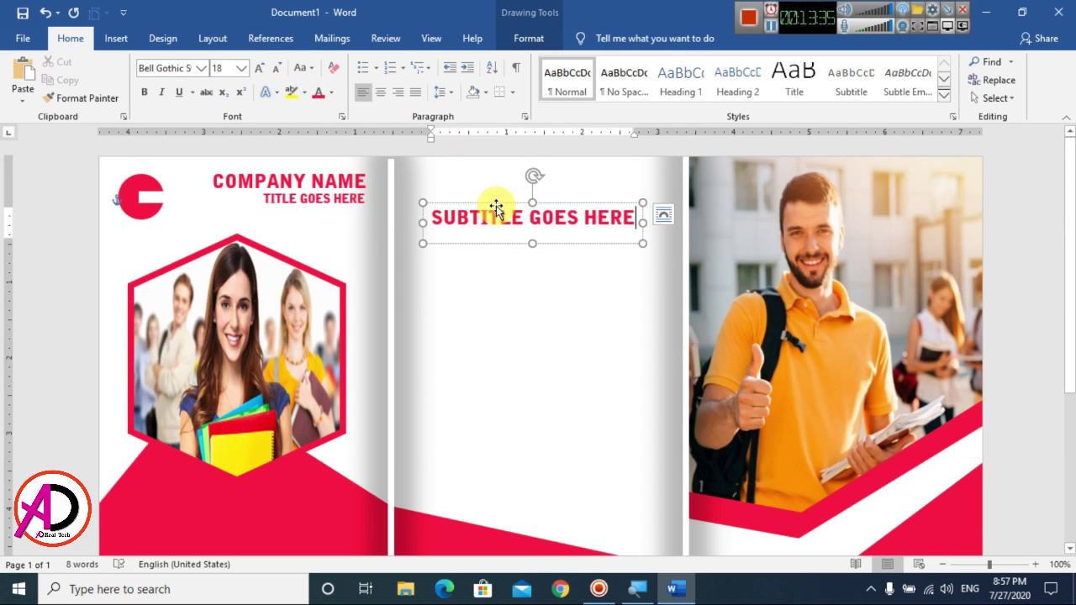
# - Shift the SUBTITLE GOES HERE box slightly down and to the left within the middle column, then deselect it
pyautogui.moveTo(496, 208); pyautogui.dragTo(478, 222)
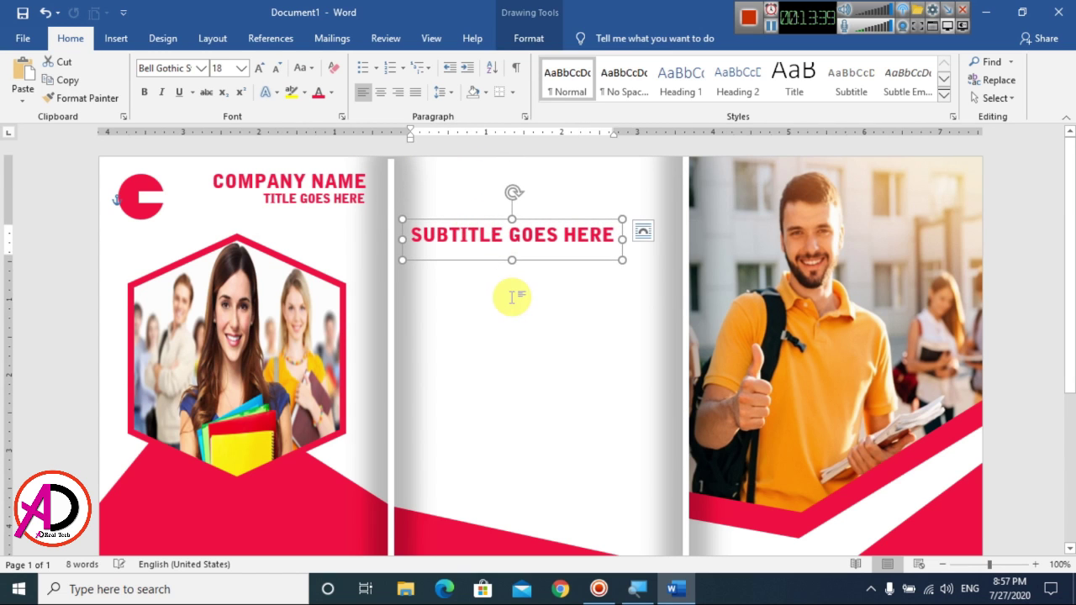
pyautogui.click(512, 297)
pyautogui.scroll(-4, 511, 296)
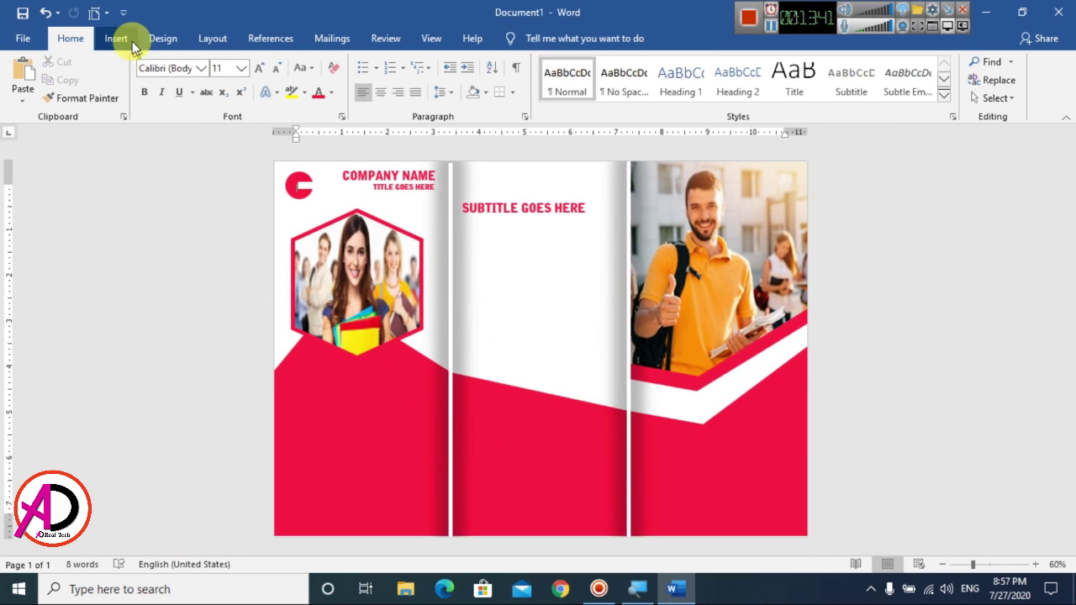
# - Draw a text box below SUBTITLE GOES HERE in the middle column, spanning most of the column's white area
pyautogui.click(130, 40)
pyautogui.click(209, 64)
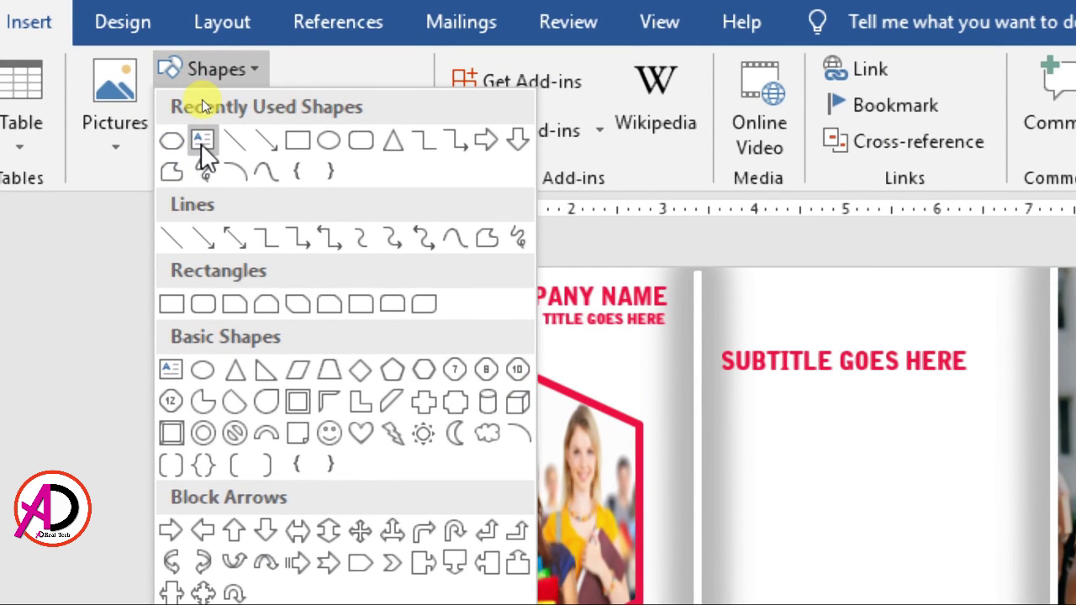
pyautogui.press('super')
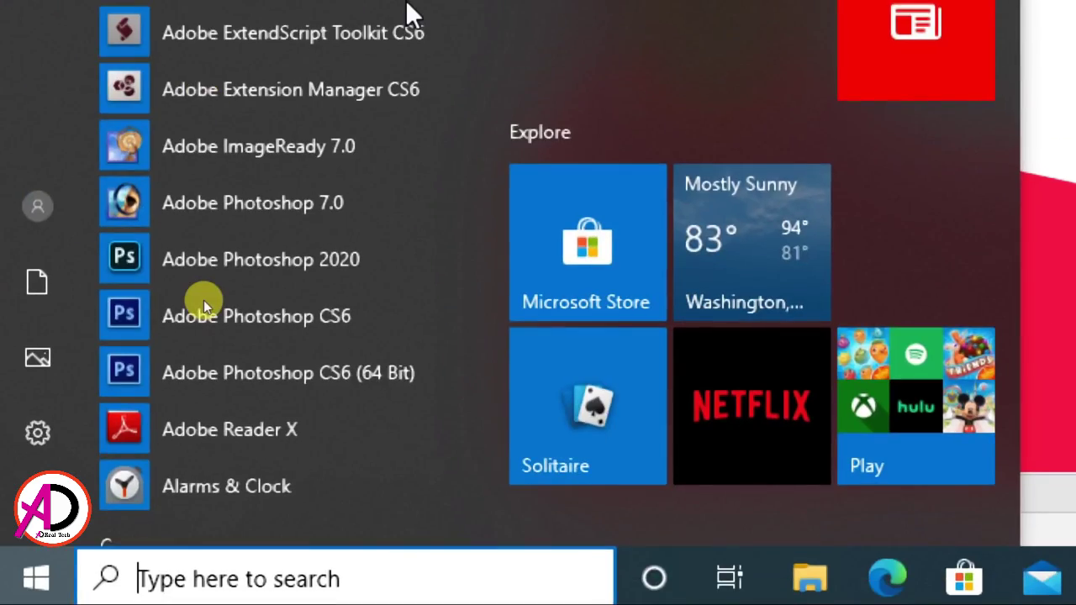
pyautogui.press('super')
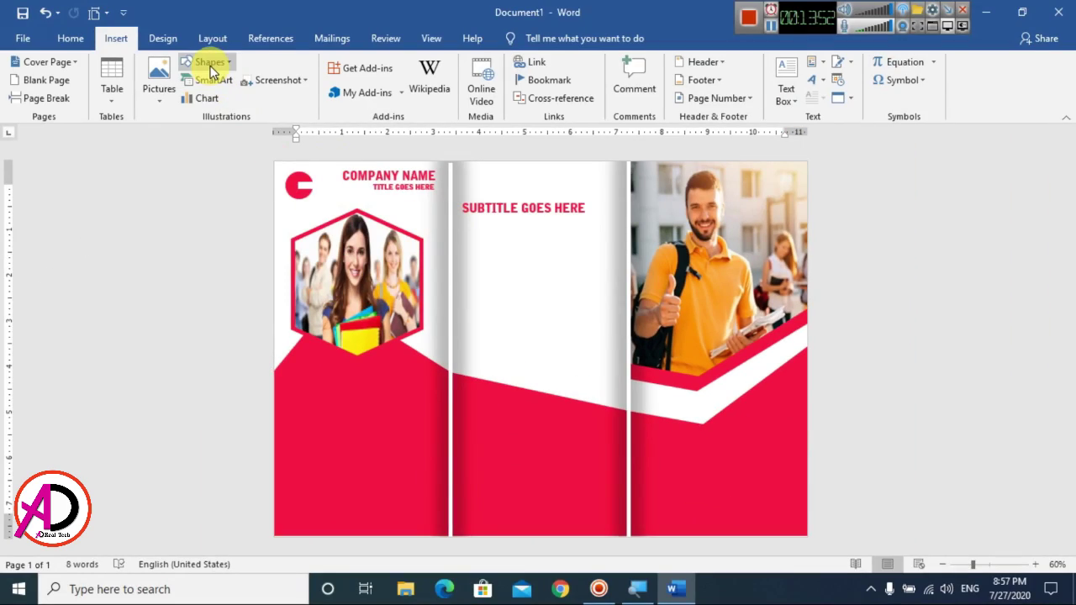
pyautogui.click(210, 64)
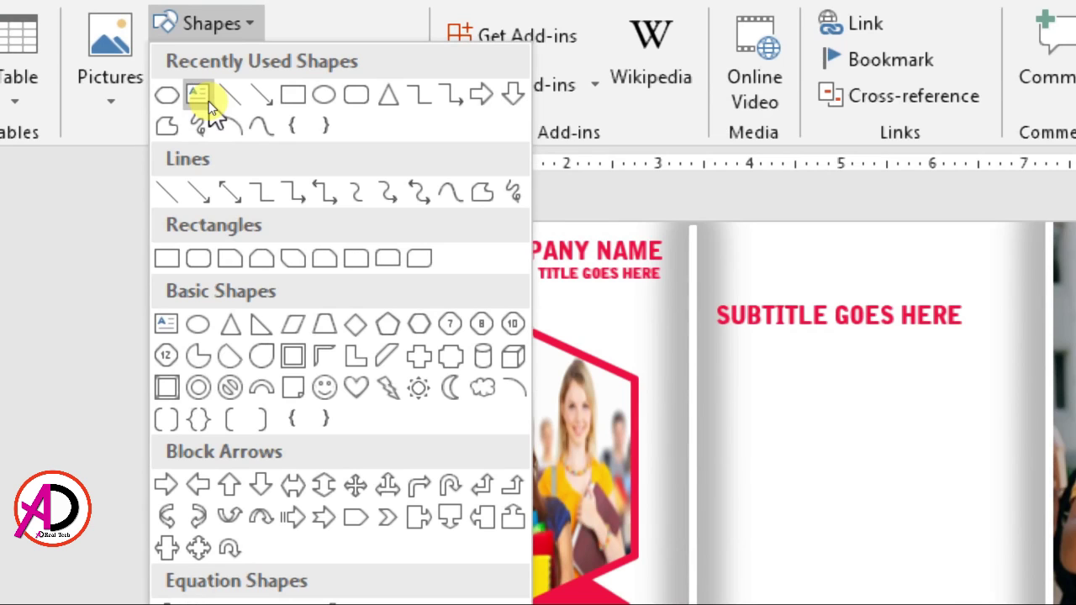
pyautogui.click(209, 101)
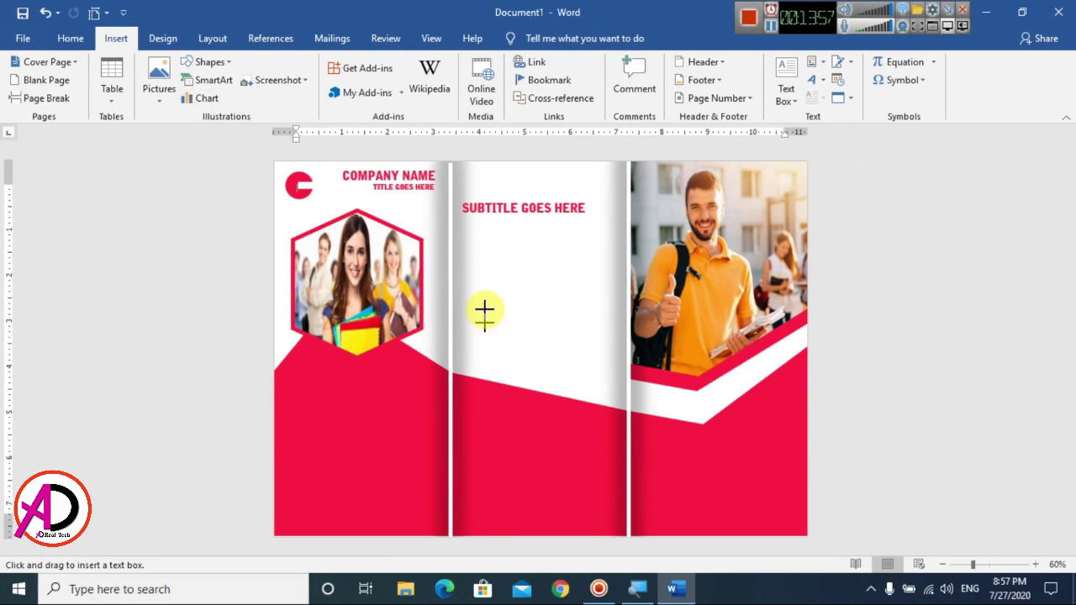
pyautogui.moveTo(461, 223)
pyautogui.mouseDown()
pyautogui.moveTo(588, 324)
pyautogui.moveTo(605, 366)
pyautogui.mouseUp()
# - Apply the No Spacing style in the new text box and fill it with placeholder paragraphs using the RAND function
pyautogui.click(71, 38)
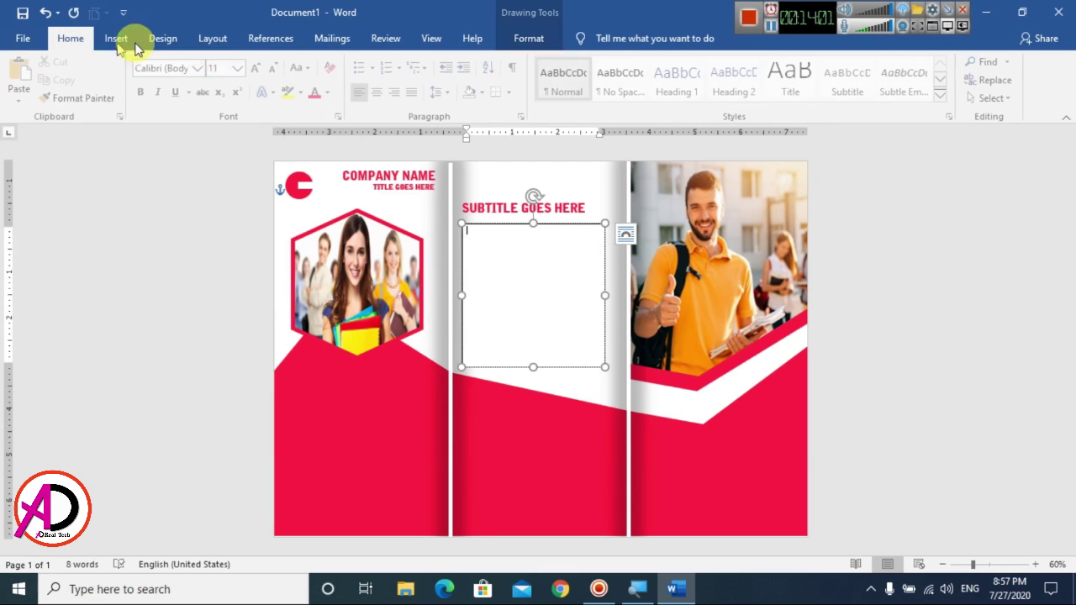
pyautogui.click(620, 88)
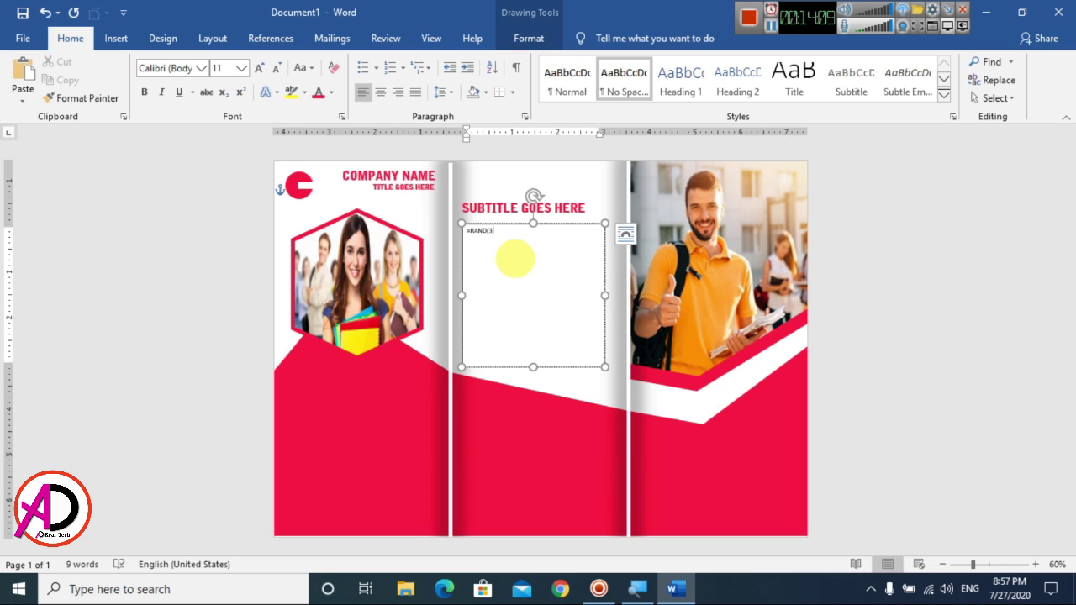
pyautogui.write(')')
pyautogui.press('Return')
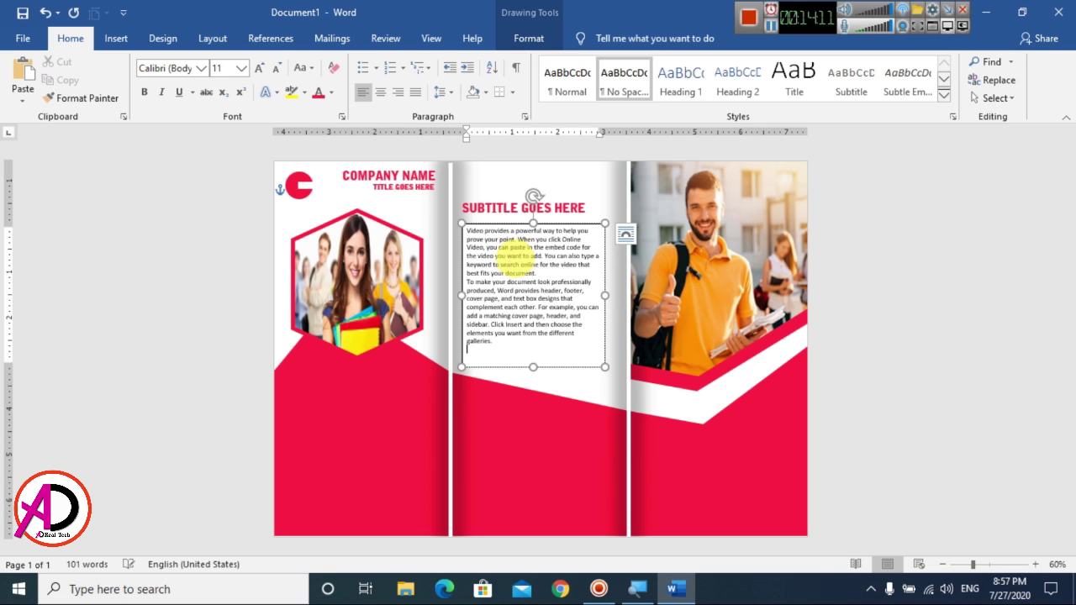
# - Enlarge the placeholder text to 12 pt, lengthen its box to about 3.15 inches high, and select all the text
pyautogui.keyDown('ctrl'); pyautogui.scroll(4, 533, 368); pyautogui.keyUp('ctrl')
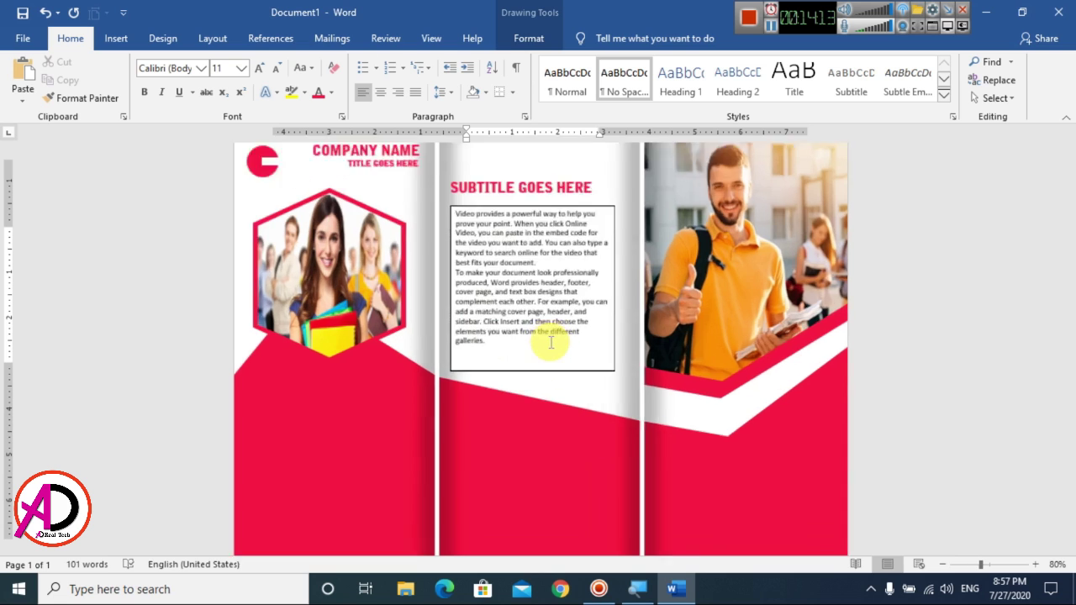
pyautogui.moveTo(527, 380); pyautogui.dragTo(527, 358)
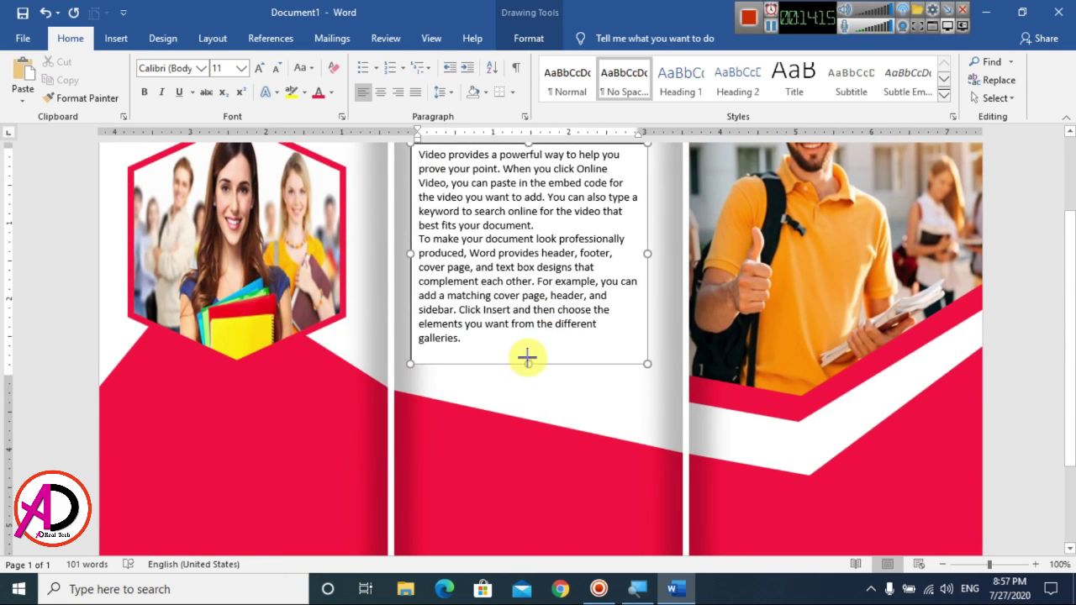
pyautogui.scroll(4, 505, 294)
pyautogui.click(531, 42)
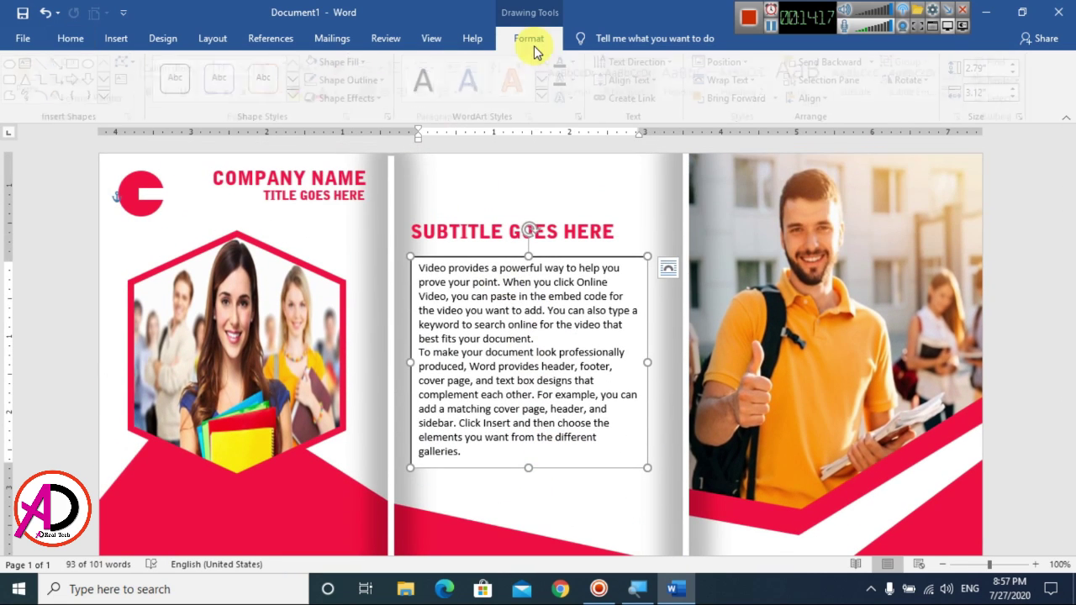
pyautogui.click(72, 39)
pyautogui.click(259, 68)
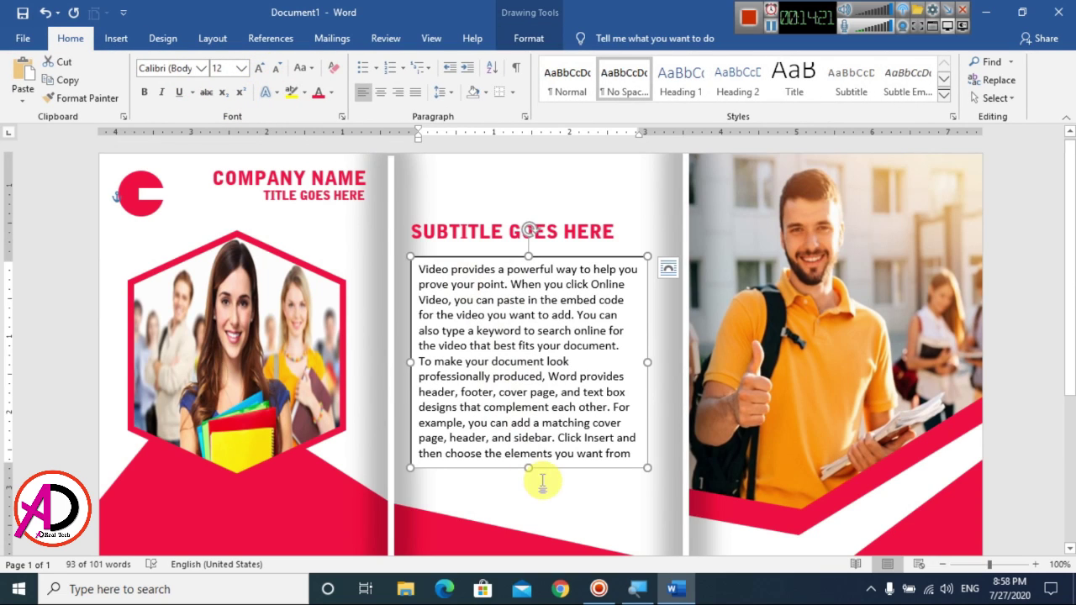
pyautogui.moveTo(527, 468); pyautogui.dragTo(385, 275)
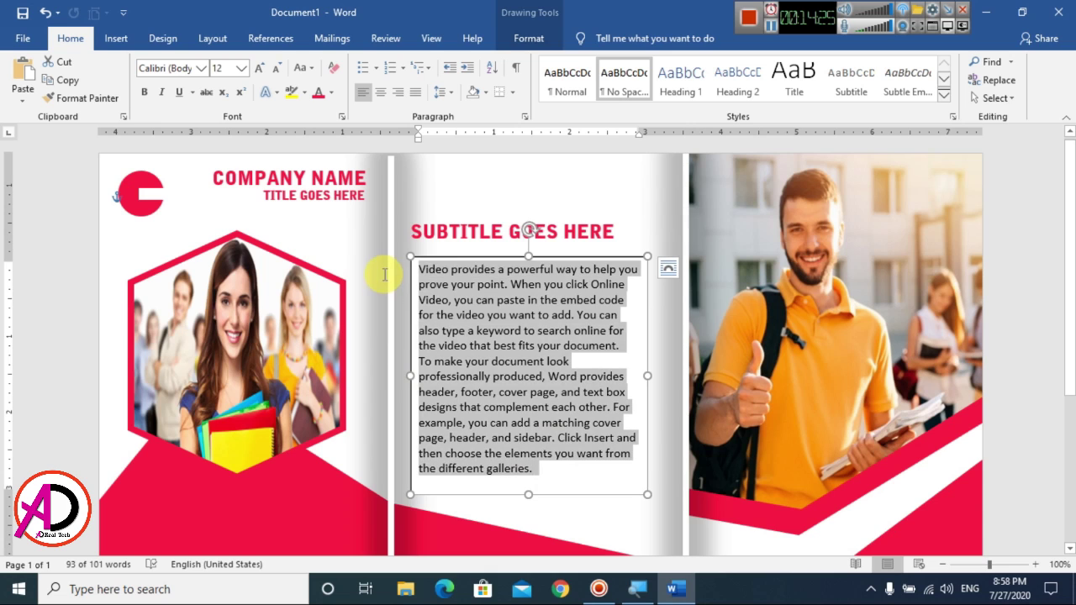
# - Try bold formatting and a red font colour on the middle column's placeholder text
pyautogui.click(144, 92)
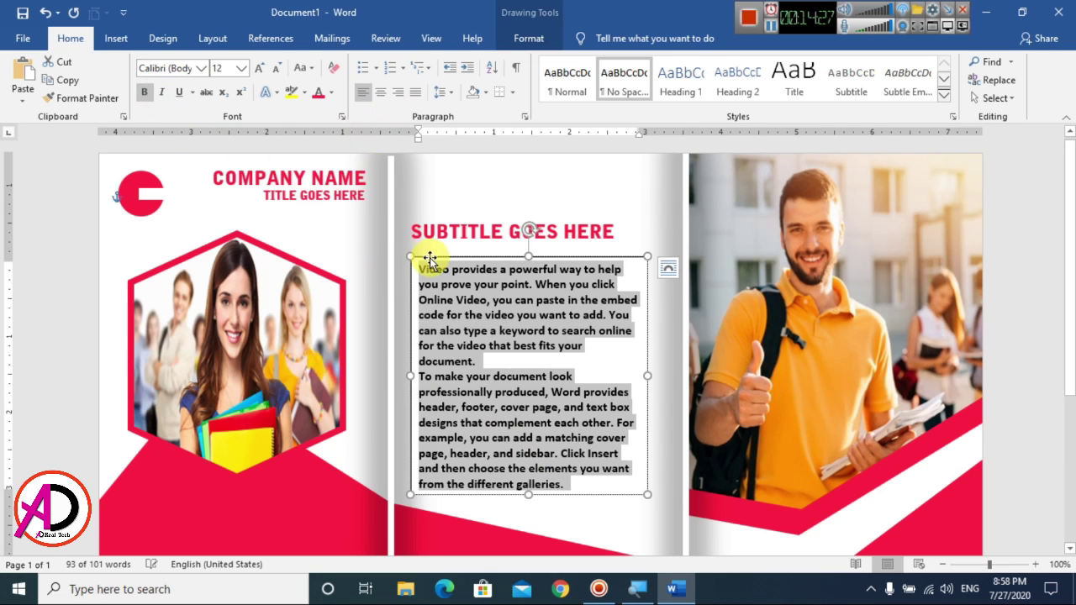
pyautogui.click(667, 267)
pyautogui.click(144, 91)
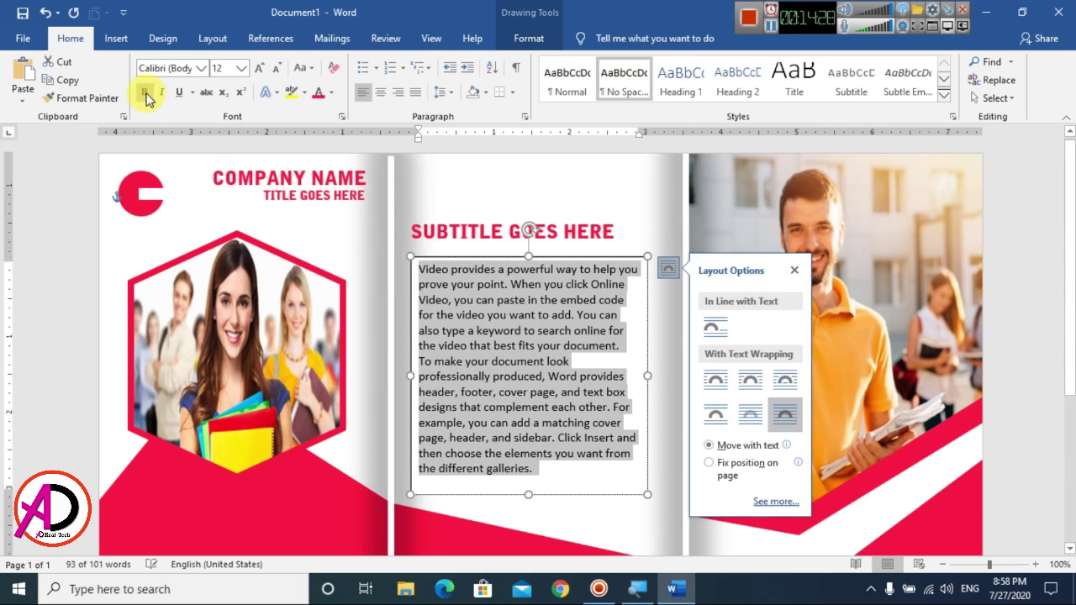
pyautogui.click(797, 270)
pyautogui.click(319, 94)
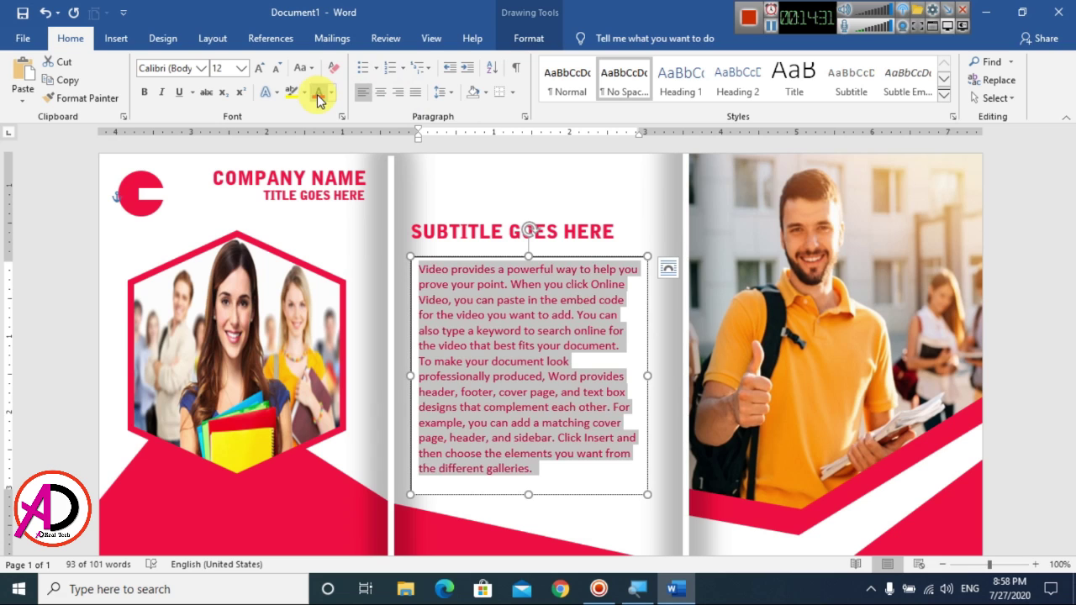
# - Remove the fill and outline from the middle column's body text box and deselect it
pyautogui.click(526, 38)
pyautogui.click(344, 62)
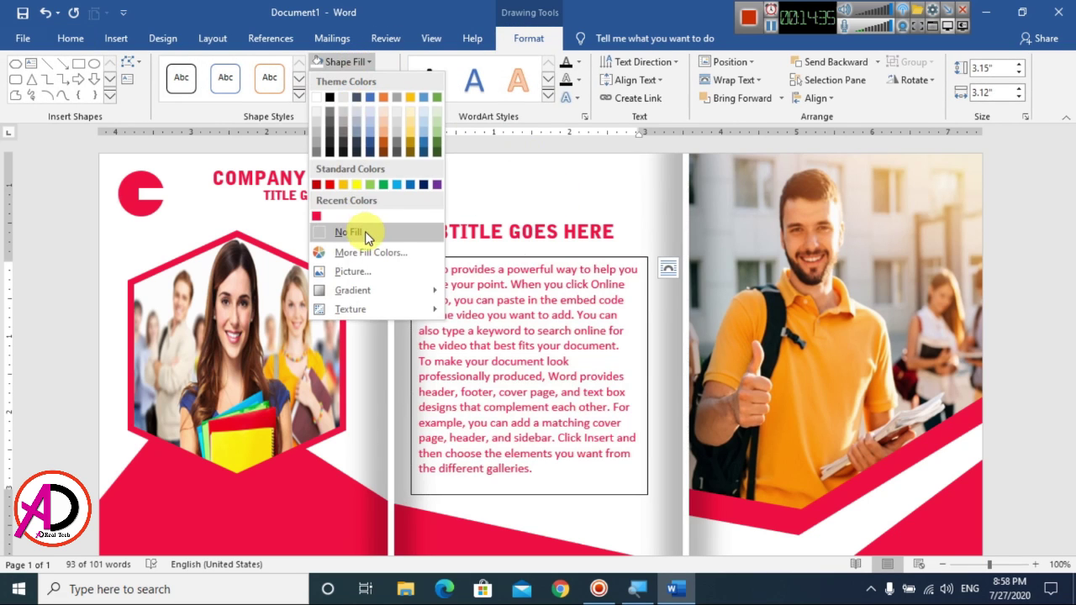
pyautogui.click(365, 231)
pyautogui.click(355, 80)
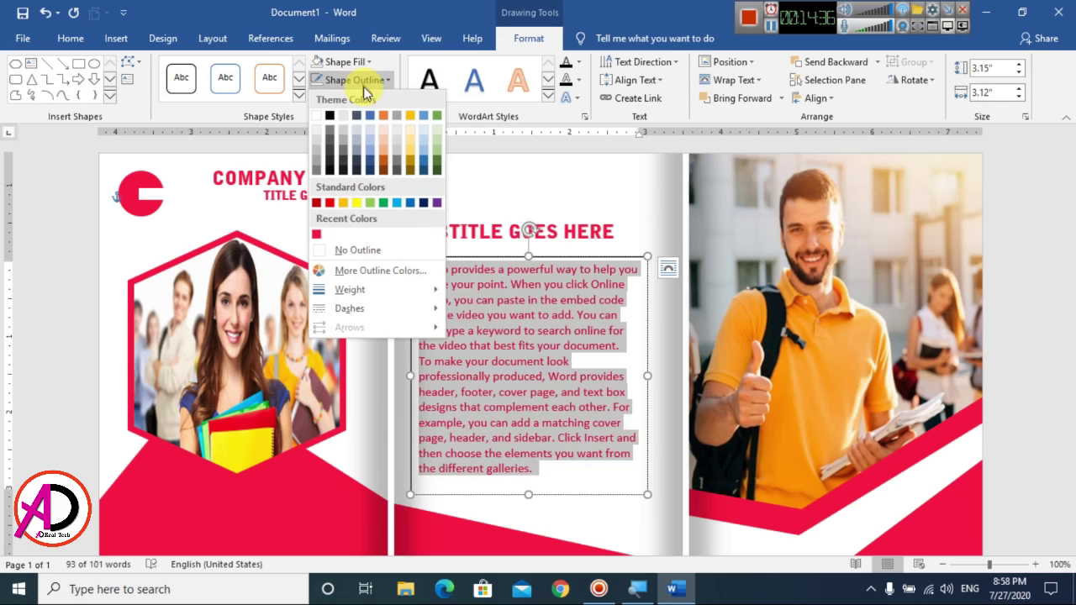
pyautogui.click(361, 250)
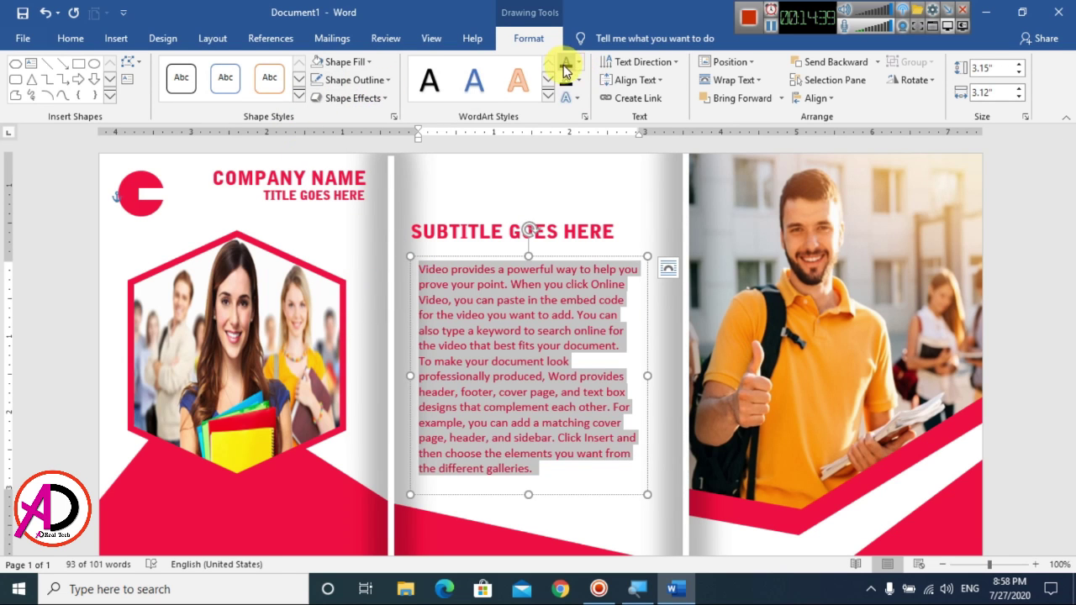
pyautogui.click(630, 221)
pyautogui.keyDown('ctrl'); pyautogui.scroll(-6, 643, 320); pyautogui.keyUp('ctrl')
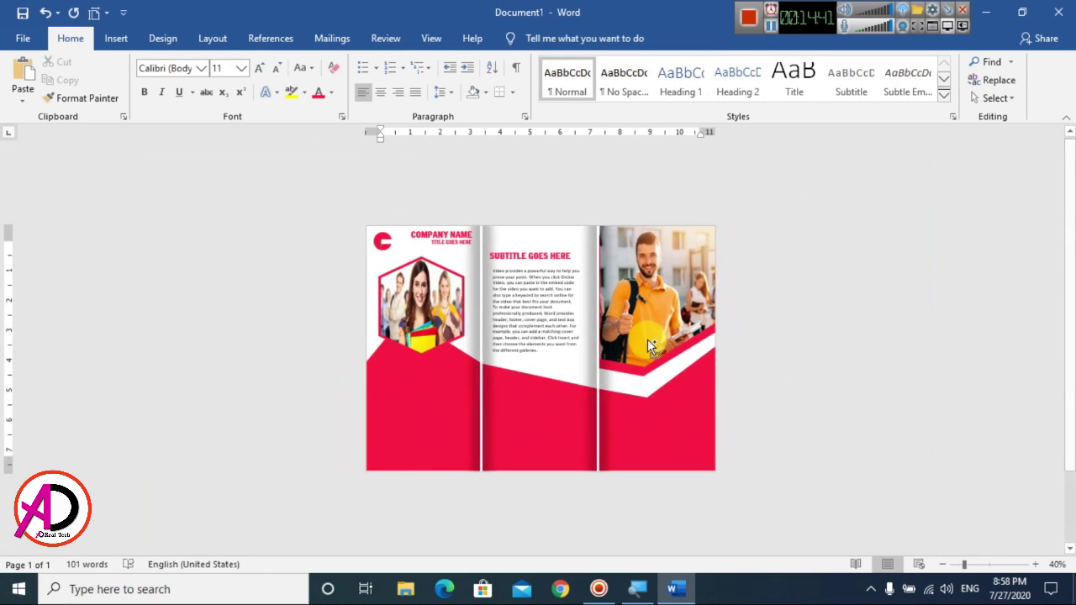
# - Move the body text box slightly up and left so its text aligns with SUBTITLE GOES HERE, then deselect it
pyautogui.keyDown('ctrl'); pyautogui.scroll(2, 652, 346); pyautogui.keyUp('ctrl')
pyautogui.click(542, 220)
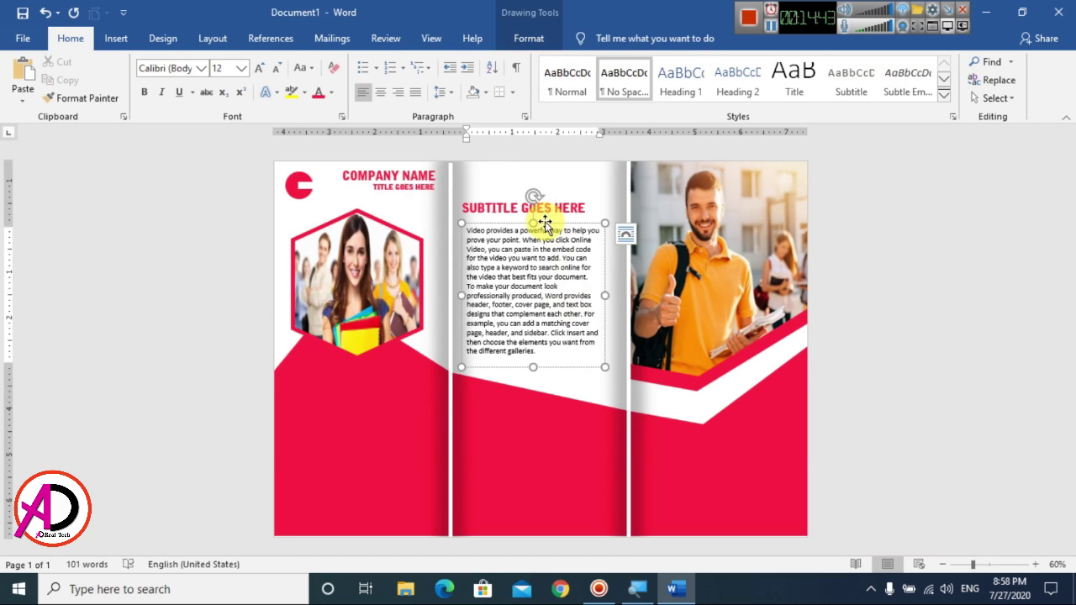
pyautogui.moveTo(544, 222); pyautogui.dragTo(541, 216)
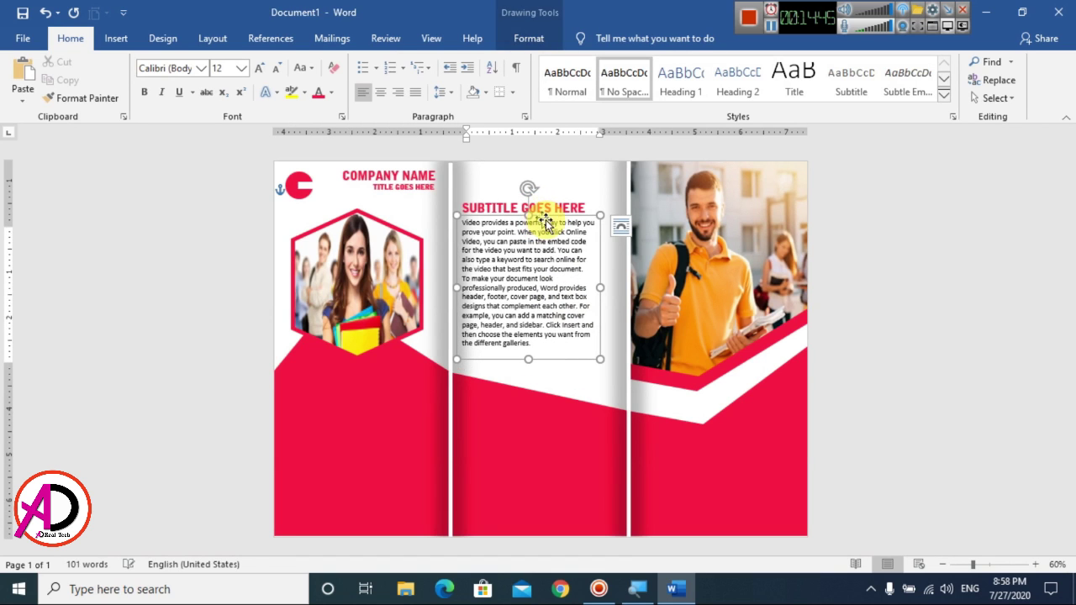
pyautogui.click(589, 373)
pyautogui.keyDown('ctrl'); pyautogui.scroll(-4, 639, 387); pyautogui.keyUp('ctrl')
pyautogui.keyDown('ctrl'); pyautogui.scroll(4, 694, 401); pyautogui.keyUp('ctrl')
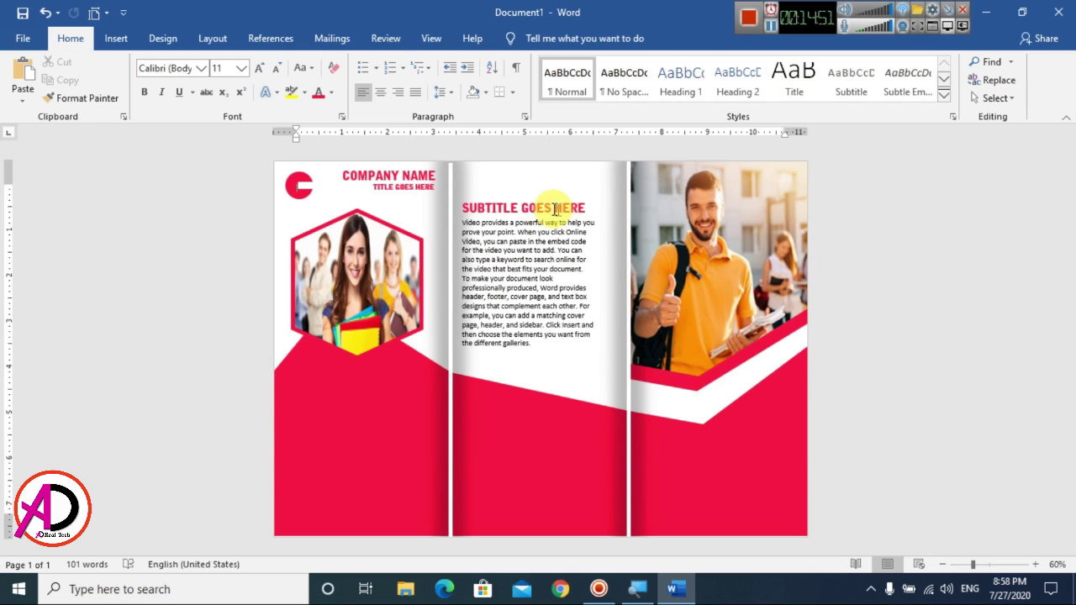
# - Duplicate the SUBTITLE GOES HERE box onto the left column's red area and make the copy's text white
pyautogui.click(539, 207)
pyautogui.click(539, 202)
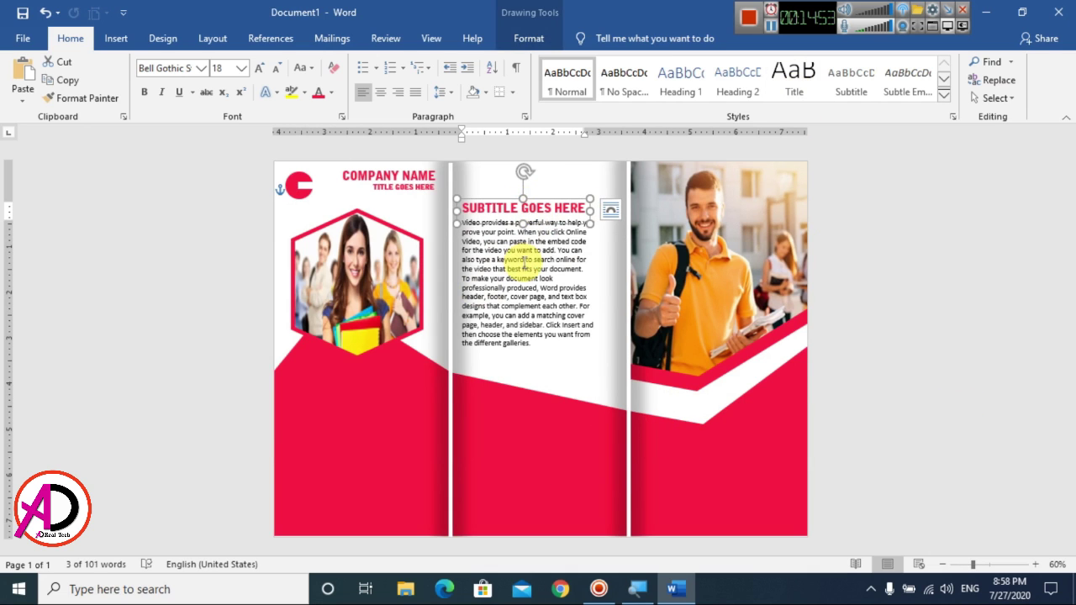
pyautogui.moveTo(567, 226); pyautogui.dragTo(392, 389)
pyautogui.click(333, 98)
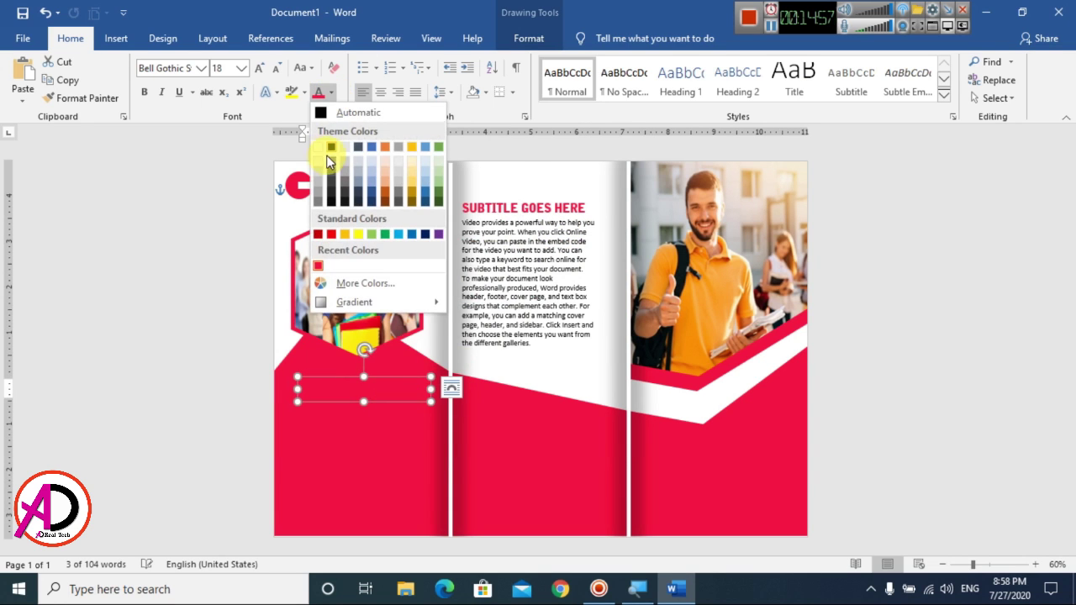
pyautogui.click(319, 144)
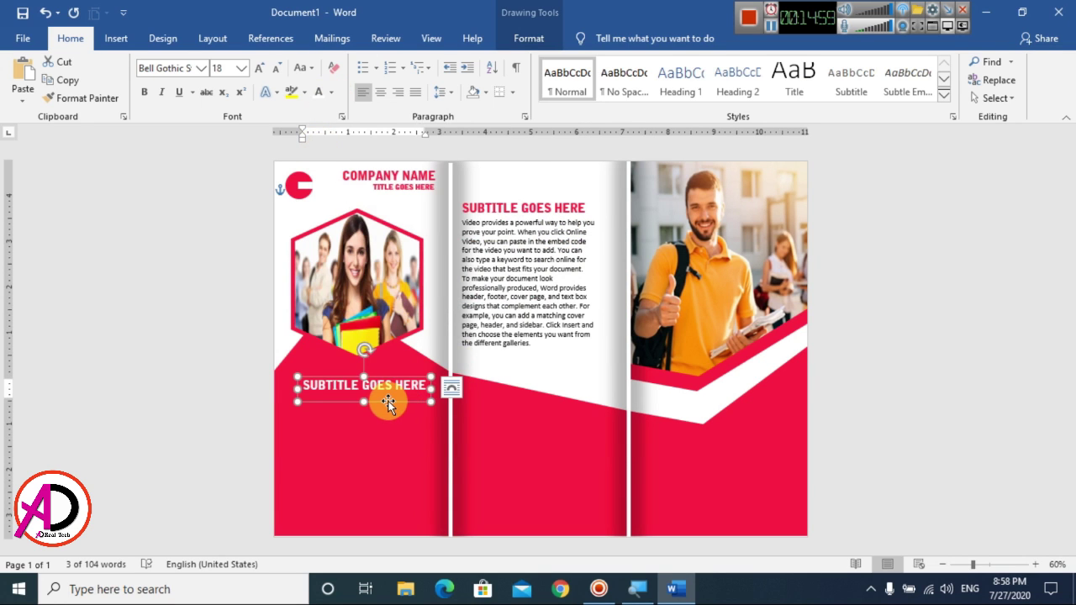
# - Copy the middle column's body text box below the left column's subtitle and make the copied text white
pyautogui.click(531, 293)
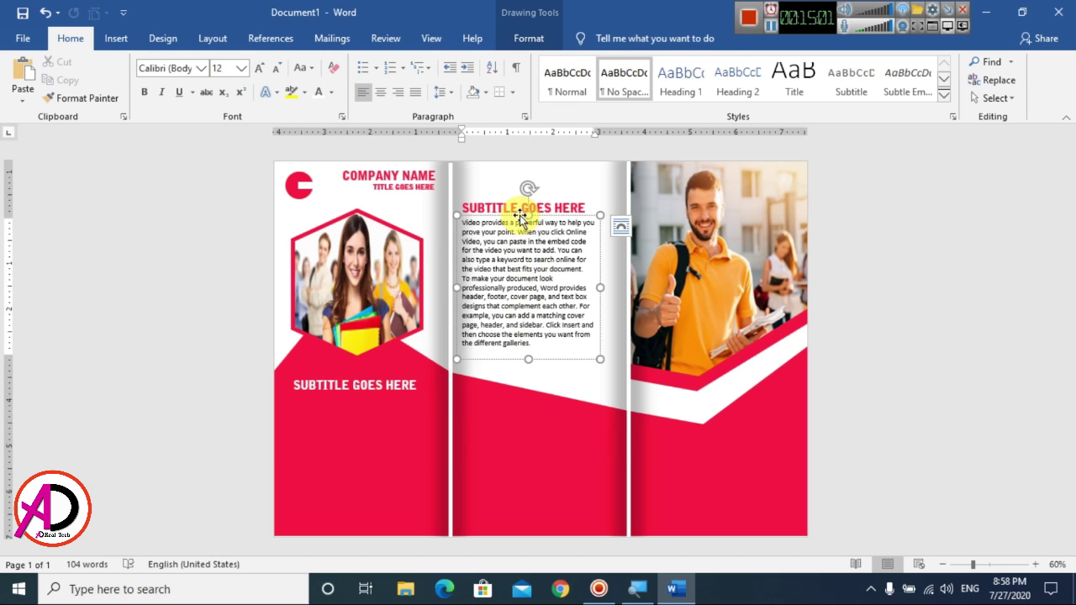
pyautogui.moveTo(529, 362); pyautogui.dragTo(390, 536)
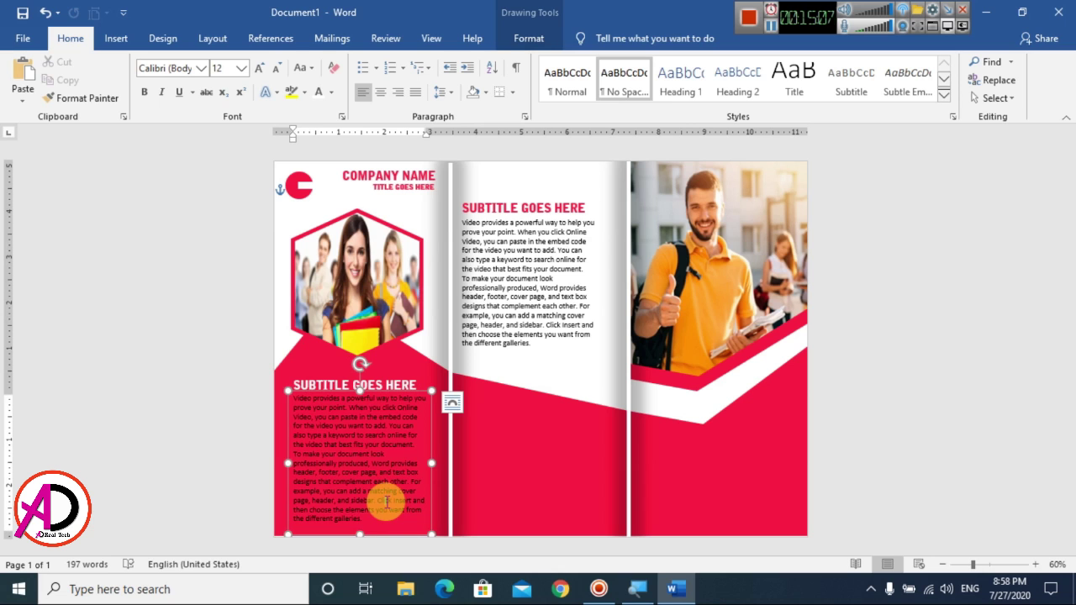
pyautogui.hotkey('ctrl', 'a')
pyautogui.click(317, 90)
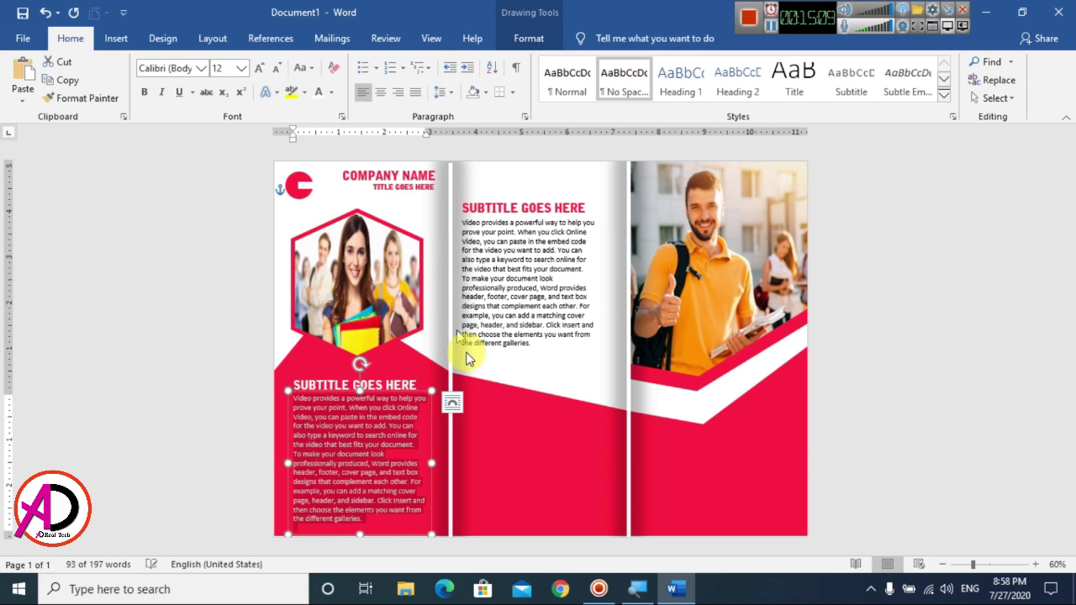
pyautogui.click(521, 425)
# - Move the left column's SUBTITLE GOES HERE box up a little to leave a gap above the body text
pyautogui.keyDown('ctrl'); pyautogui.scroll(3, 485, 432); pyautogui.keyUp('ctrl')
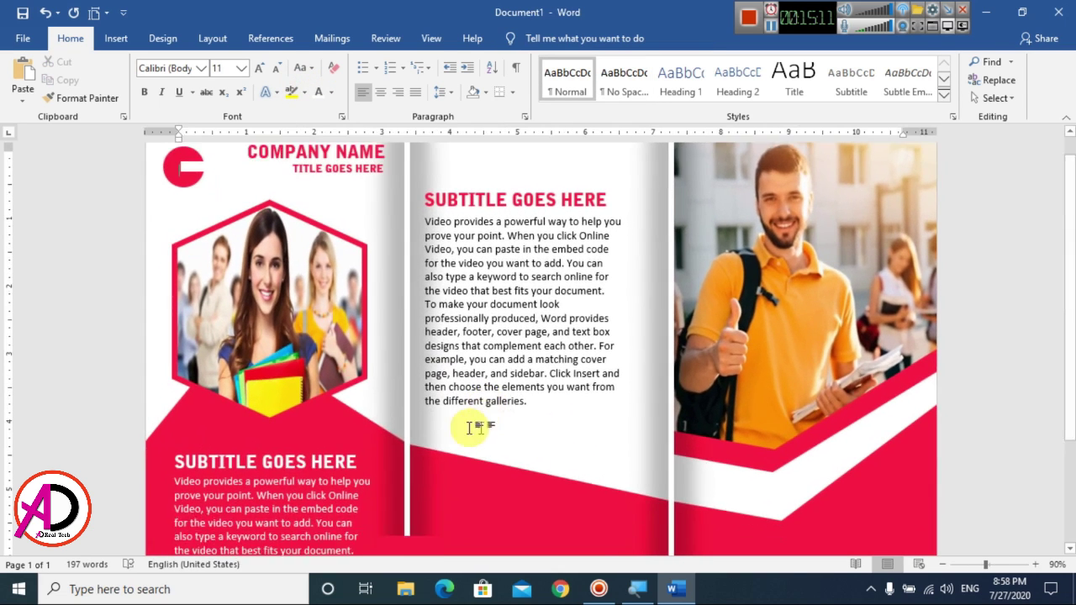
pyautogui.click(304, 446)
pyautogui.moveTo(279, 435); pyautogui.dragTo(278, 421)
pyautogui.click(480, 430)
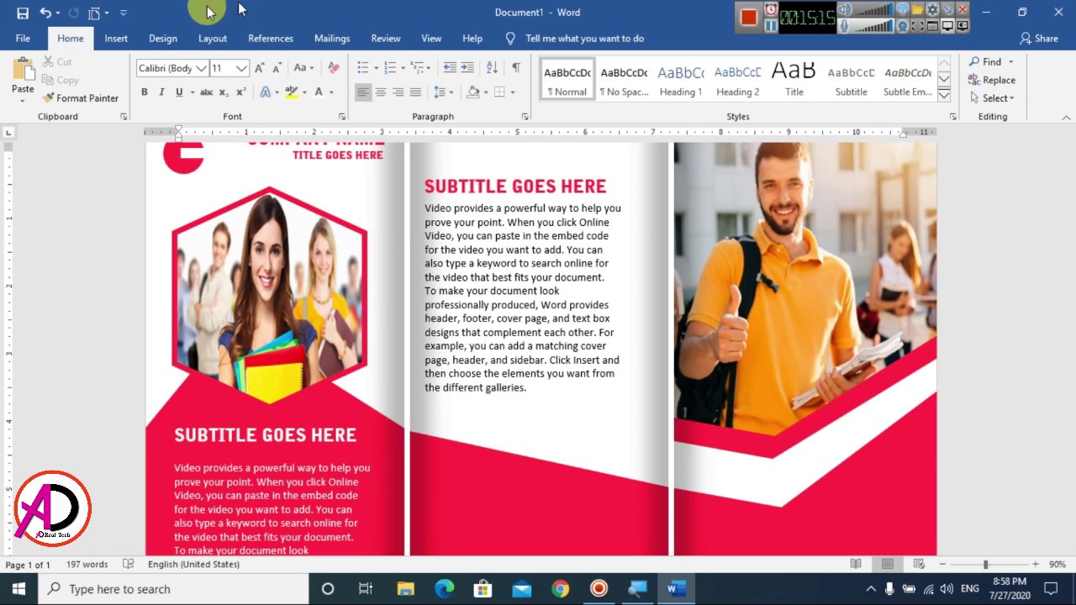
# - Draw a straight horizontal line about 2.73" long under the left column's SUBTITLE GOES HERE text
pyautogui.click(118, 38)
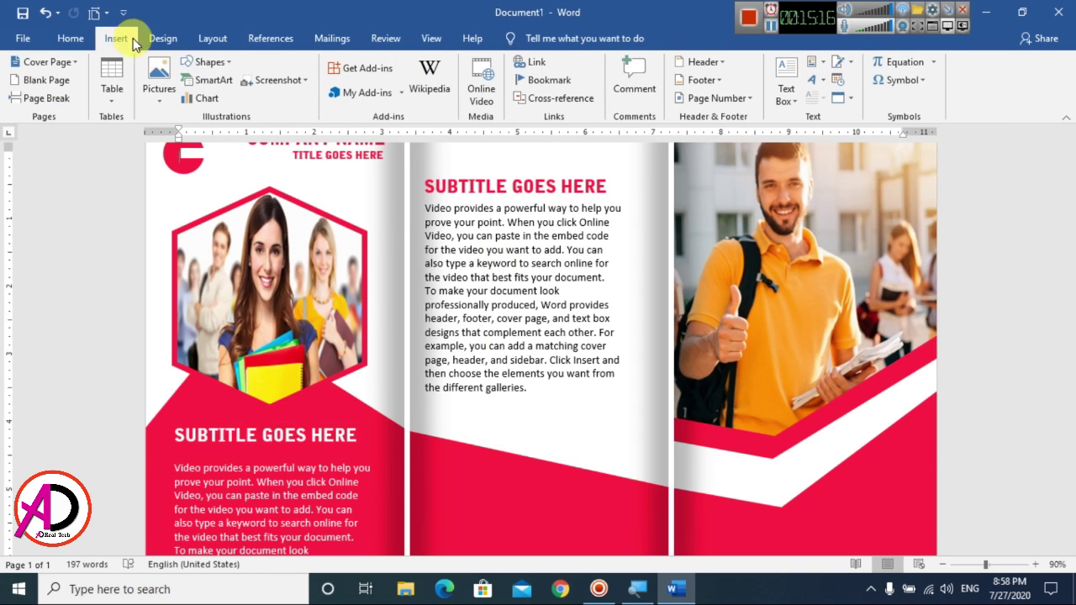
pyautogui.click(207, 62)
pyautogui.click(220, 99)
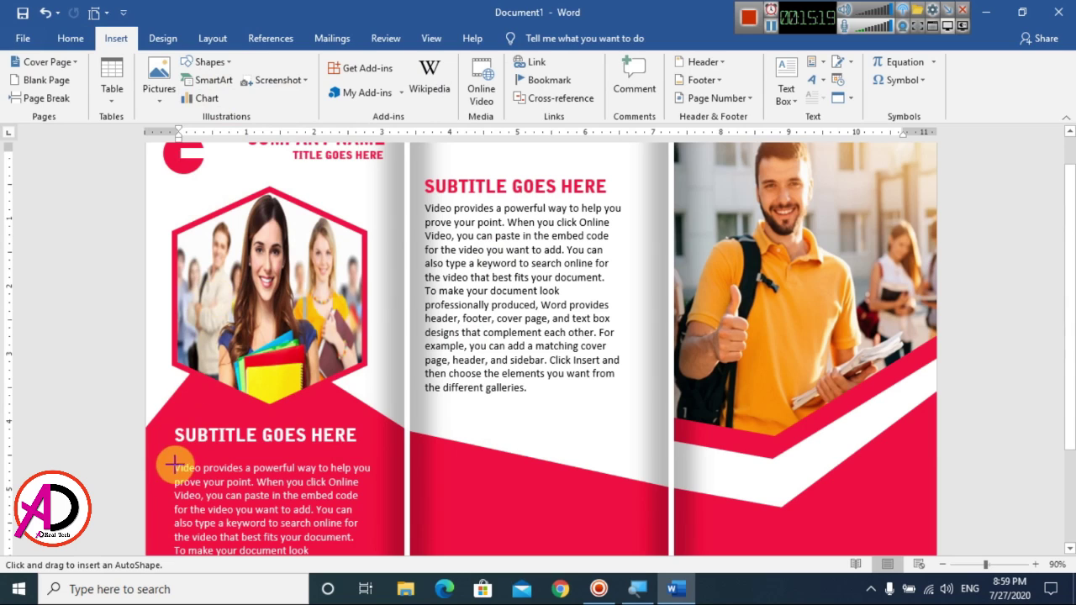
pyautogui.moveTo(174, 449); pyautogui.dragTo(359, 450)
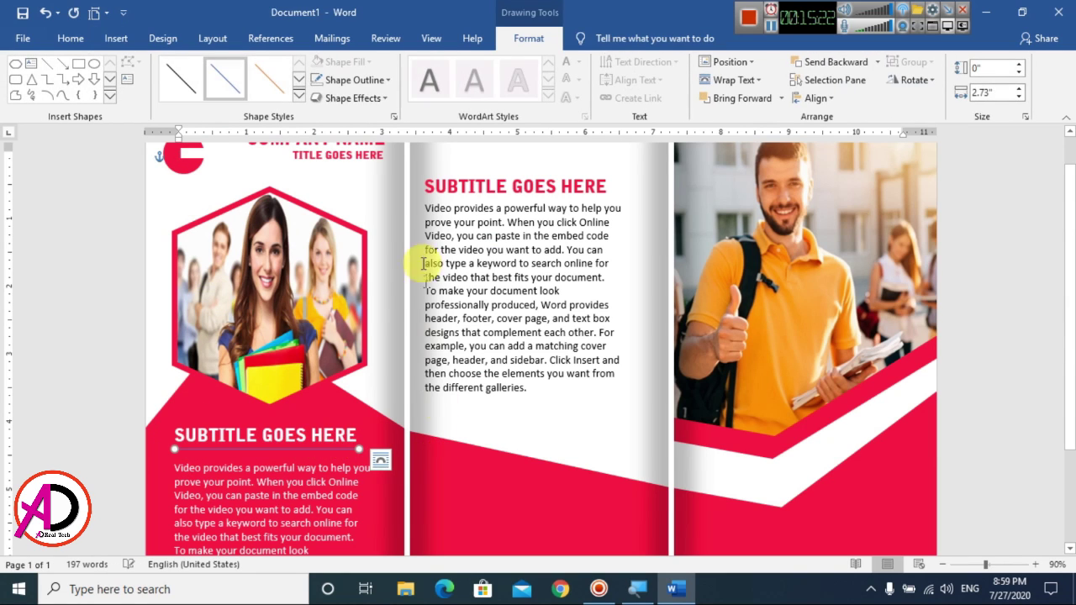
# - Give the line under the left subtitle a white outline with a 1½ pt weight, and deselect it
pyautogui.click(353, 81)
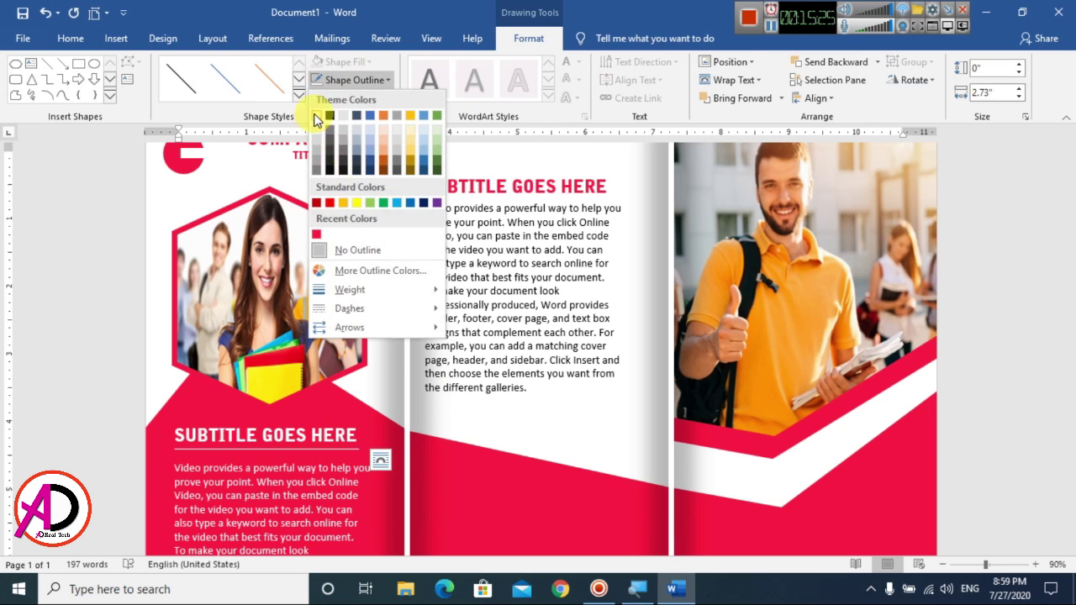
pyautogui.click(316, 116)
pyautogui.moveTo(420, 290)
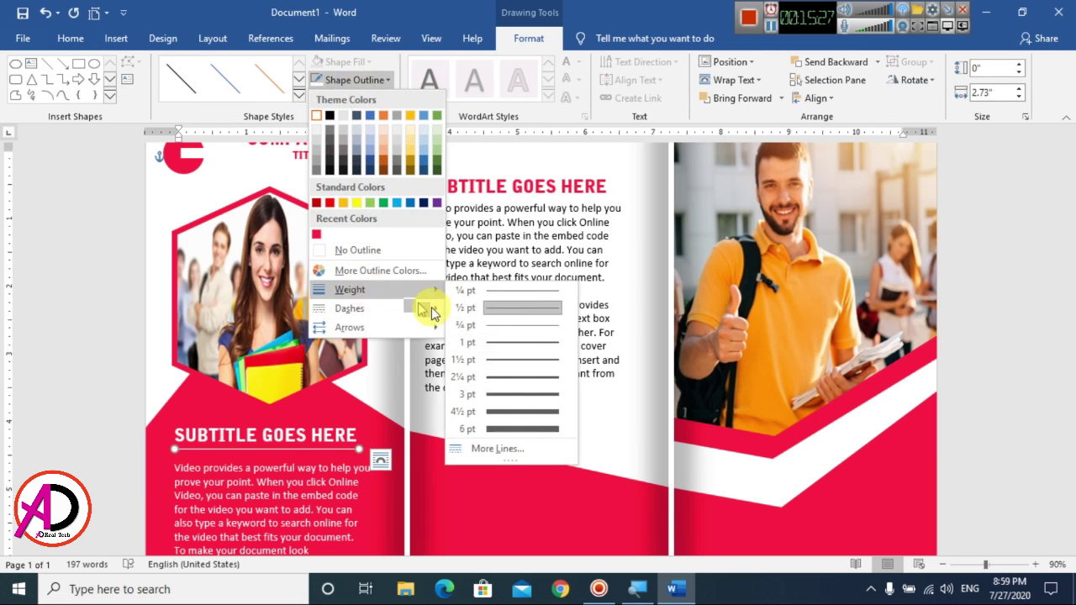
pyautogui.click(492, 367)
pyautogui.click(542, 413)
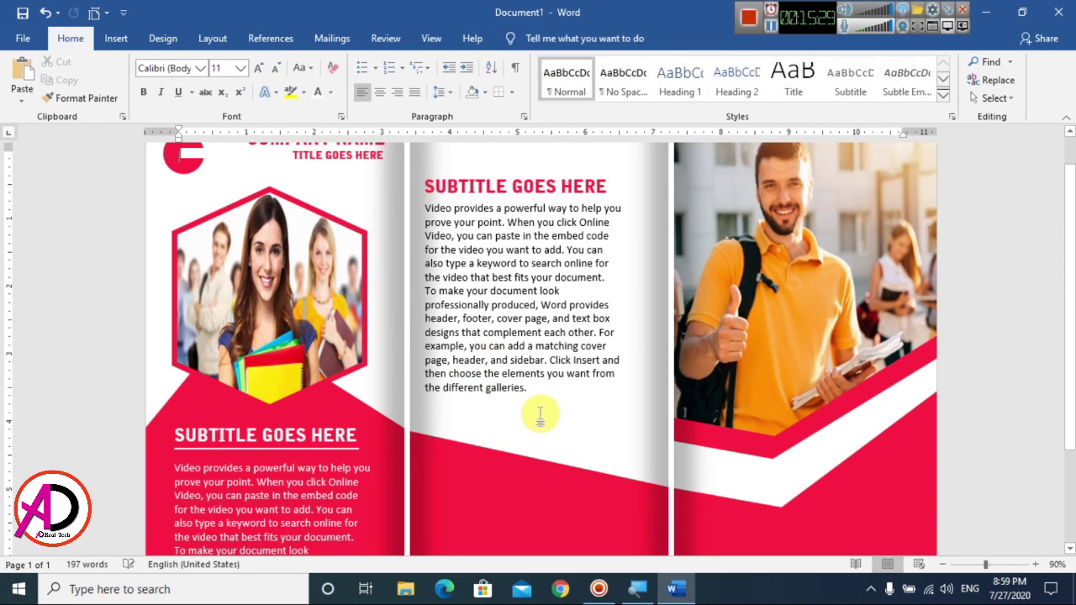
pyautogui.scroll(-6, 545, 413)
pyautogui.scroll(2, 544, 413)
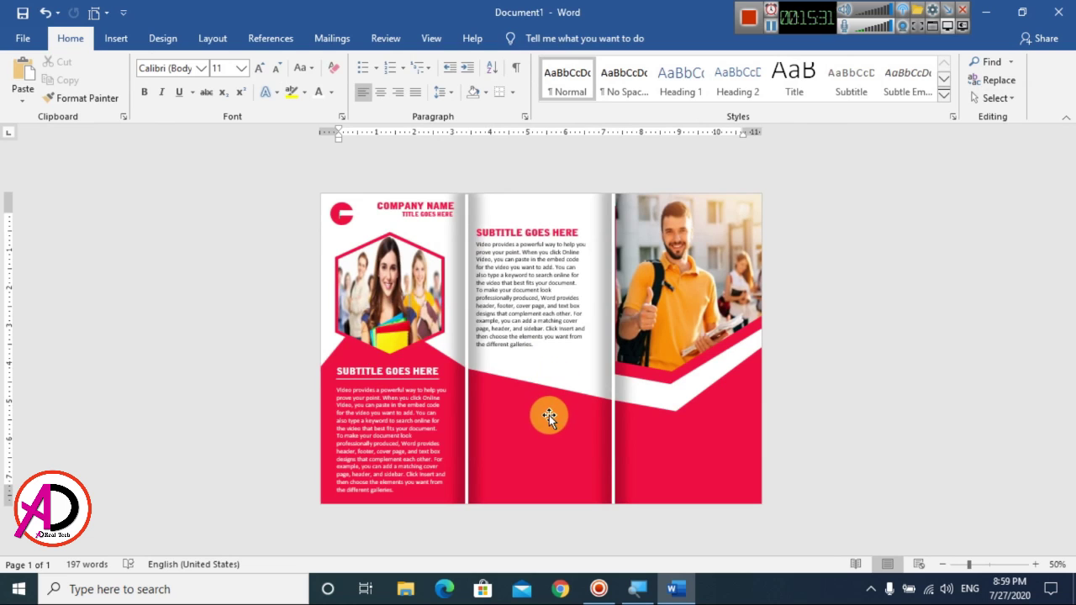
pyautogui.scroll(2, 549, 420)
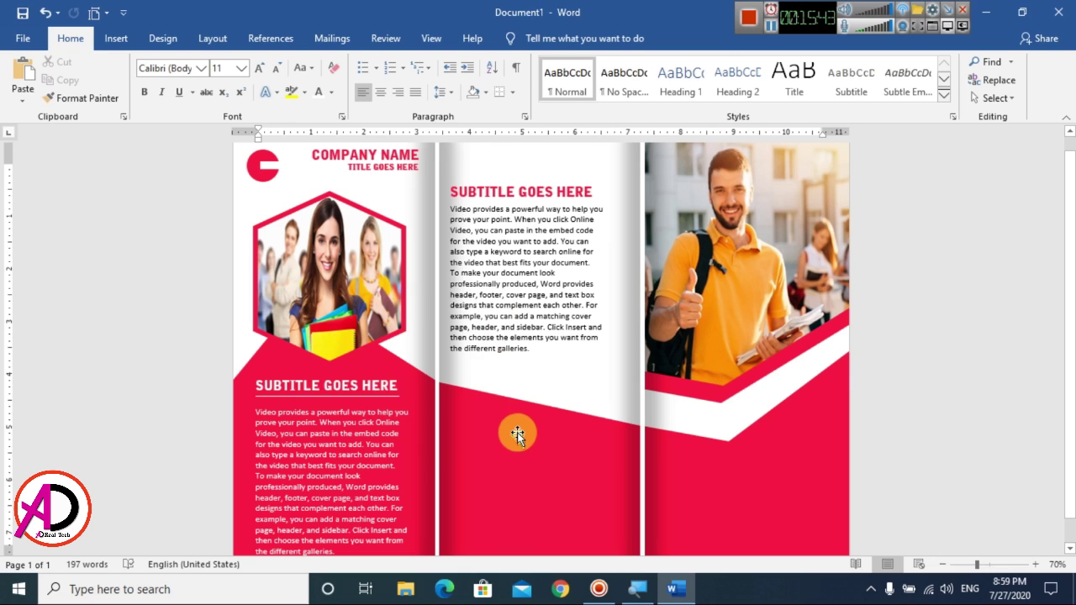
pyautogui.scroll(-1, 516, 396)
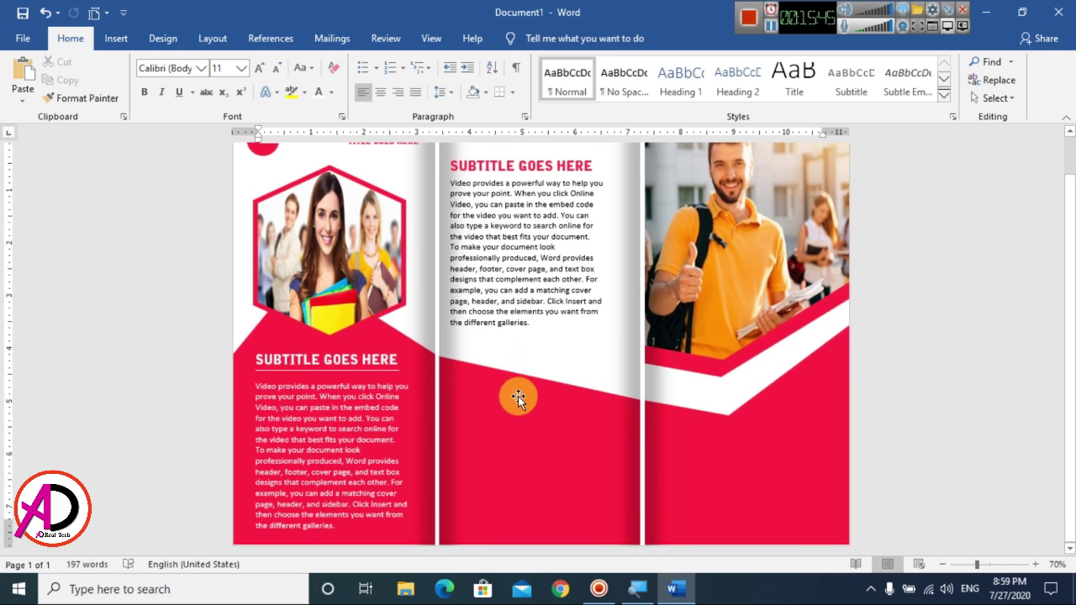
pyautogui.scroll(1, 516, 396)
pyautogui.scroll(-1, 518, 398)
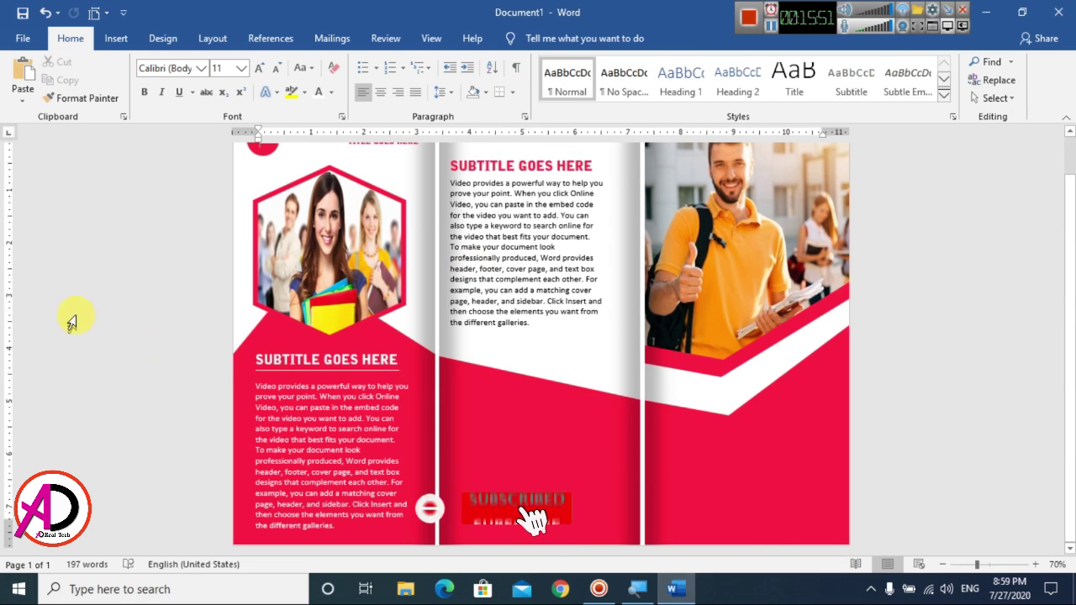
# - Insert the phone picture from the tools folder inside the desktop file folder on the Desktop
pyautogui.click(117, 40)
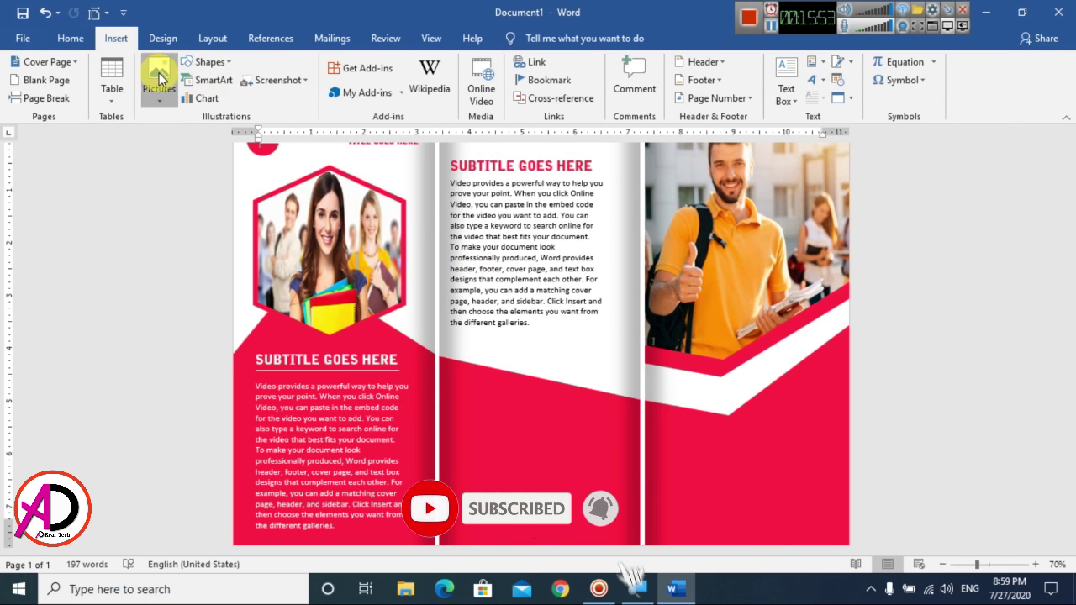
pyautogui.click(159, 84)
pyautogui.click(176, 137)
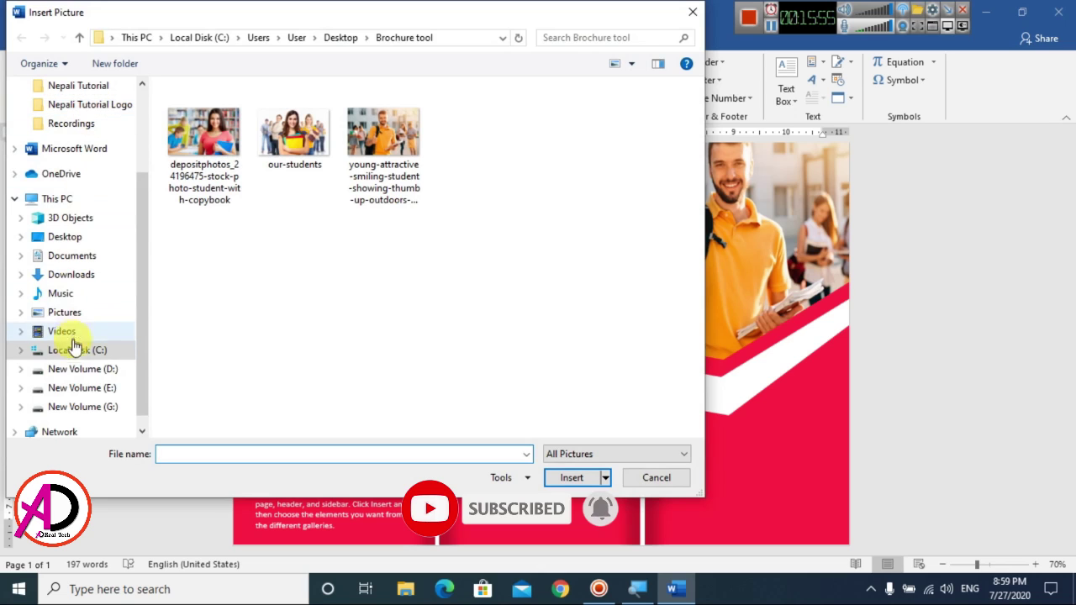
pyautogui.click(78, 37)
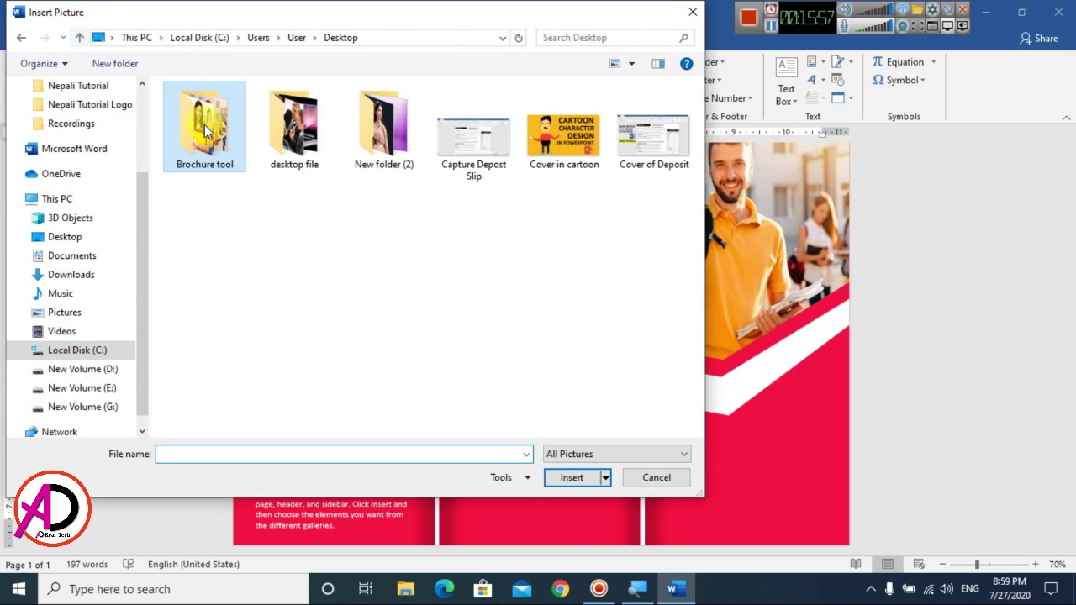
pyautogui.doubleClick(290, 156)
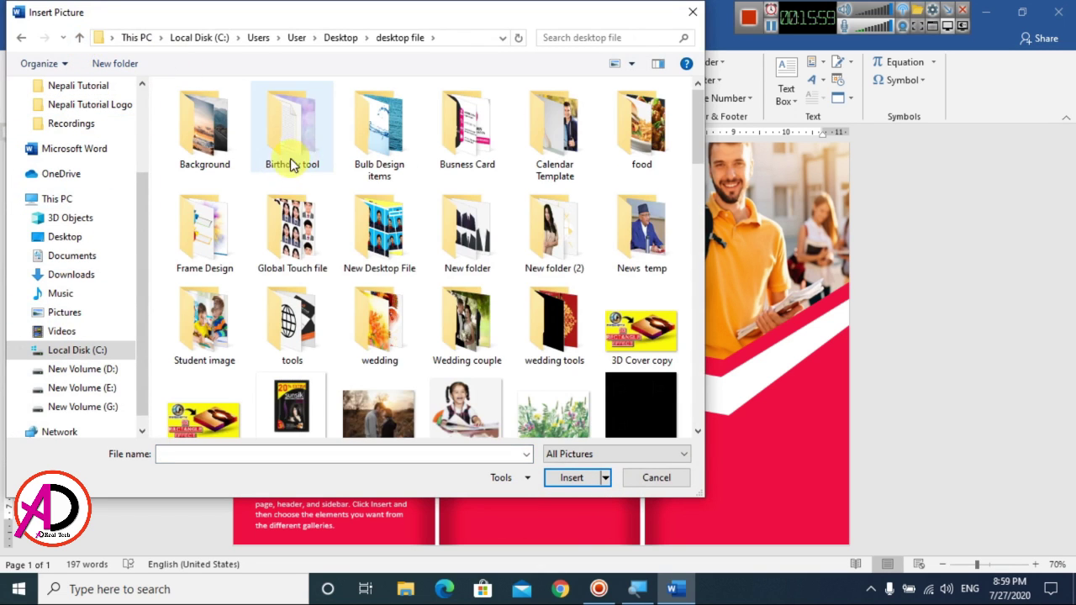
pyautogui.doubleClick(301, 332)
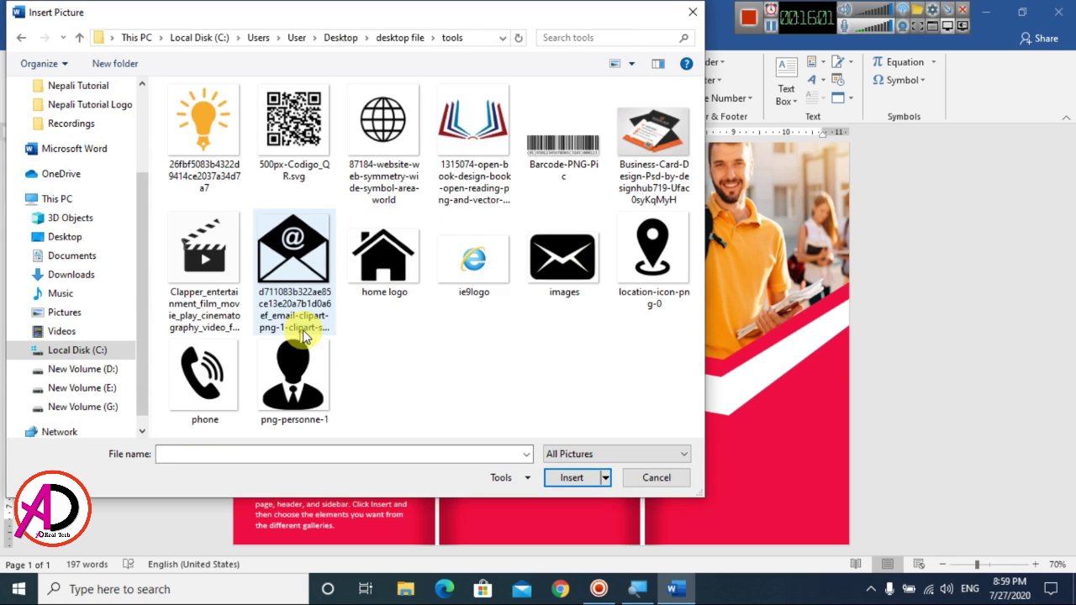
pyautogui.click(202, 362)
pyautogui.click(572, 477)
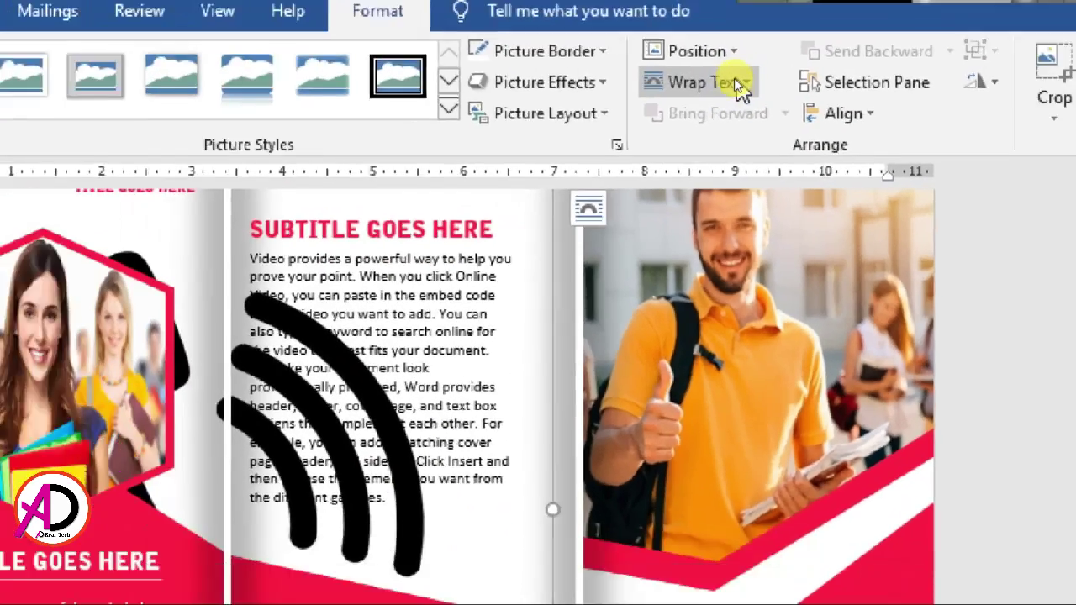
# - Set the phone picture in front of text and shrink it to about 0.8" by 0.76" in the middle column's lower red area
pyautogui.click(735, 82)
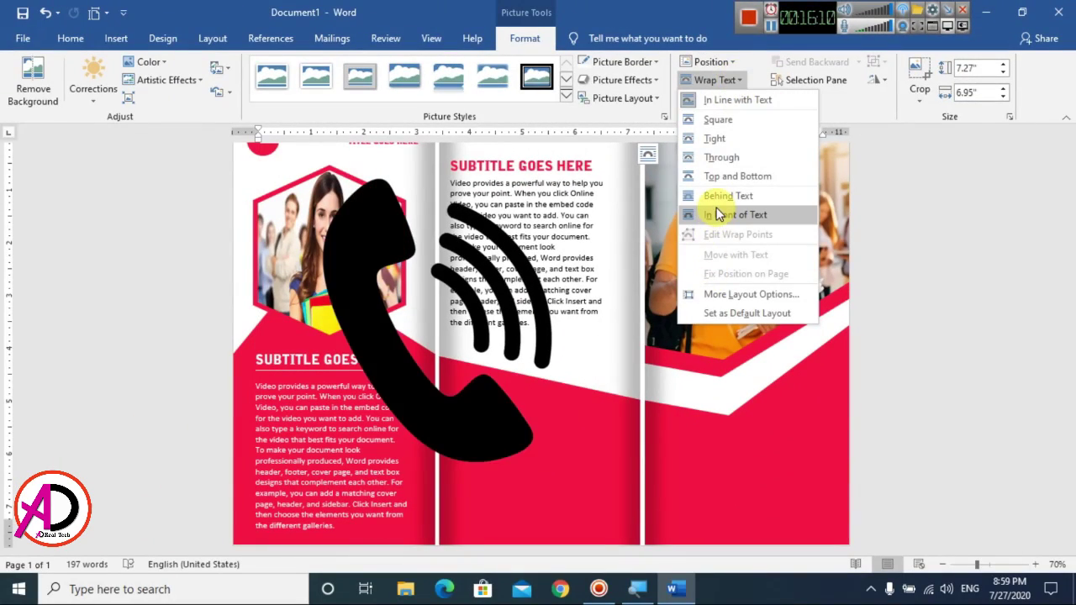
pyautogui.click(718, 215)
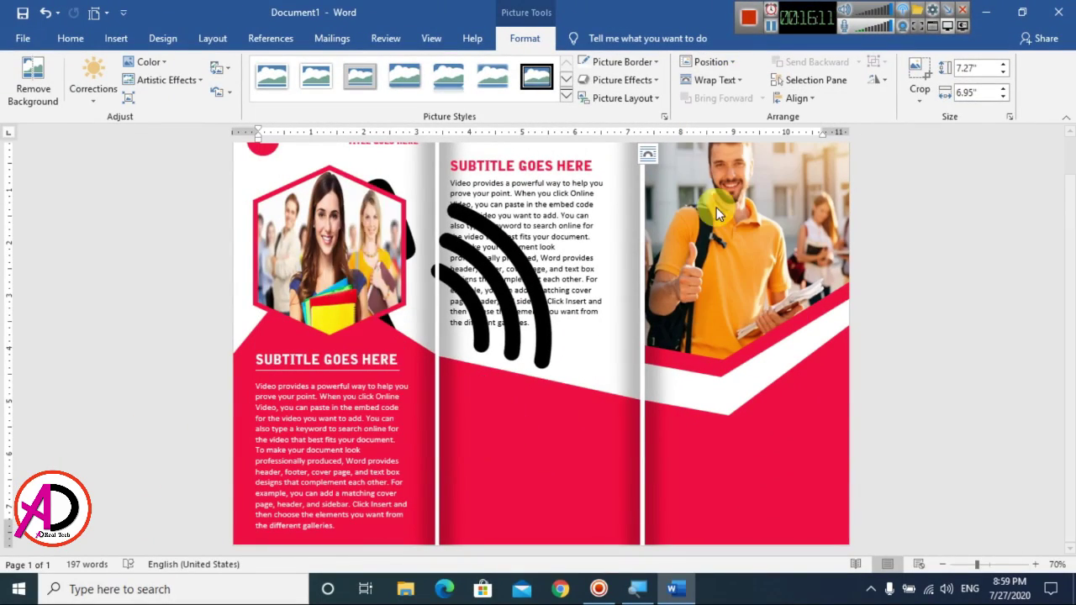
pyautogui.moveTo(626, 520); pyautogui.dragTo(475, 500)
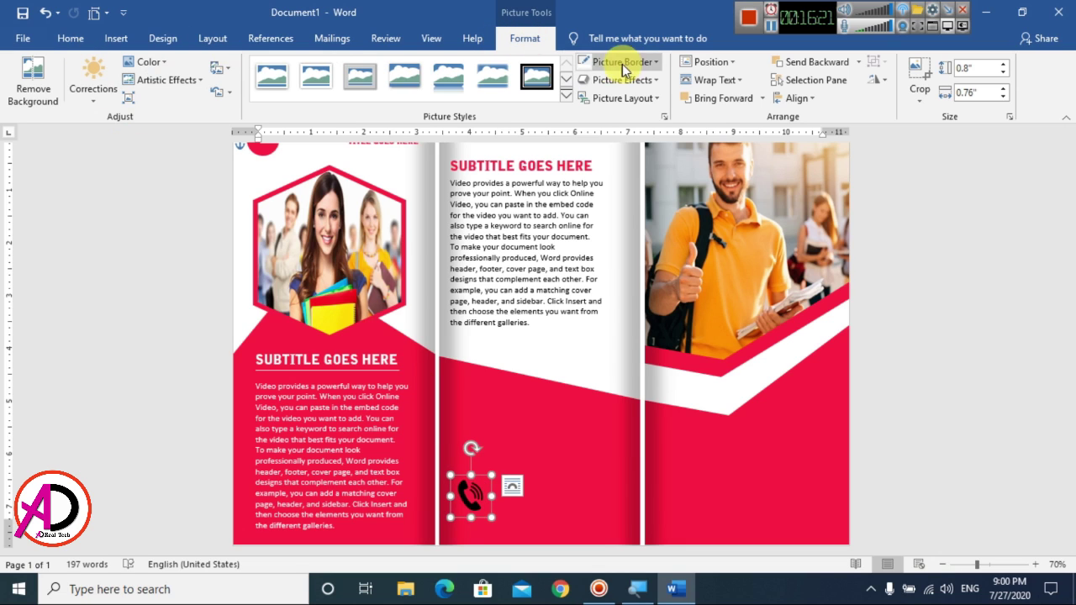
# - Recolor the phone icon light gray and apply an artistic effect that makes it nearly white
pyautogui.click(93, 93)
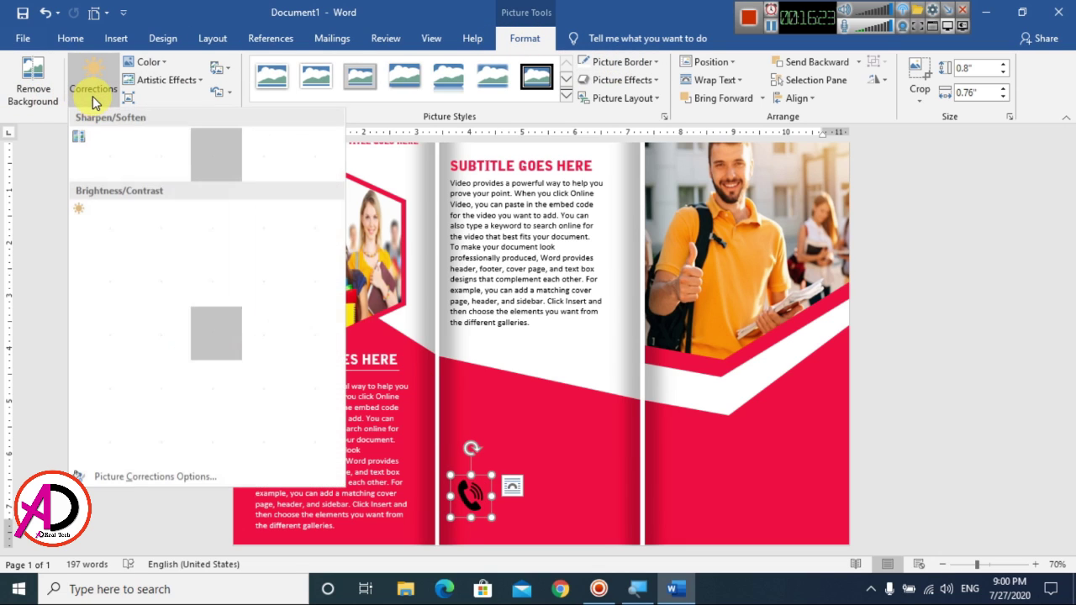
pyautogui.click(160, 62)
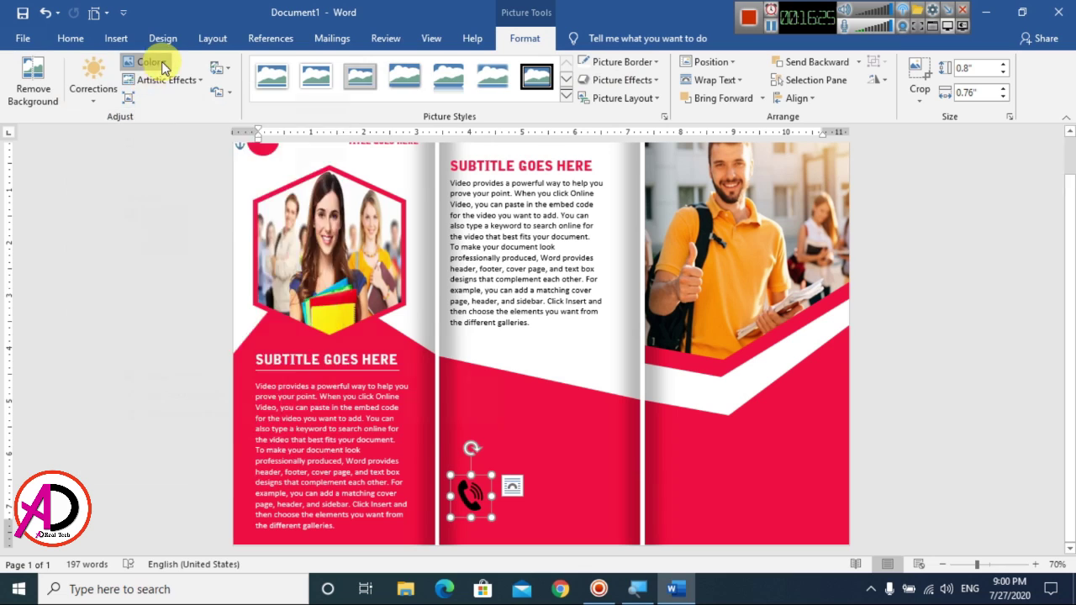
pyautogui.click(159, 363)
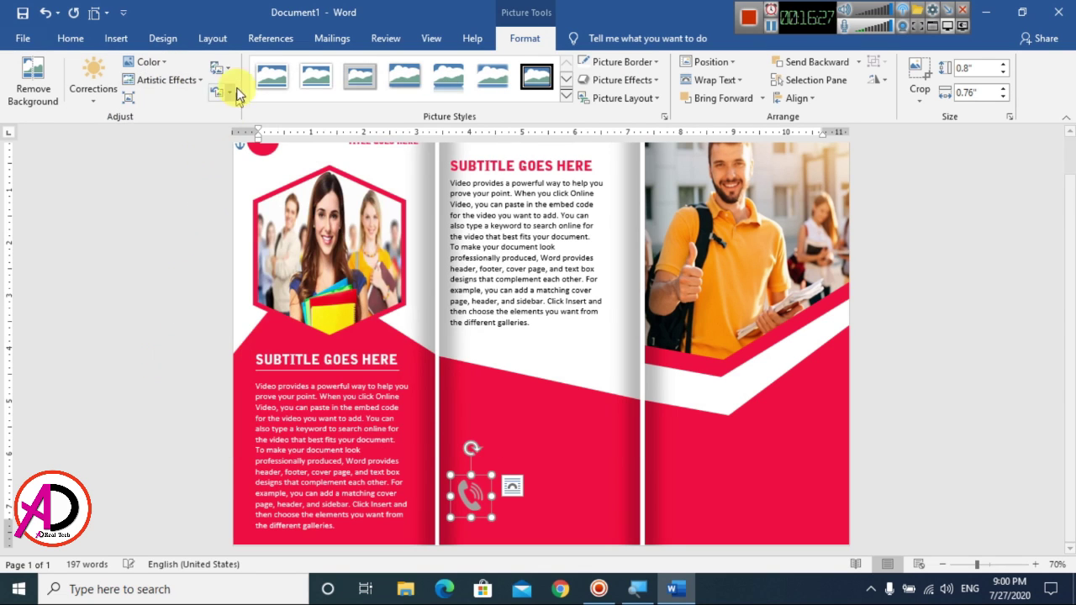
pyautogui.click(202, 81)
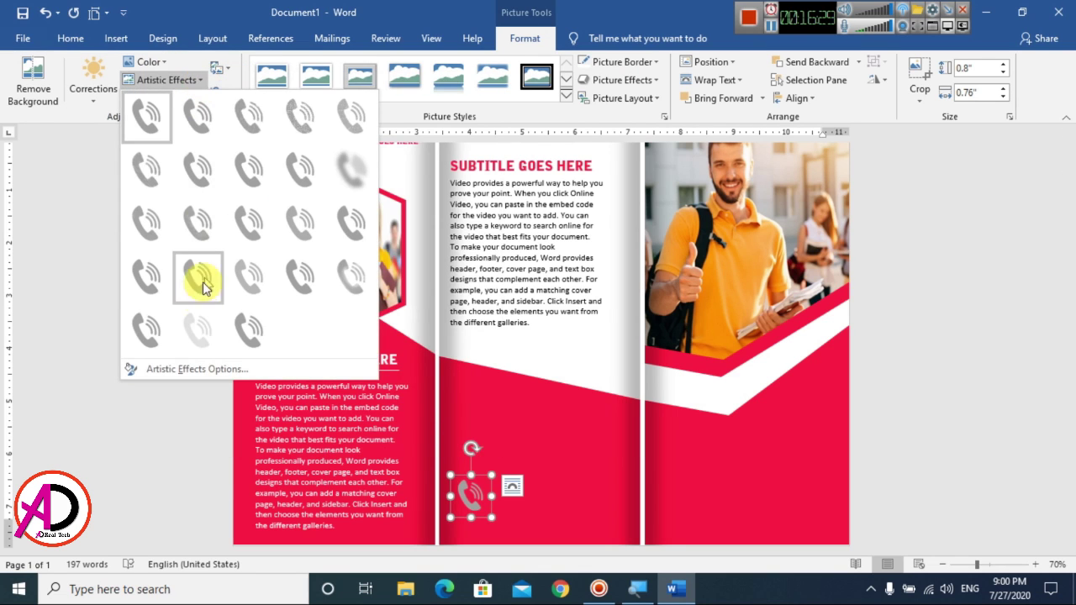
pyautogui.click(192, 331)
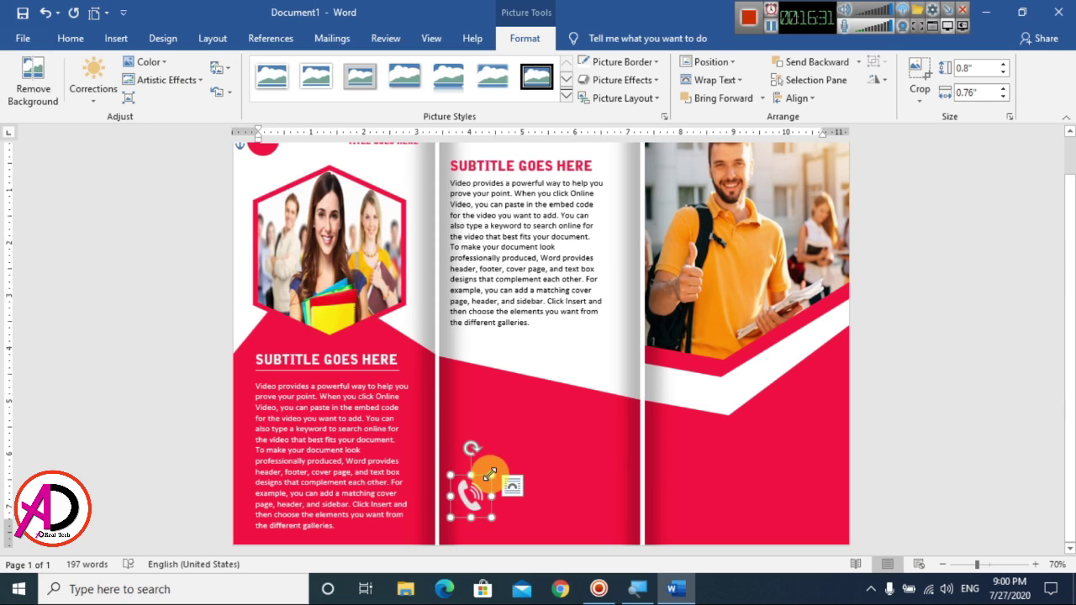
# - Shrink the phone icon further at the lower left of the middle column and deselect it
pyautogui.click(91, 94)
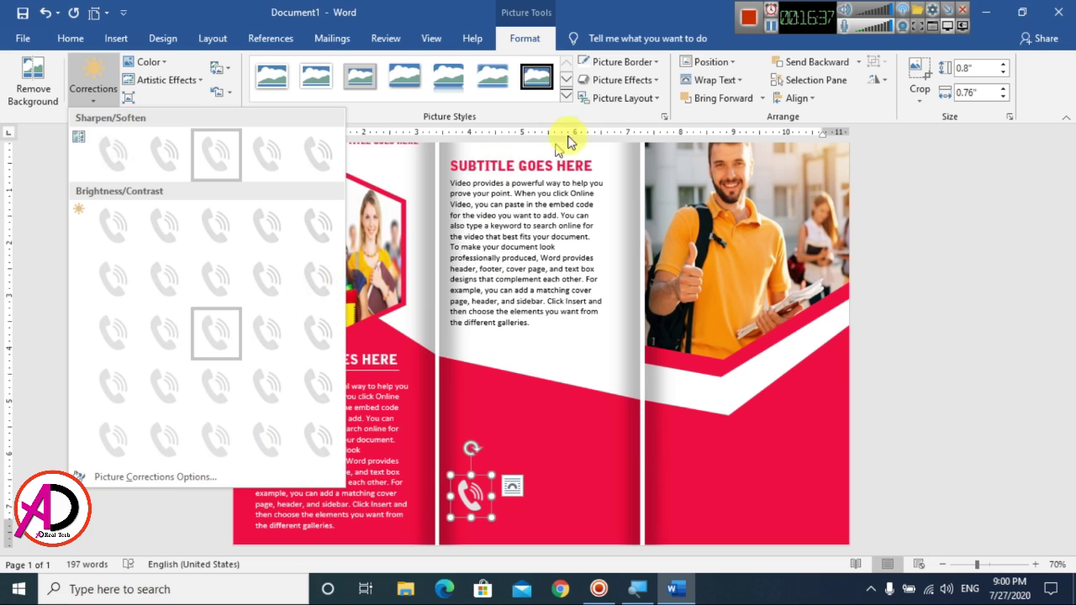
pyautogui.click(927, 271)
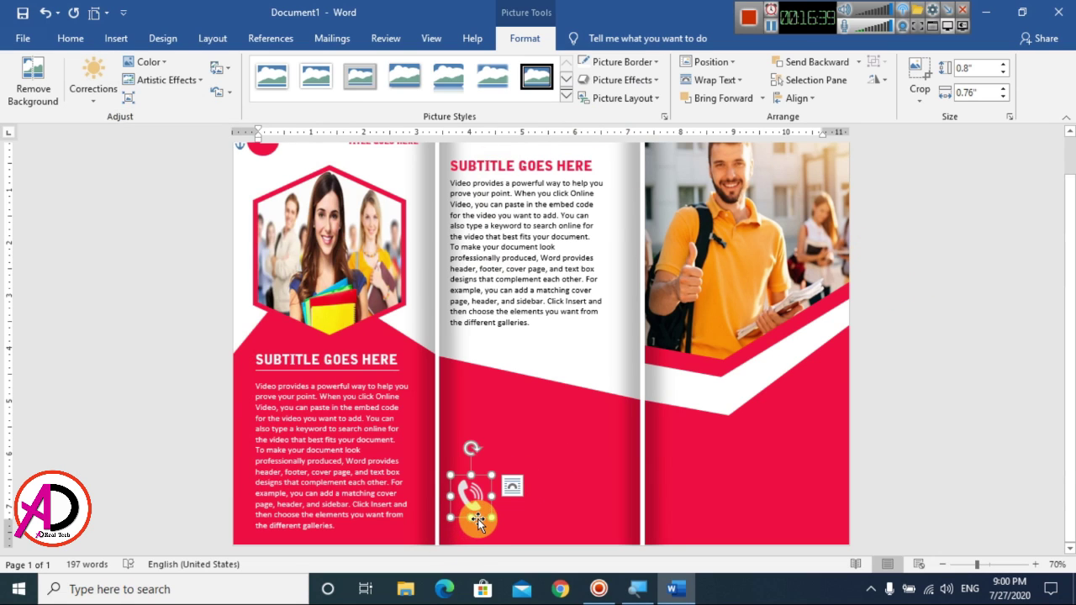
pyautogui.moveTo(477, 518); pyautogui.dragTo(480, 511)
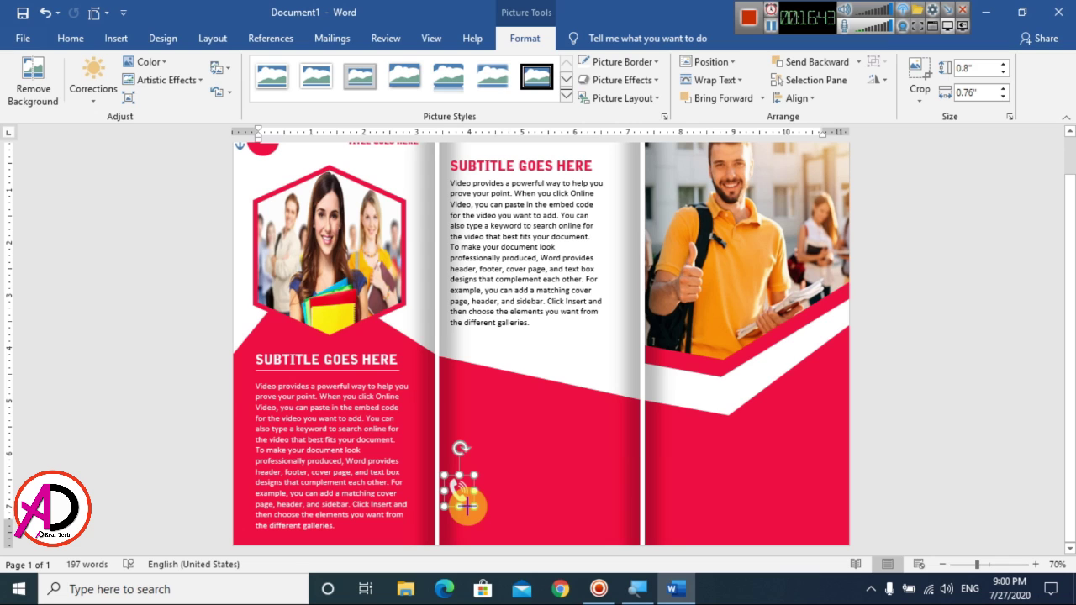
pyautogui.click(869, 506)
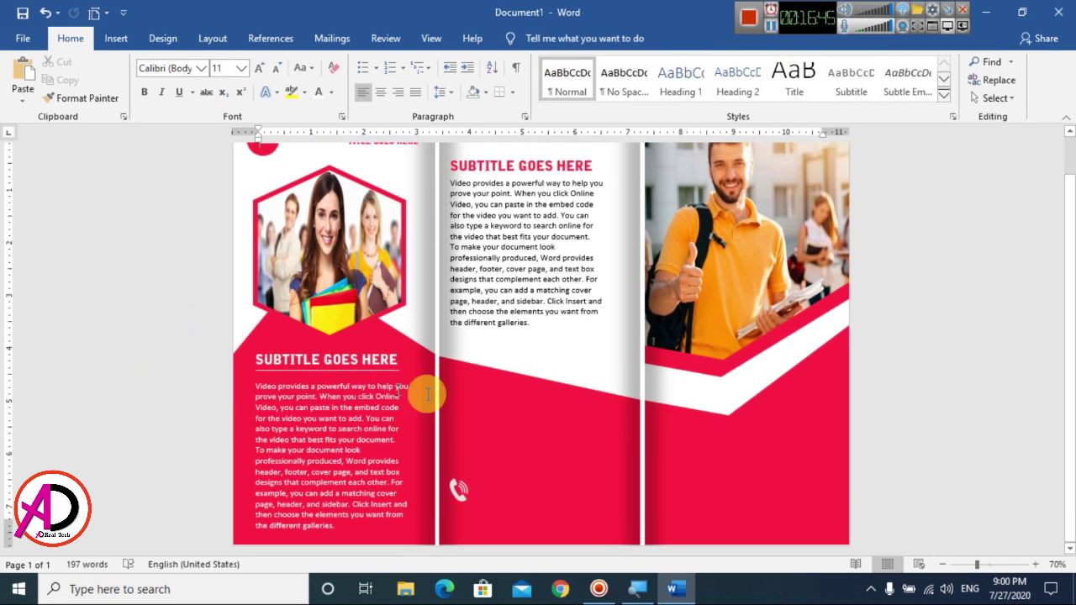
# - Duplicate the left column's white subtitle box onto the middle column's red area and change the copy's text to TYPE YOUR ADDRESS
pyautogui.scroll(1, 499, 456)
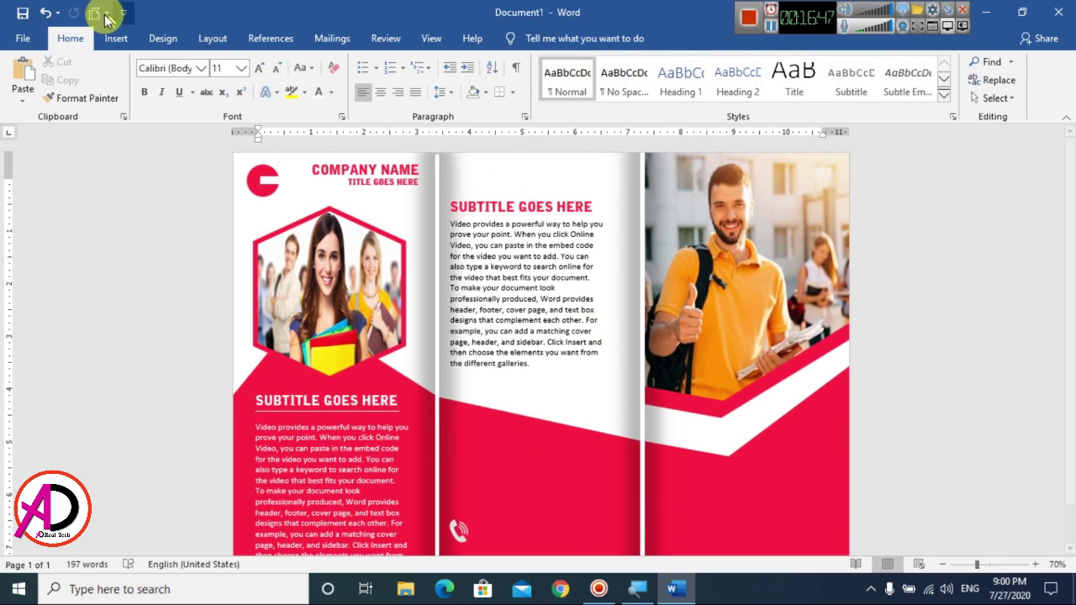
pyautogui.click(117, 42)
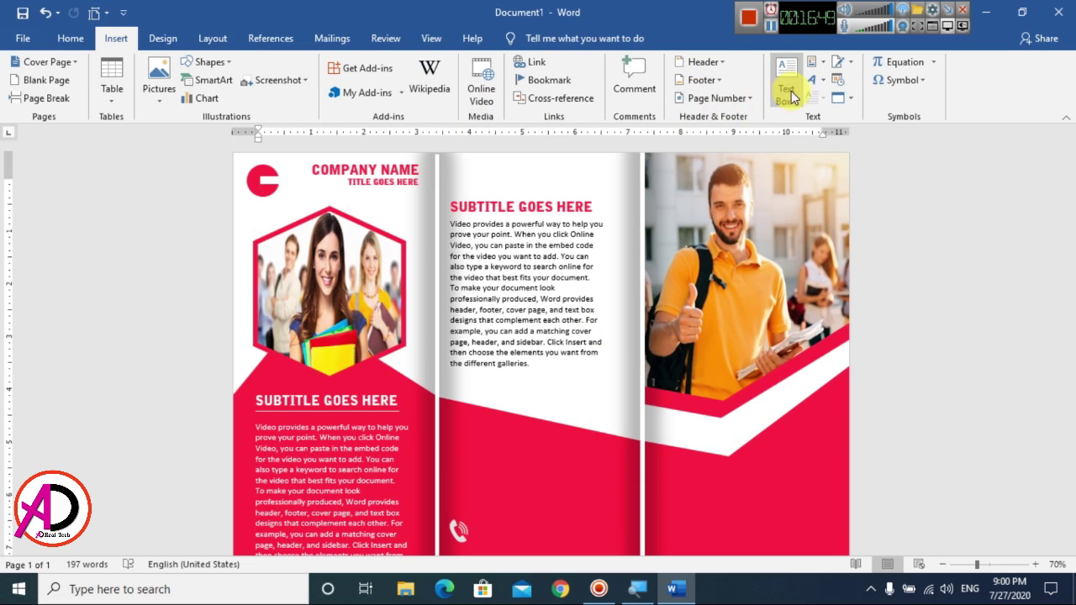
pyautogui.click(313, 400)
pyautogui.hotkey('ctrl', 'c')
pyautogui.hotkey('ctrl', 'v')
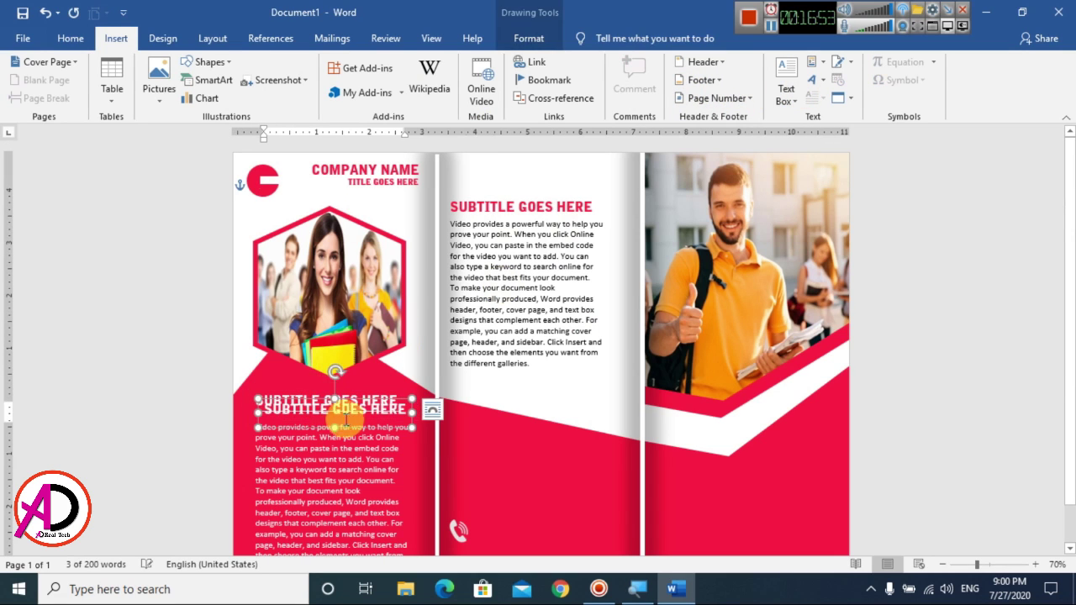
pyautogui.moveTo(345, 429); pyautogui.dragTo(546, 465)
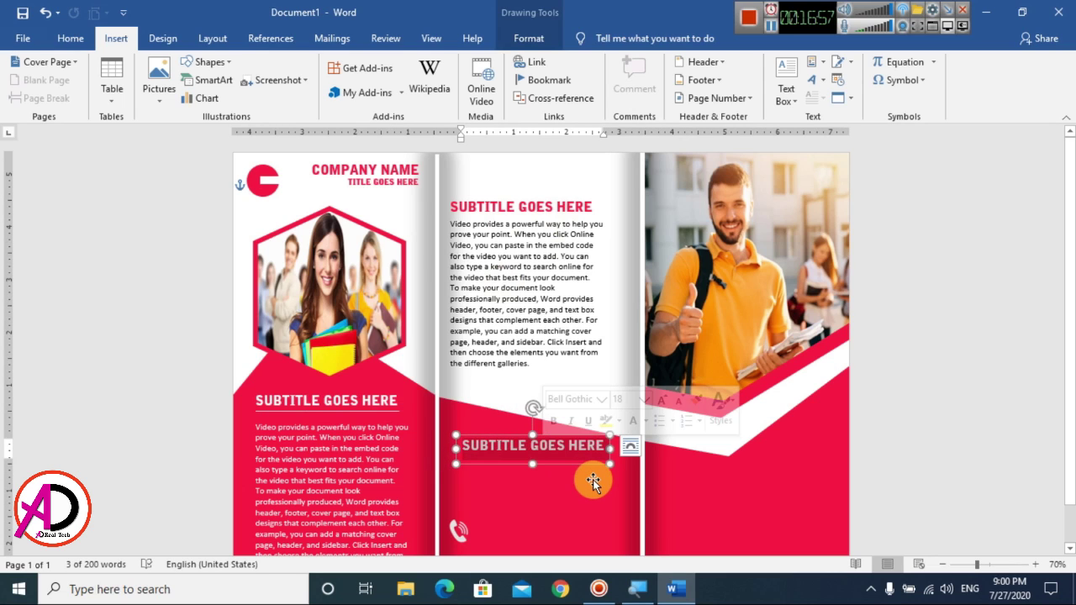
pyautogui.write('TYPE YOUR ADDRESS')
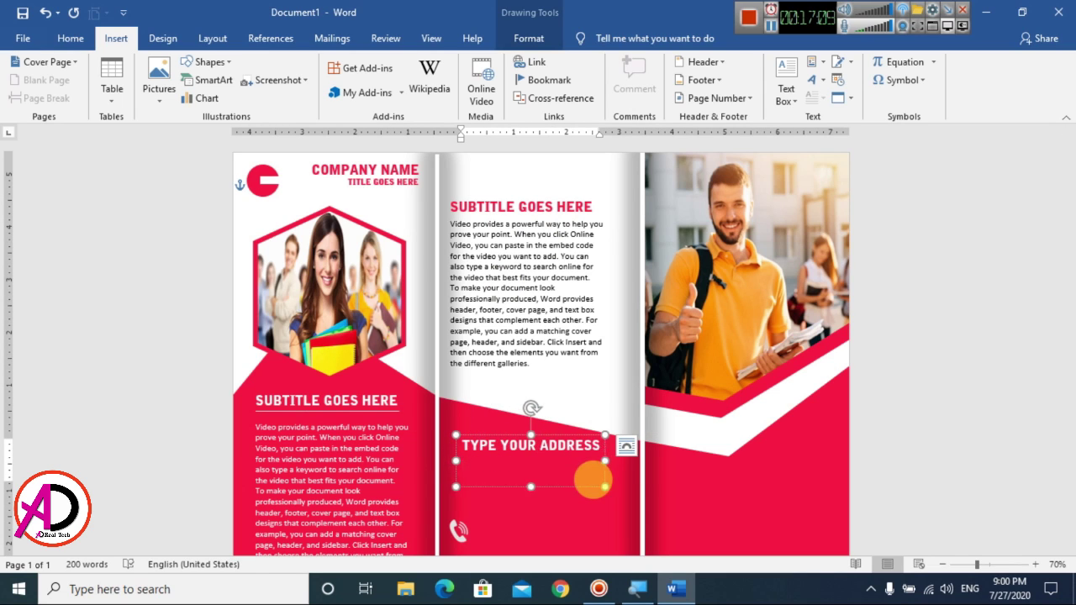
# - Duplicate the TYPE YOUR ADDRESS box just below the original and change the copy's text to TYPE YOUR CONTACT
pyautogui.moveTo(556, 471); pyautogui.dragTo(548, 482)
pyautogui.click(557, 464)
pyautogui.doubleClick(557, 464)
pyautogui.write('CONTACT')
# - Line up the phone icon to the left of the TYPE YOUR ADDRESS box and move the TYPE YOUR CONTACT box near the column's bottom
pyautogui.scroll(-2, 538, 471)
pyautogui.moveTo(458, 490); pyautogui.dragTo(459, 462)
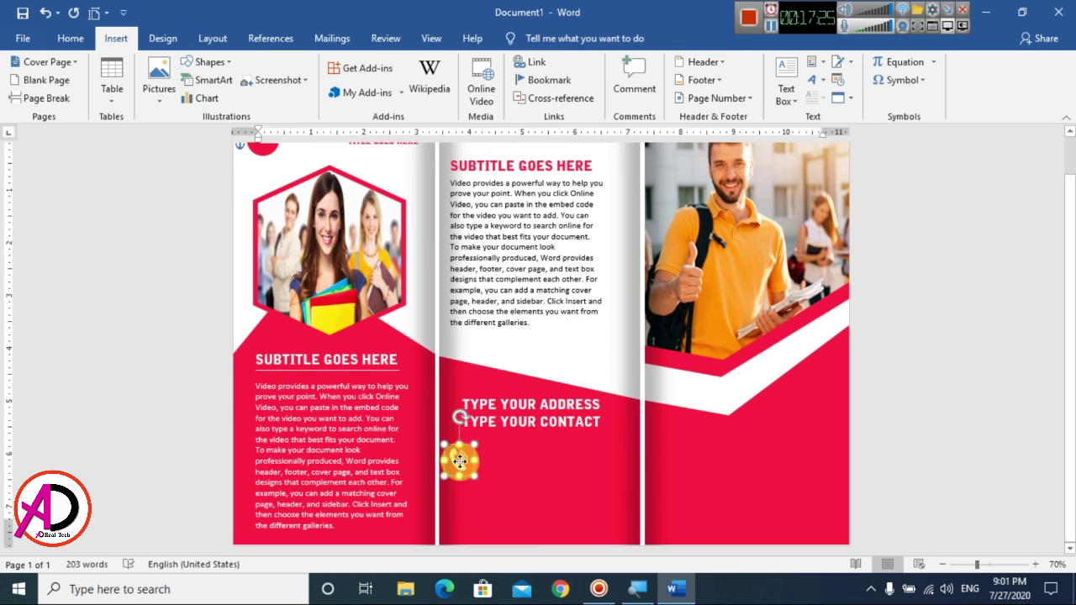
pyautogui.moveTo(501, 393); pyautogui.dragTo(457, 425)
pyautogui.click(524, 426)
pyautogui.moveTo(519, 411); pyautogui.dragTo(518, 498)
pyautogui.moveTo(546, 449); pyautogui.dragTo(546, 417)
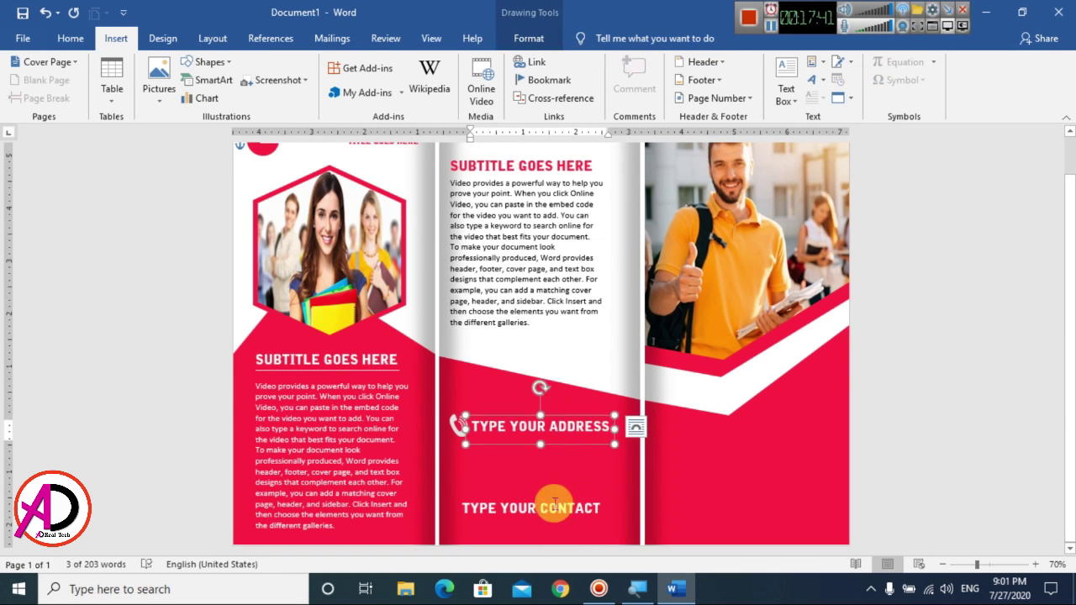
# - Move TYPE YOUR CONTACT up under TYPE YOUR ADDRESS and add a white location icon beside it, in front of text and 0.58" in size
pyautogui.click(554, 505)
pyautogui.moveTo(492, 497); pyautogui.dragTo(502, 446)
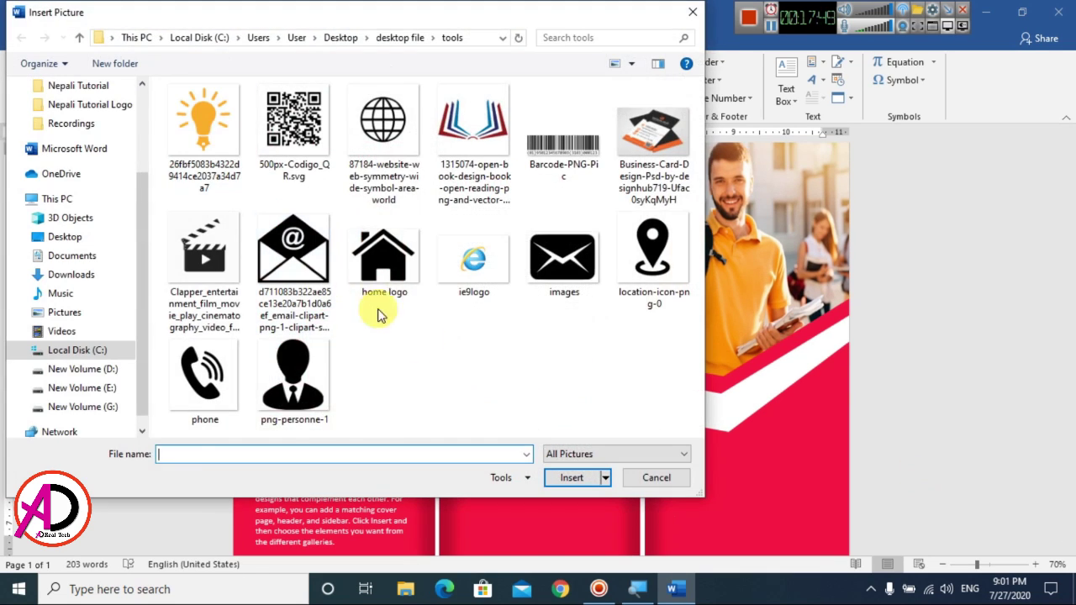
pyautogui.click(374, 257)
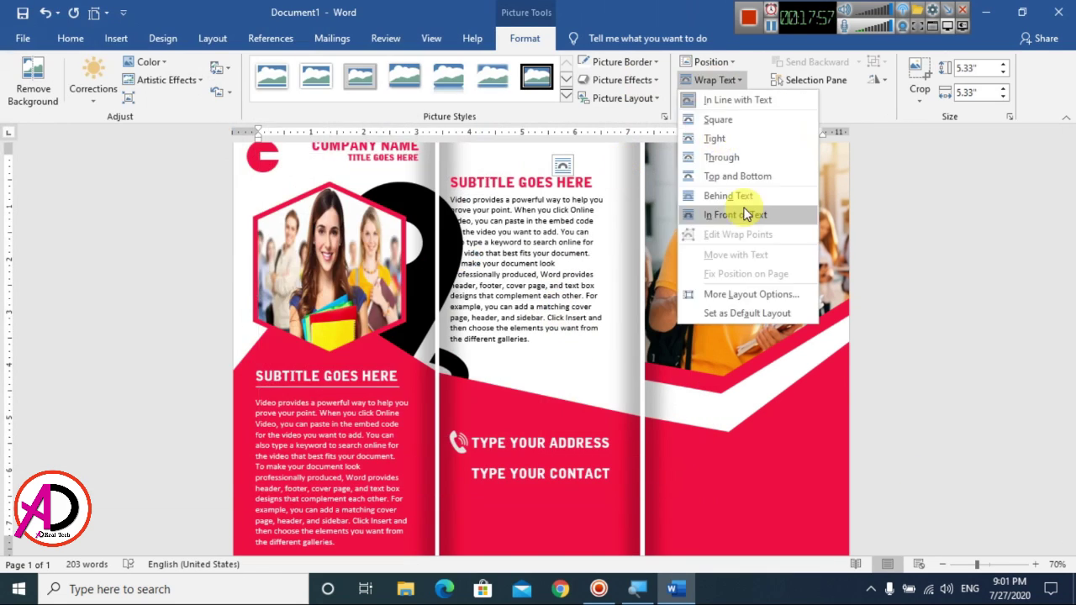
pyautogui.click(751, 211)
pyautogui.click(93, 88)
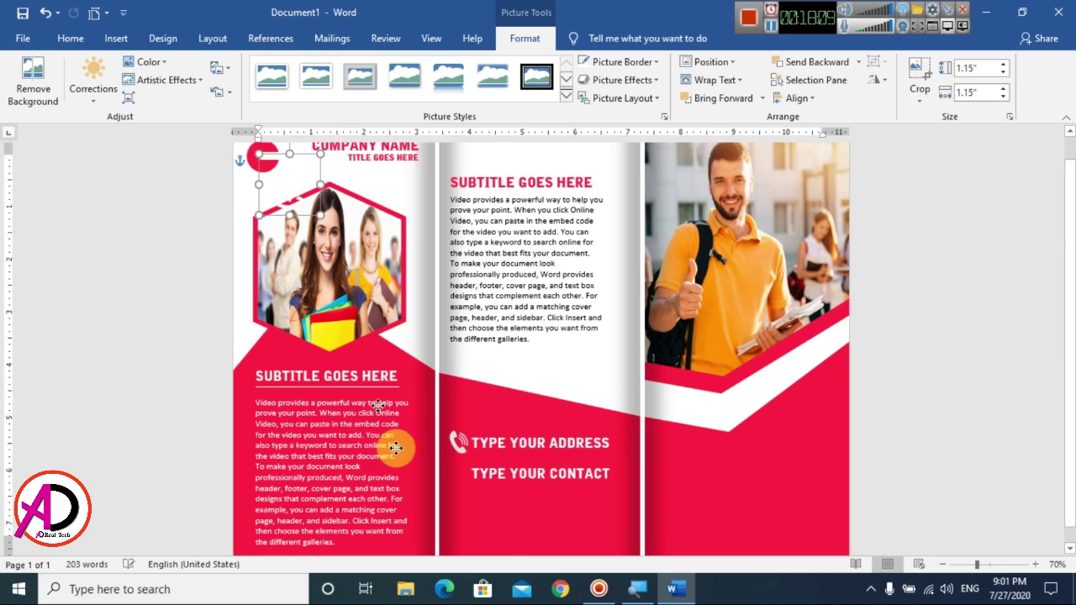
pyautogui.scroll(-1, 392, 446)
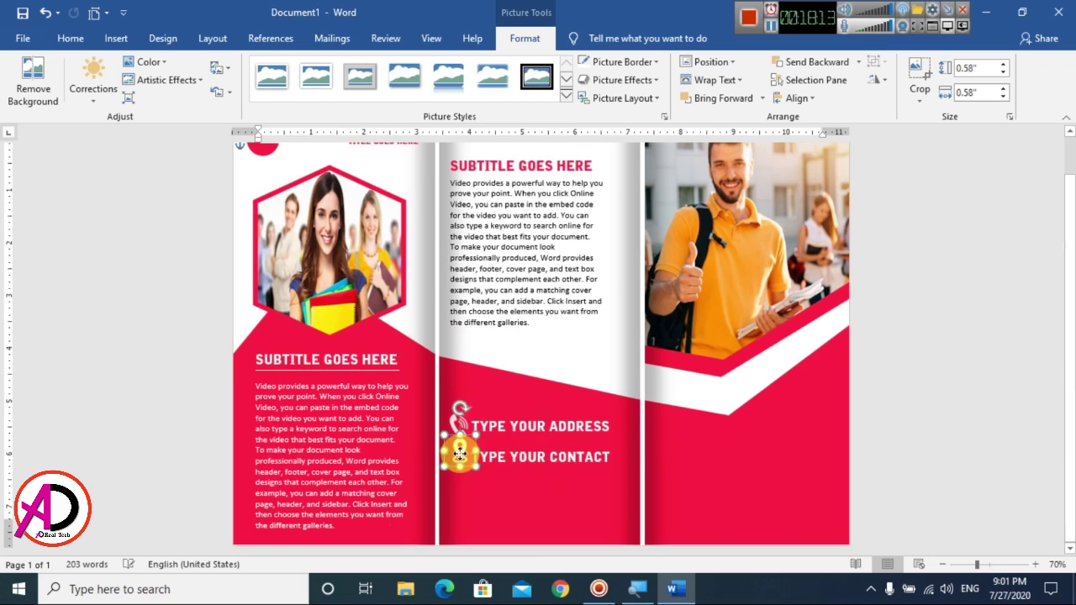
pyautogui.moveTo(458, 433); pyautogui.dragTo(460, 461)
# - Swap the two text boxes so TYPE YOUR CONTACT sits beside the phone icon and TYPE YOUR ADDRESS beside the location icon
pyautogui.click(520, 454)
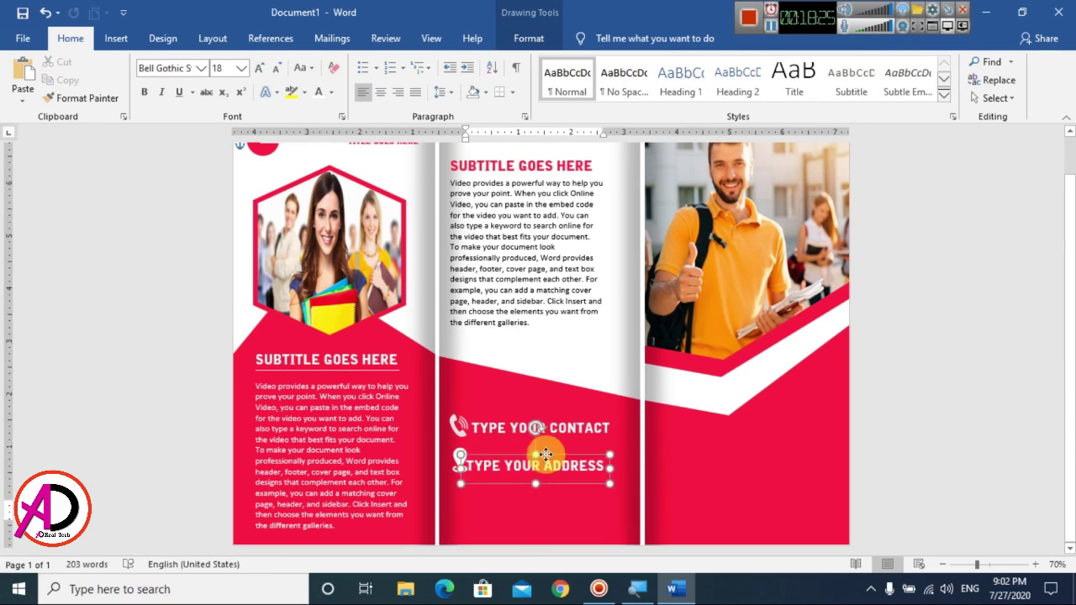
pyautogui.click(549, 457)
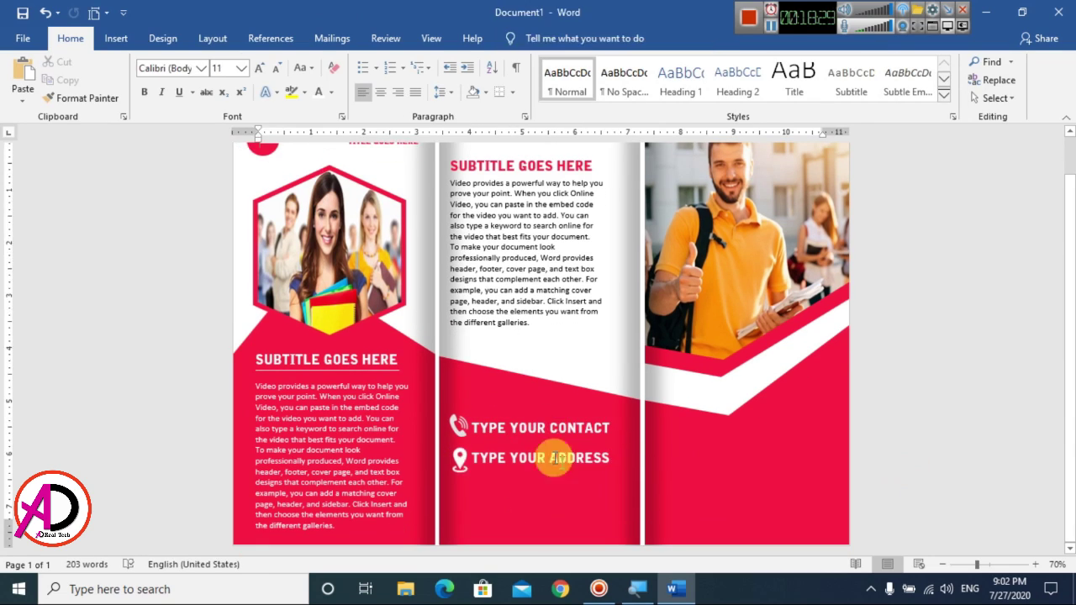
# - Insert the envelope icon below the location icon and change the duplicated address box beside it to TYPE YOUR EMAIL
pyautogui.click(162, 78)
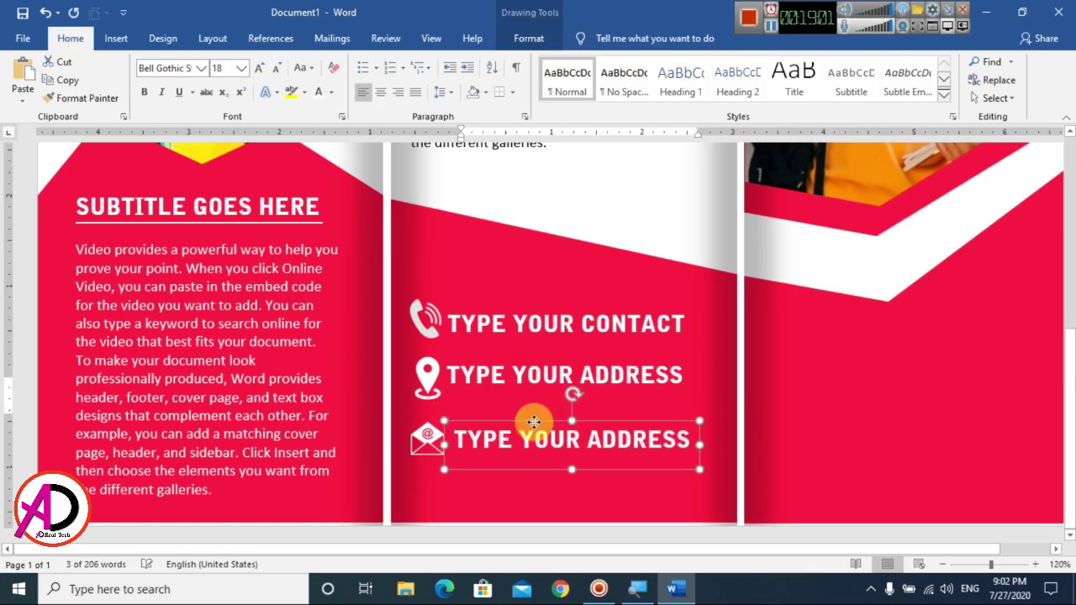
pyautogui.click(497, 437)
pyautogui.moveTo(498, 421); pyautogui.dragTo(498, 411)
pyautogui.click(428, 439)
pyautogui.click(497, 433)
pyautogui.moveTo(587, 432); pyautogui.dragTo(670, 435)
pyautogui.write('EMAIL')
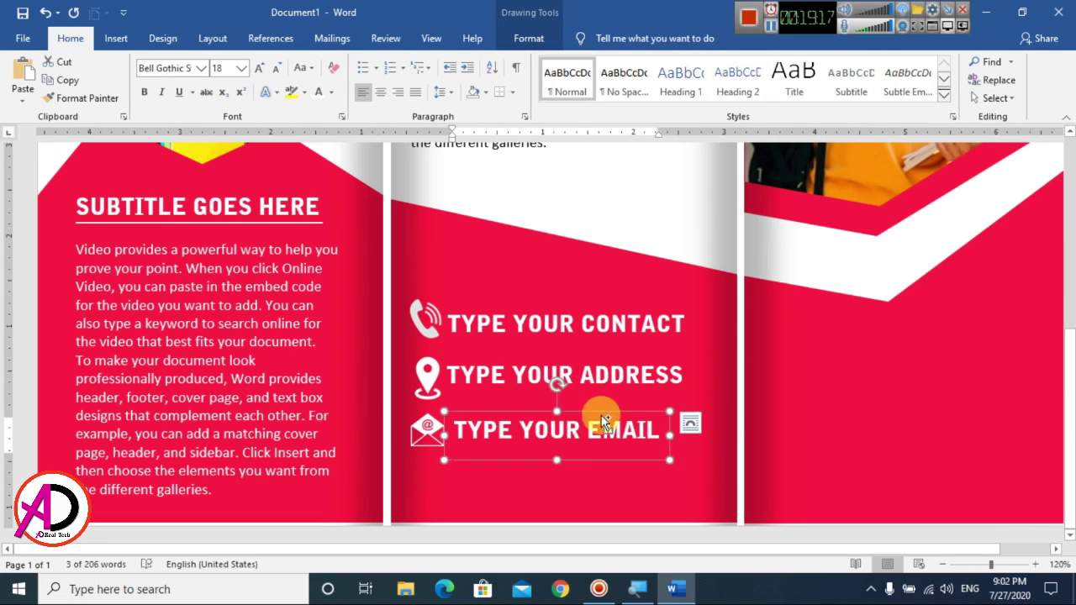
# - Duplicate the TYPE YOUR EMAIL box directly below the original and change the copy's text to TYPE YOUR WEBSITE
pyautogui.moveTo(602, 414); pyautogui.dragTo(605, 462)
pyautogui.write('WE')
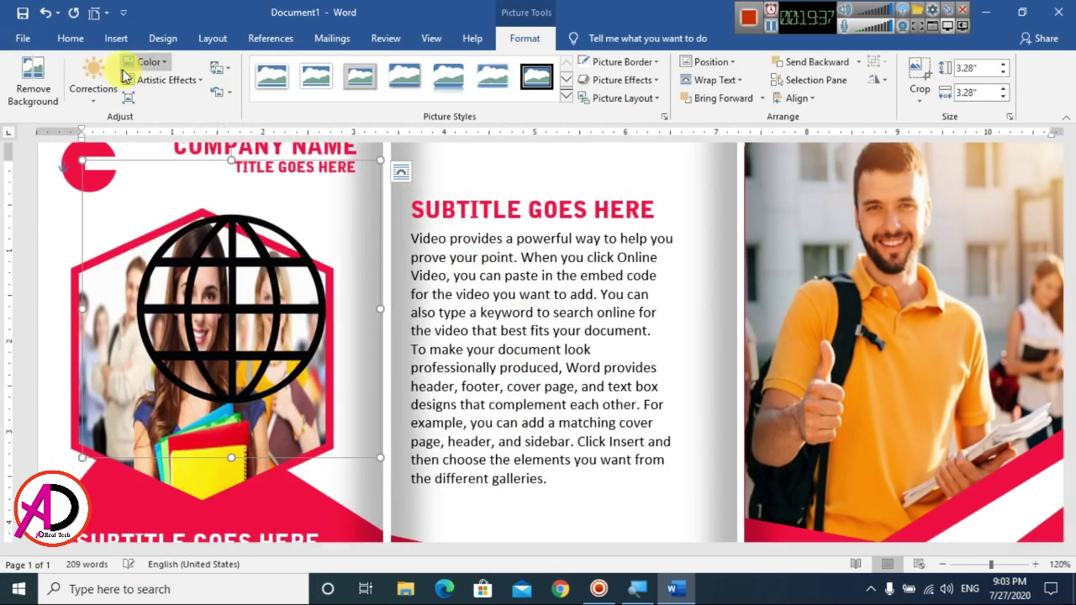
# - Recolor the globe icon white, shrink it to 0.48" and place it beside TYPE YOUR WEBSITE
pyautogui.click(152, 62)
pyautogui.click(320, 256)
pyautogui.click(166, 80)
pyautogui.click(194, 342)
pyautogui.moveTo(381, 458); pyautogui.dragTo(182, 260)
pyautogui.scroll(-2, 367, 211)
pyautogui.moveTo(367, 211); pyautogui.dragTo(442, 500)
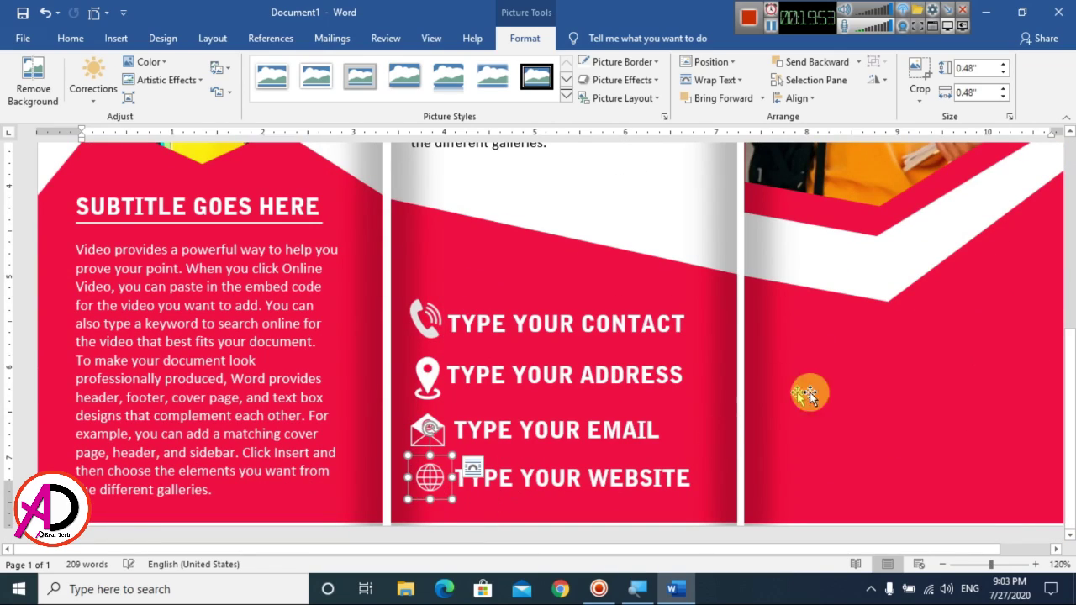
pyautogui.scroll(3, 698, 228)
pyautogui.click(629, 361)
pyautogui.scroll(-6, 631, 390)
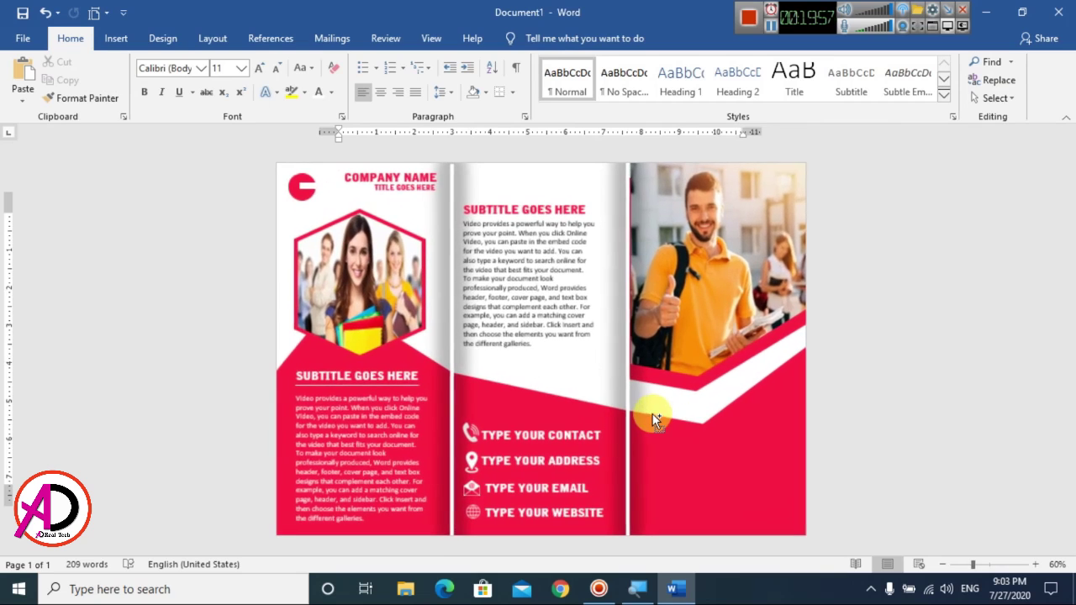
# - Duplicate the middle column's red SUBTITLE GOES HERE box onto the right column's red area and make the copy's text white
pyautogui.click(498, 206)
pyautogui.click(496, 199)
pyautogui.hotkey('ctrl', 'c')
pyautogui.hotkey('ctrl', 'v')
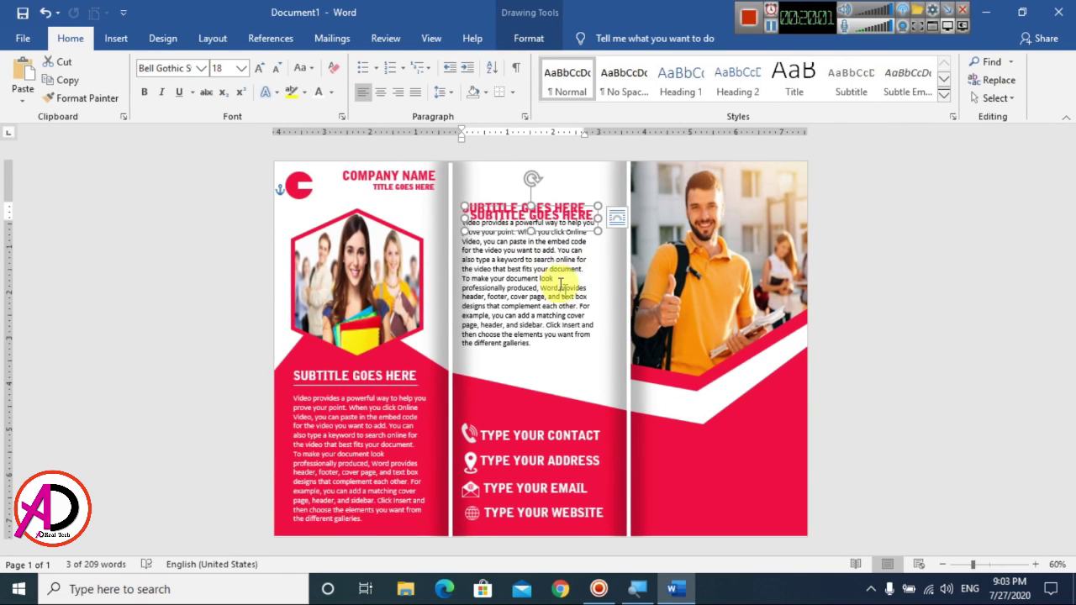
pyautogui.moveTo(553, 212); pyautogui.dragTo(726, 454)
pyautogui.tripleClick(726, 454)
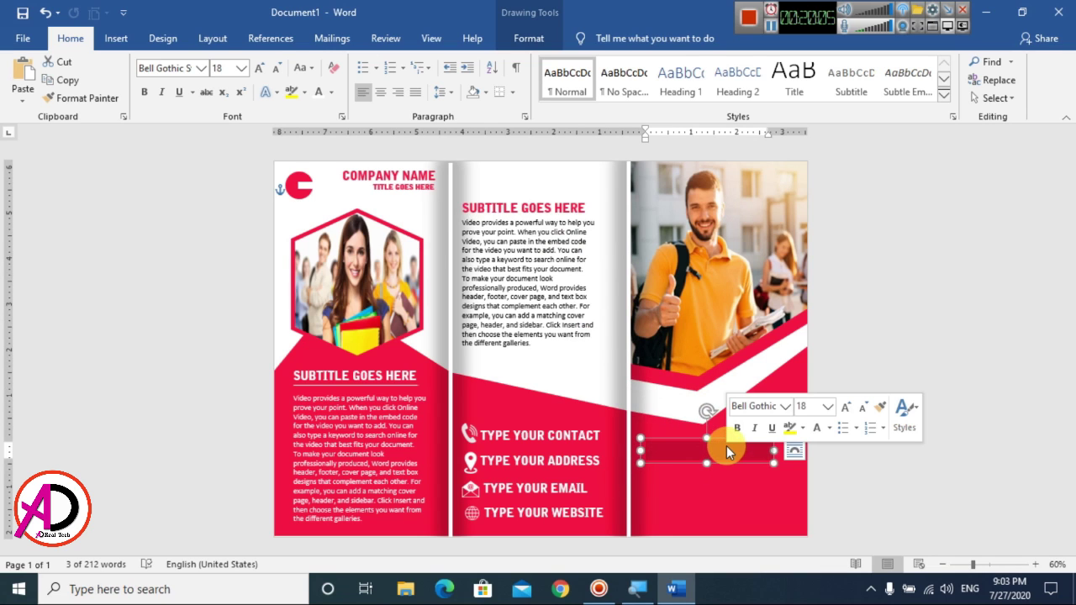
pyautogui.click(320, 93)
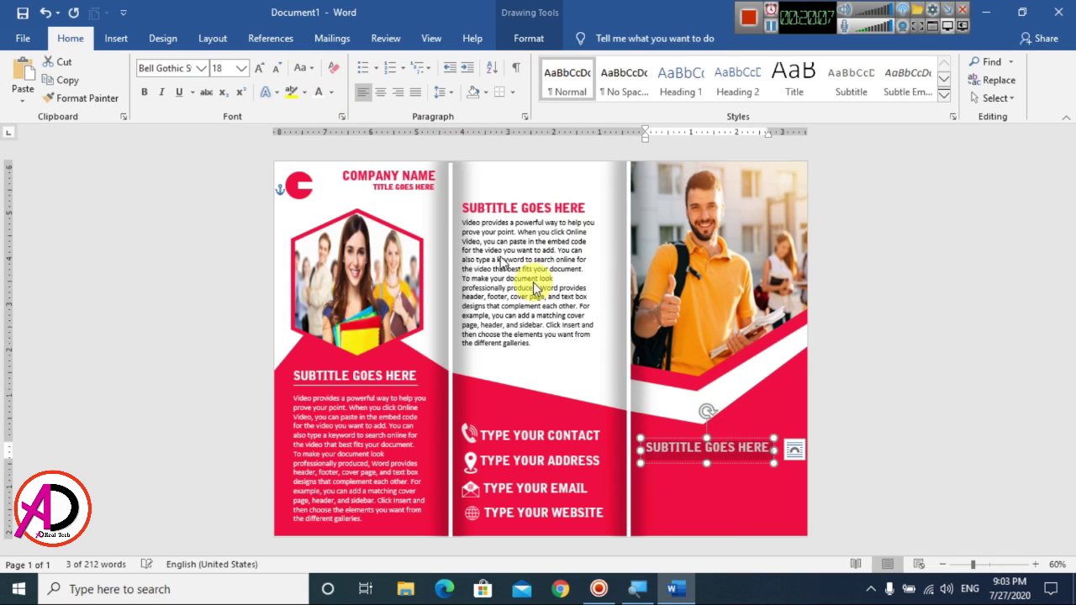
# - Change the right column's copied subtitle to TYPE YOUR ABOUT and move the box up slightly
pyautogui.write('TYOP')
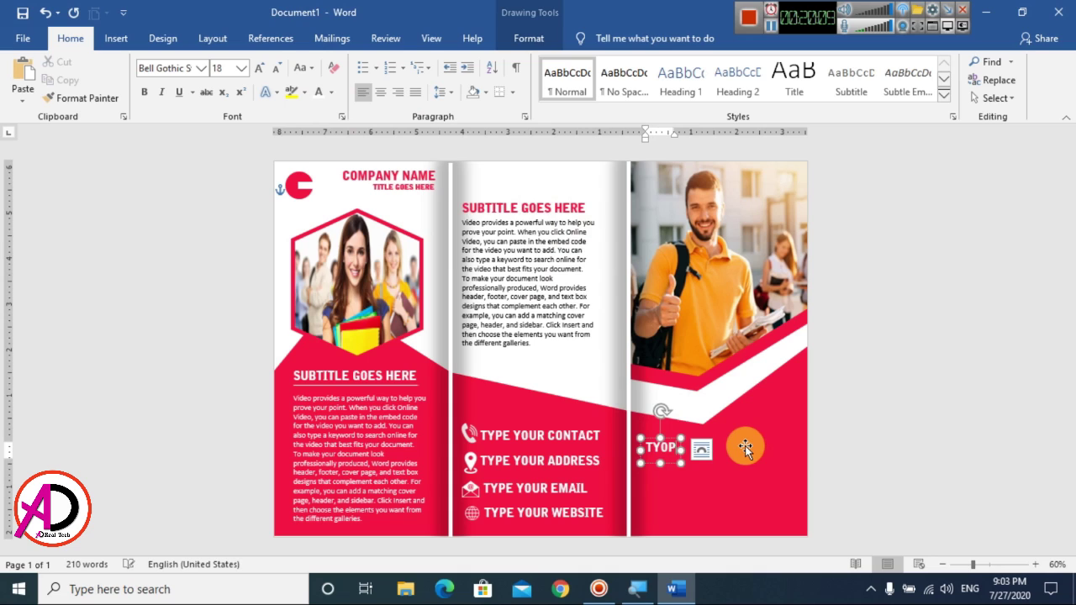
pyautogui.press('BackSpace')
pyautogui.press('BackSpace')
pyautogui.write('PE Y')
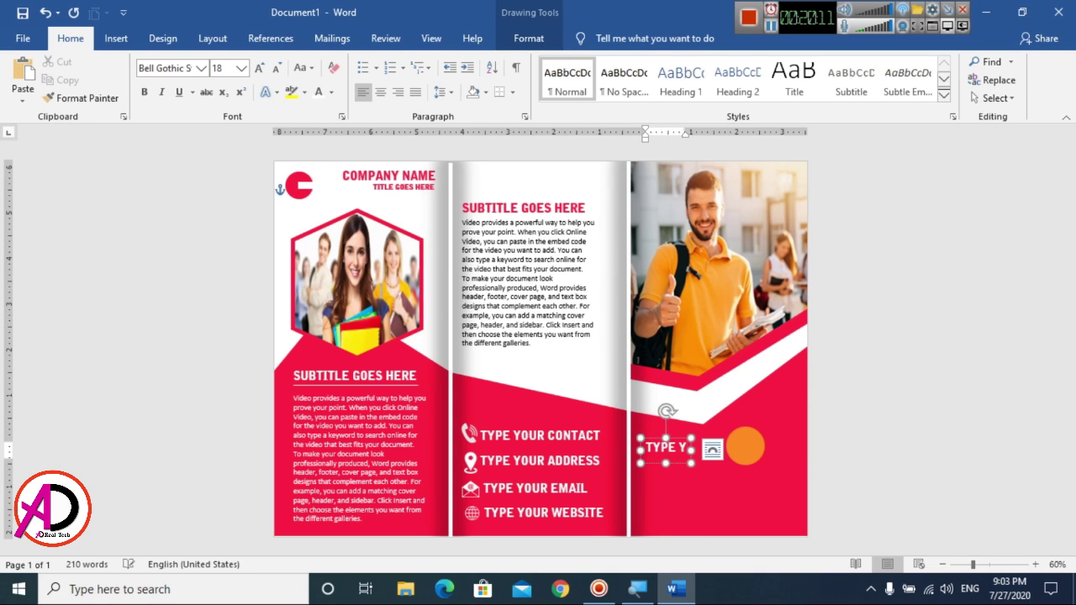
pyautogui.write('OUR COMPAN')
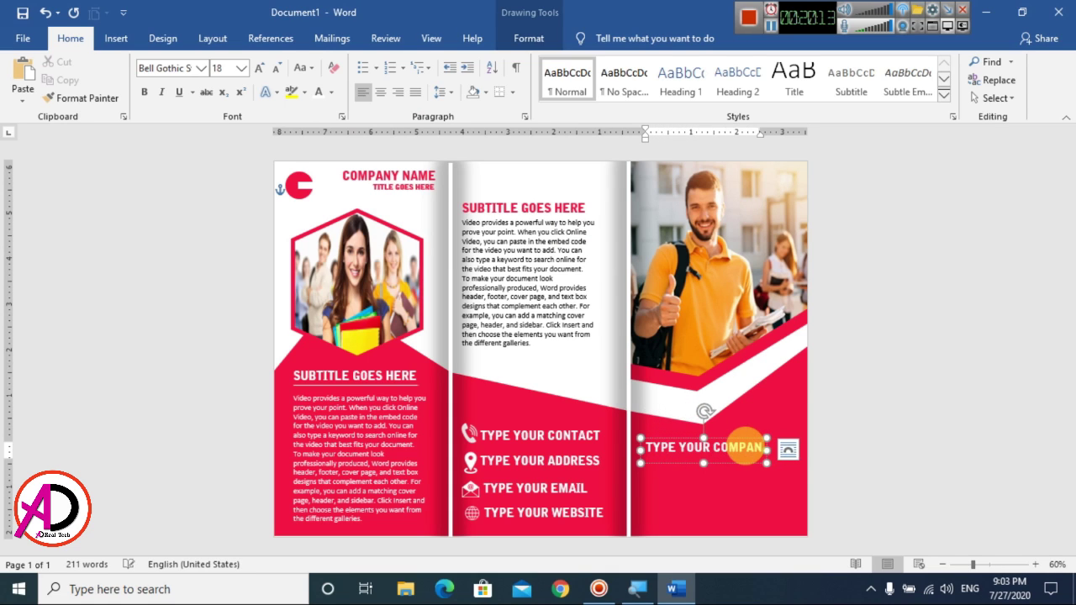
pyautogui.press('BackSpace')
pyautogui.press('BackSpace')
pyautogui.press('BackSpace')
pyautogui.press('BackSpace')
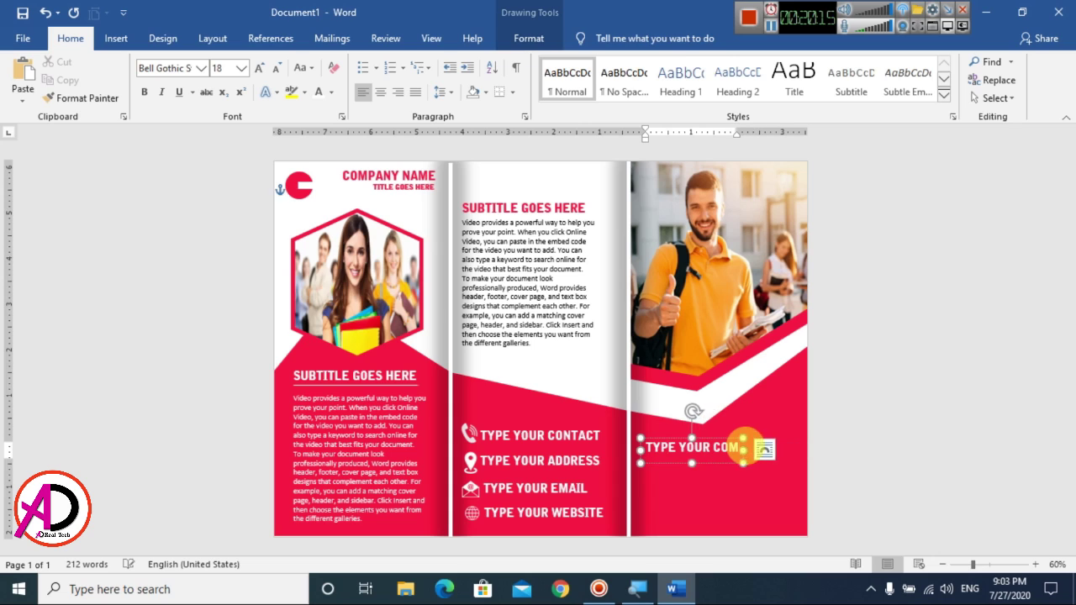
pyautogui.write('ABOUT')
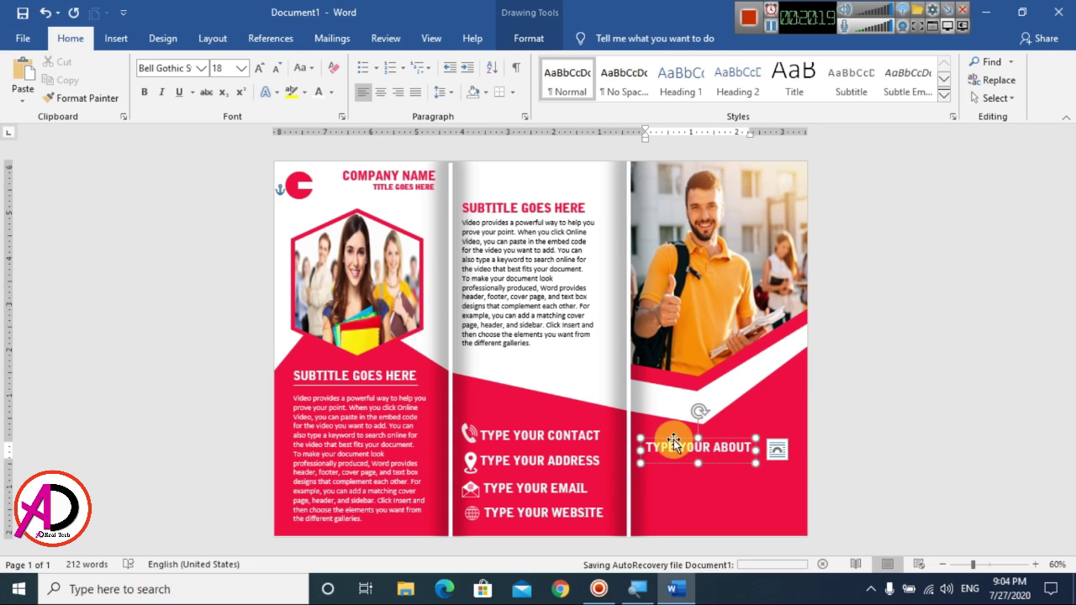
pyautogui.moveTo(673, 441); pyautogui.dragTo(671, 432)
# - Duplicate the middle column's body text box onto the red area of the right column
pyautogui.click(493, 278)
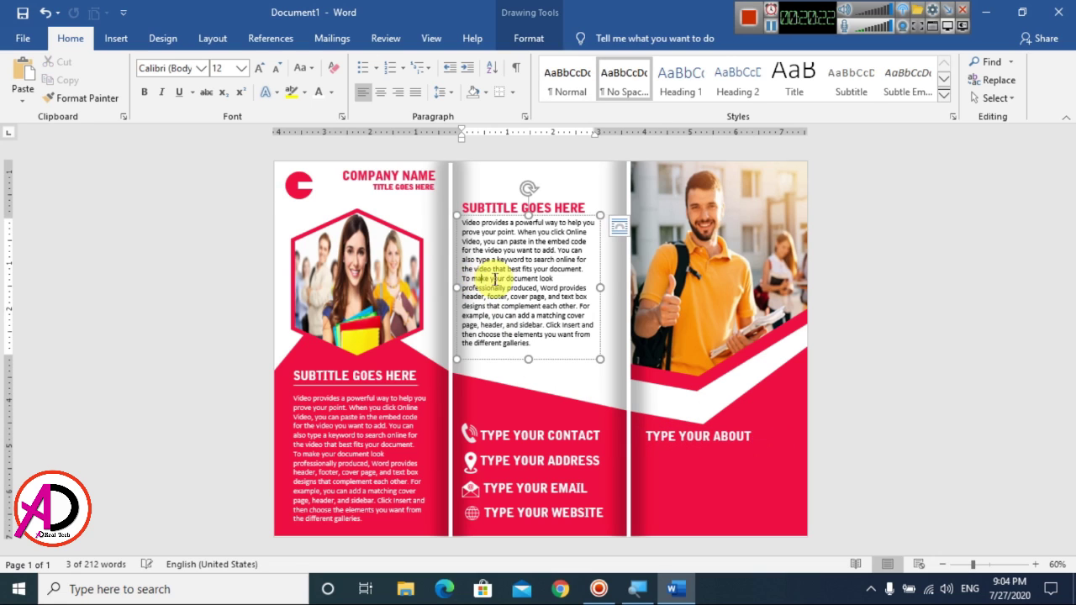
pyautogui.click(513, 361)
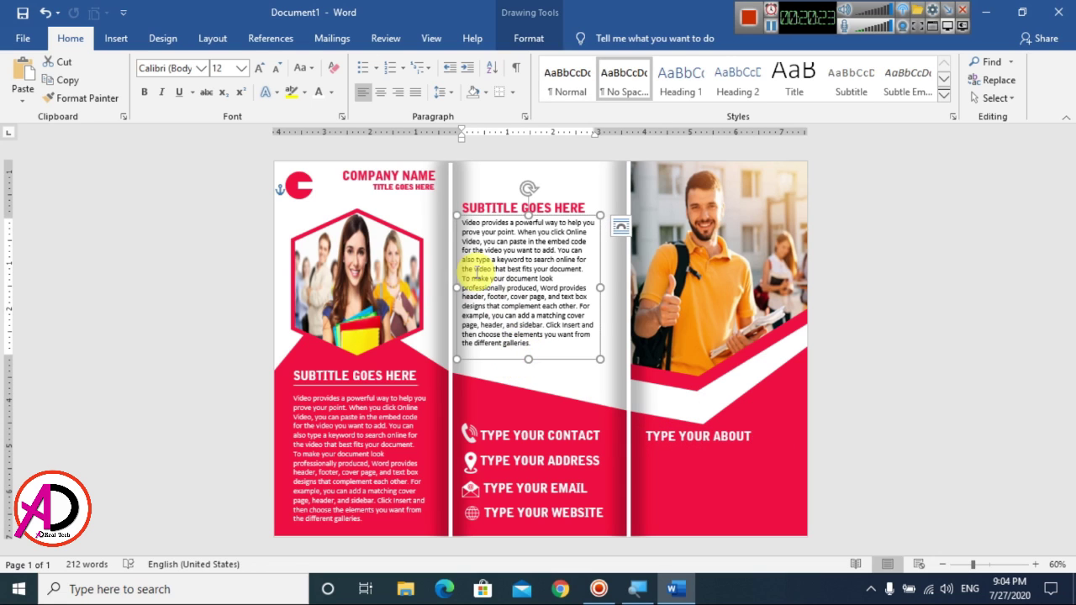
pyautogui.click(22, 74)
pyautogui.moveTo(558, 365); pyautogui.dragTo(749, 544)
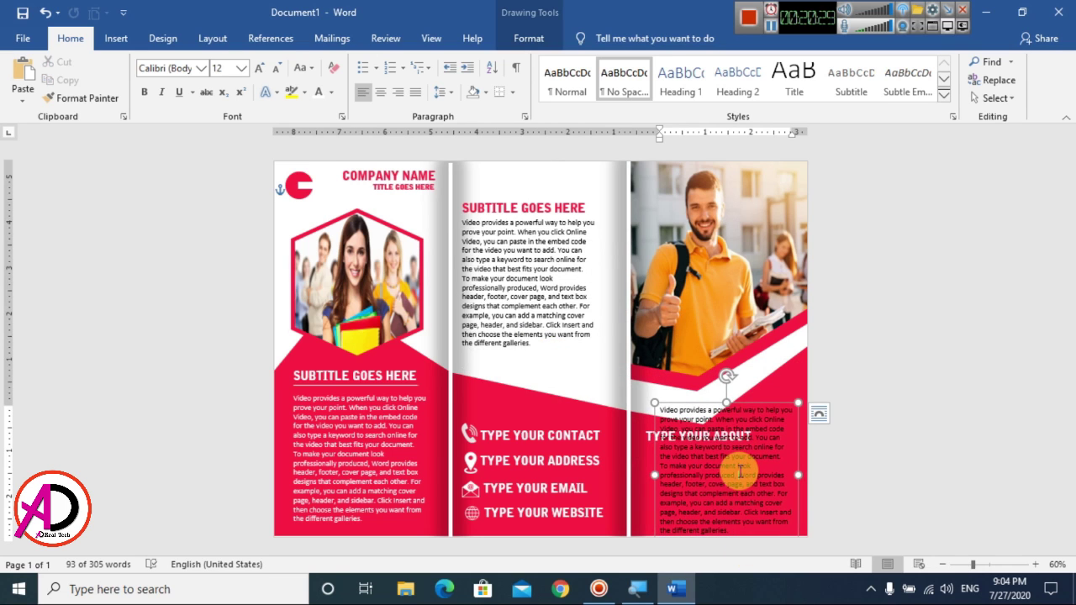
# - Make the copied body text white, then align and shorten its box to fit below TYPE YOUR ABOUT
pyautogui.hotkey('ctrl', 'a')
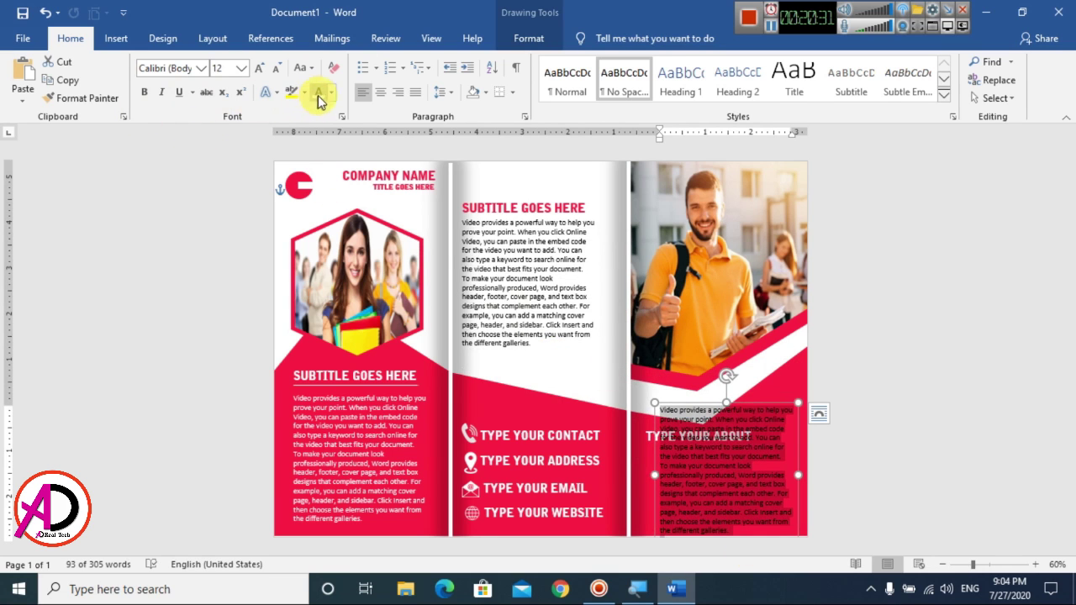
pyautogui.click(319, 94)
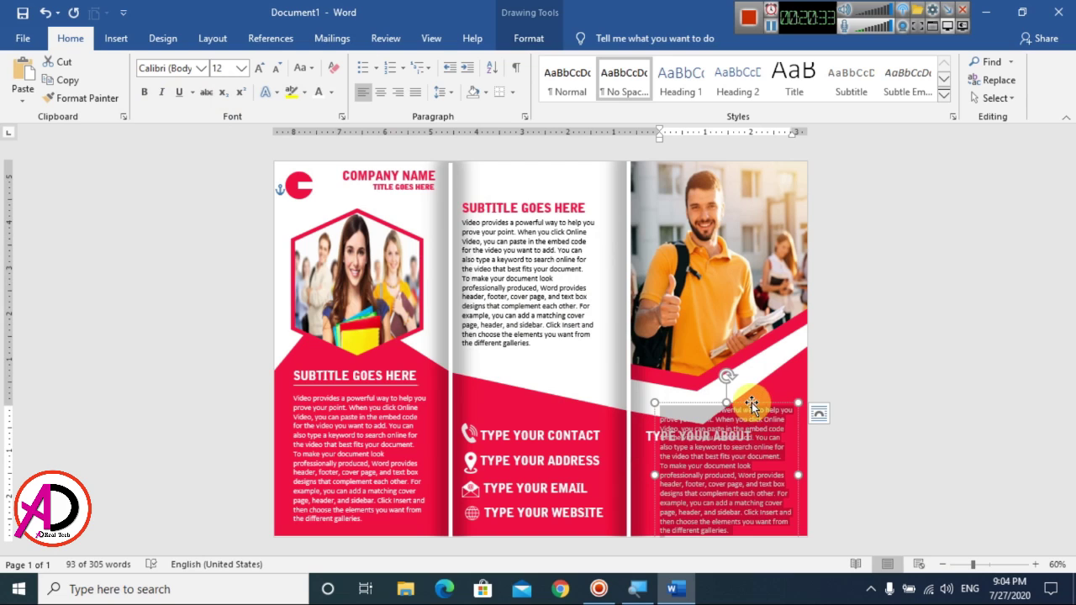
pyautogui.moveTo(752, 402); pyautogui.dragTo(750, 359)
pyautogui.moveTo(725, 503)
pyautogui.mouseDown()
pyautogui.moveTo(724, 437)
pyautogui.moveTo(748, 457)
pyautogui.moveTo(735, 515)
pyautogui.mouseUp()
pyautogui.click(906, 449)
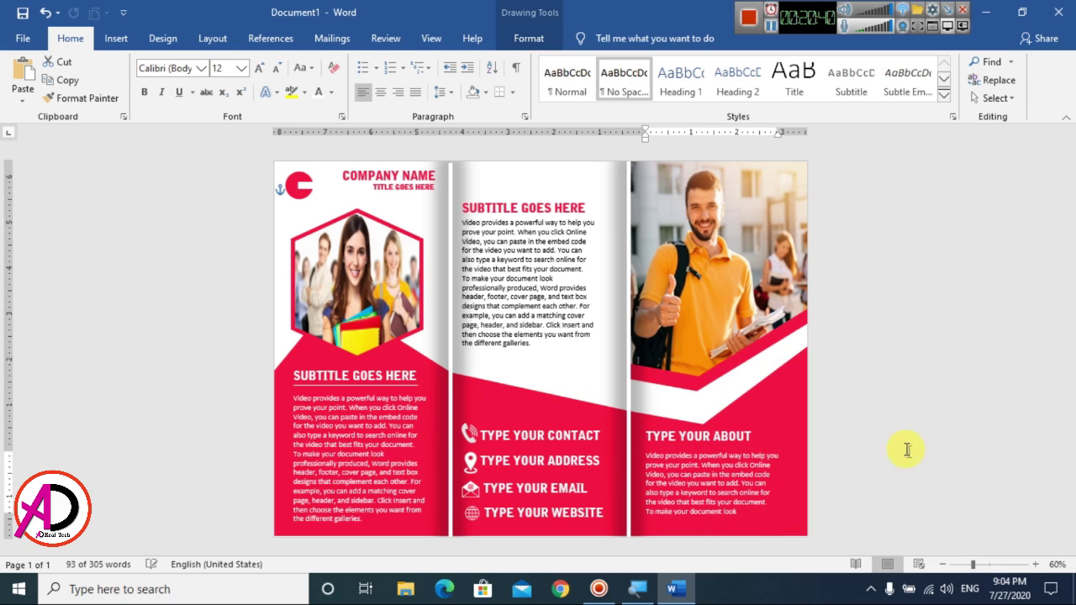
# - Duplicate the left column's white divider line and place the copy directly under TYPE YOUR ABOUT
pyautogui.click(355, 385)
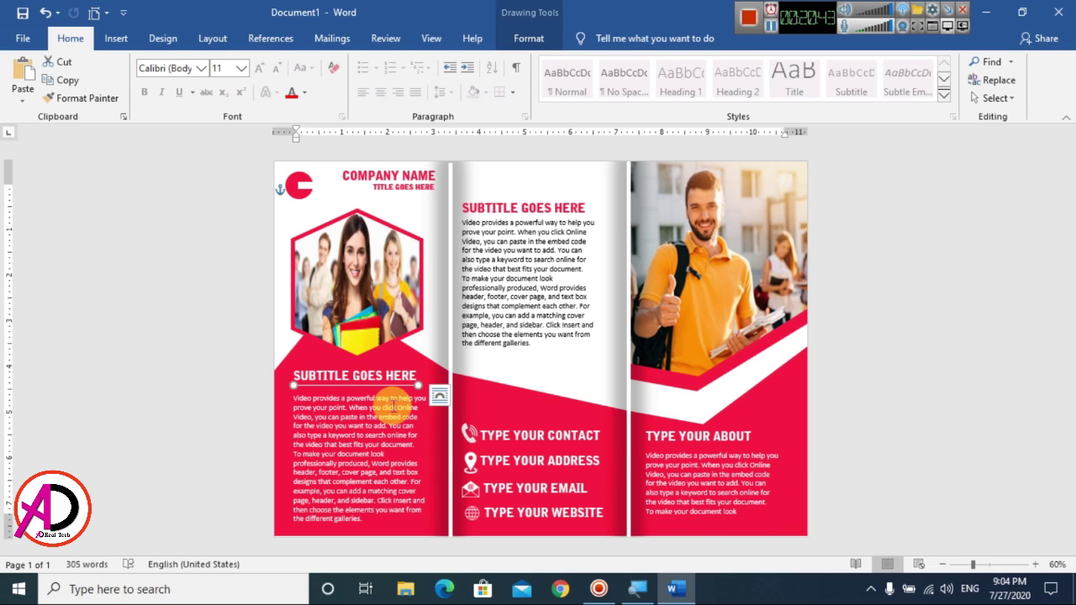
pyautogui.click(728, 454)
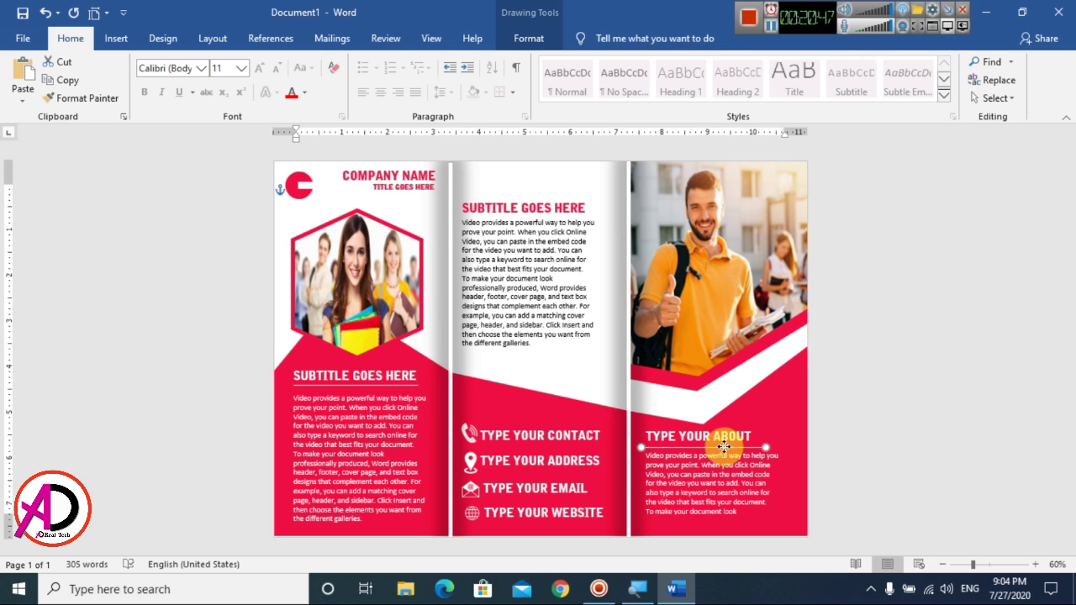
pyautogui.click(864, 415)
pyautogui.scroll(-3, 841, 415)
pyautogui.scroll(4, 840, 415)
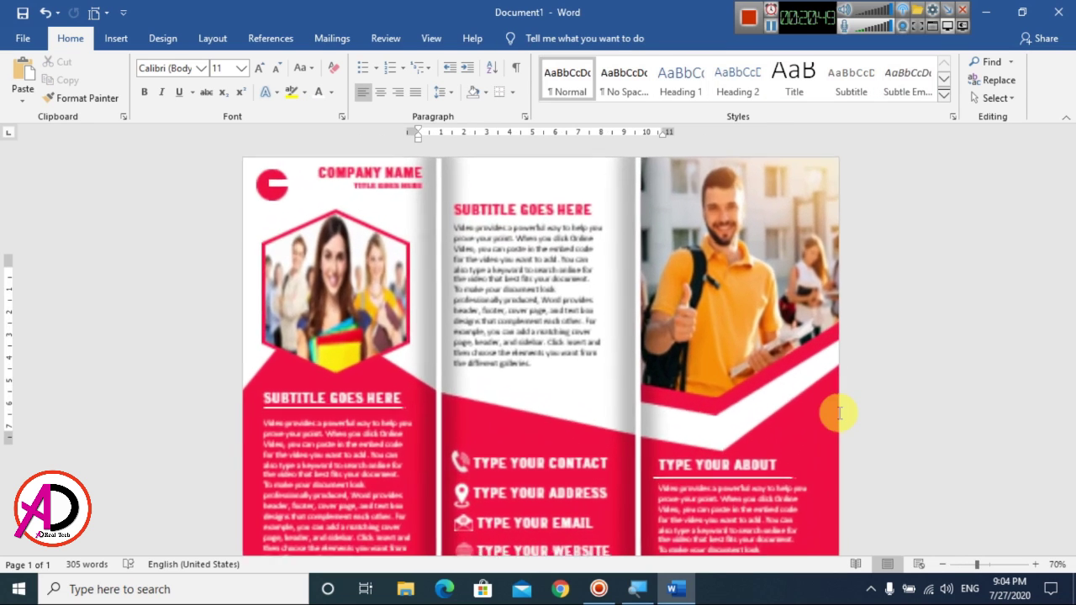
pyautogui.click(831, 323)
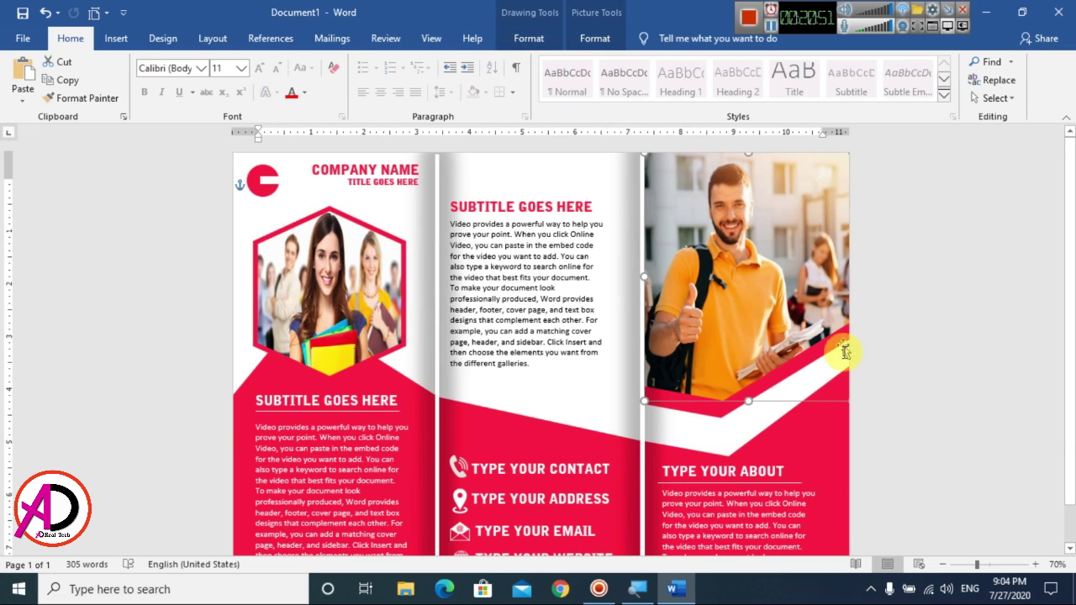
pyautogui.click(815, 362)
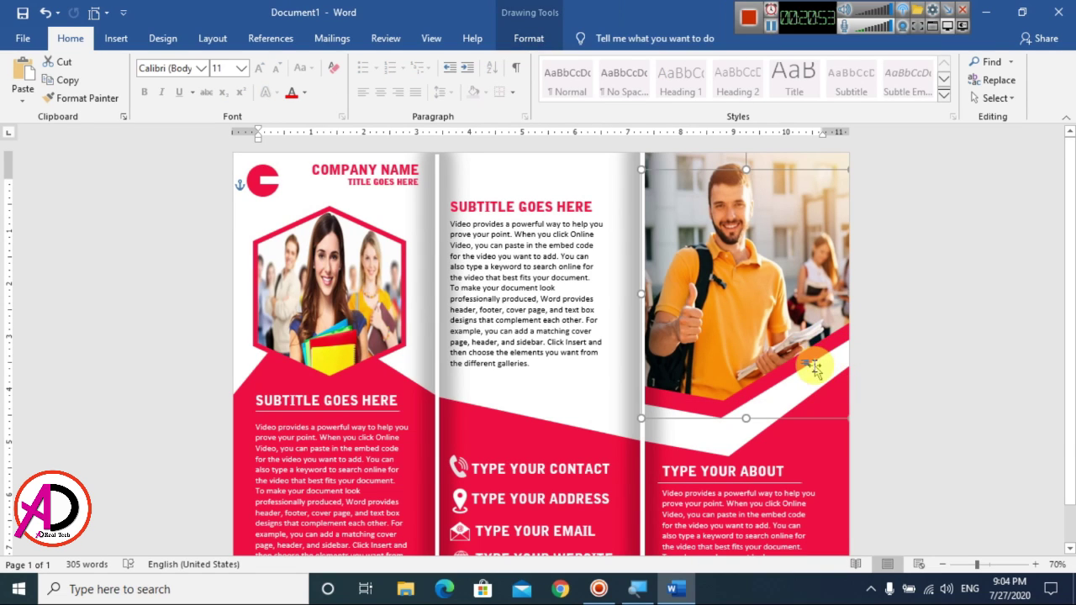
pyautogui.click(968, 402)
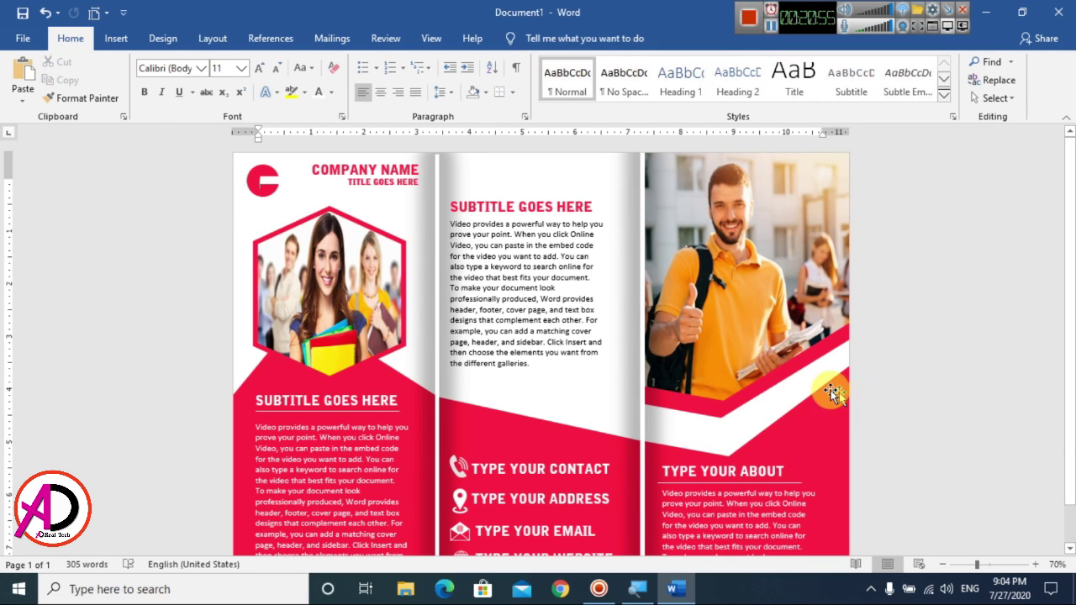
pyautogui.scroll(-3, 773, 413)
pyautogui.scroll(2, 774, 421)
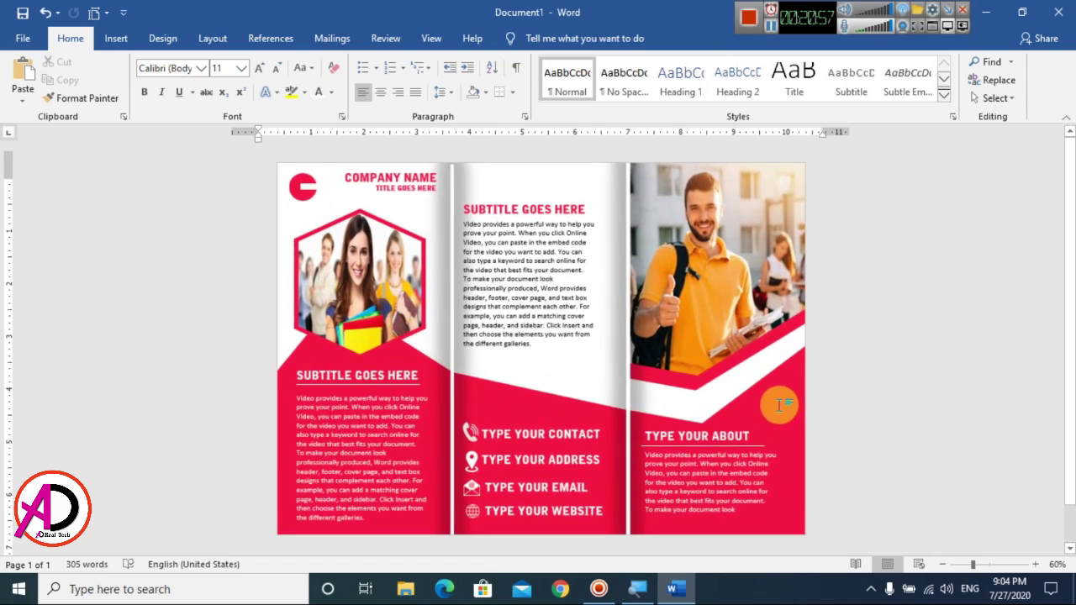
# - Shift the right column's lower red shape slightly left and lower its upper-right corner point so the shape is 4" high
pyautogui.click(792, 394)
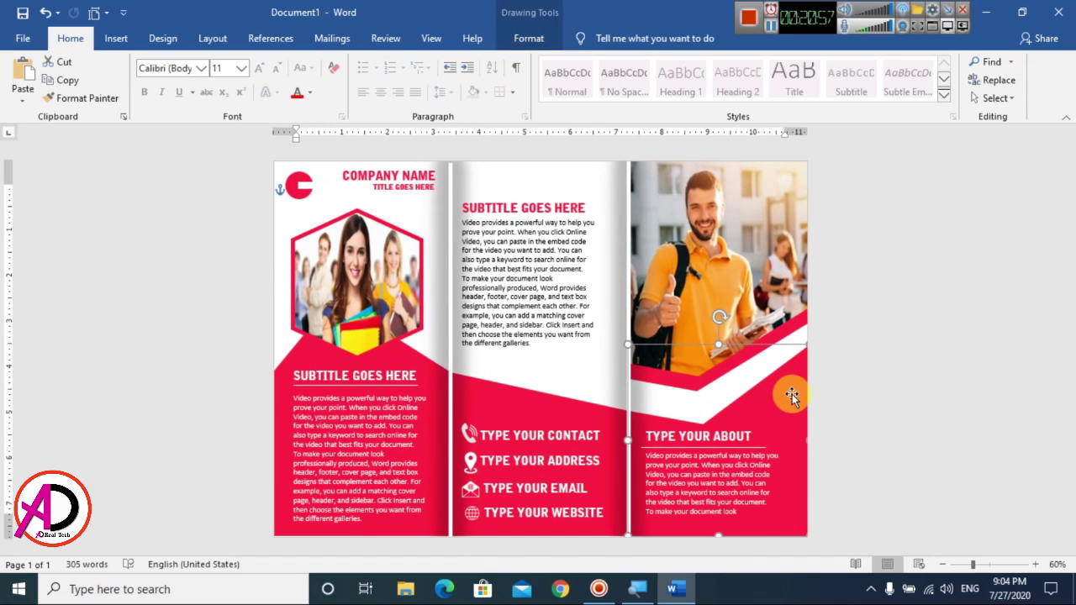
pyautogui.click(516, 40)
pyautogui.click(131, 63)
pyautogui.click(154, 104)
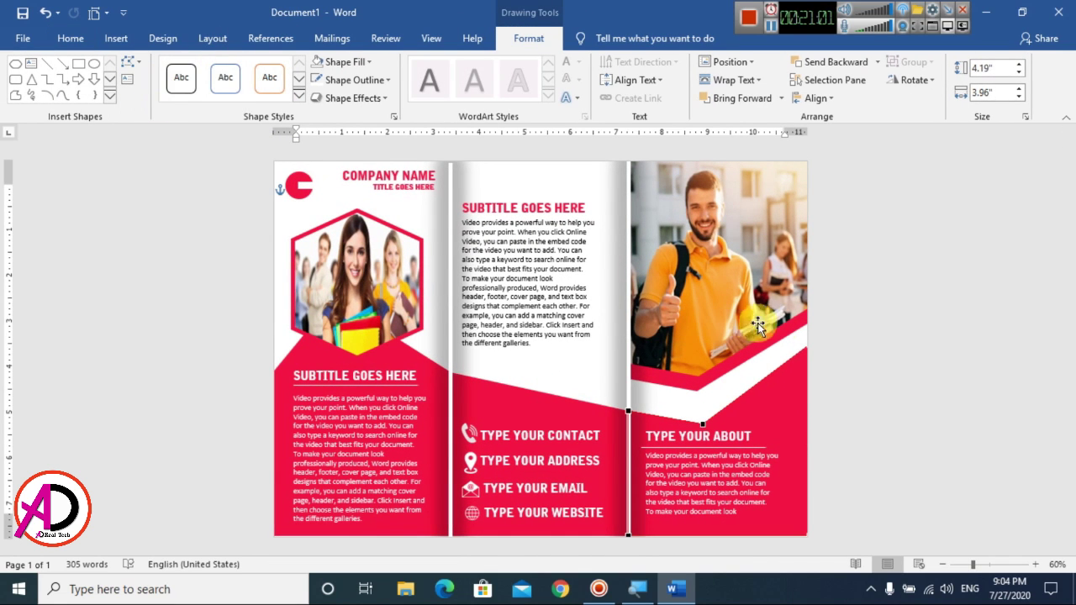
pyautogui.click(777, 420)
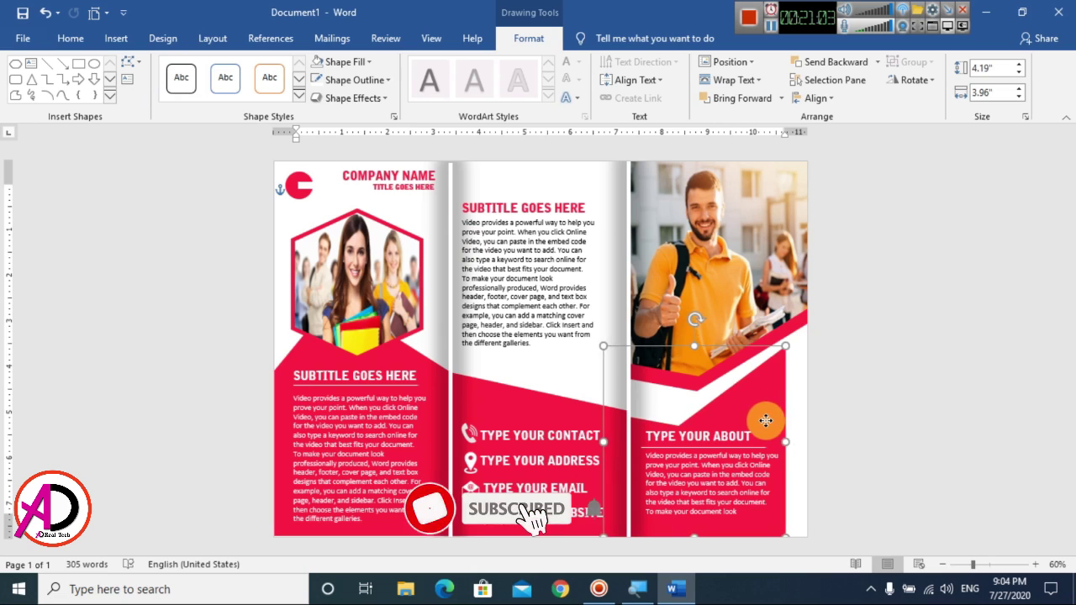
pyautogui.click(137, 67)
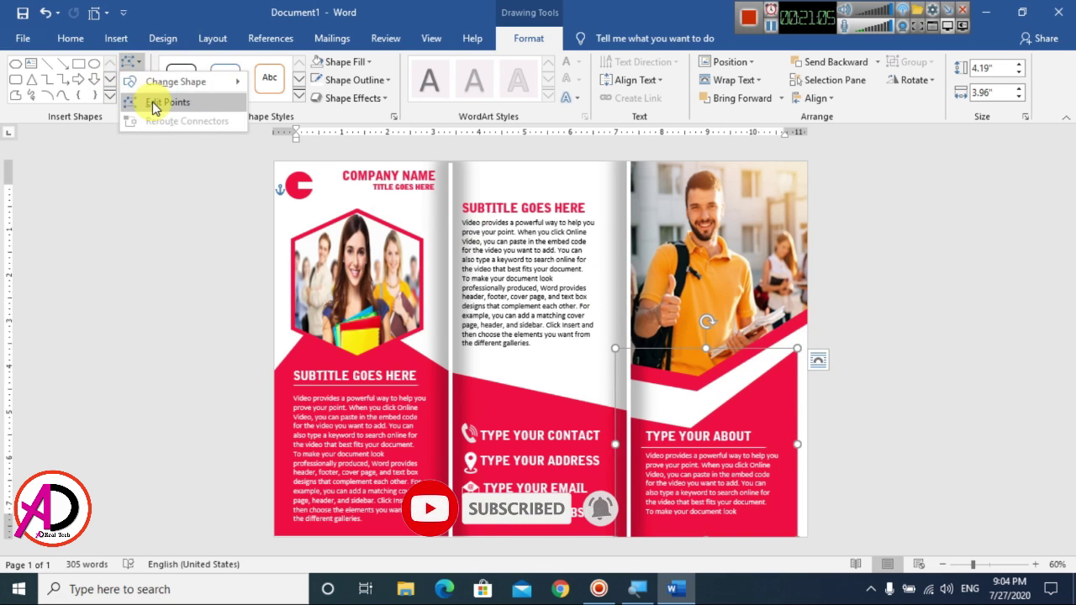
pyautogui.click(154, 104)
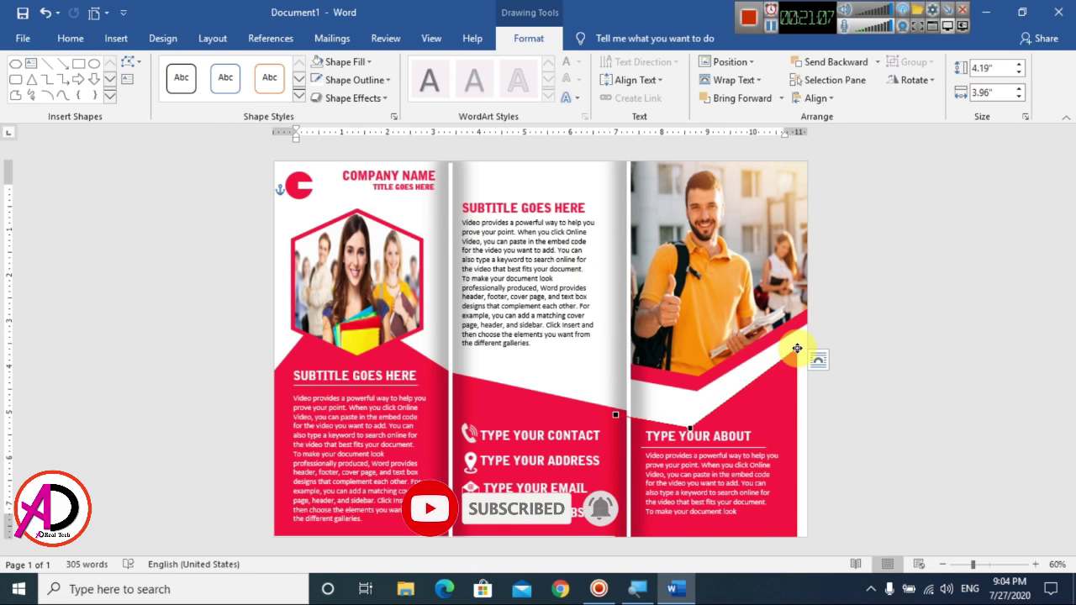
pyautogui.click(772, 418)
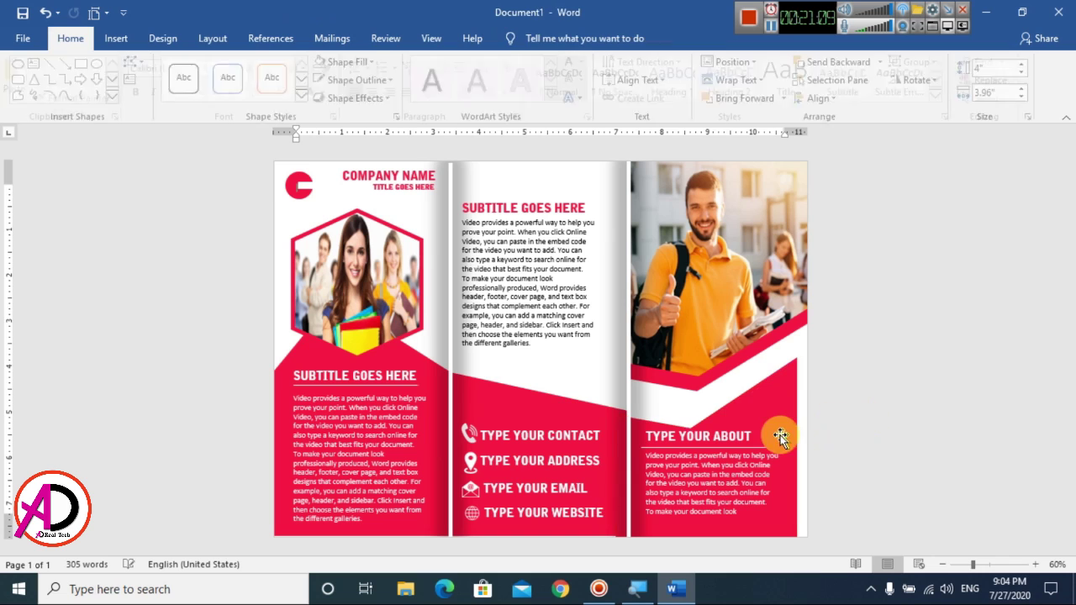
# - Move the lower red shape back to the right until it fills the right column up to the page edge
pyautogui.click(781, 414)
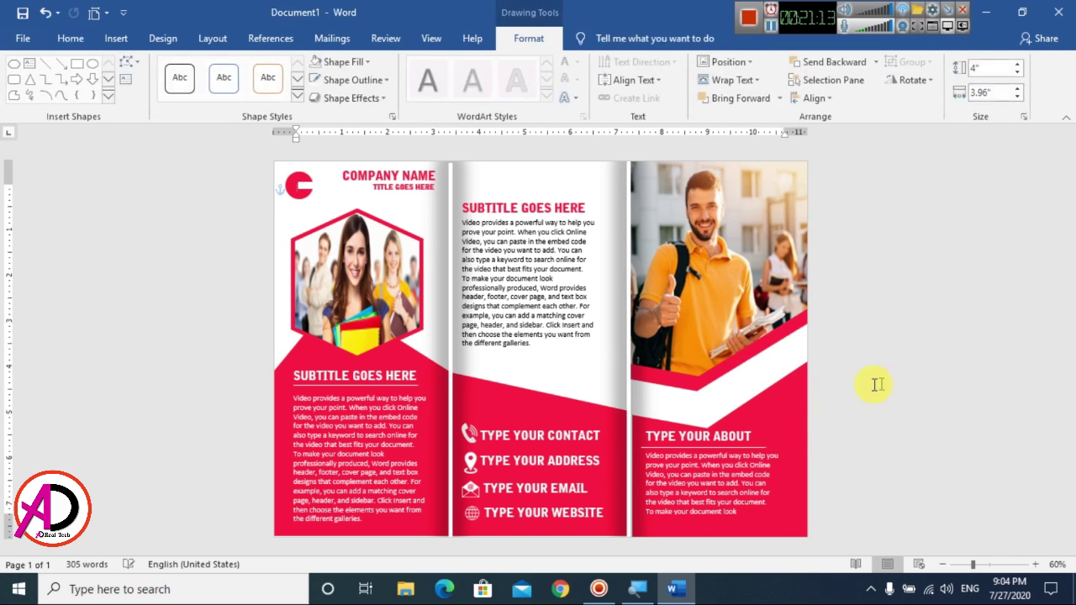
pyautogui.click(797, 394)
pyautogui.scroll(-1, 797, 393)
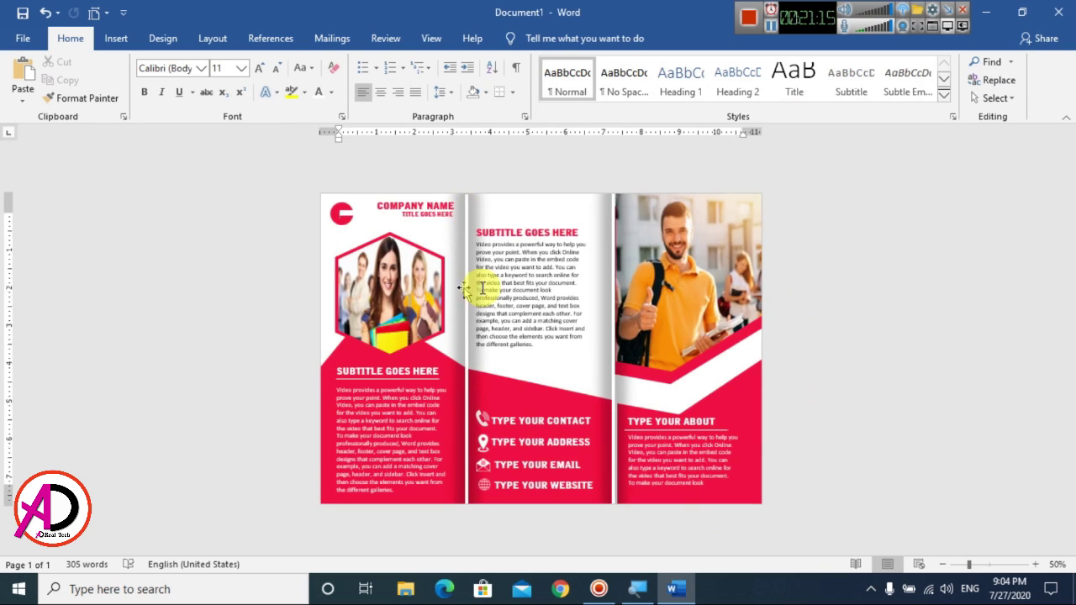
pyautogui.scroll(1, 593, 337)
pyautogui.scroll(-1, 584, 368)
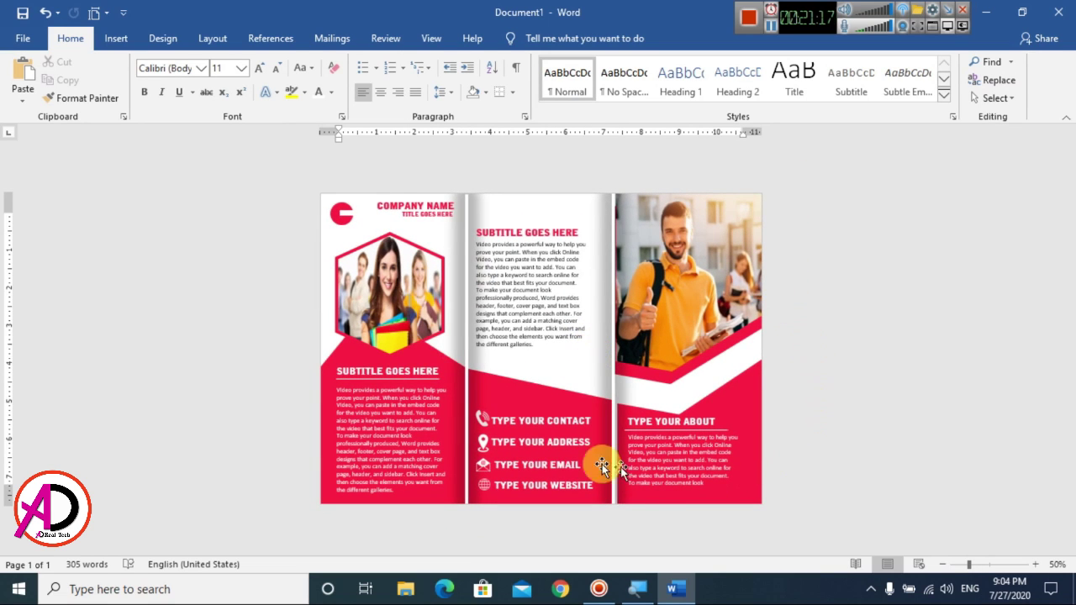